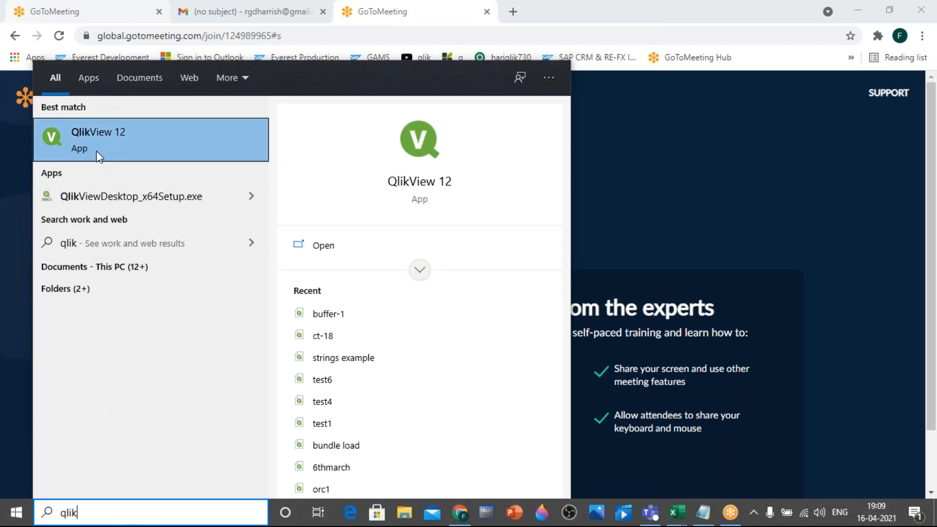
# Launch QlikView 12 in a maximized window and close the Gmail tab in the browser
pyautogui.click(106, 138)
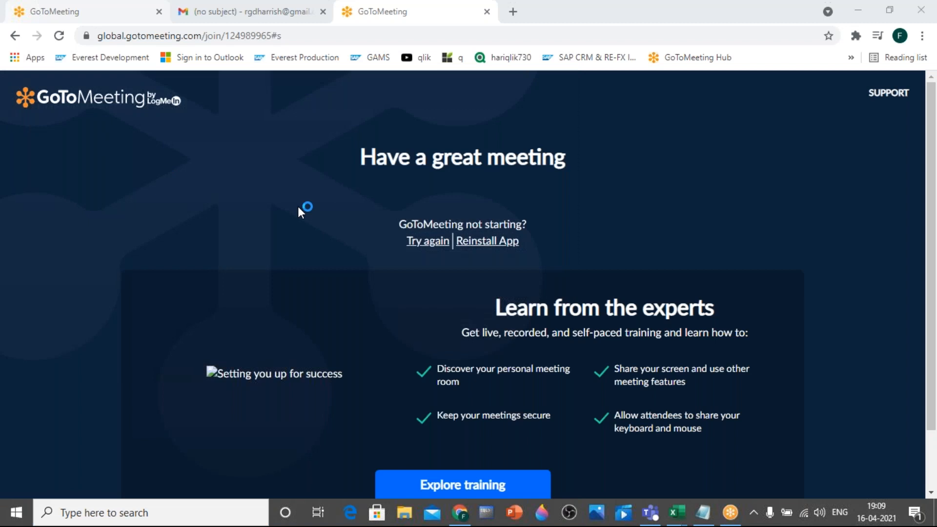
pyautogui.rightClick(240, 14)
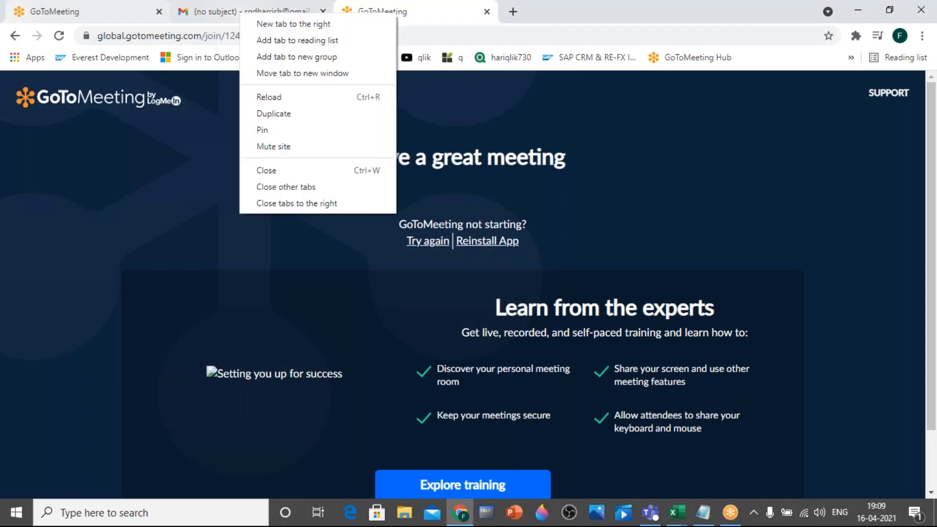
pyautogui.click(279, 172)
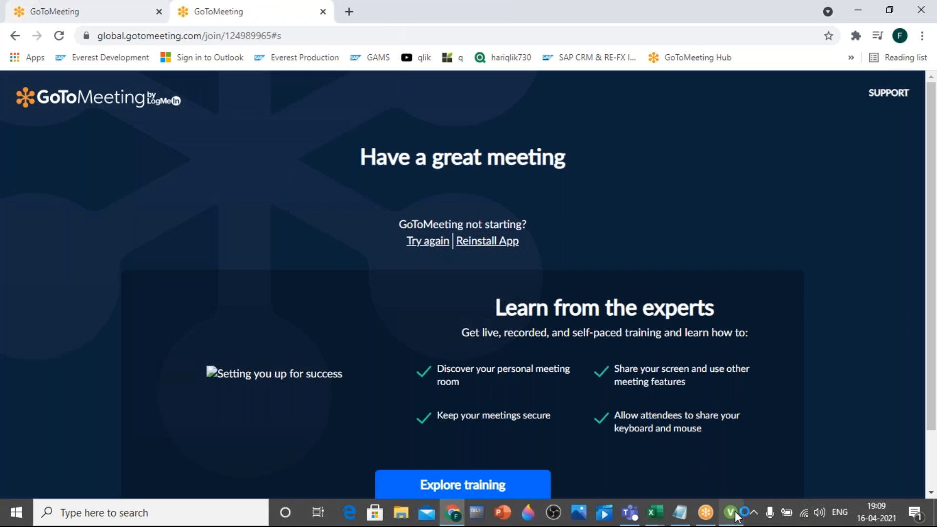
pyautogui.moveTo(730, 512)
pyautogui.click(725, 468)
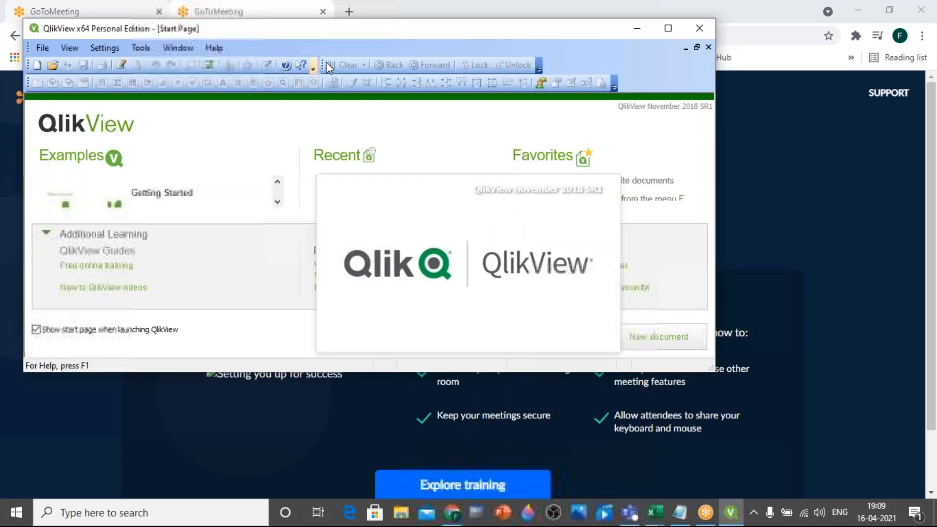
pyautogui.doubleClick(436, 30)
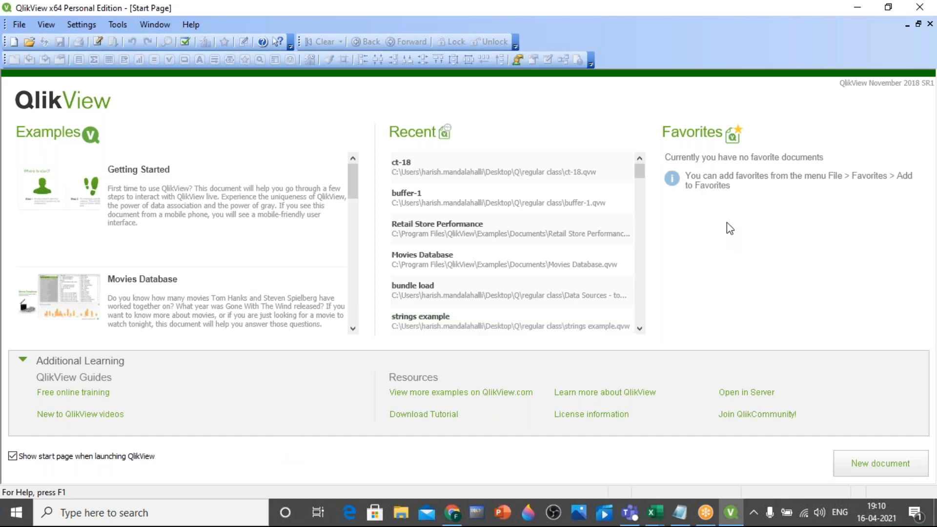
# Look through the example documents listed on the QlikView start page
pyautogui.click(457, 512)
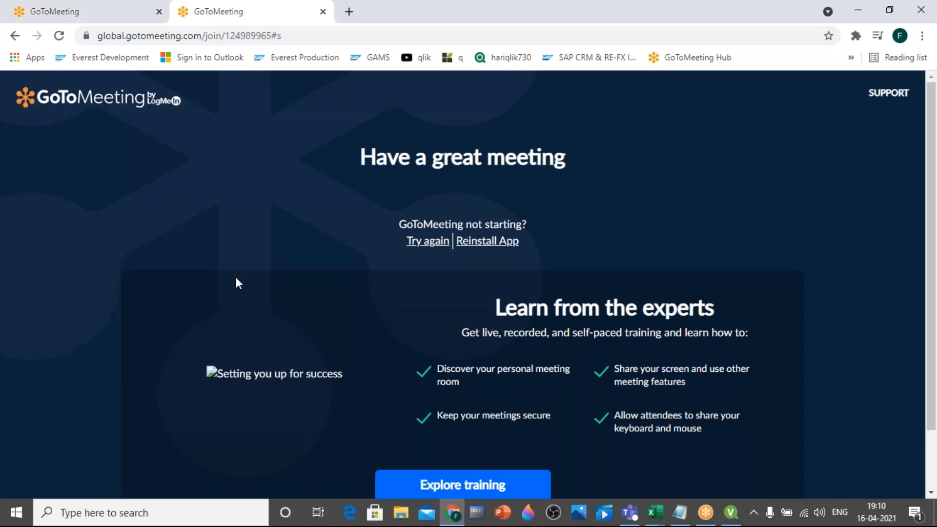
pyautogui.click(731, 512)
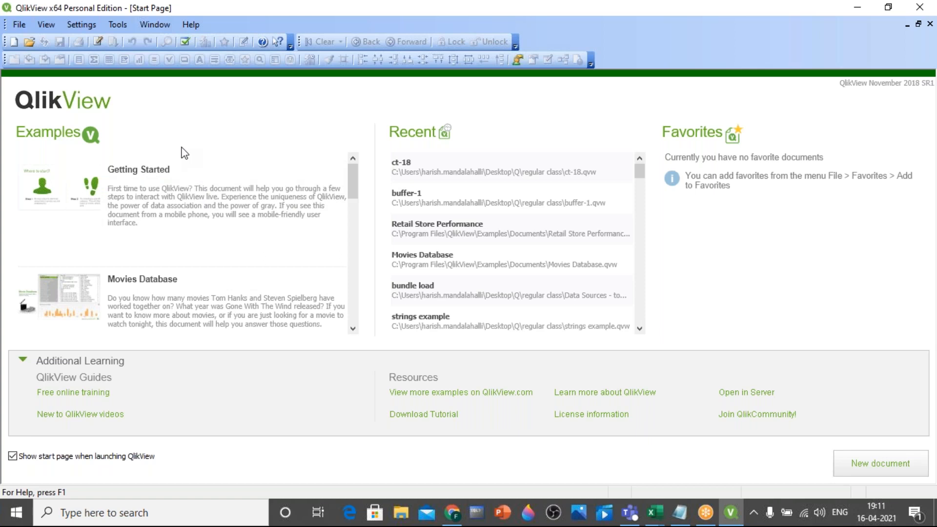
pyautogui.scroll(-2, 205, 256)
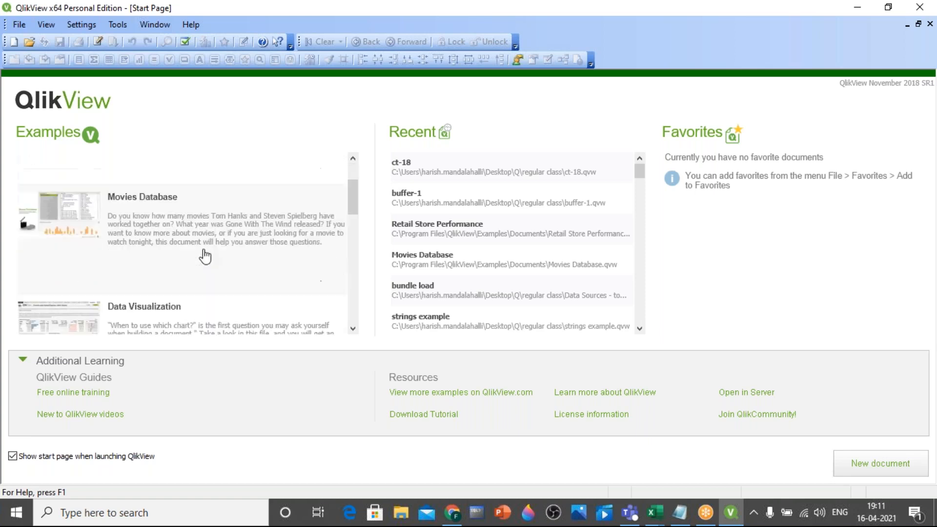
pyautogui.scroll(-2, 205, 255)
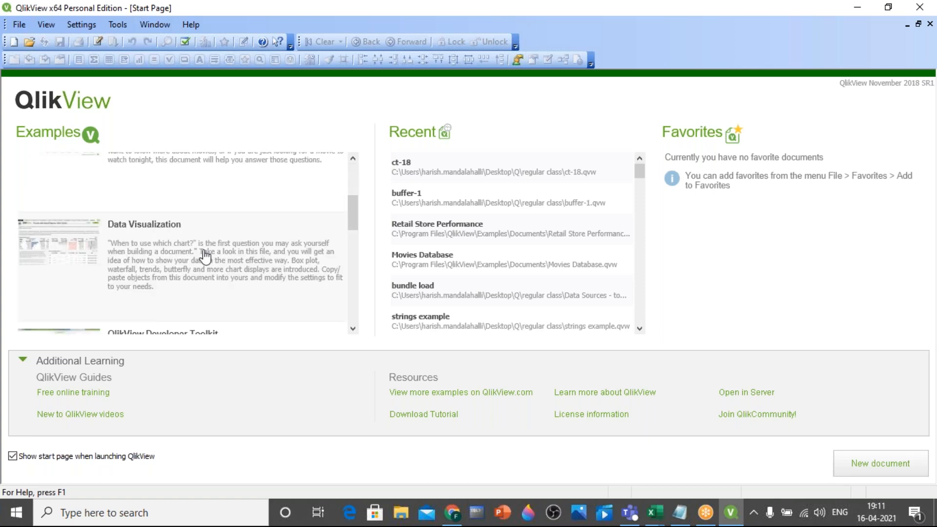
pyautogui.scroll(-3, 205, 256)
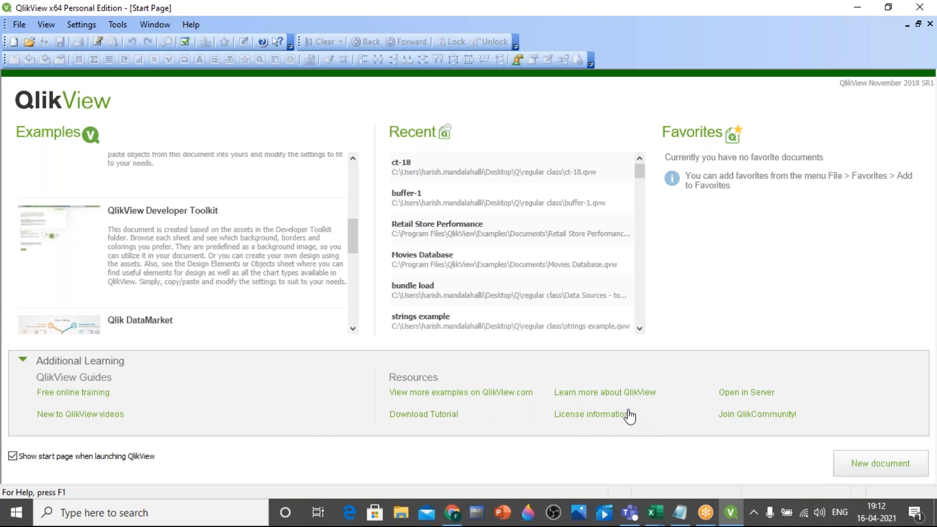
# Open the license key entry form from the license information, review its License Key and Control Number fields, and close it without entering anything
pyautogui.click(589, 415)
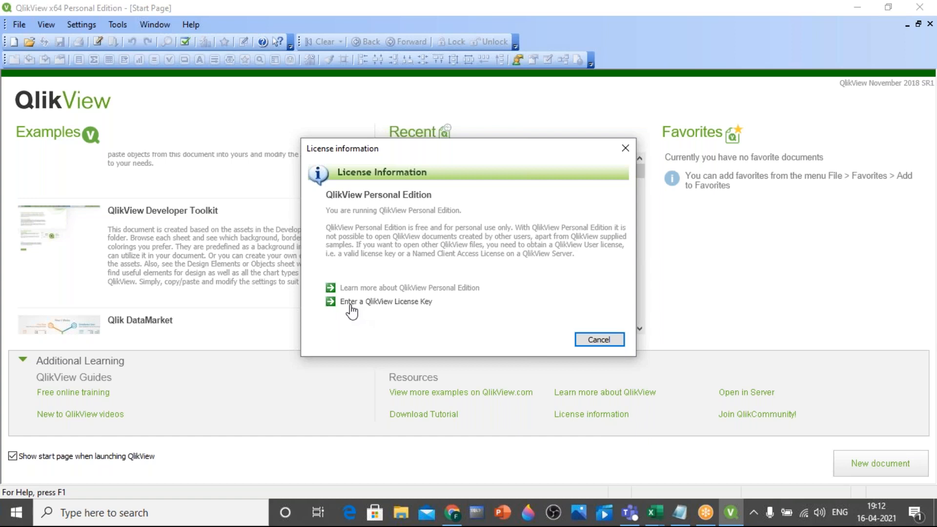
pyautogui.click(411, 304)
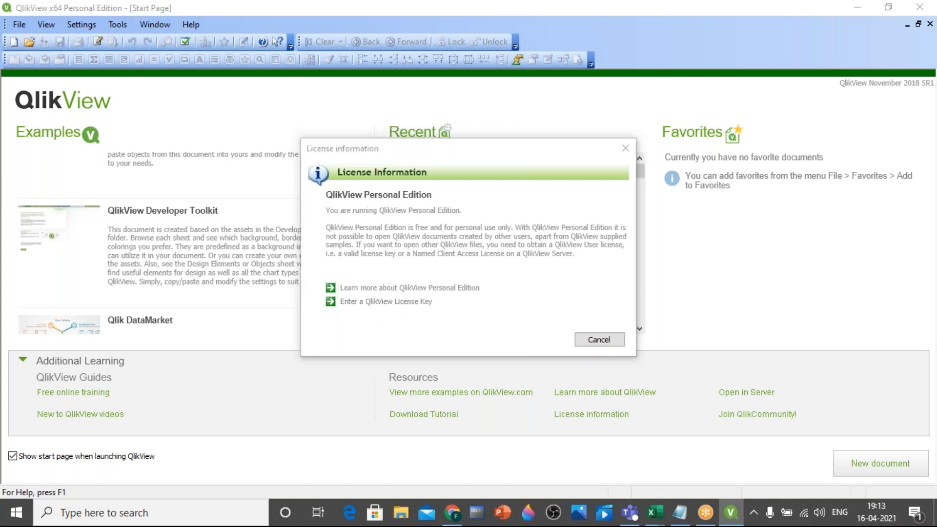
pyautogui.click(469, 183)
pyautogui.click(469, 215)
pyautogui.click(467, 185)
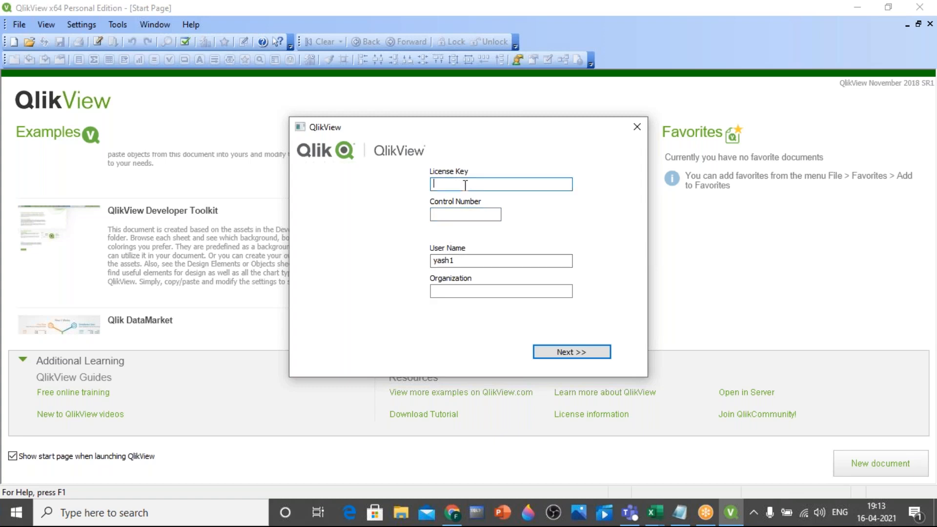
pyautogui.click(475, 213)
pyautogui.click(461, 184)
pyautogui.click(467, 215)
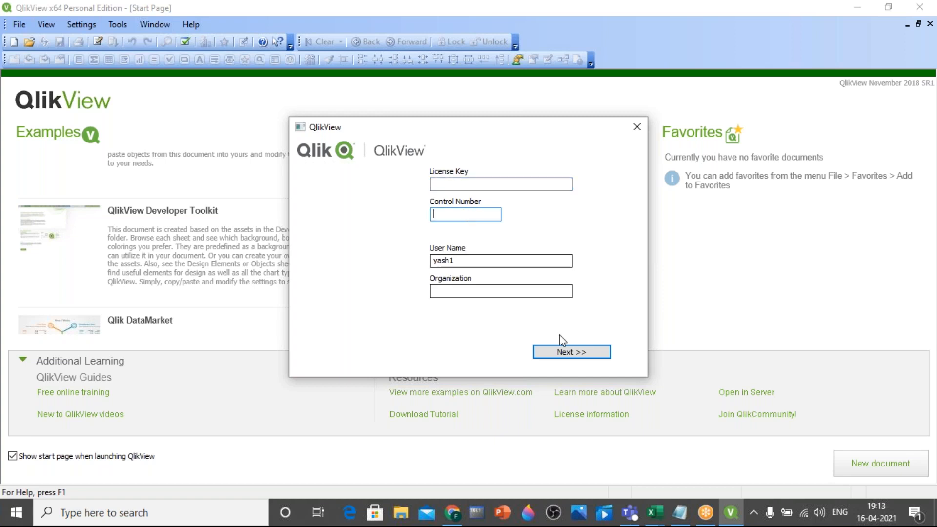
pyautogui.click(632, 131)
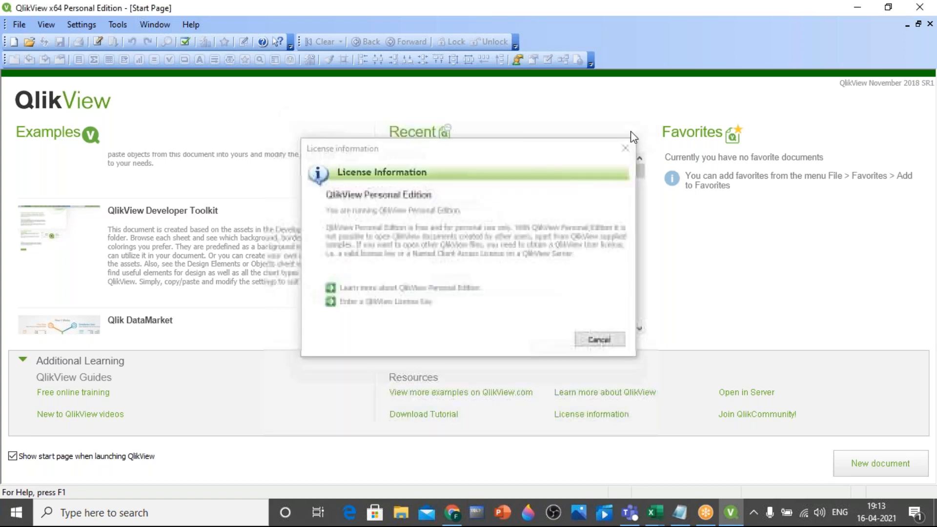
pyautogui.click(597, 337)
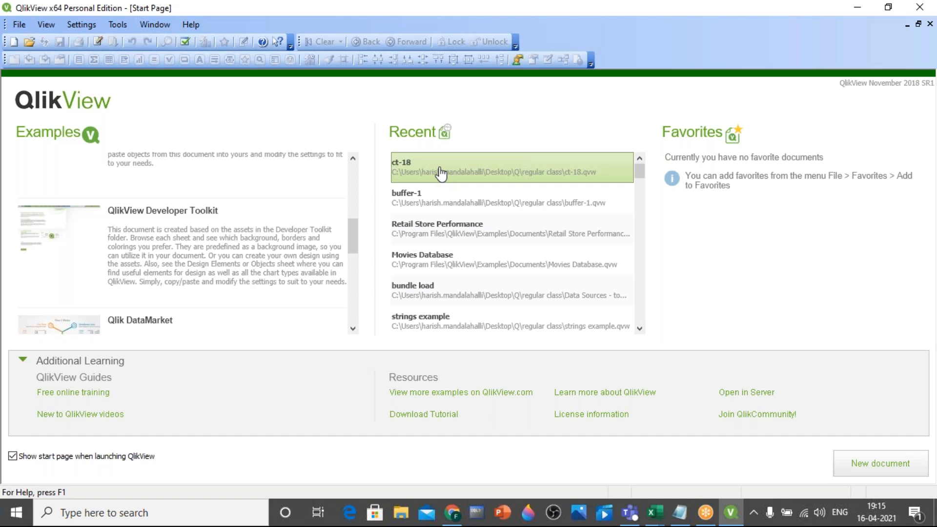
# Switch to Notepad and replace all the notes with the heading "Developer" and the item "1. Extract data from external source"
pyautogui.click(680, 512)
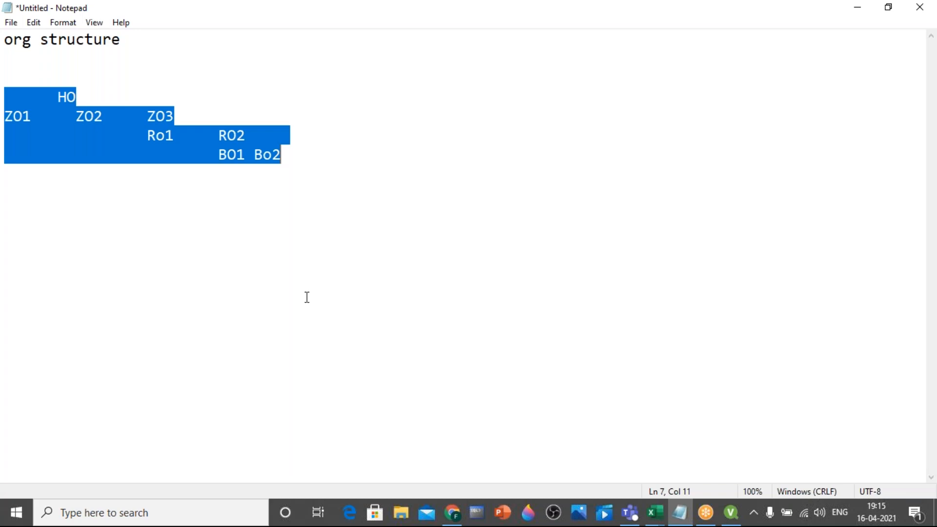
pyautogui.hotkey('ctrl', 'a')
pyautogui.press('Delete')
pyautogui.write('Developer')
pyautogui.press('Return')
pyautogui.press('Return')
pyautogui.write('1. Extract data fro')
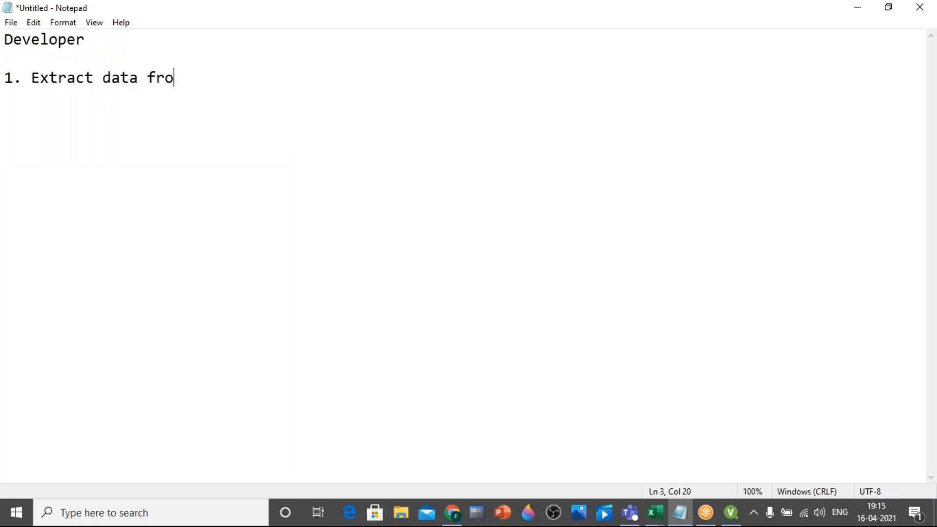
pyautogui.write('m exter')
pyautogui.write('nal source')
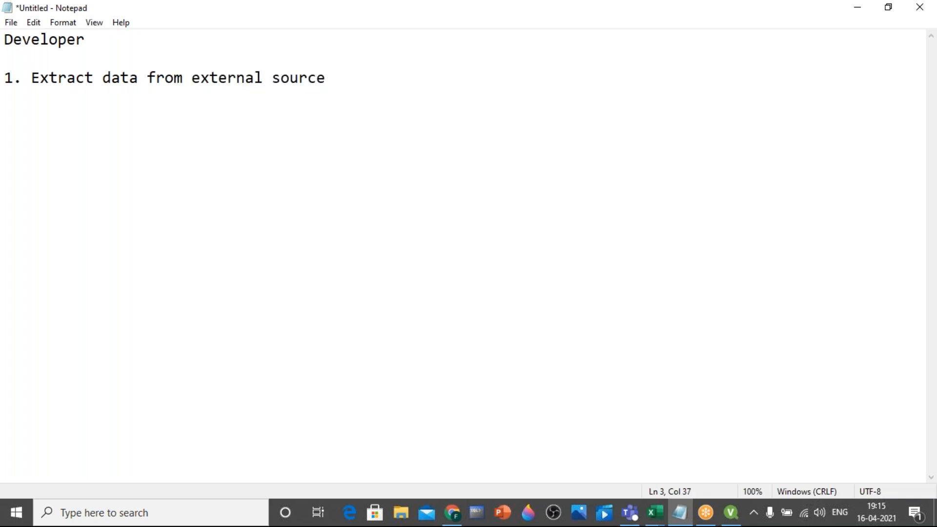
# List "Excel file", "note pad" and "Oracle" on separate lines below the extraction item
pyautogui.press('Return')
pyautogui.write('Excel file')
pyautogui.press('Return')
pyautogui.write('note pad')
pyautogui.press('Return')
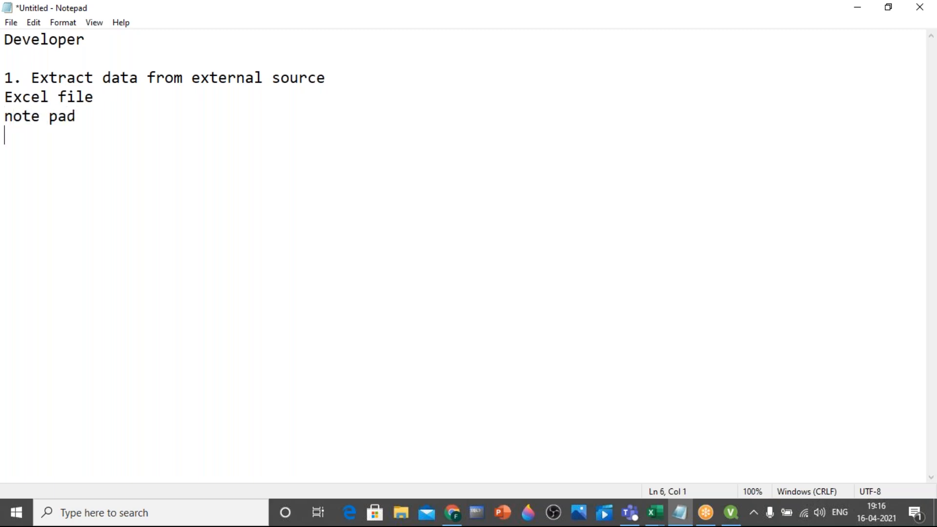
pyautogui.write('Oracle')
# Highlight "external", the three listed sources and "Extract data" in the notes to point them out
pyautogui.moveTo(191, 78); pyautogui.dragTo(264, 80)
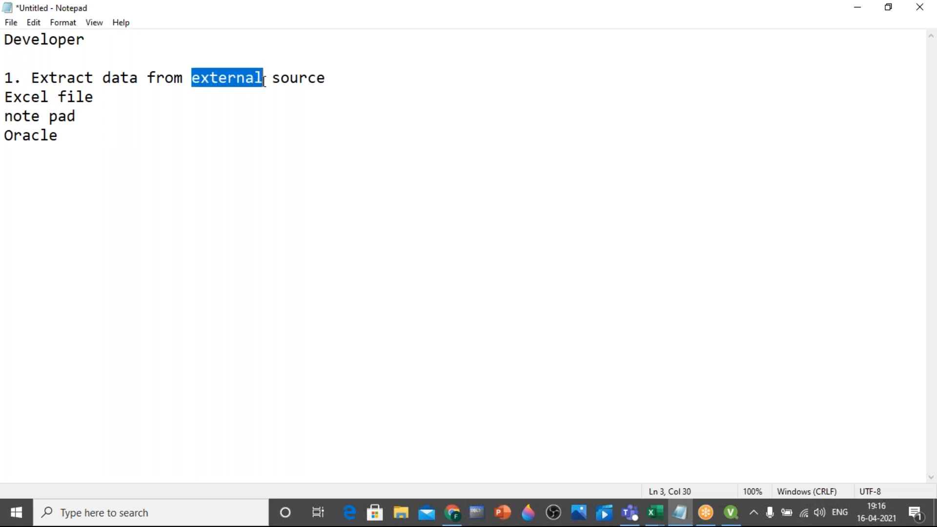
pyautogui.click(260, 101)
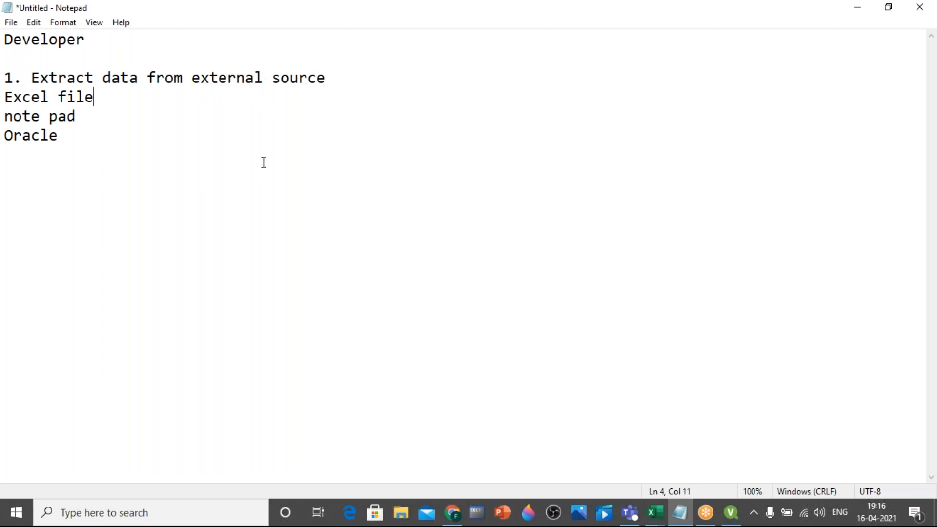
pyautogui.moveTo(266, 79); pyautogui.dragTo(196, 74)
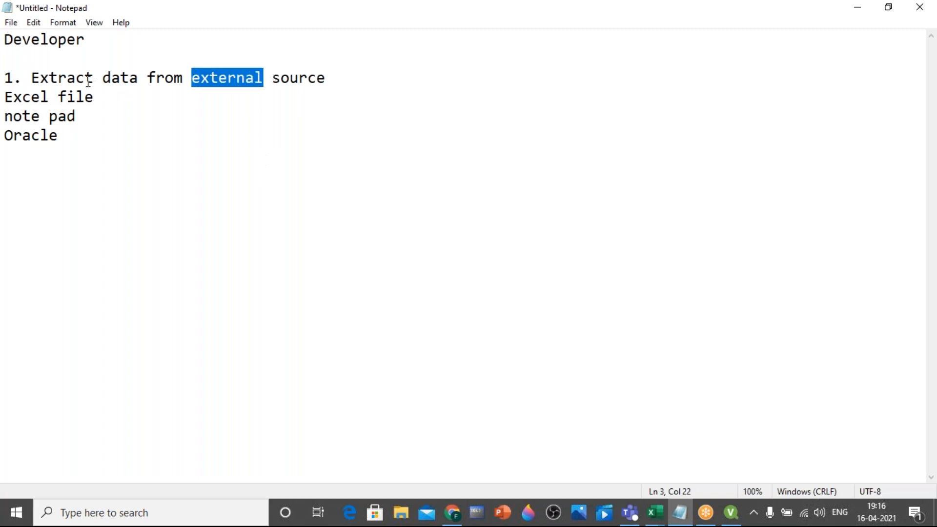
pyautogui.moveTo(5, 96); pyautogui.dragTo(90, 169)
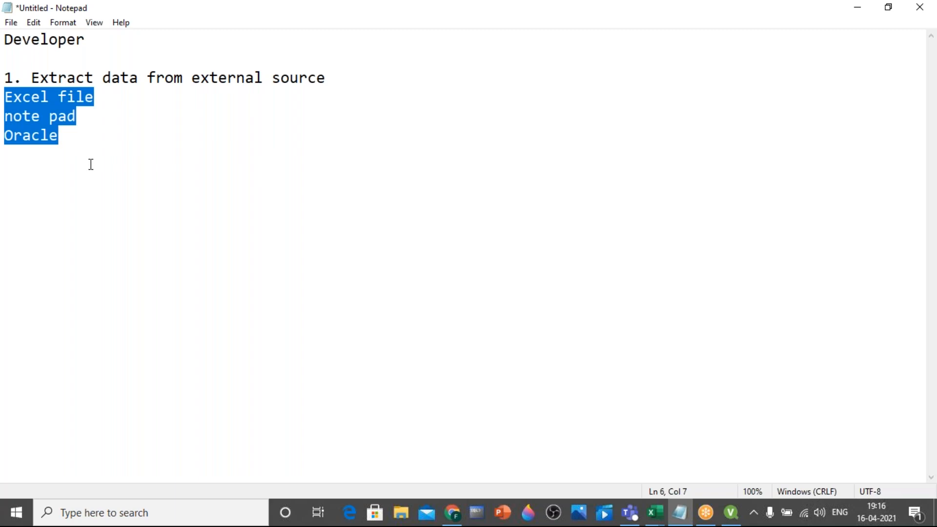
pyautogui.moveTo(138, 79); pyautogui.dragTo(31, 79)
# Add the line "1. create a file" below the source list, leaving two blank lines between them
pyautogui.click(84, 135)
pyautogui.press('Return')
pyautogui.press('Return')
pyautogui.press('Return')
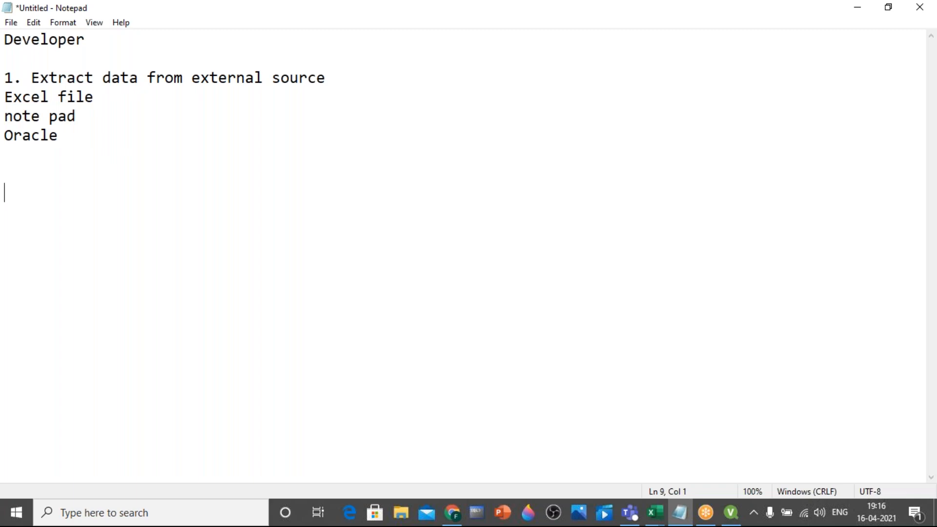
pyautogui.write('1. create a file')
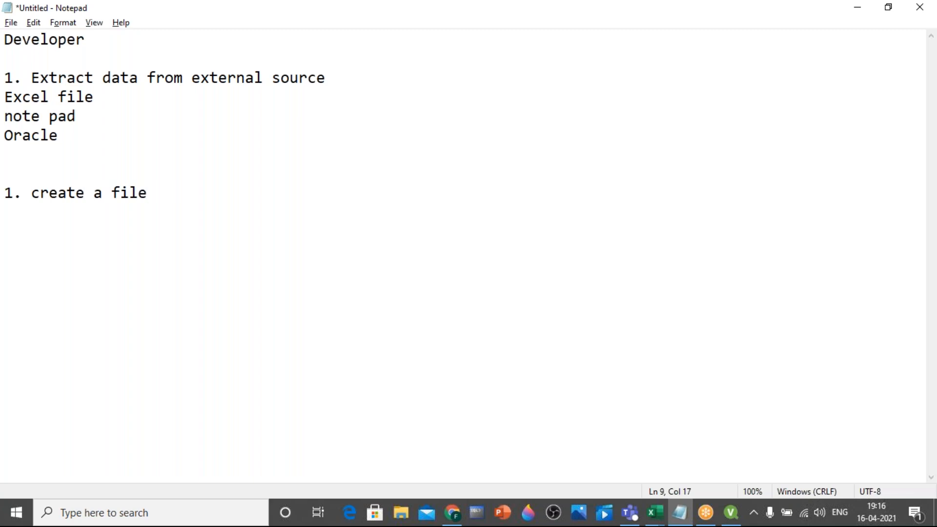
# Switch to QlikView, create a new document and close the Getting Started Wizard without selecting a data source
pyautogui.hotkey('alt', 'Tab')
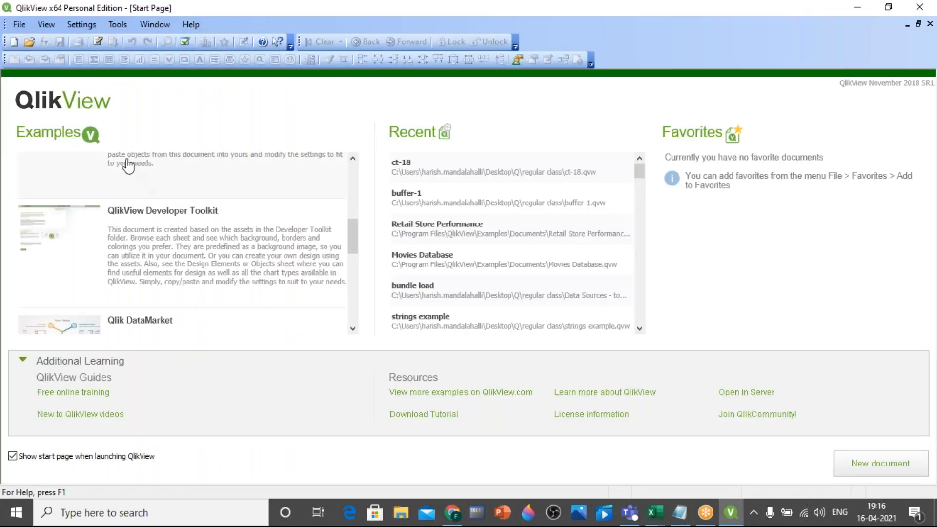
pyautogui.click(20, 28)
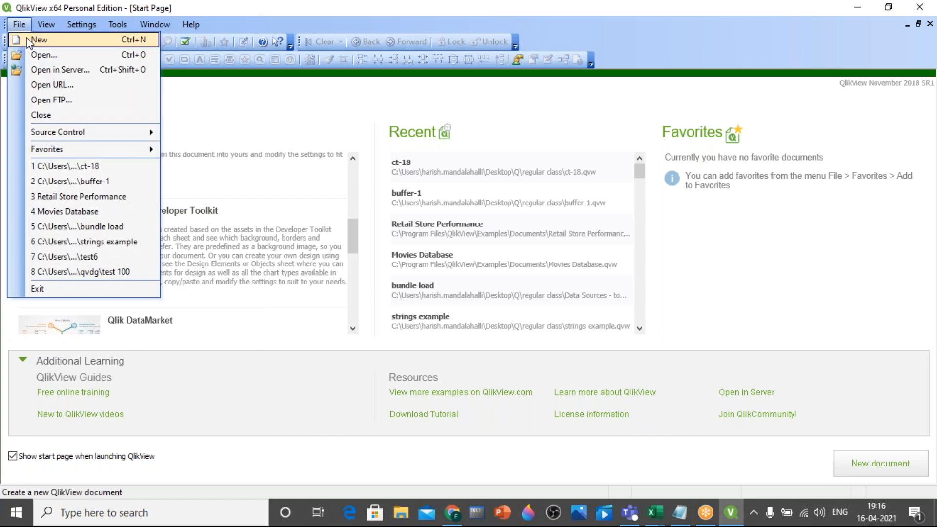
pyautogui.click(169, 84)
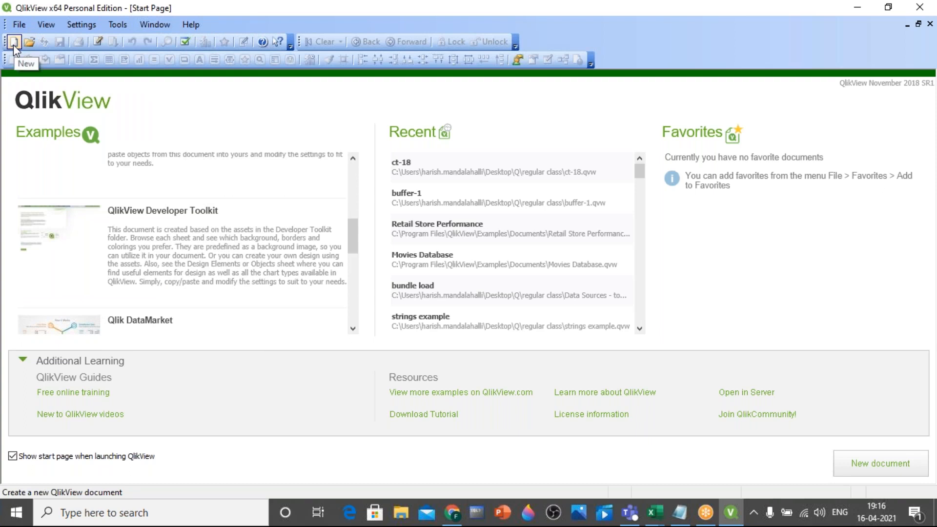
pyautogui.click(13, 45)
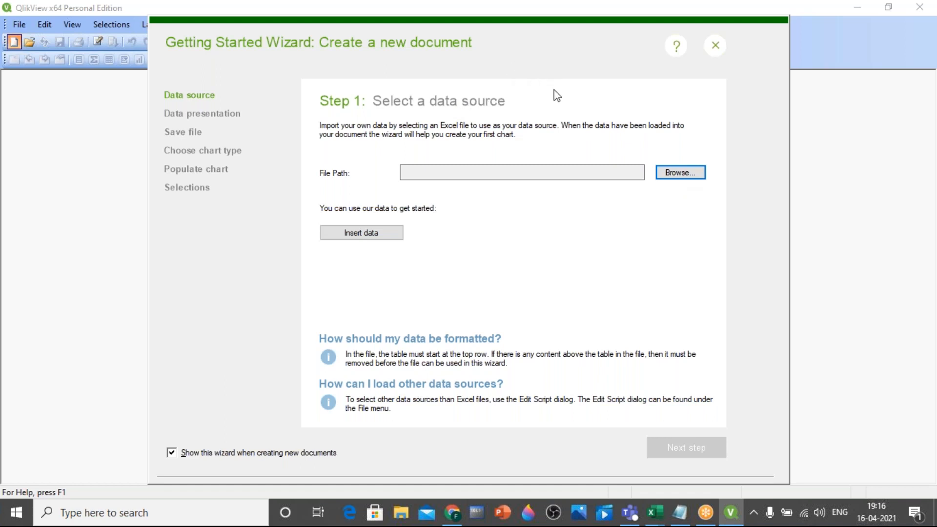
pyautogui.click(715, 46)
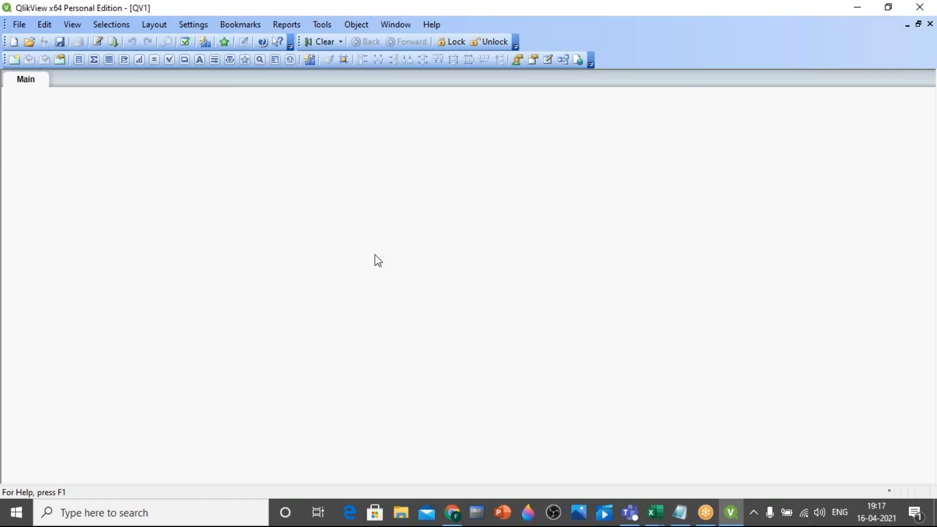
# Add the line "2. goto script editor and load the file" to the Notepad notes and return to QlikView
pyautogui.click(679, 523)
pyautogui.press('Return')
pyautogui.write('2. goto script editor')
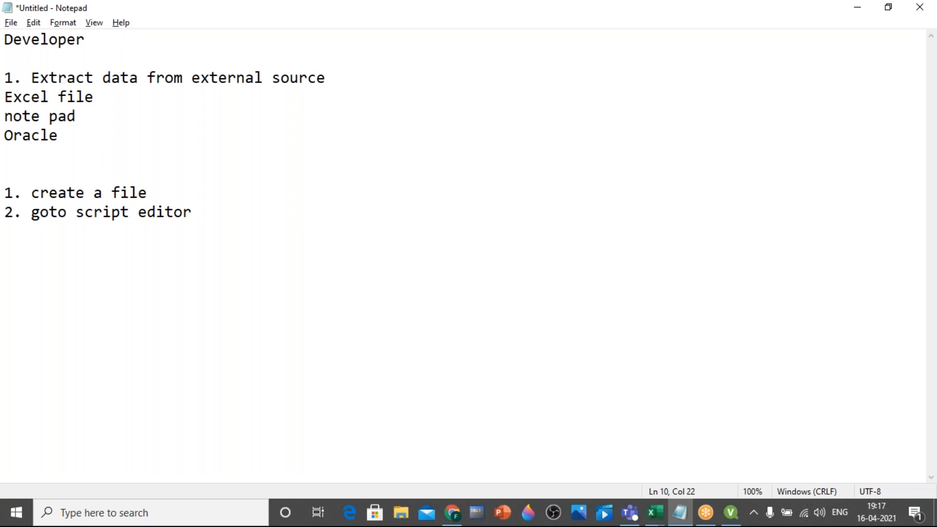
pyautogui.write(' and load ')
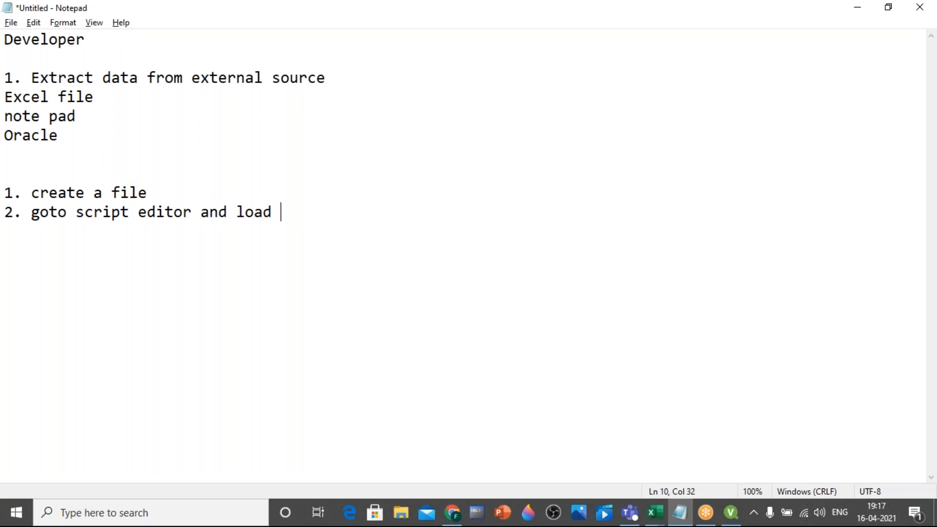
pyautogui.write('the file')
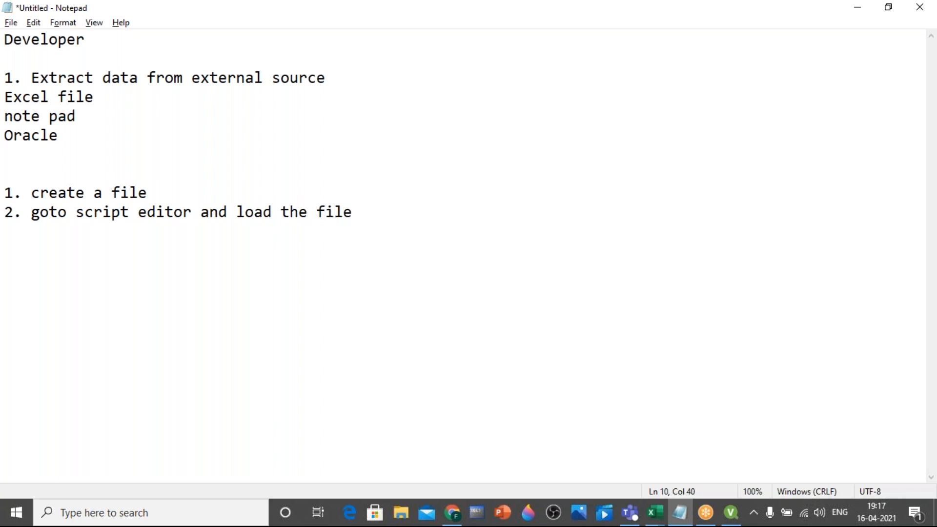
pyautogui.hotkey('alt', 'Tab')
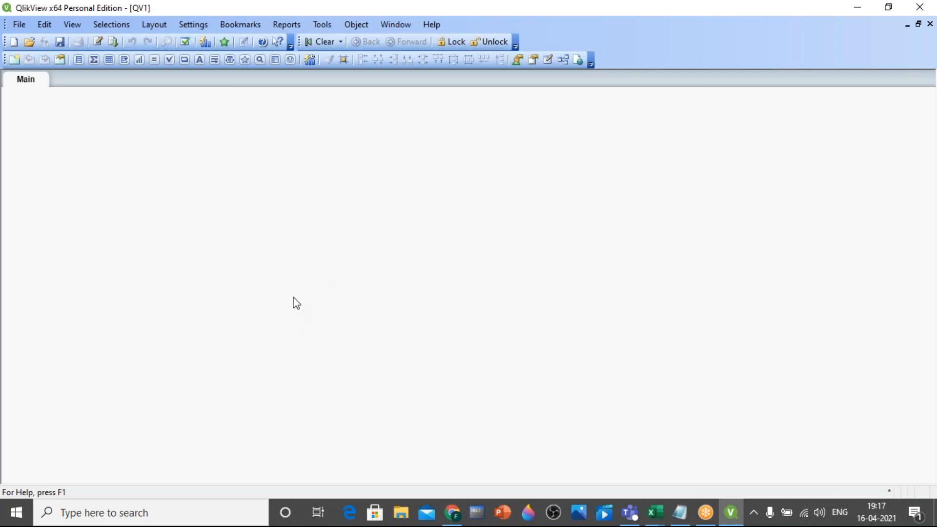
# Open the script editor and highlight the default SET statements in the Main script to point them out
pyautogui.click(100, 48)
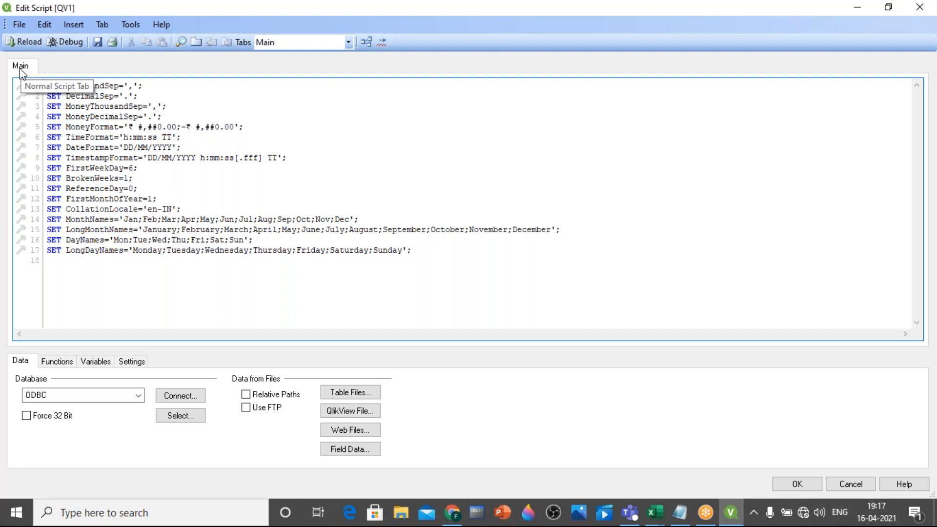
pyautogui.moveTo(47, 86); pyautogui.dragTo(441, 273)
pyautogui.click(442, 273)
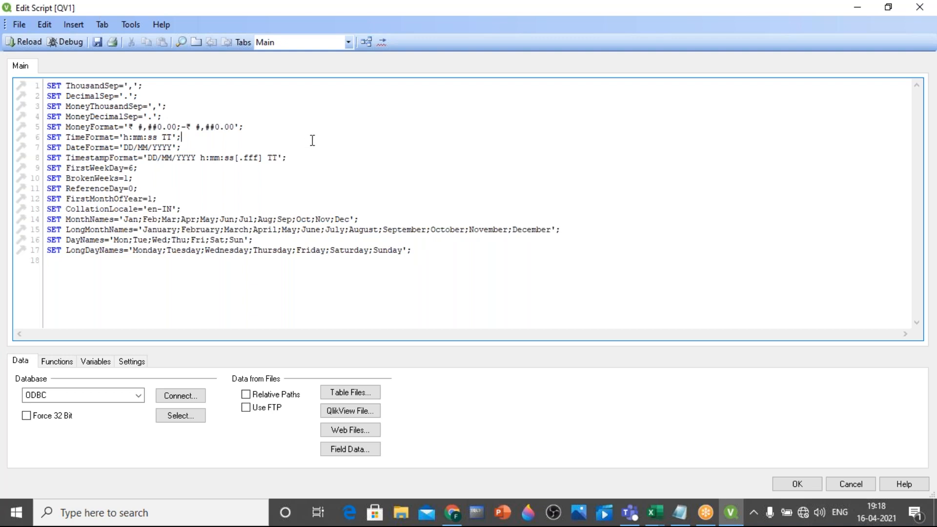
# Switch to the "partial load" workbook in Excel and examine the Order_Date values on the Date table sheet
pyautogui.click(665, 514)
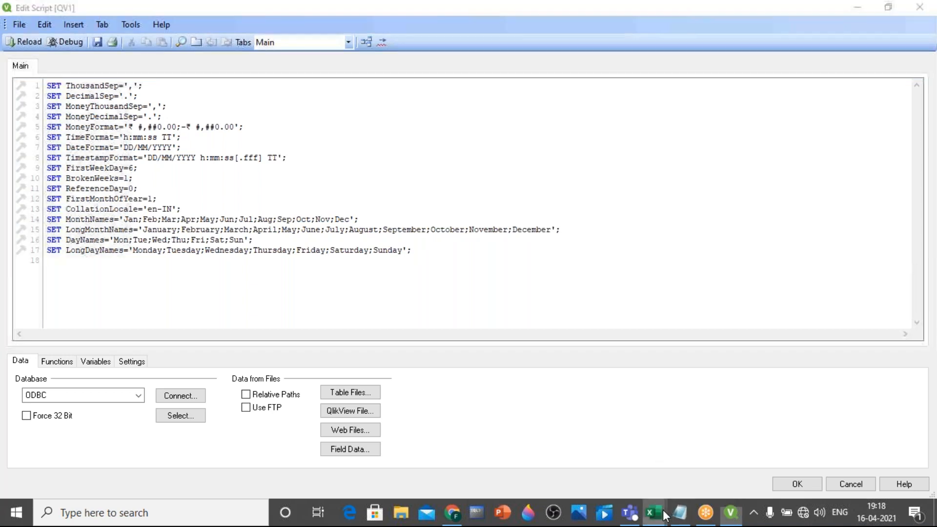
pyautogui.click(728, 443)
pyautogui.click(211, 270)
pyautogui.moveTo(104, 151); pyautogui.dragTo(114, 151)
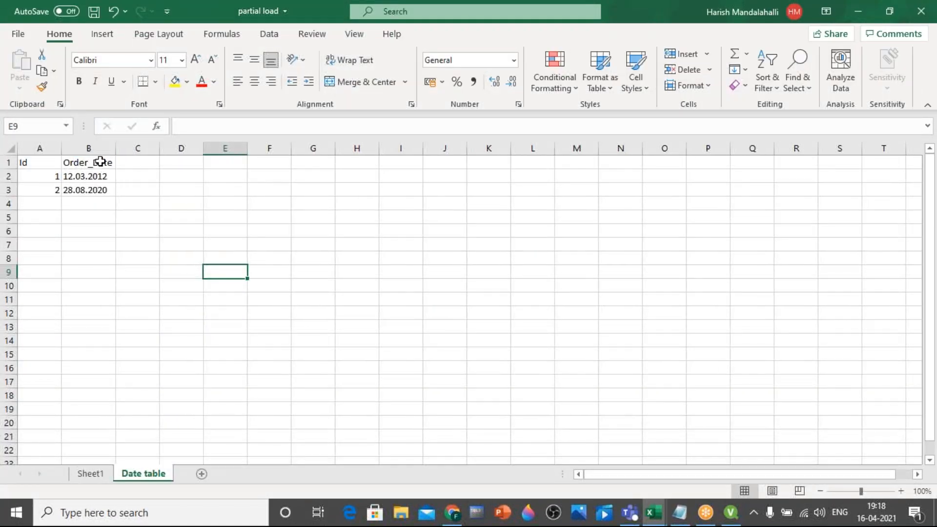
pyautogui.click(104, 178)
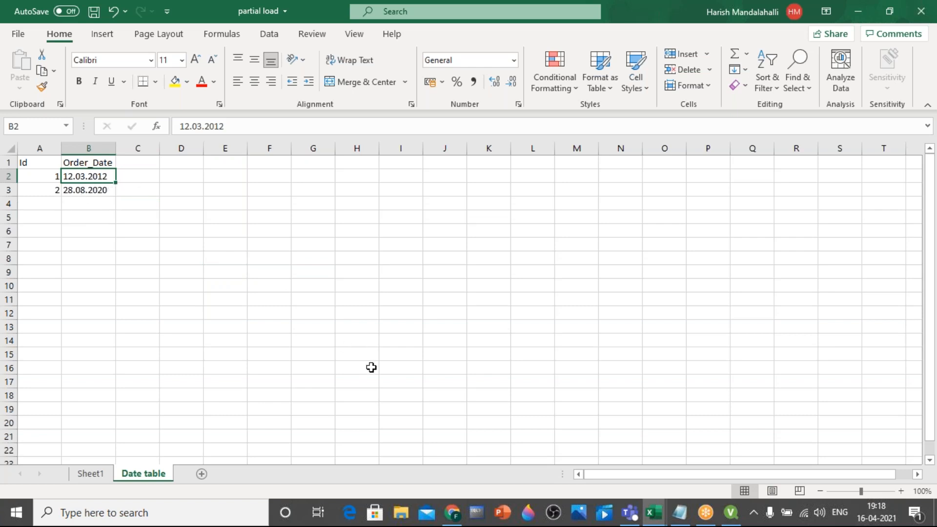
pyautogui.click(102, 191)
pyautogui.click(100, 177)
pyautogui.click(104, 191)
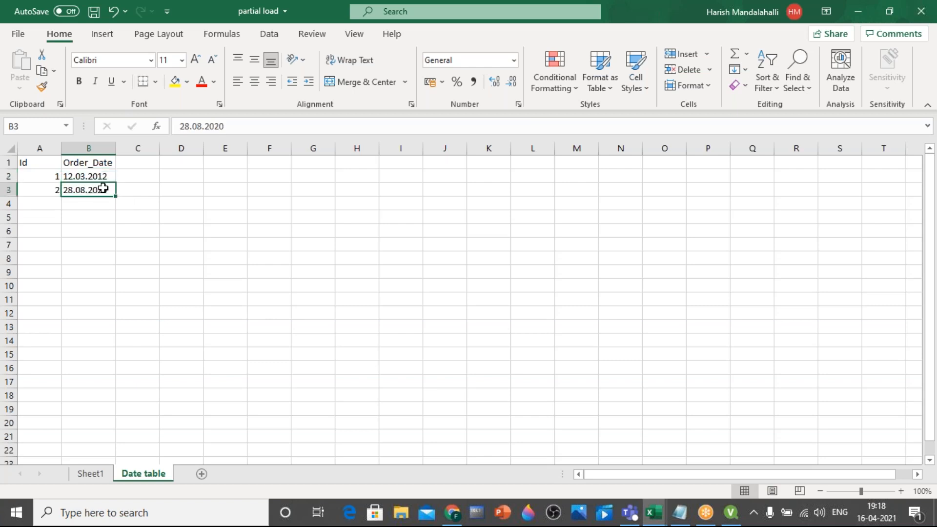
# Compare the DateFormat setting in the QlikView script with the first Order_Date value in the Excel sheet
pyautogui.click(731, 513)
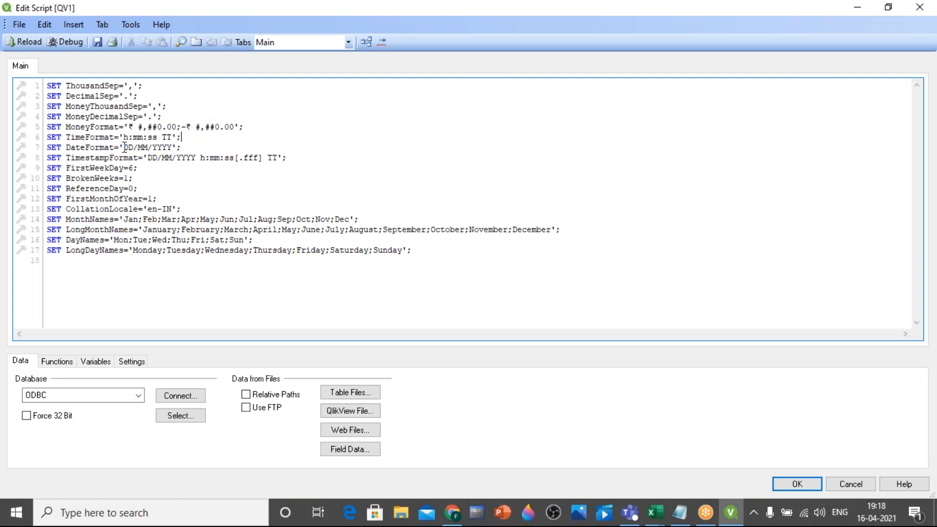
pyautogui.moveTo(126, 146); pyautogui.dragTo(173, 148)
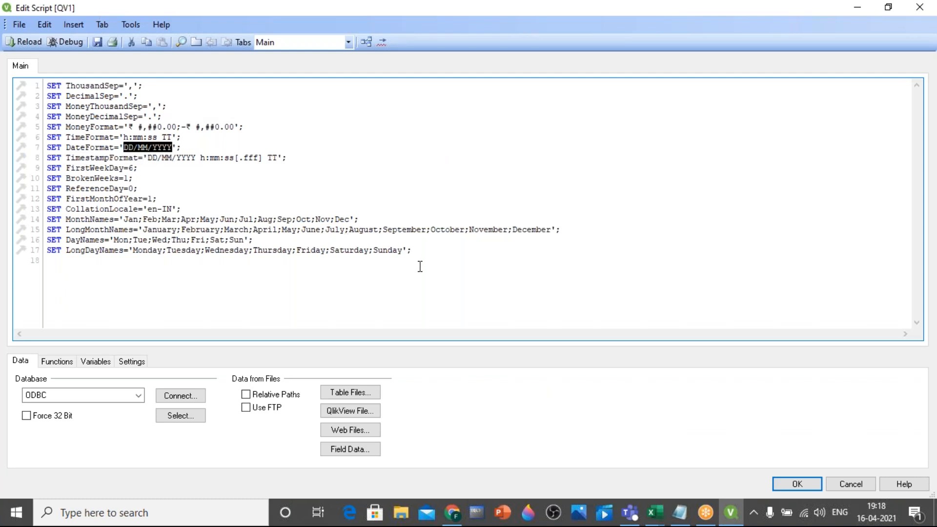
pyautogui.hotkey('alt', 'Tab')
pyautogui.click(92, 176)
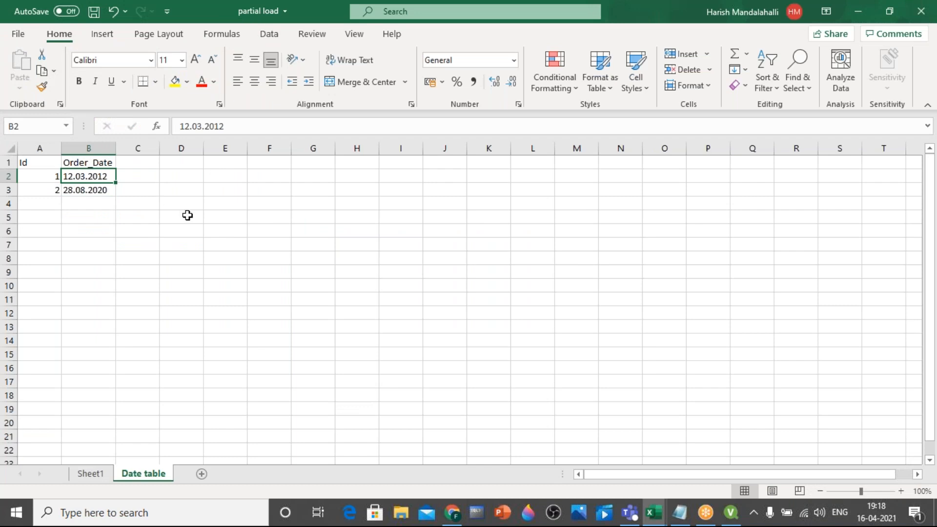
pyautogui.hotkey('alt', 'Tab')
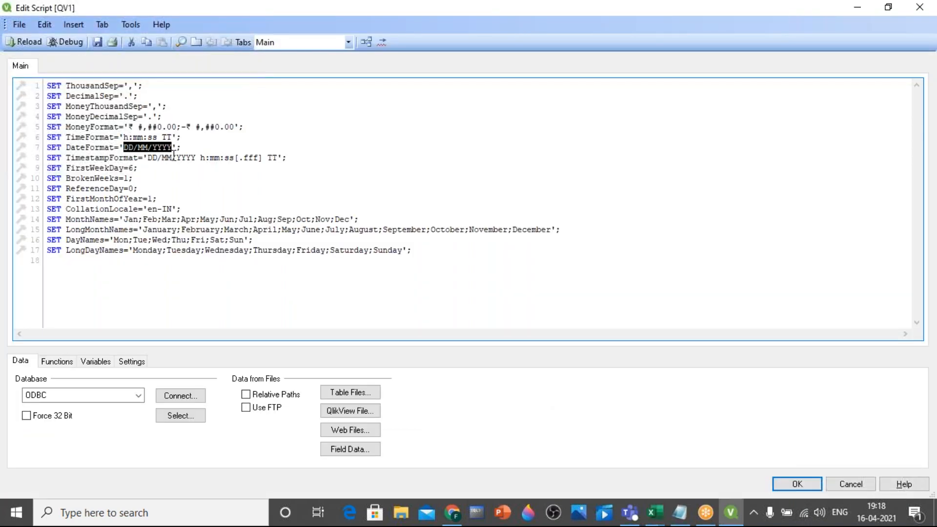
pyautogui.click(227, 219)
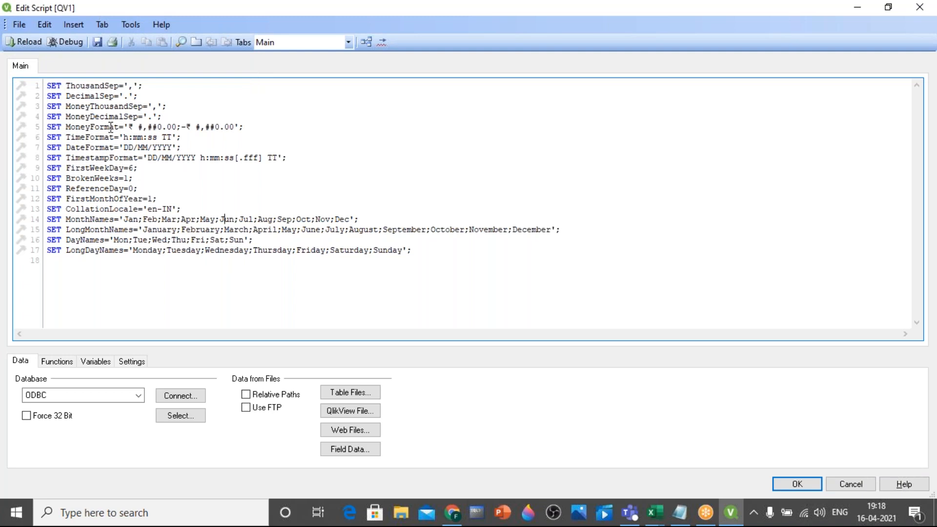
# Highlight the TimeFormat value, part of LongDayNames and the whole block of SET statements to point them out
pyautogui.moveTo(124, 139); pyautogui.dragTo(176, 138)
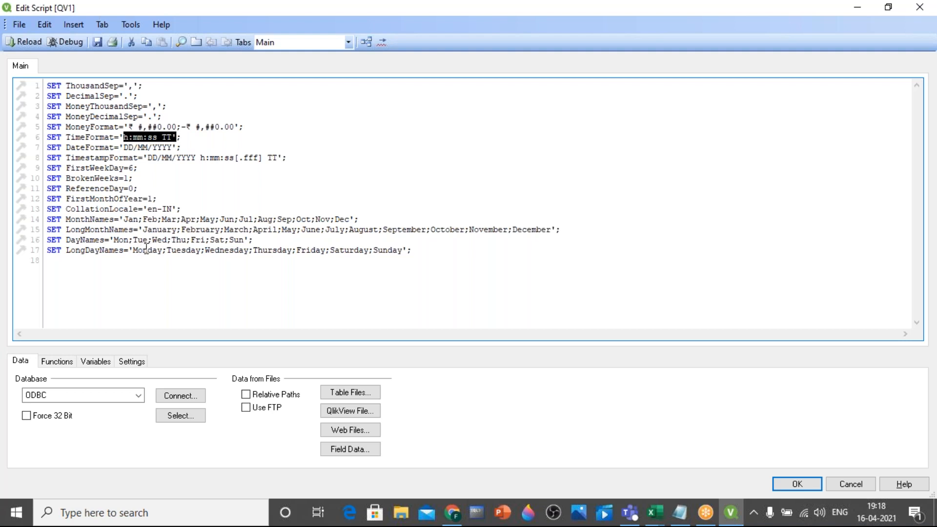
pyautogui.moveTo(137, 250); pyautogui.dragTo(191, 251)
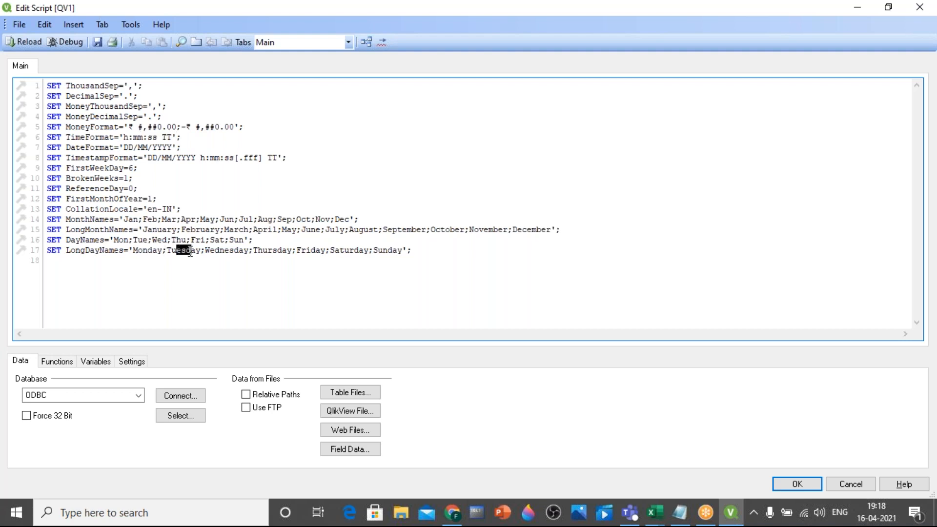
pyautogui.click(220, 250)
pyautogui.moveTo(46, 85); pyautogui.dragTo(434, 286)
pyautogui.click(434, 285)
# Highlight "load the file" in the second step of the Notepad notes and return to the QlikView script editor
pyautogui.click(680, 512)
pyautogui.click(112, 213)
pyautogui.moveTo(231, 214); pyautogui.dragTo(369, 228)
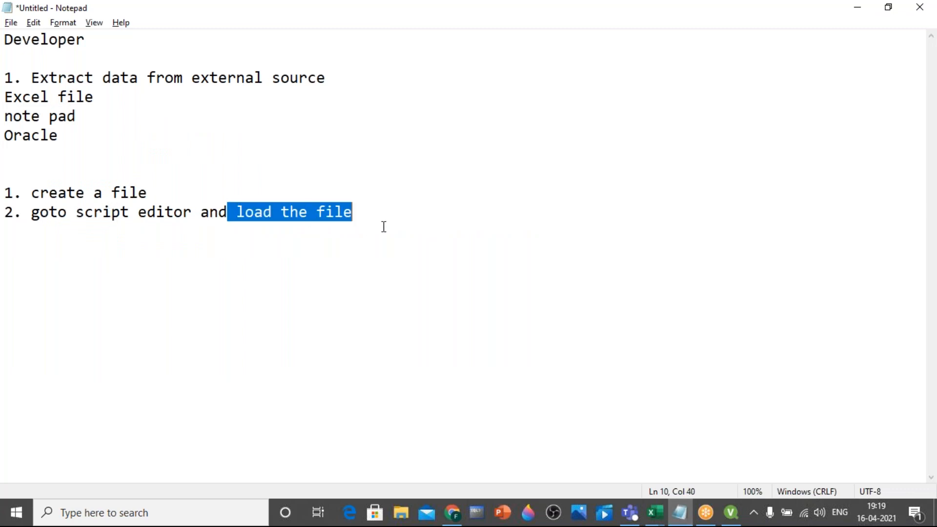
pyautogui.hotkey('alt', 'Tab')
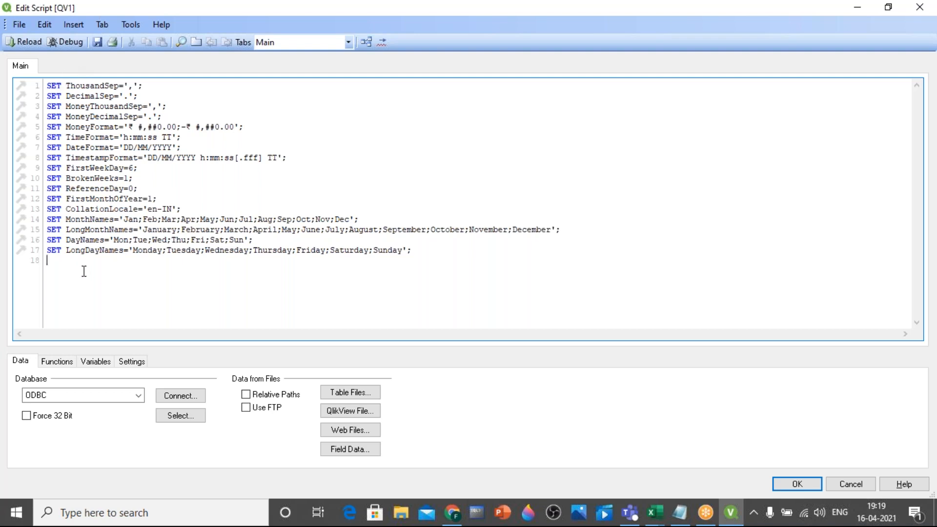
# Insert a blank line below the last SET statement and add a new tab to the script
pyautogui.press('Return')
pyautogui.click(100, 24)
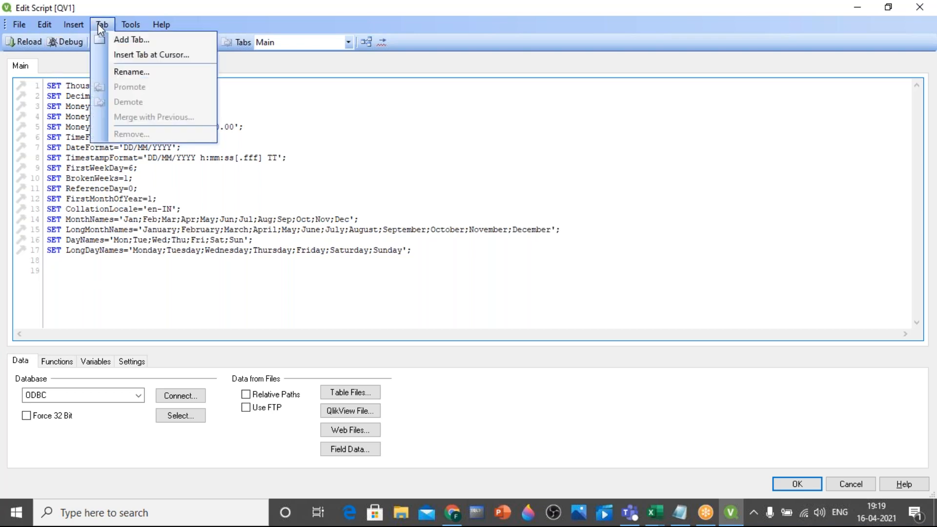
pyautogui.click(150, 42)
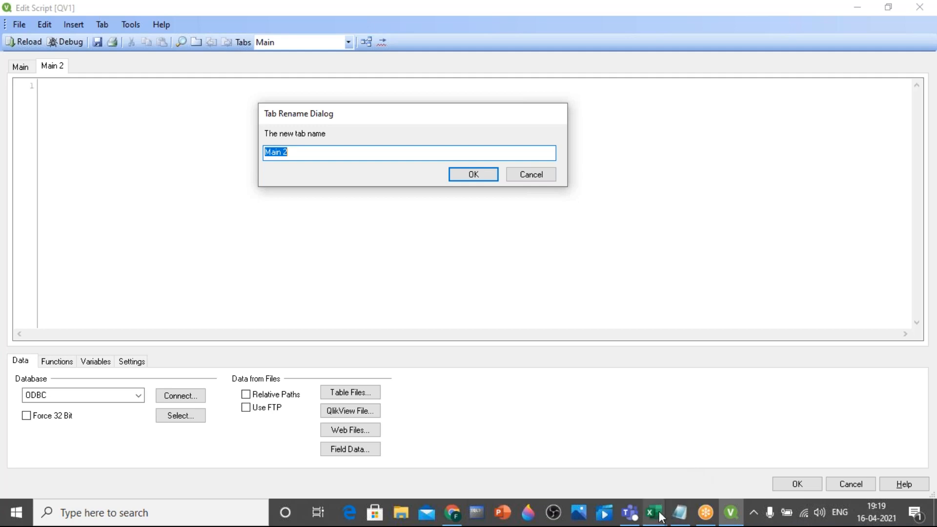
# Switch to the Transact workbook in Excel and turn off the filter on its data
pyautogui.moveTo(661, 516)
pyautogui.click(604, 464)
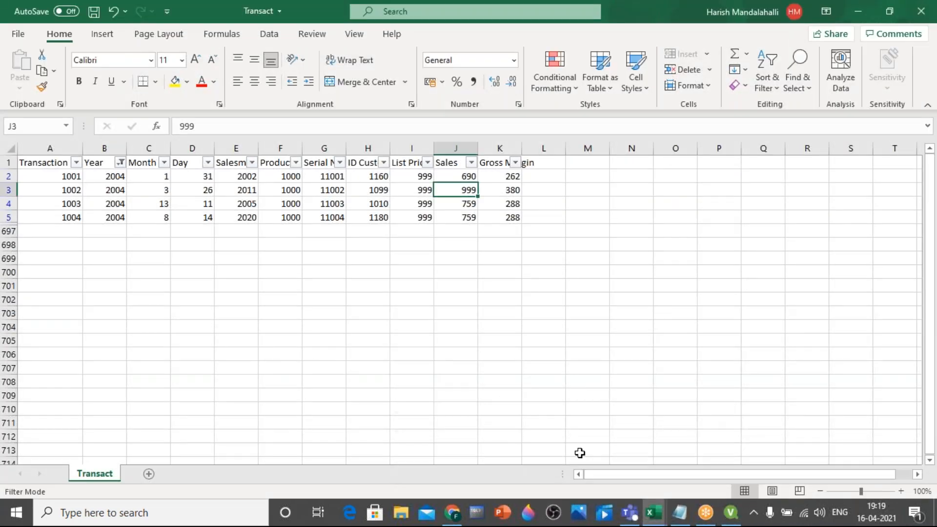
pyautogui.click(766, 85)
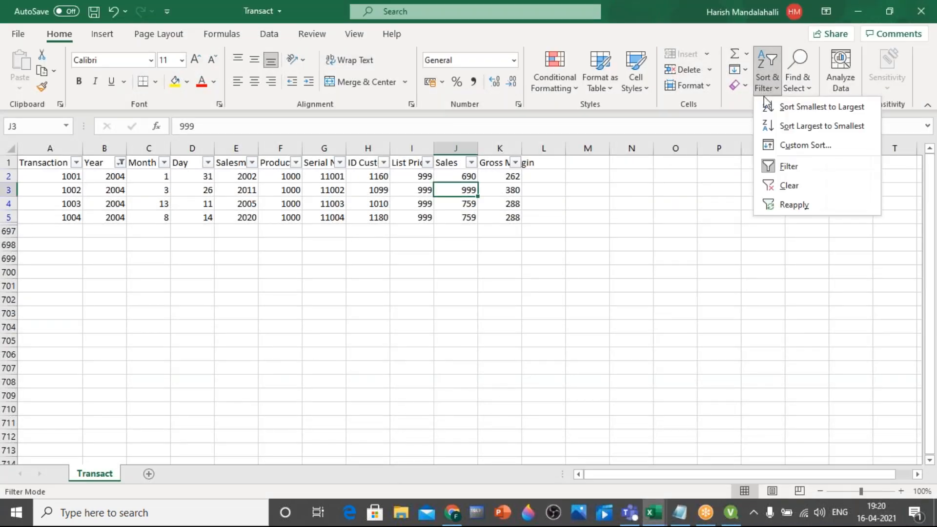
pyautogui.click(789, 166)
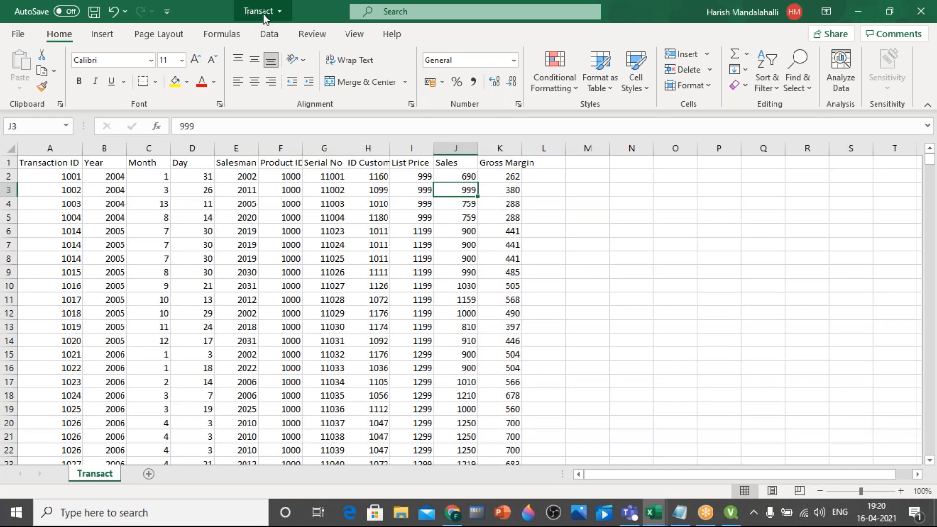
# Review the column headers of the Transact sheet one by one, from Transaction ID to Gross Margin
pyautogui.click(60, 164)
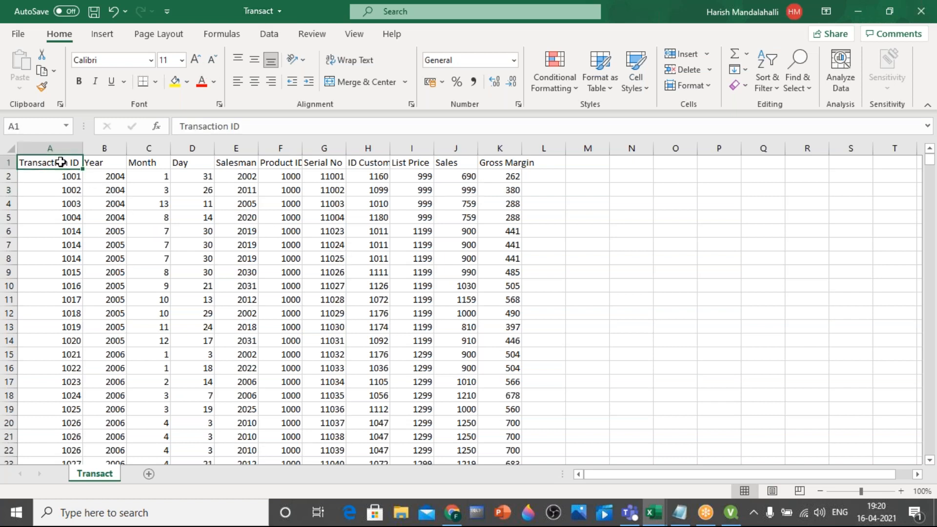
pyautogui.click(102, 162)
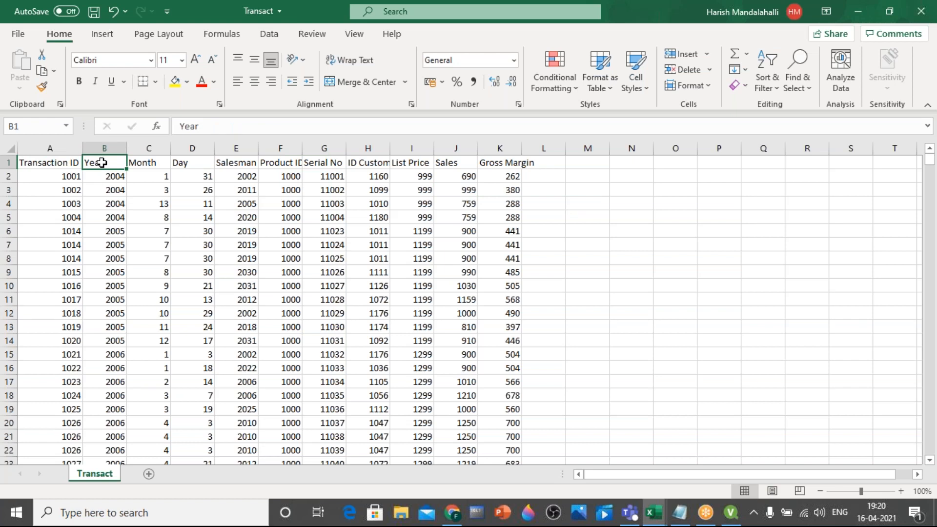
pyautogui.click(143, 162)
pyautogui.click(204, 163)
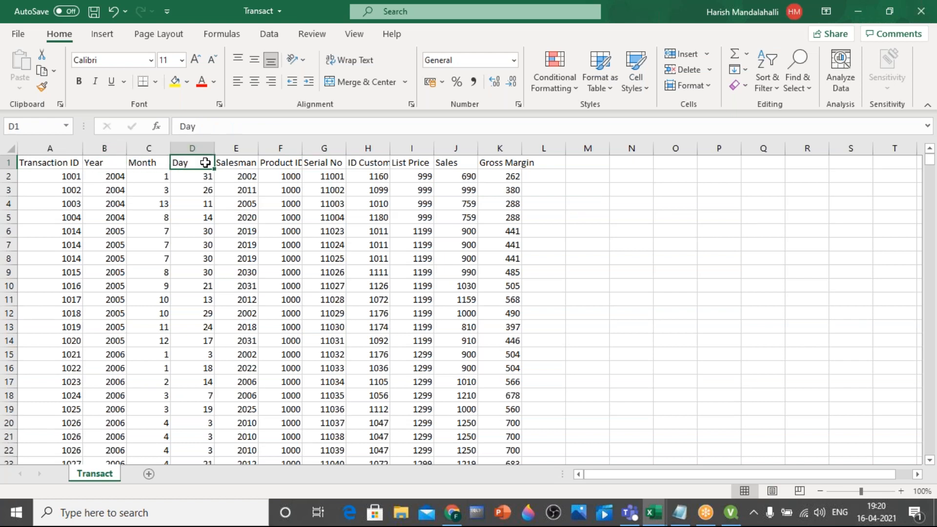
pyautogui.click(240, 162)
pyautogui.click(287, 165)
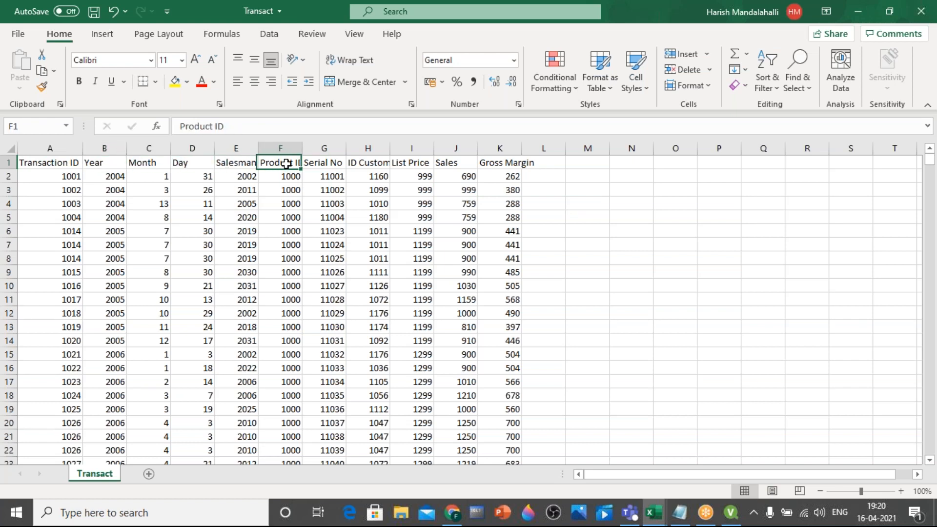
pyautogui.click(322, 164)
pyautogui.click(365, 165)
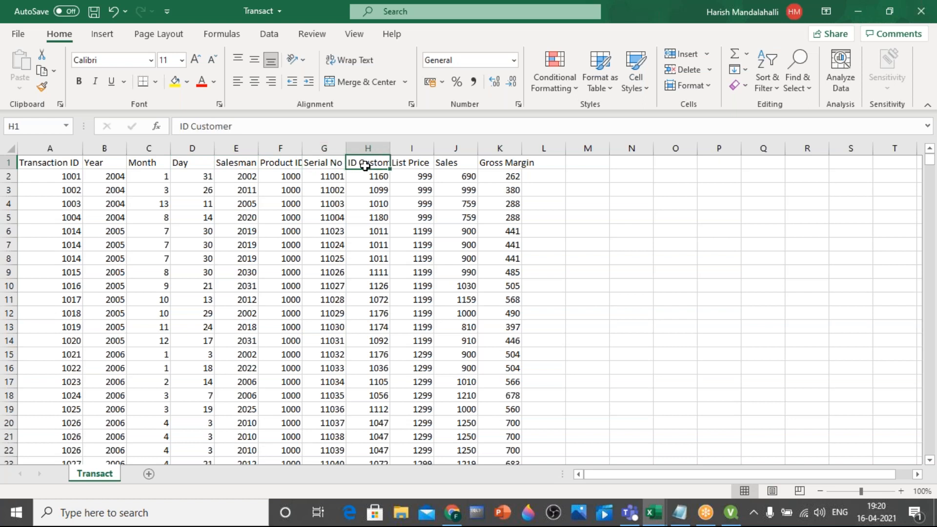
pyautogui.click(418, 165)
pyautogui.click(451, 165)
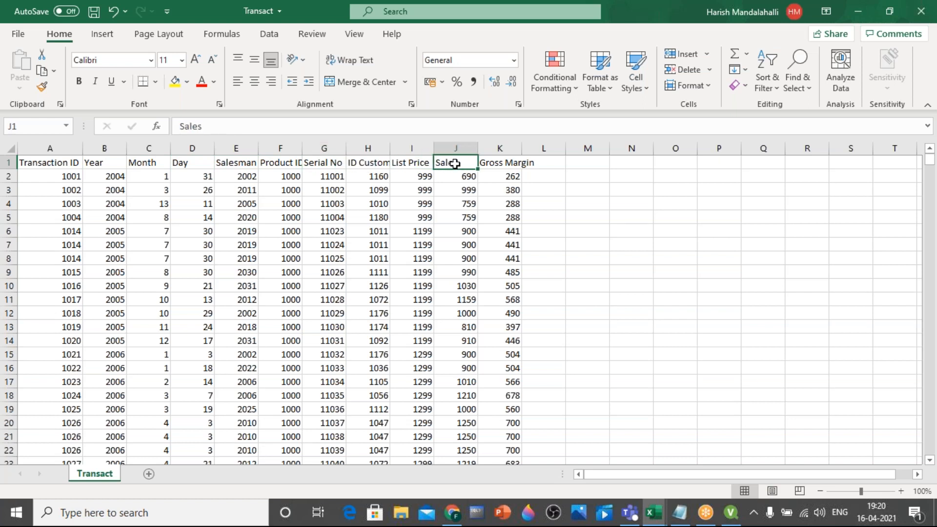
pyautogui.click(493, 166)
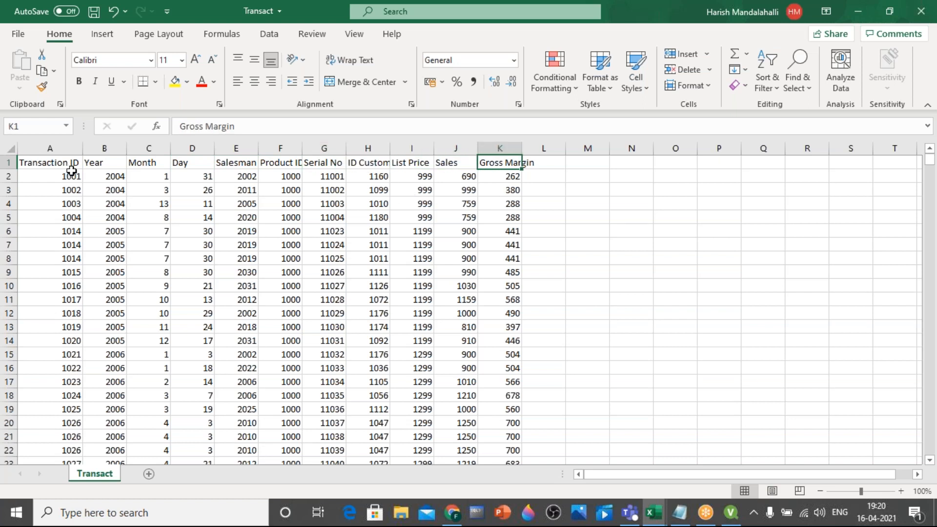
# Highlight the Transaction ID, Year and Month values, followed by the whole table area, to show the sheet's data
pyautogui.moveTo(54, 173); pyautogui.dragTo(45, 402)
pyautogui.moveTo(98, 176); pyautogui.dragTo(117, 396)
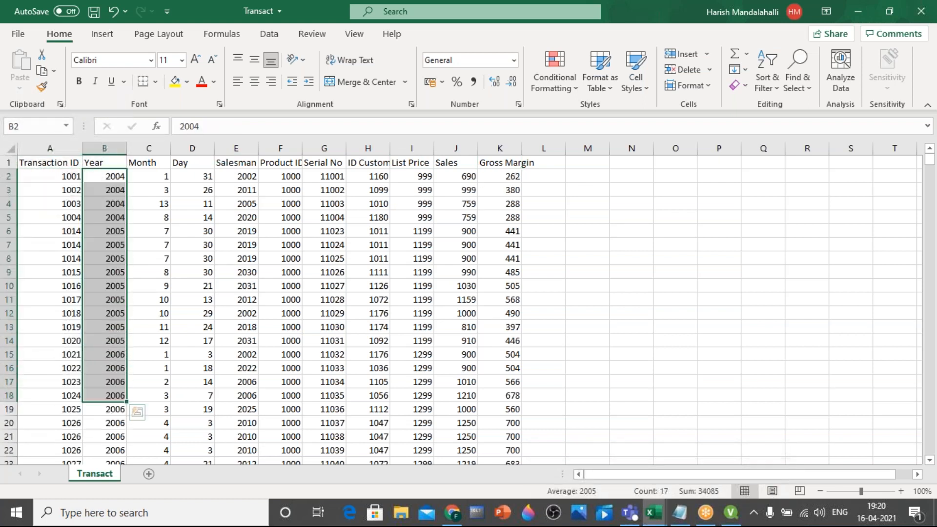
pyautogui.moveTo(157, 176); pyautogui.dragTo(169, 395)
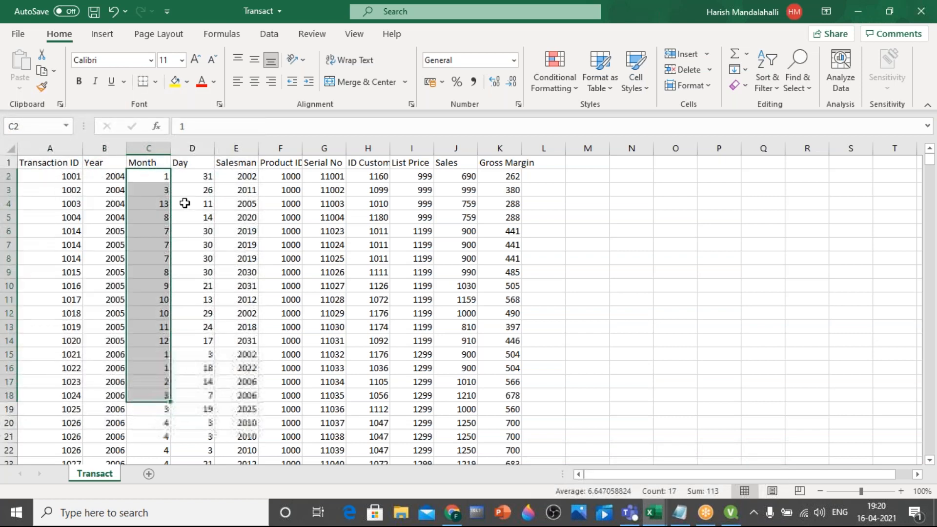
pyautogui.click(387, 301)
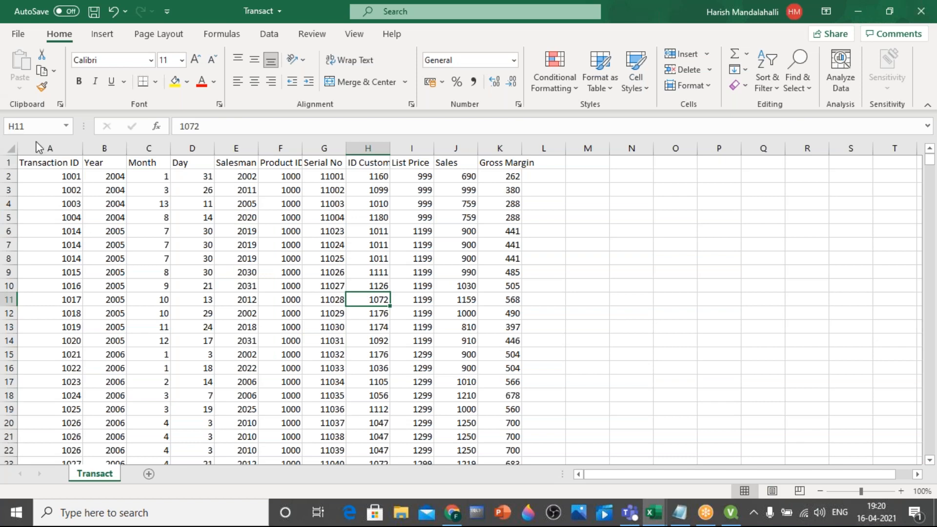
pyautogui.moveTo(36, 163); pyautogui.dragTo(534, 347)
pyautogui.click(587, 326)
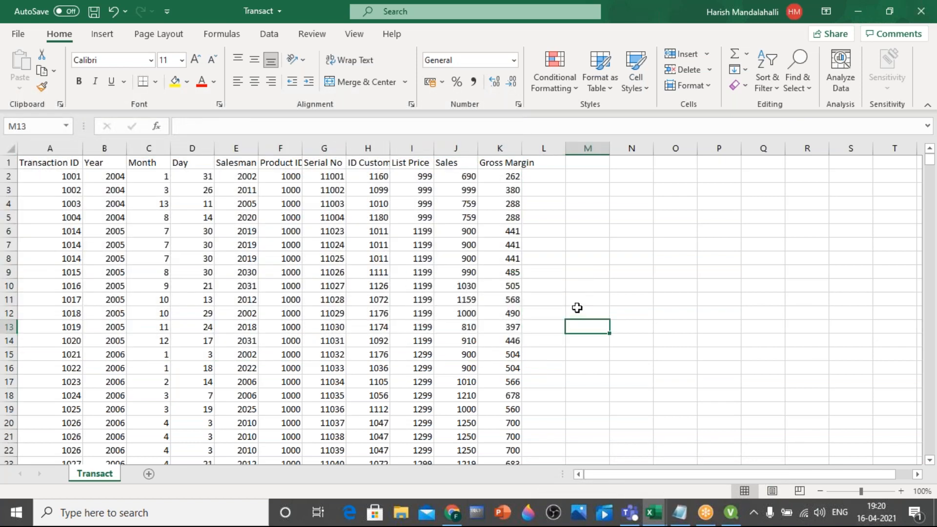
# In File Explorer, browse to Desktop > Q > regular class > Data Sources - to be used and select the Transact CSV file
pyautogui.click(401, 516)
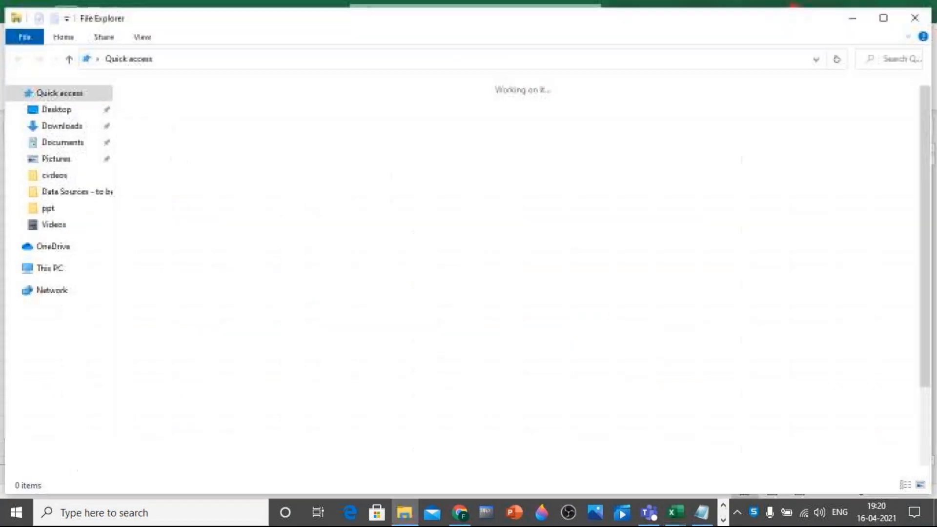
pyautogui.click(71, 110)
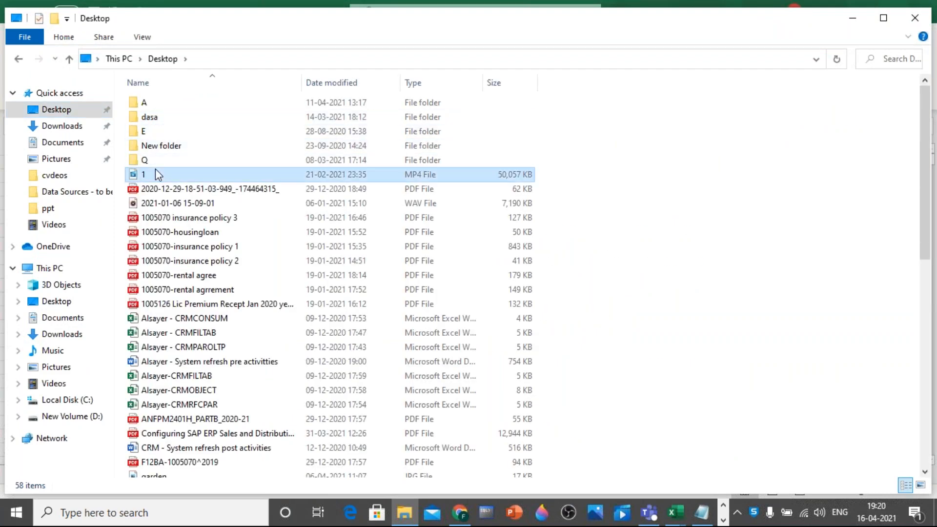
pyautogui.doubleClick(151, 159)
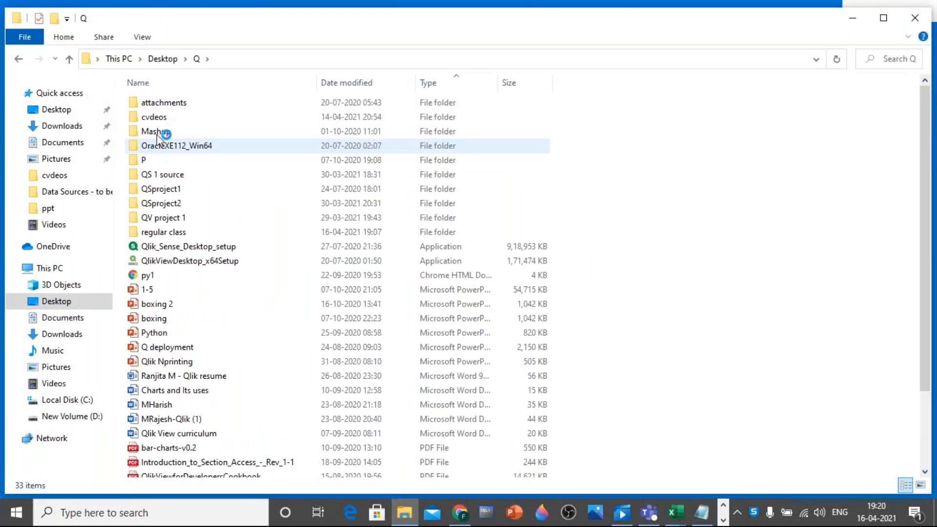
pyautogui.doubleClick(186, 237)
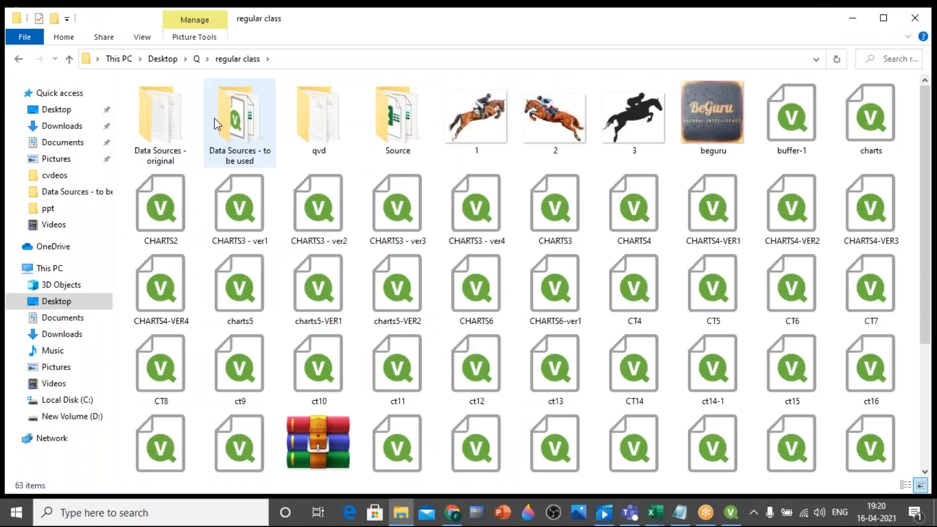
pyautogui.doubleClick(215, 119)
pyautogui.click(178, 163)
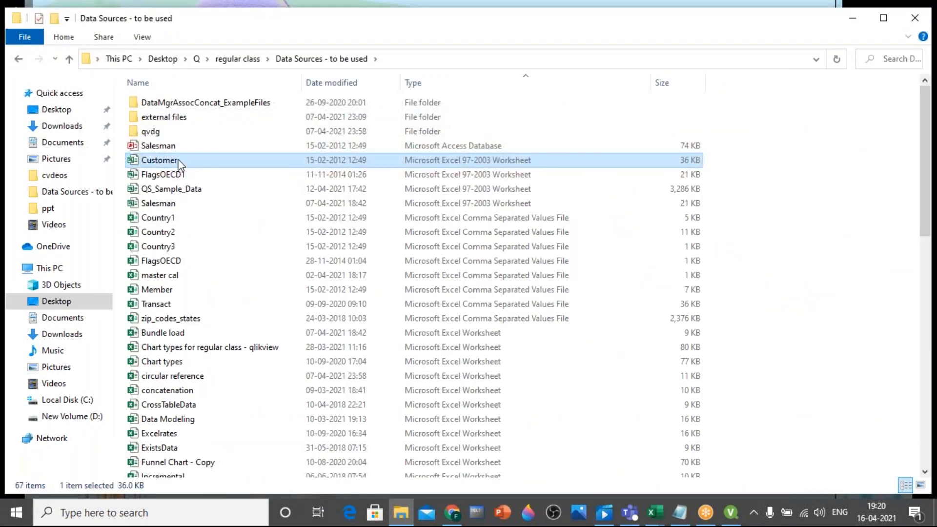
pyautogui.click(165, 304)
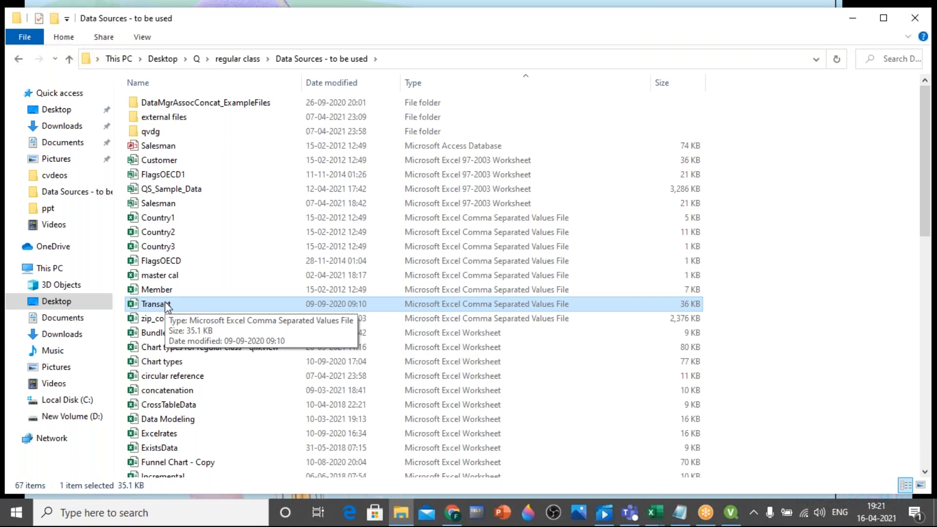
# Switch to the Notepad notes and add the line "excel file - .xls extension" below the script editor step, leaving blank lines between
pyautogui.click(682, 521)
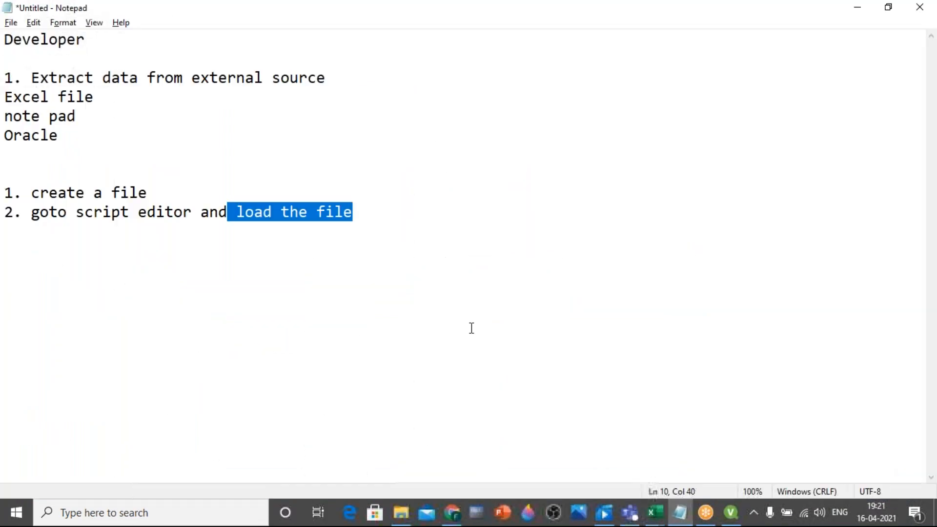
pyautogui.click(410, 218)
pyautogui.press('Return')
pyautogui.press('Return')
pyautogui.press('Return')
pyautogui.write('excel file - .xls extension')
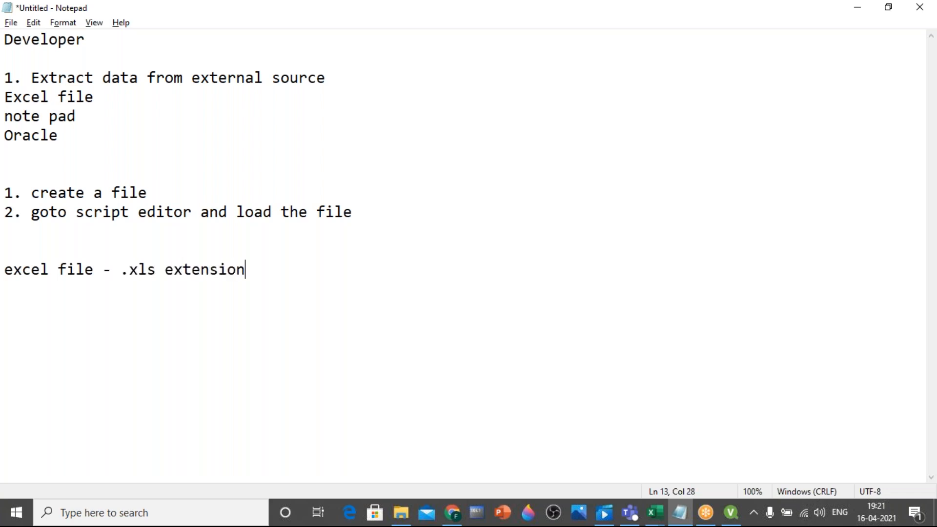
pyautogui.press('Return')
# Add the lines "csv file - .csv" and "semicolon delimited" to the list of file types
pyautogui.write('csv file - ')
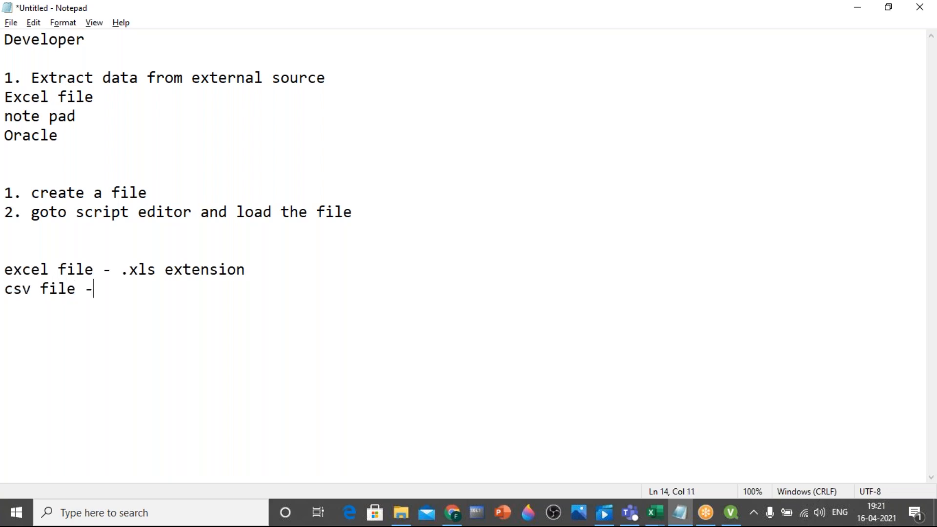
pyautogui.write('.csv')
pyautogui.press('Return')
pyautogui.write('semicolon delimited')
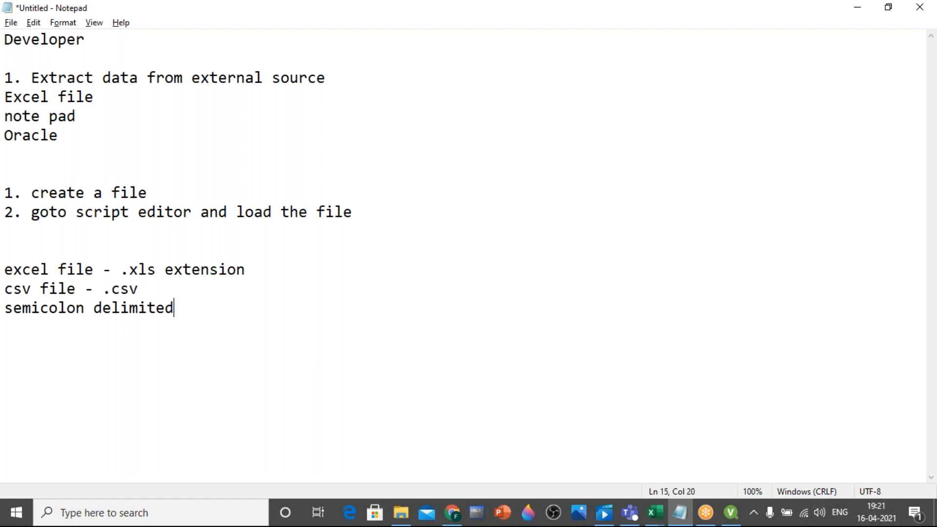
pyautogui.press('Return')
# Extend the file type list with "tab delimited", "fixed records" and "pip-e delimited"
pyautogui.write('tab delimited')
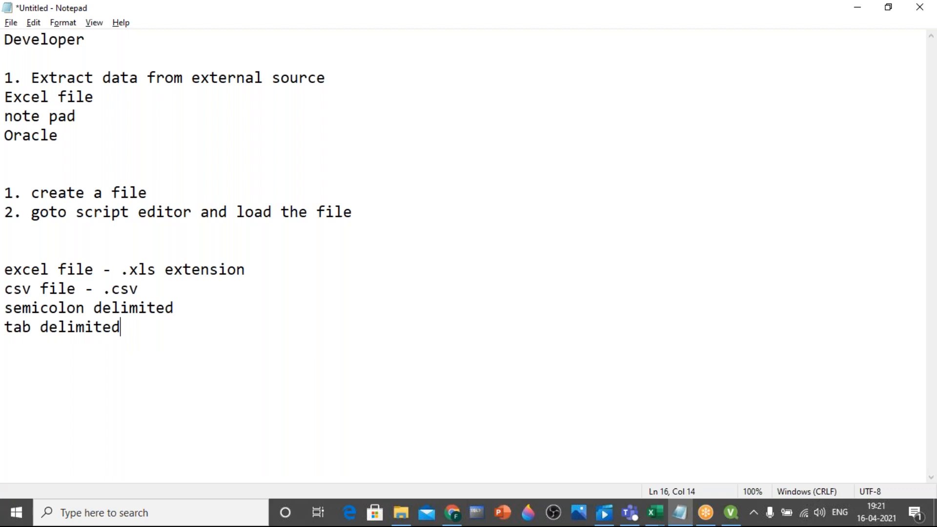
pyautogui.press('Return')
pyautogui.write('fixed records')
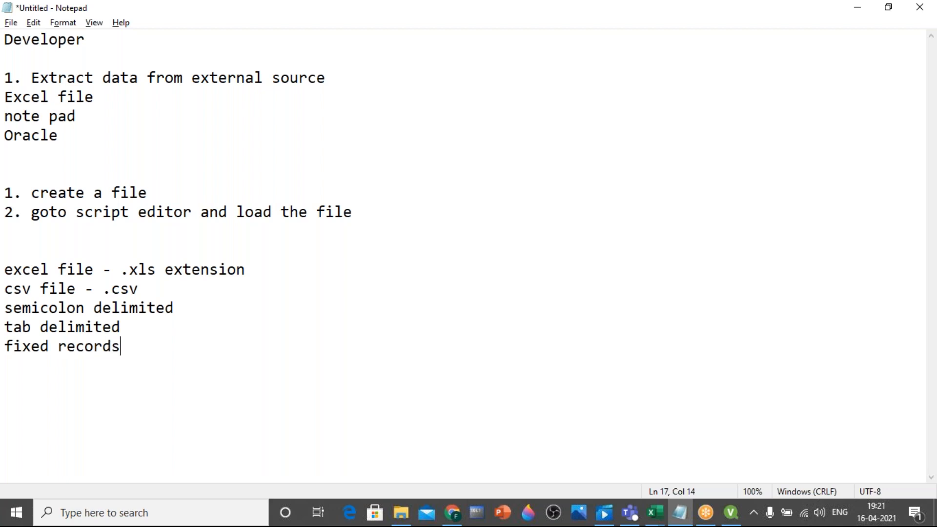
pyautogui.press('Return')
pyautogui.write('pip-e delimited')
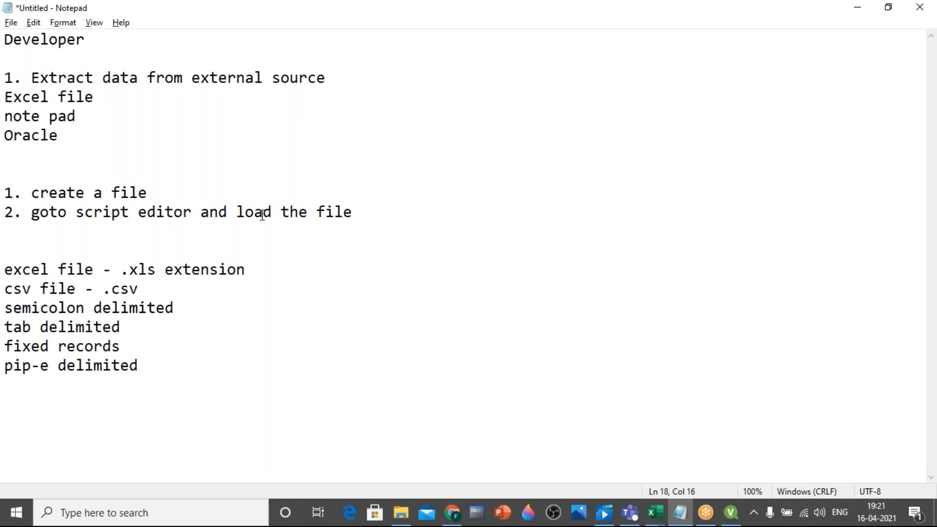
# Highlight the csv and semicolon entries in the notes, and check the file type offered for saving them without saving
pyautogui.click(103, 289)
pyautogui.moveTo(110, 289); pyautogui.dragTo(135, 300)
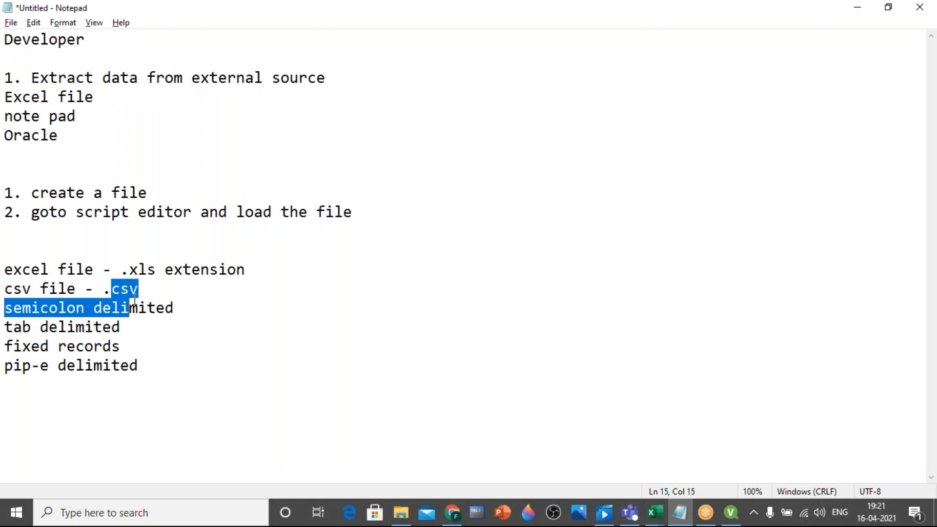
pyautogui.click(680, 512)
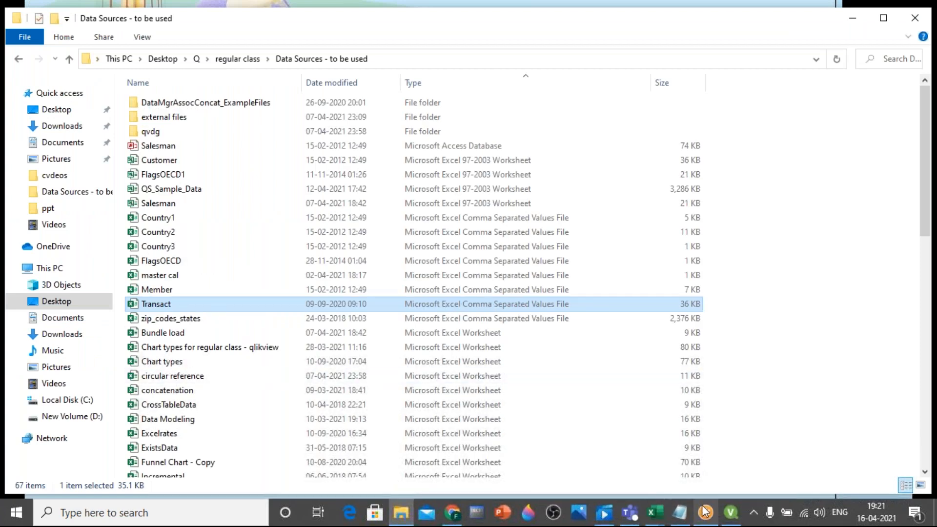
pyautogui.click(679, 513)
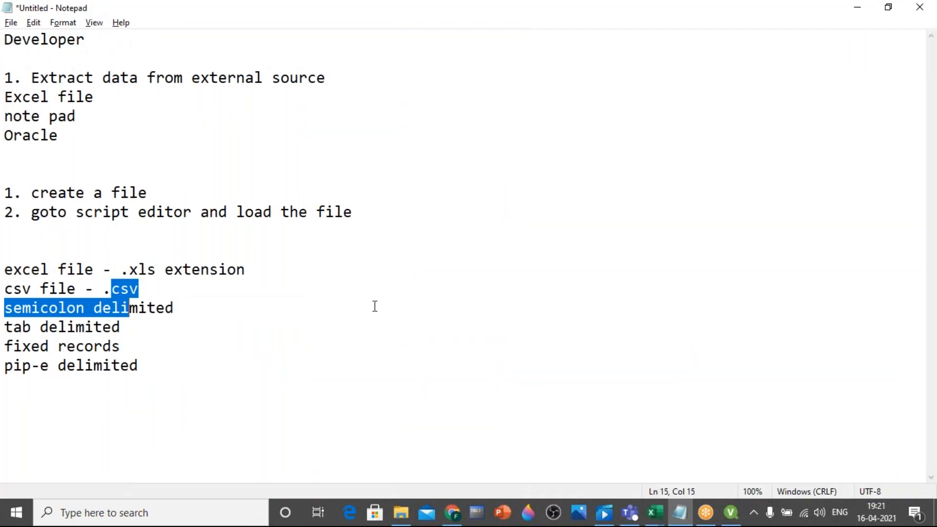
pyautogui.hotkey('ctrl', 's')
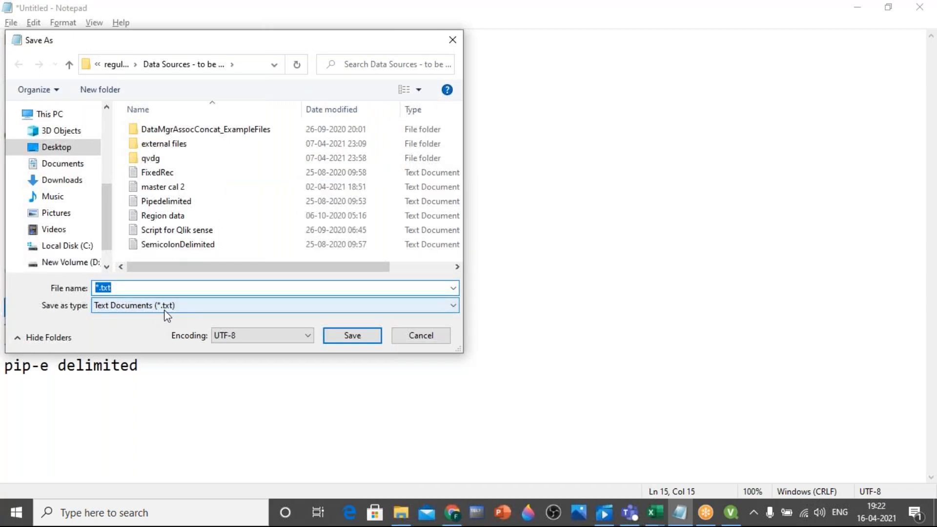
pyautogui.click(421, 341)
# Switch to the partial load workbook in Excel and examine its Save As formats, such as CSV (Comma delimited), without saving
pyautogui.moveTo(651, 512)
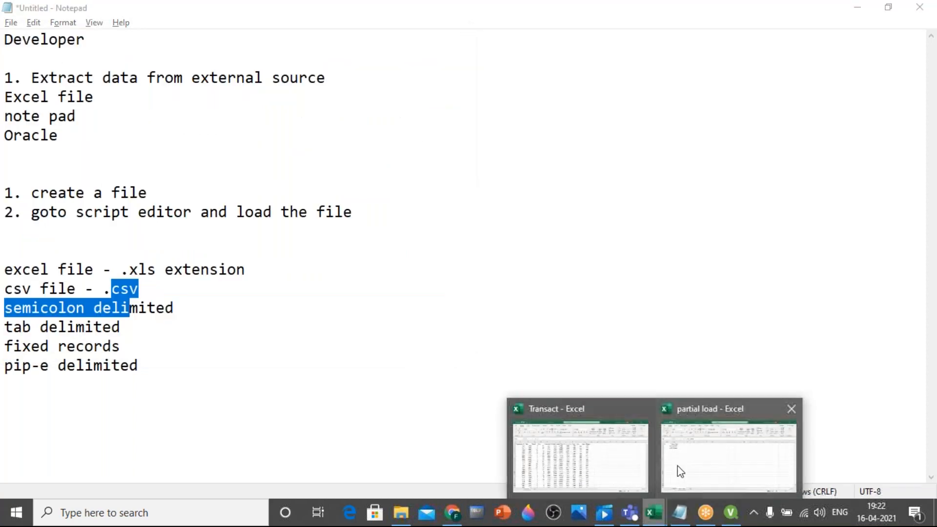
pyautogui.click(678, 468)
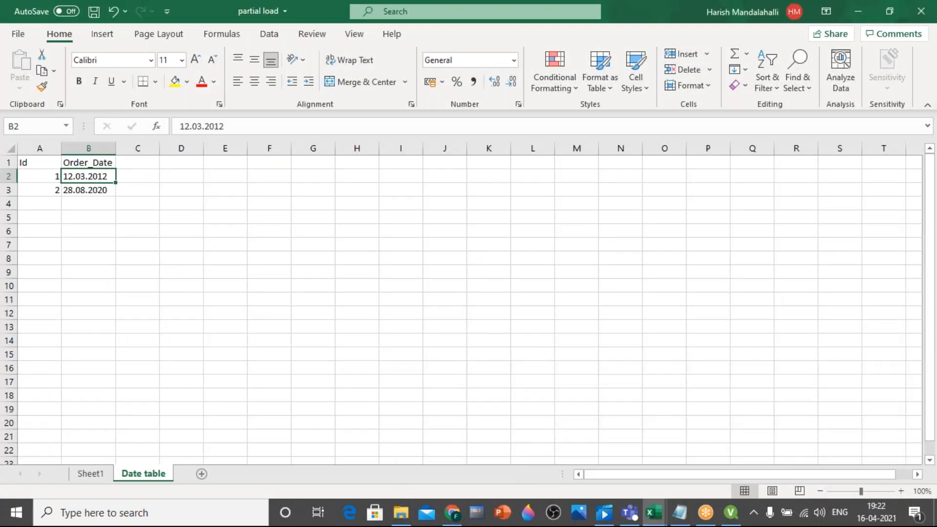
pyautogui.hotkey('alt', 'f')
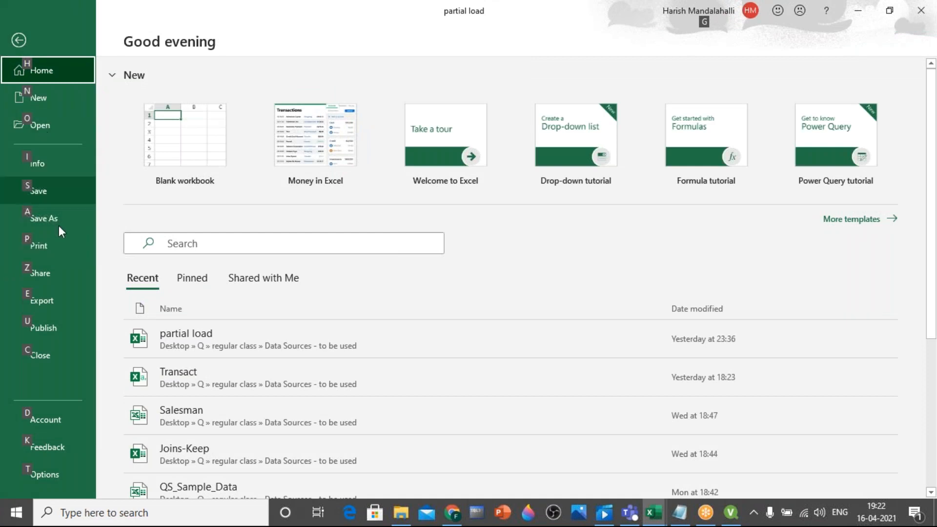
pyautogui.click(54, 217)
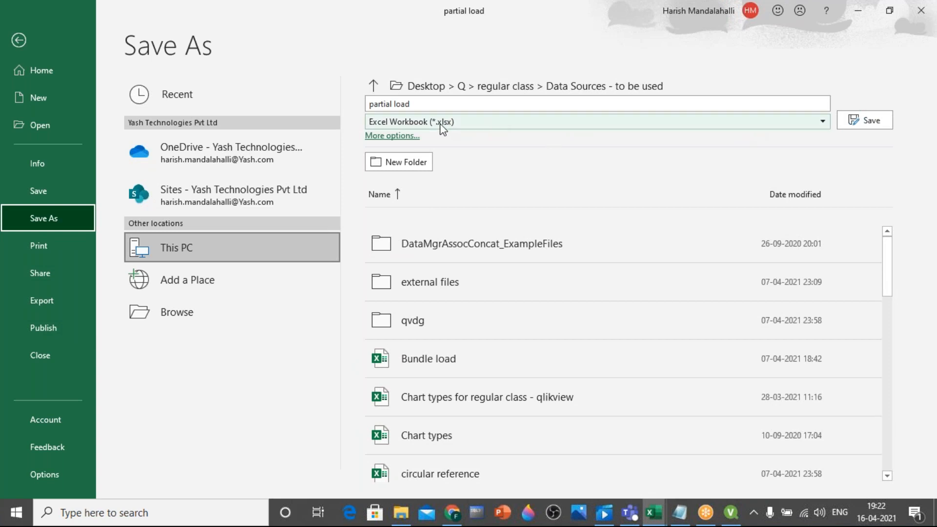
pyautogui.click(823, 122)
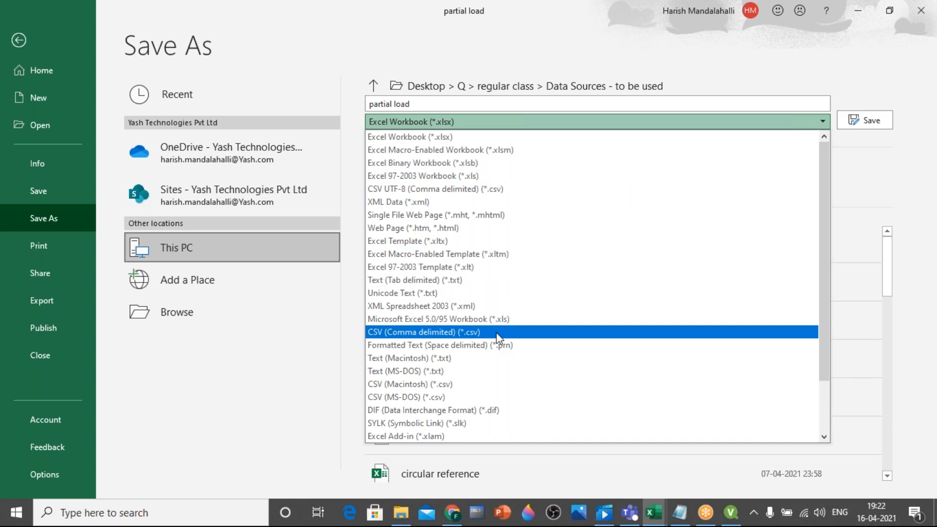
pyautogui.click(19, 40)
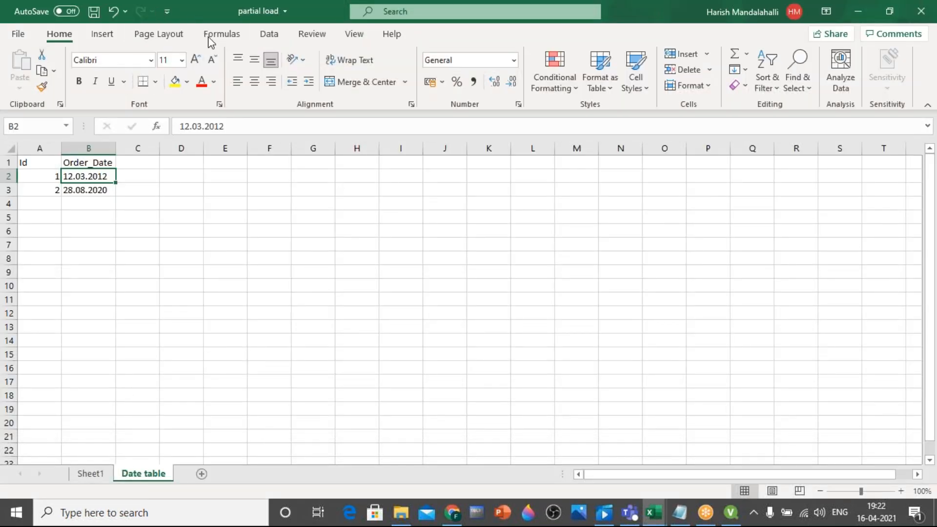
# Close the Transact workbook in Excel, saving its changes
pyautogui.moveTo(663, 516)
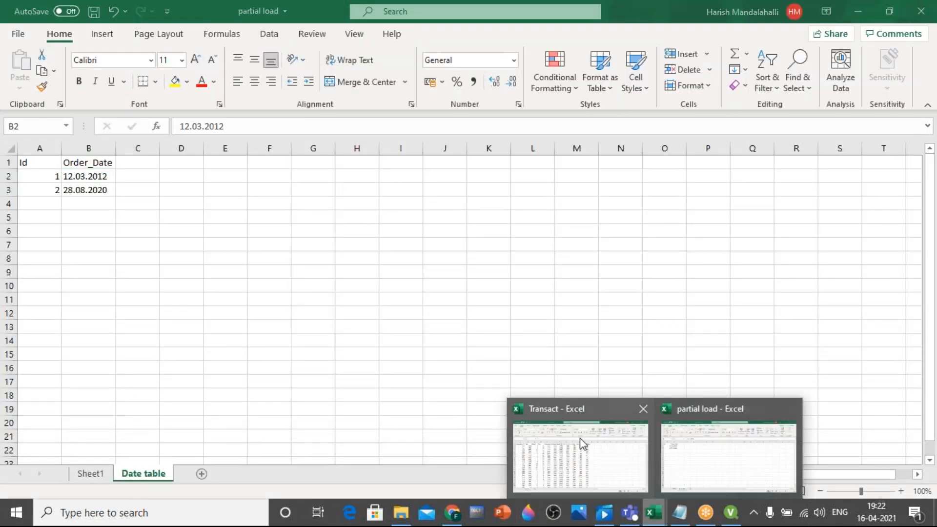
pyautogui.moveTo(579, 430)
pyautogui.click(643, 410)
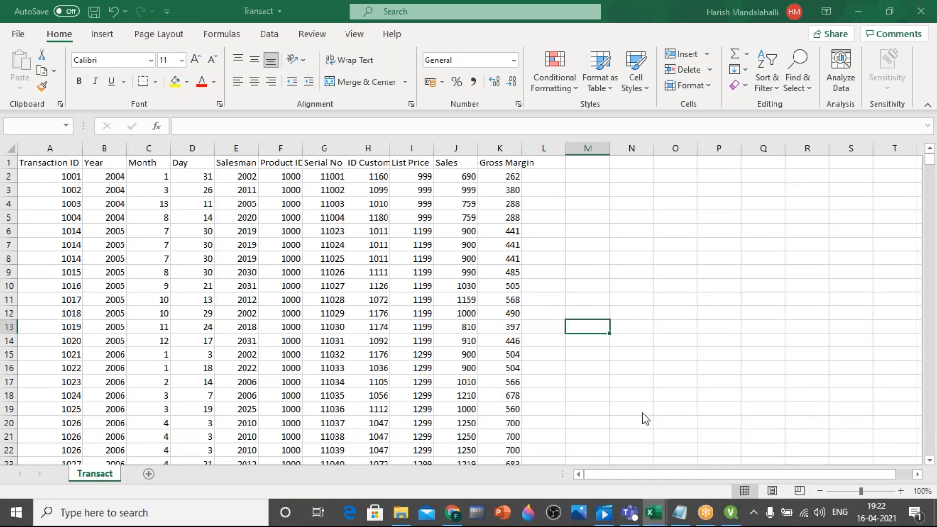
pyautogui.click(419, 281)
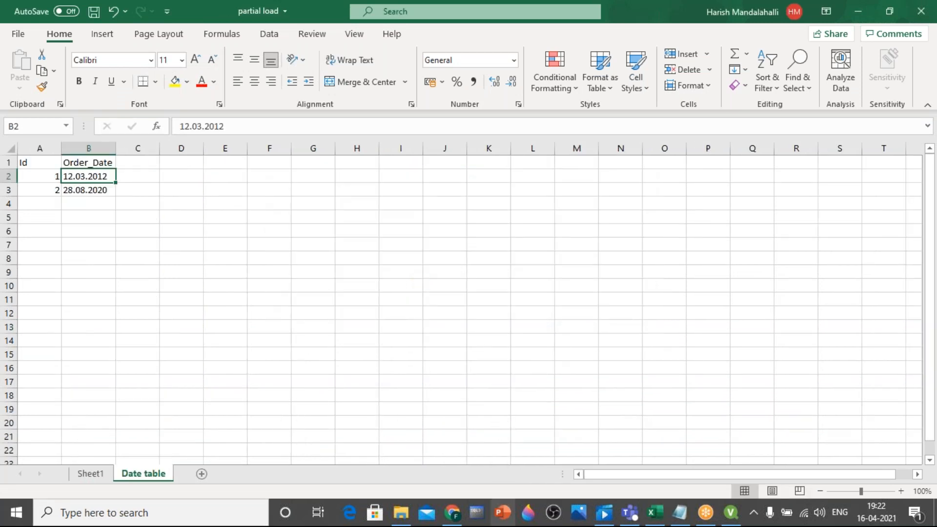
# Switch to File Explorer, open the Transact CSV file in Notepad and highlight the comma after the Transaction ID header
pyautogui.click(401, 512)
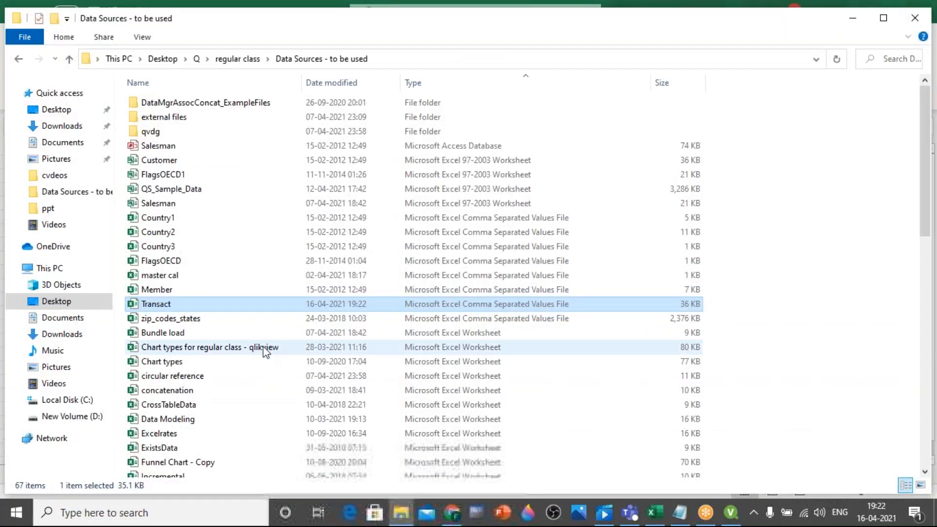
pyautogui.doubleClick(144, 305)
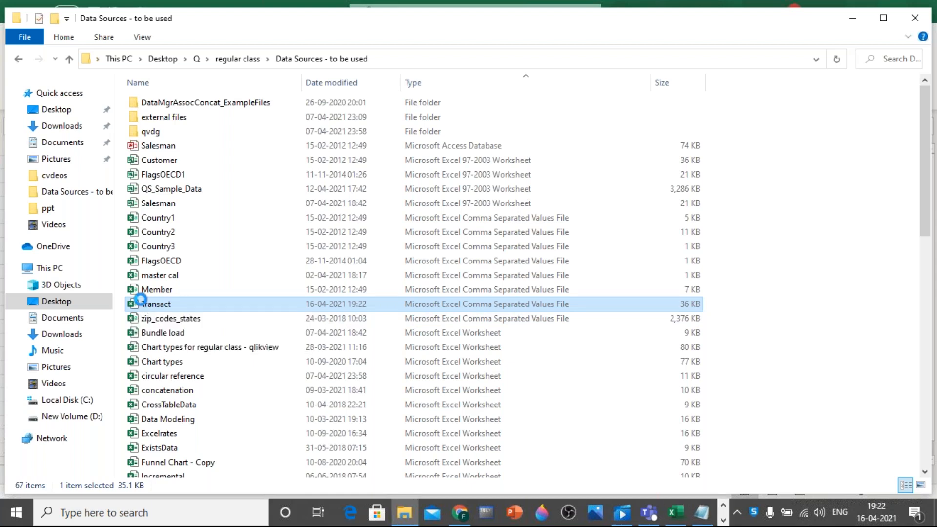
pyautogui.rightClick(142, 299)
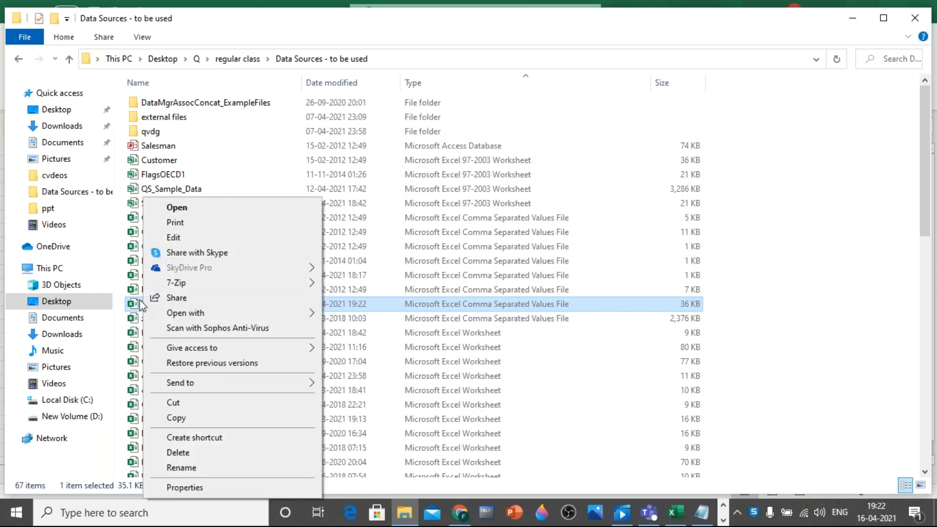
pyautogui.moveTo(308, 317)
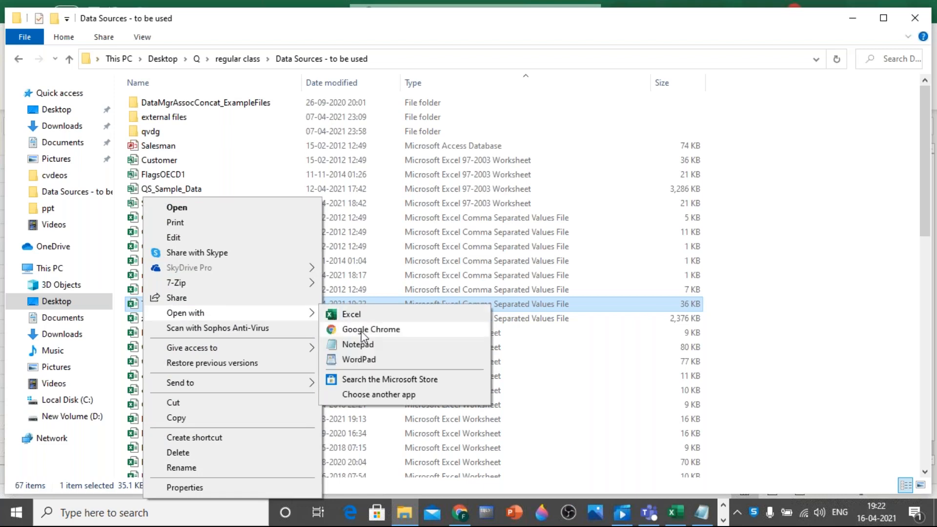
pyautogui.click(367, 344)
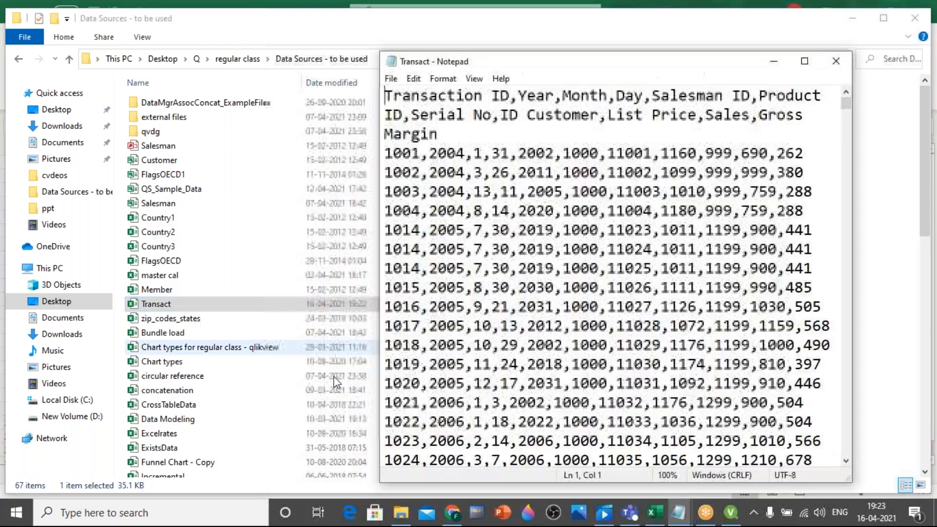
pyautogui.click(514, 98)
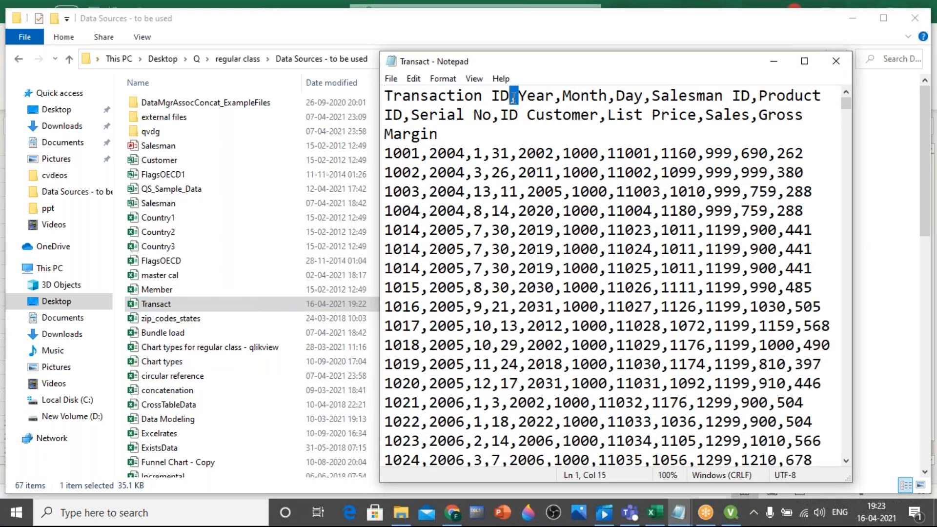
# Highlight the commas between the header fields and between the first record's values in the Transact CSV text
pyautogui.doubleClick(557, 96)
pyautogui.doubleClick(611, 97)
pyautogui.click(421, 154)
pyautogui.doubleClick(423, 155)
pyautogui.doubleClick(469, 155)
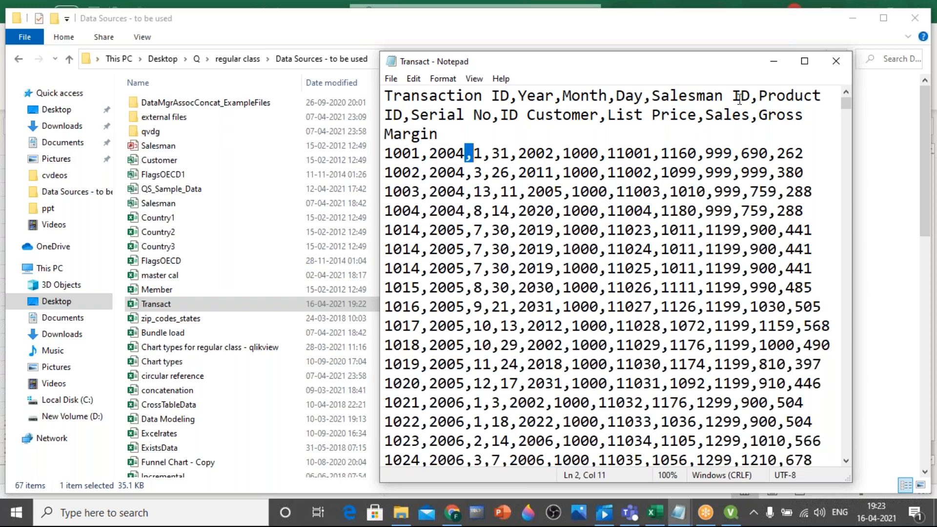
# Maximize the Transact text window and highlight the individual comma-separated values in the first record
pyautogui.click(806, 62)
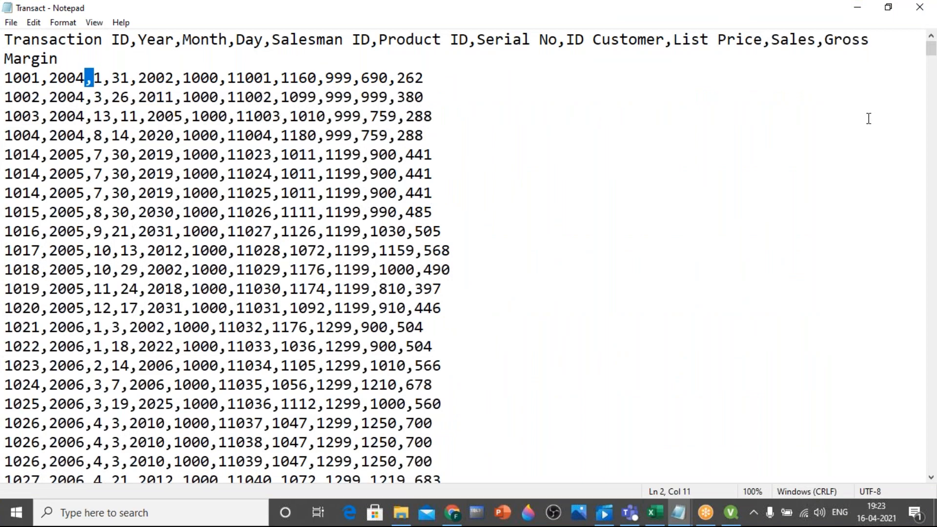
pyautogui.click(67, 154)
pyautogui.moveTo(40, 78); pyautogui.dragTo(11, 80)
pyautogui.moveTo(86, 77); pyautogui.dragTo(117, 79)
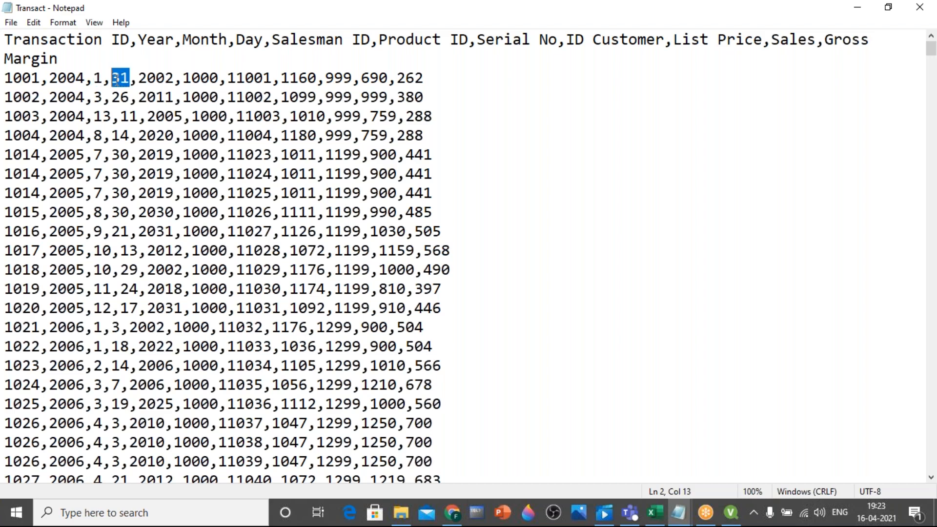
pyautogui.moveTo(174, 78); pyautogui.dragTo(146, 75)
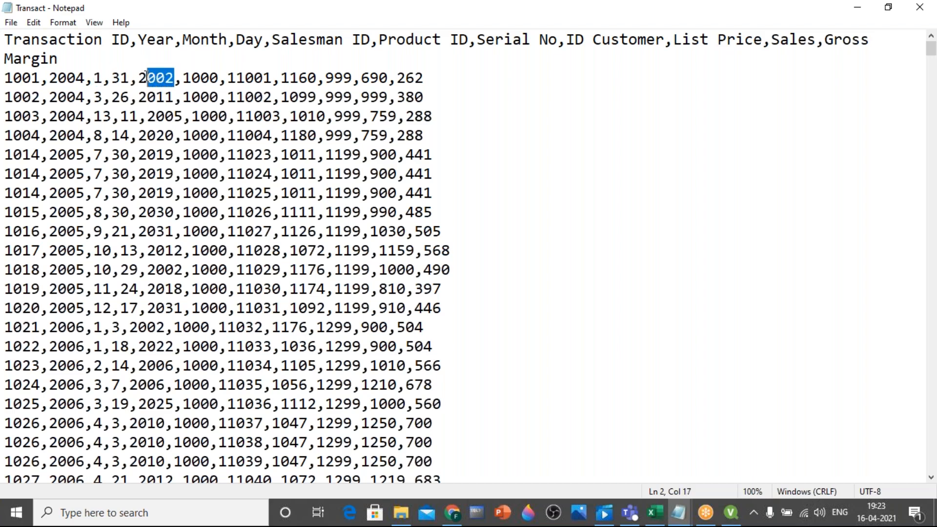
# Close the Transact text view and open the Transact CSV file from File Explorer in Excel
pyautogui.rightClick(165, 14)
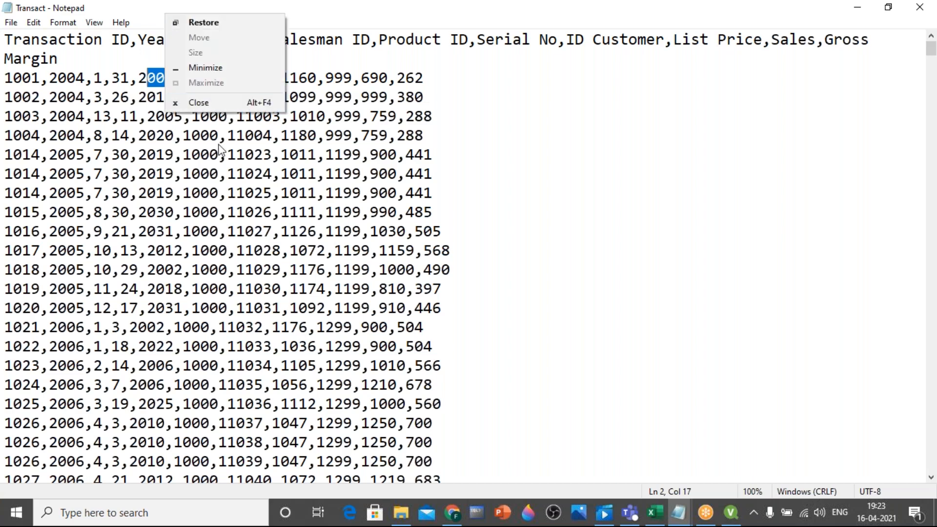
pyautogui.click(208, 100)
pyautogui.doubleClick(140, 305)
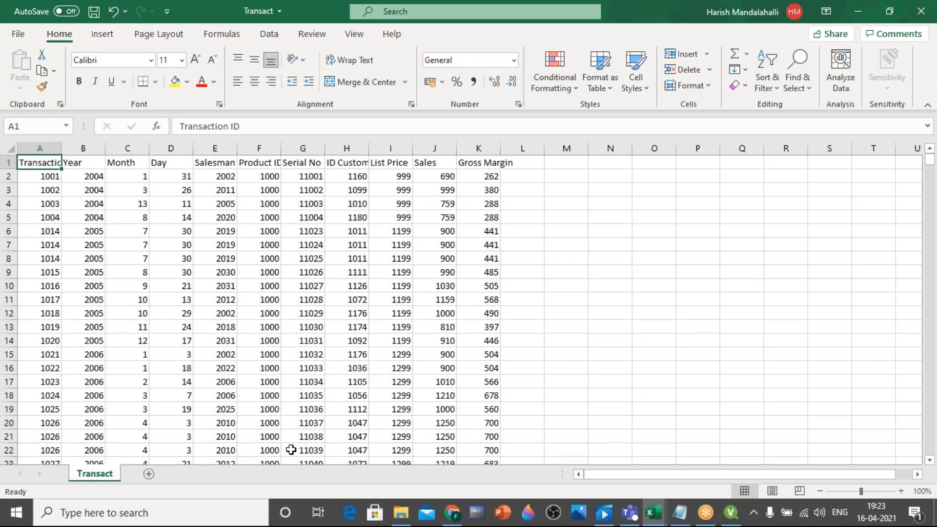
# Switch to the untitled notes in Notepad and highlight the "semicolon delimited" entry
pyautogui.click(680, 513)
pyautogui.click(166, 293)
pyautogui.moveTo(182, 317); pyautogui.dragTo(7, 308)
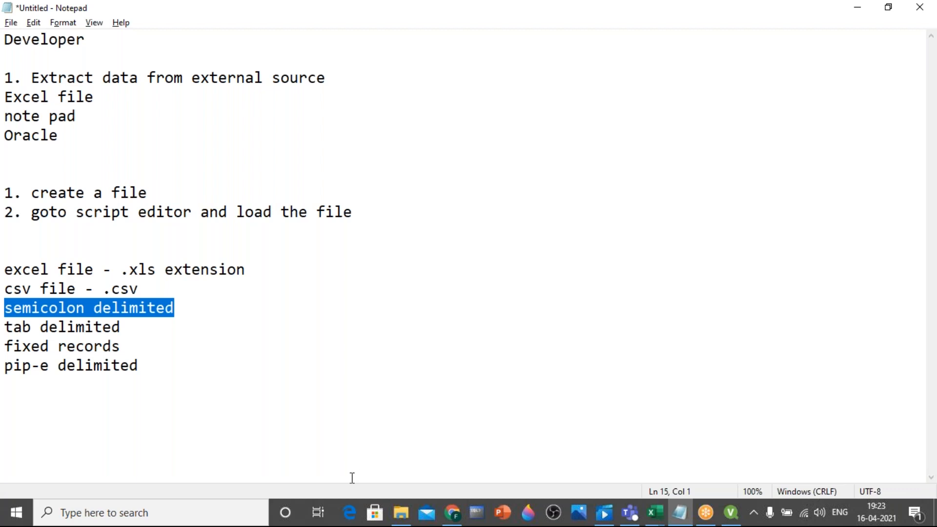
# Switch to File Explorer and locate the SemicolonDelimited text file in the Data Sources - to be used folder
pyautogui.click(401, 513)
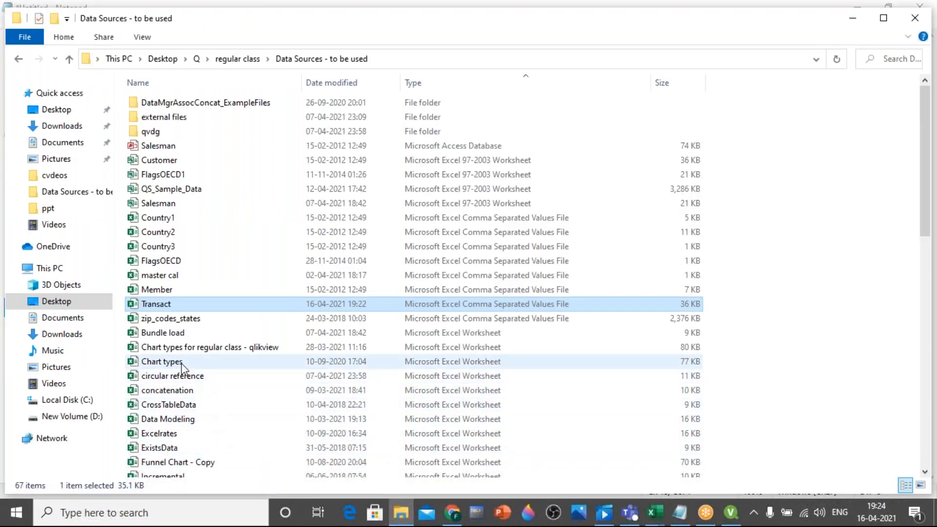
pyautogui.click(171, 352)
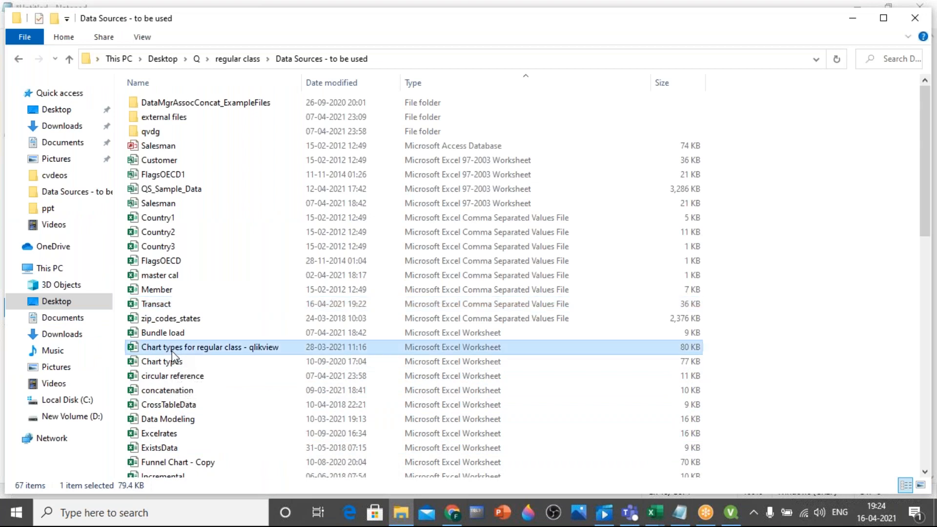
pyautogui.press('s')
pyautogui.press('s')
pyautogui.press('s')
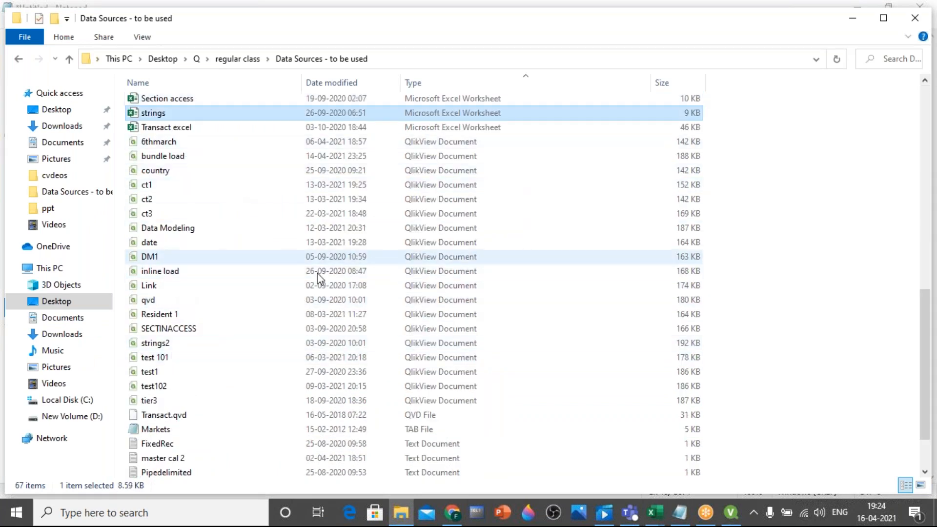
pyautogui.press('s')
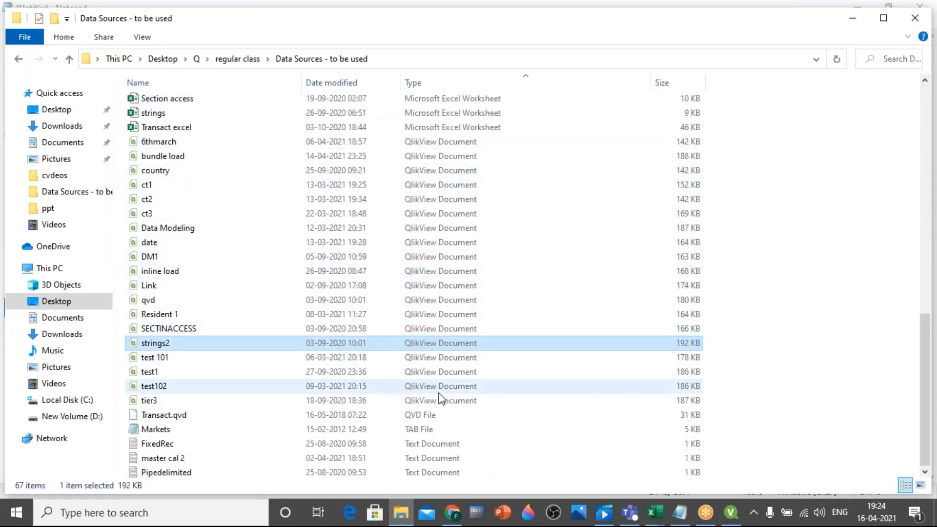
pyautogui.press('s')
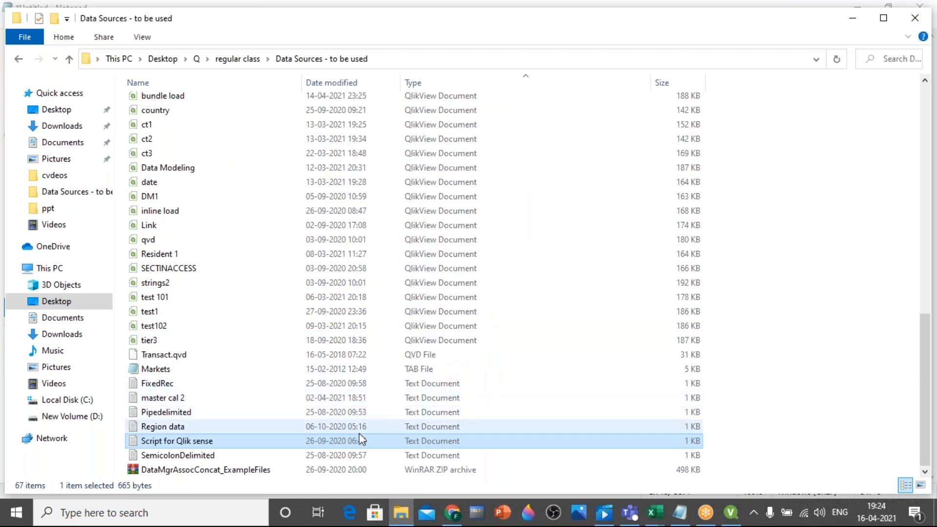
pyautogui.click(210, 457)
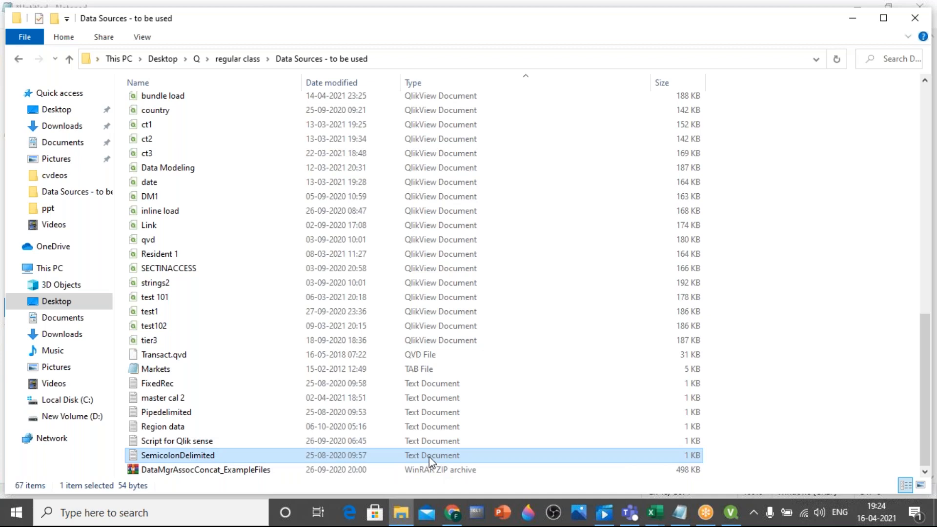
# Open the SemicolonDelimited file, highlight a semicolon separating its values, and close the file
pyautogui.doubleClick(210, 451)
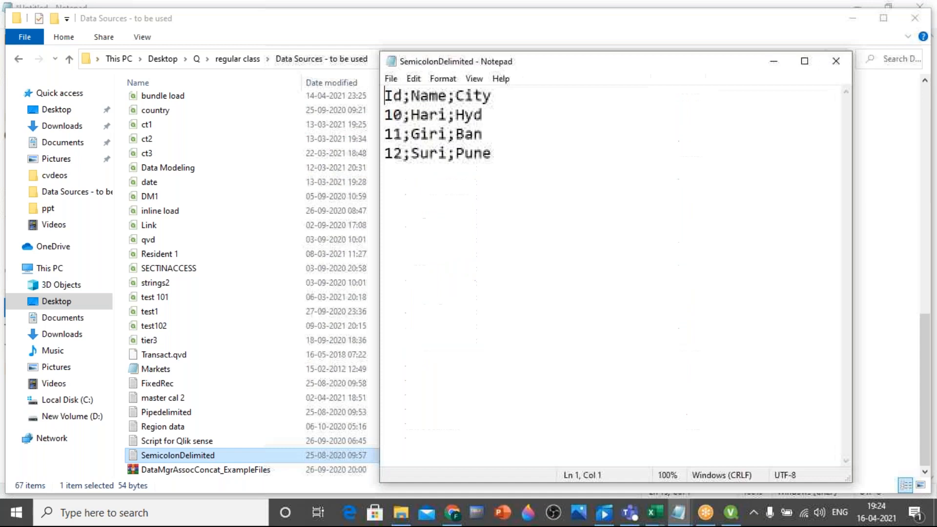
pyautogui.moveTo(411, 97); pyautogui.dragTo(450, 115)
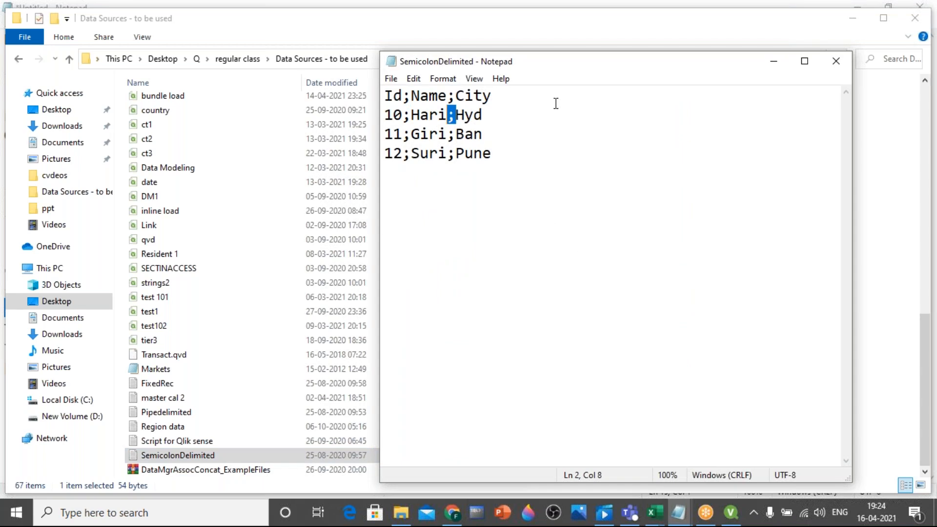
pyautogui.click(836, 61)
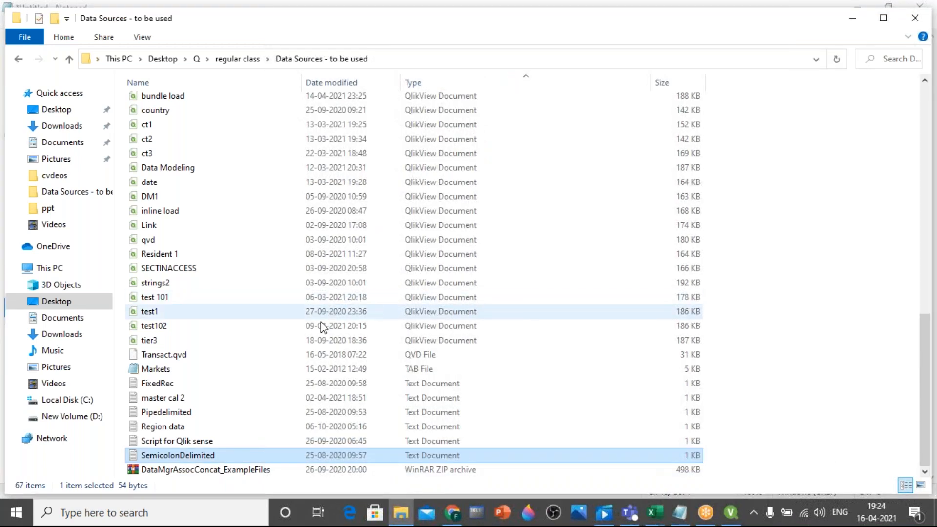
# Open the Pipedelimited text file, highlight the pipe after the Id header, and close the file
pyautogui.click(192, 415)
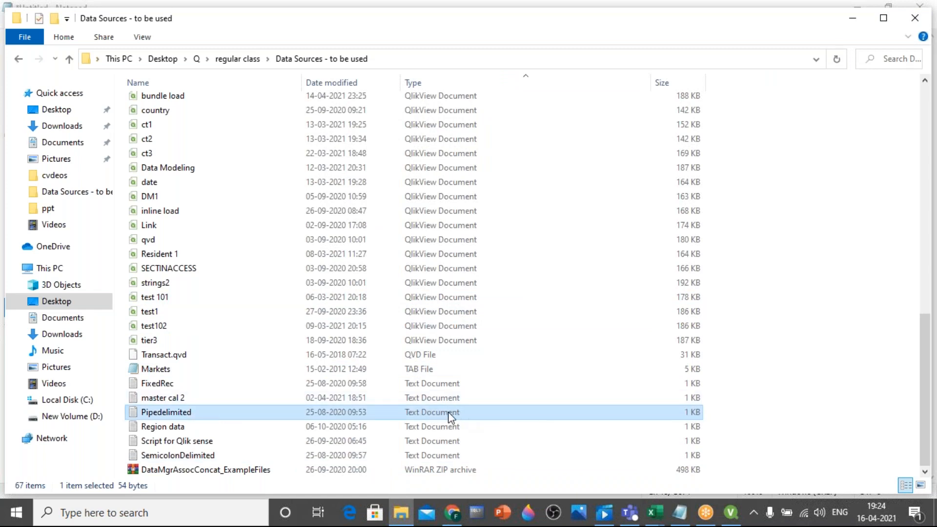
pyautogui.doubleClick(182, 416)
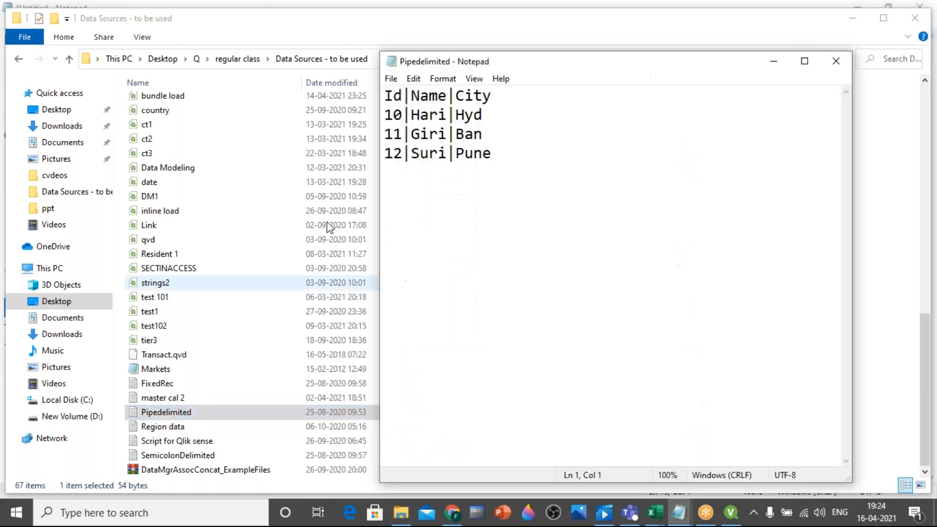
pyautogui.moveTo(412, 100); pyautogui.dragTo(405, 100)
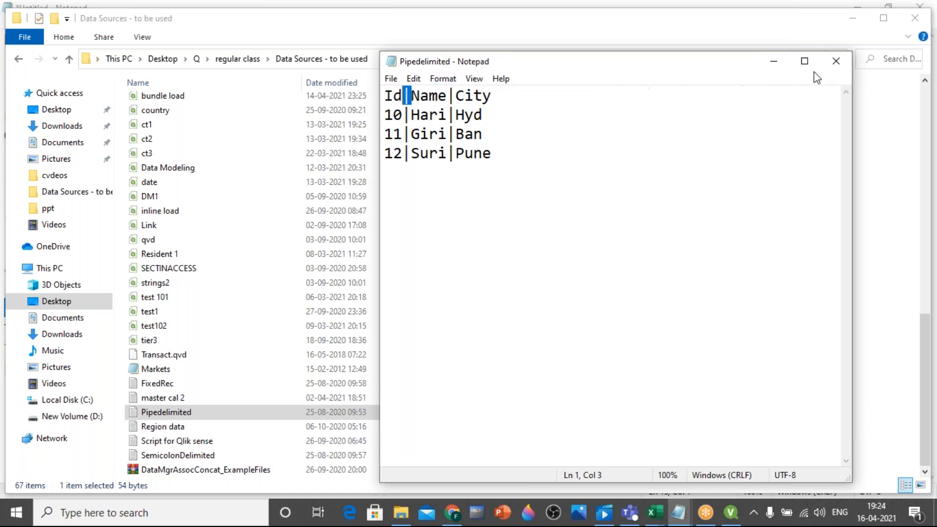
pyautogui.click(843, 67)
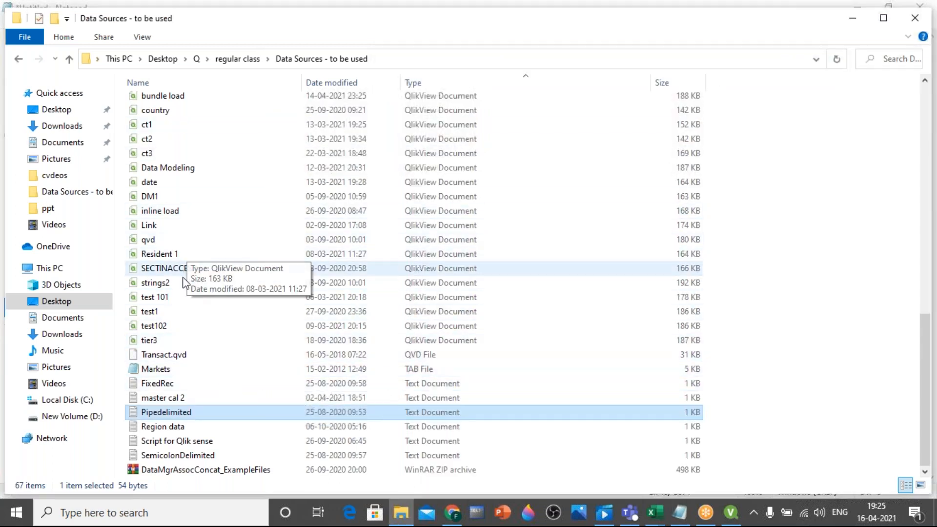
# Look through the folder's files whose names start with T for a tab-delimited example
pyautogui.click(166, 384)
pyautogui.press('t')
pyautogui.press('t')
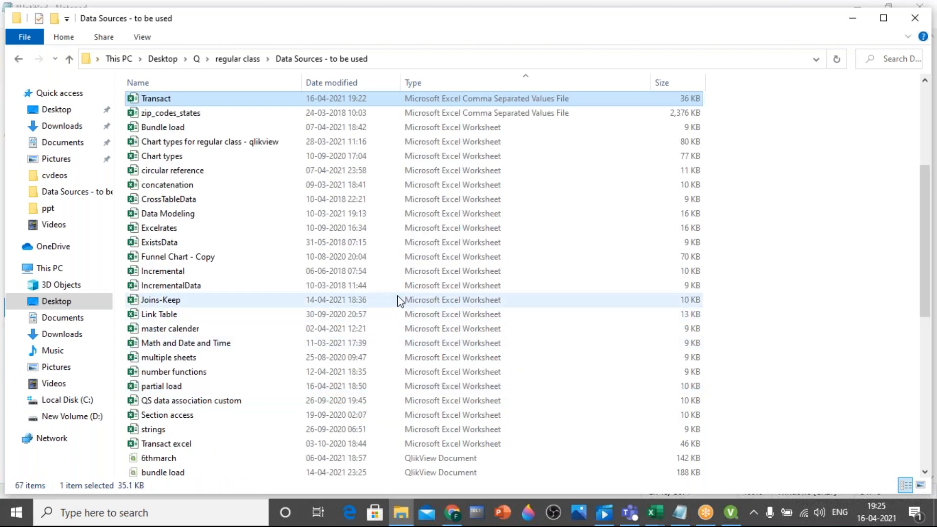
pyautogui.press('t')
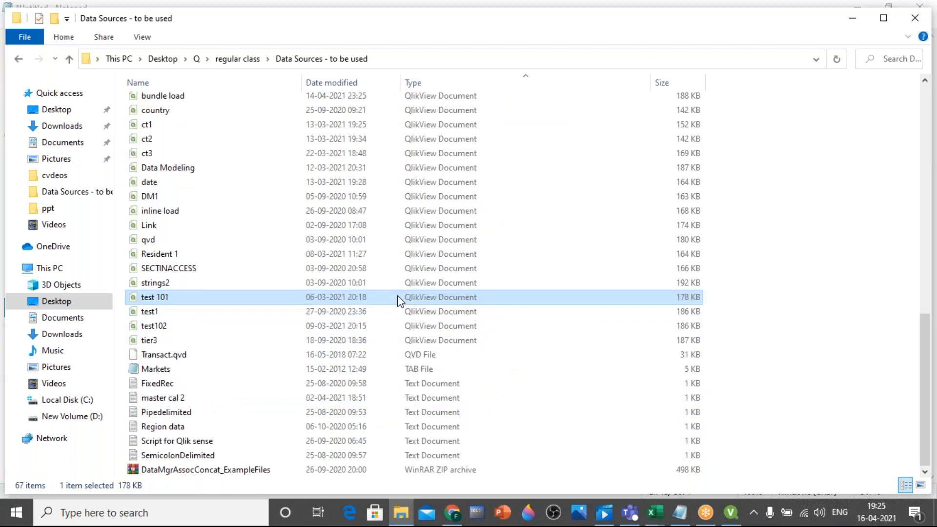
pyautogui.press('t')
pyautogui.press('t')
pyautogui.press('t')
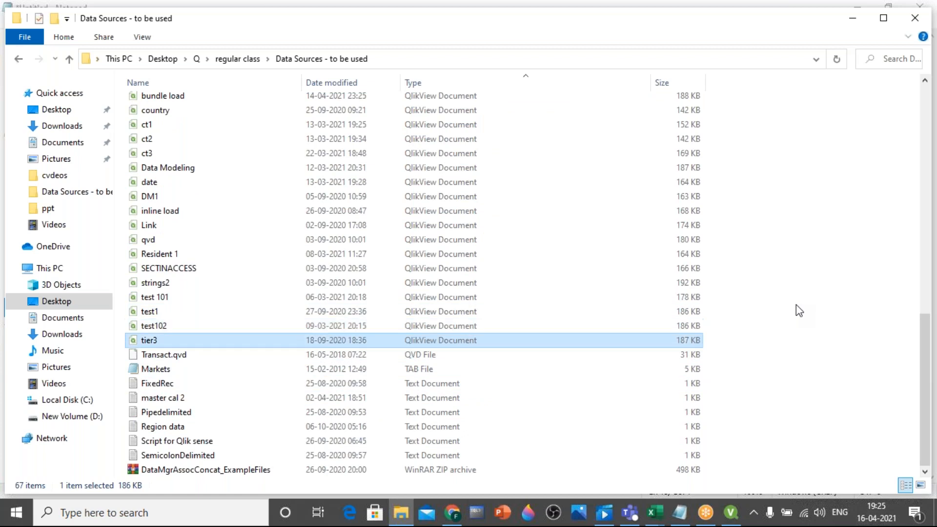
pyautogui.press('t')
pyautogui.press('t')
pyautogui.press('t')
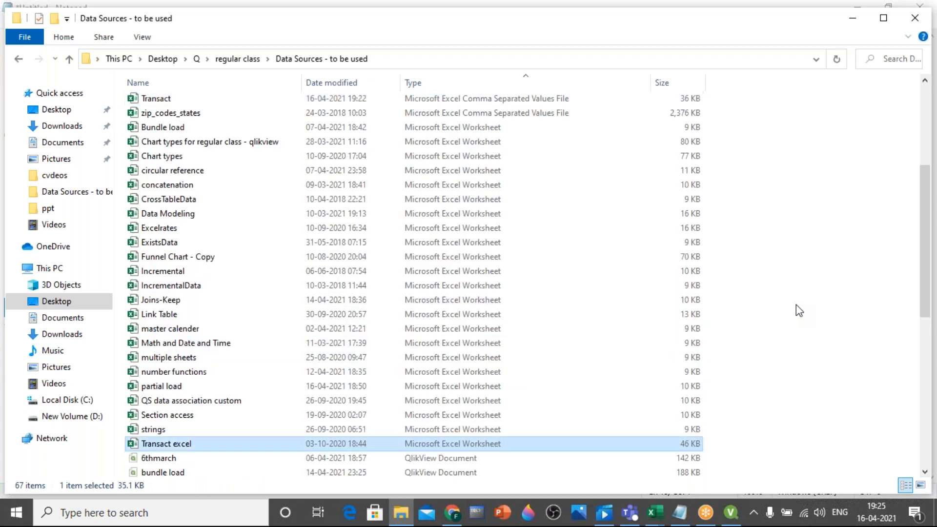
pyautogui.press('t')
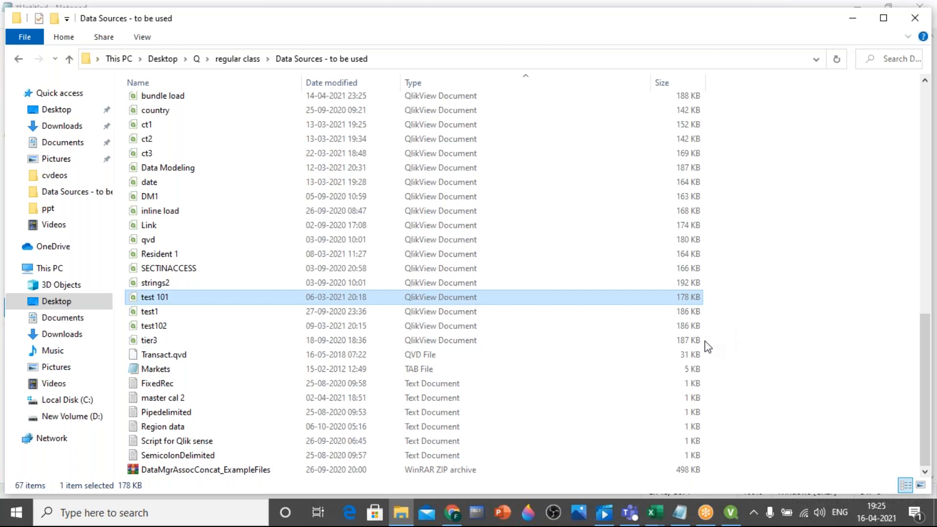
# Switch back to the untitled notes and add the sample header "ID,Name" on a new line below the file type list
pyautogui.moveTo(682, 516)
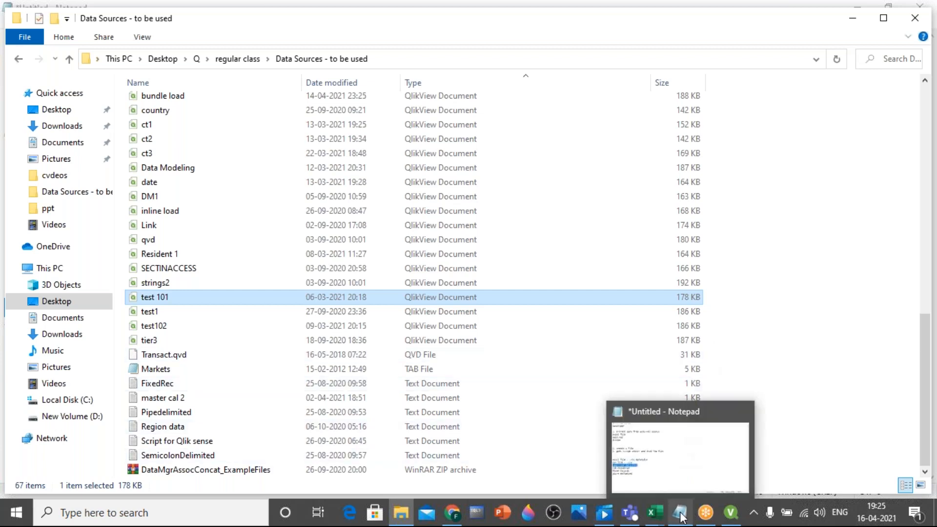
pyautogui.click(662, 463)
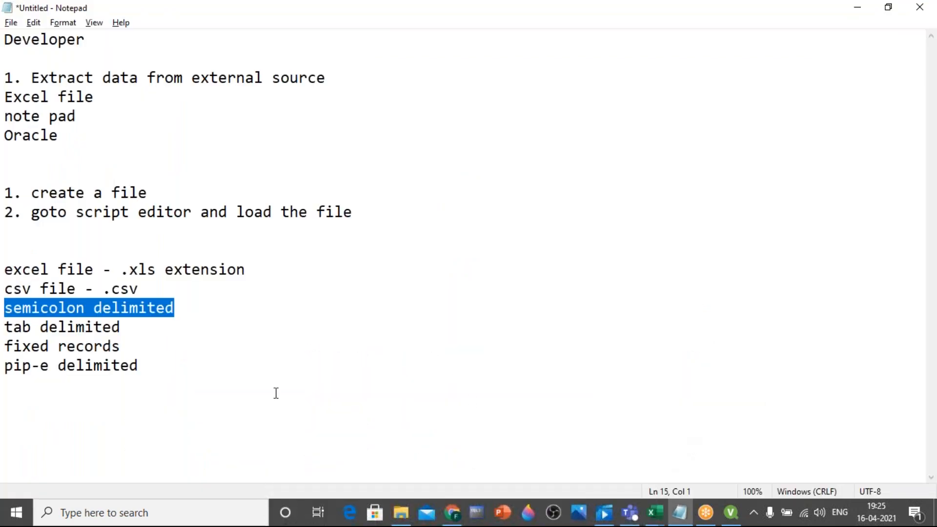
pyautogui.click(174, 367)
pyautogui.press('Return')
pyautogui.press('Return')
pyautogui.press('Return')
pyautogui.press('Return')
pyautogui.press('Return')
pyautogui.press('Return')
pyautogui.press('Return')
pyautogui.press('Return')
pyautogui.press('Return')
pyautogui.press('Return')
pyautogui.press('Return')
pyautogui.press('Return')
pyautogui.press('Return')
pyautogui.press('Return')
pyautogui.press('Return')
pyautogui.press('Return')
pyautogui.press('Return')
pyautogui.press('Return')
pyautogui.press('Return')
pyautogui.press('Return')
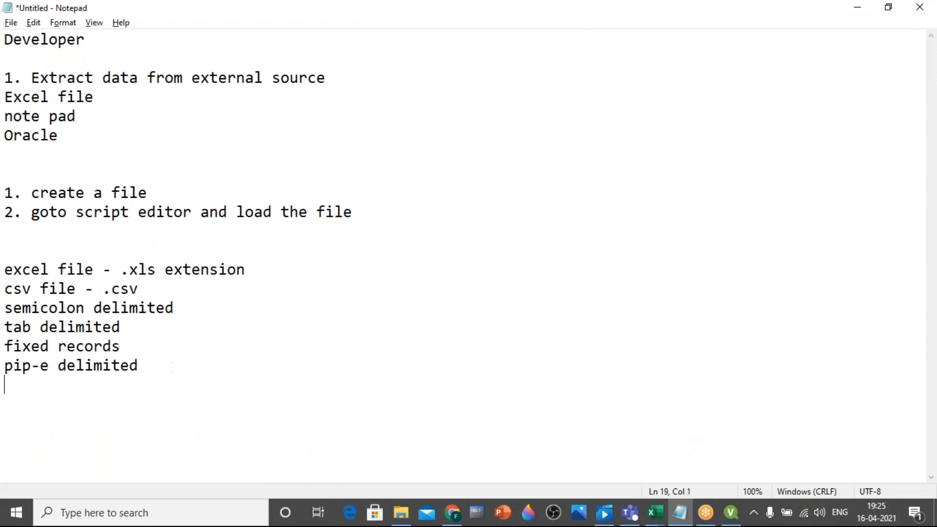
pyautogui.press('Up')
pyautogui.press('Up')
pyautogui.press('Up')
pyautogui.press('Up')
pyautogui.press('Up')
pyautogui.press('Up')
pyautogui.press('Up')
pyautogui.press('Up')
pyautogui.press('Up')
pyautogui.press('Up')
pyautogui.press('Up')
pyautogui.press('Up')
pyautogui.press('Up')
pyautogui.press('Up')
pyautogui.press('Up')
pyautogui.press('Up')
pyautogui.press('Up')
pyautogui.press('Up')
pyautogui.press('Up')
pyautogui.press('Up')
pyautogui.press('Up')
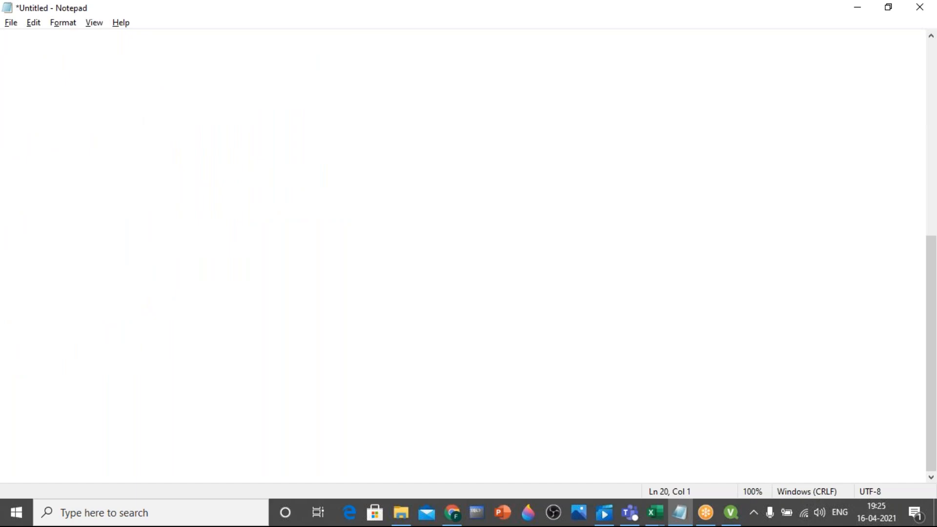
pyautogui.write('ID,Name')
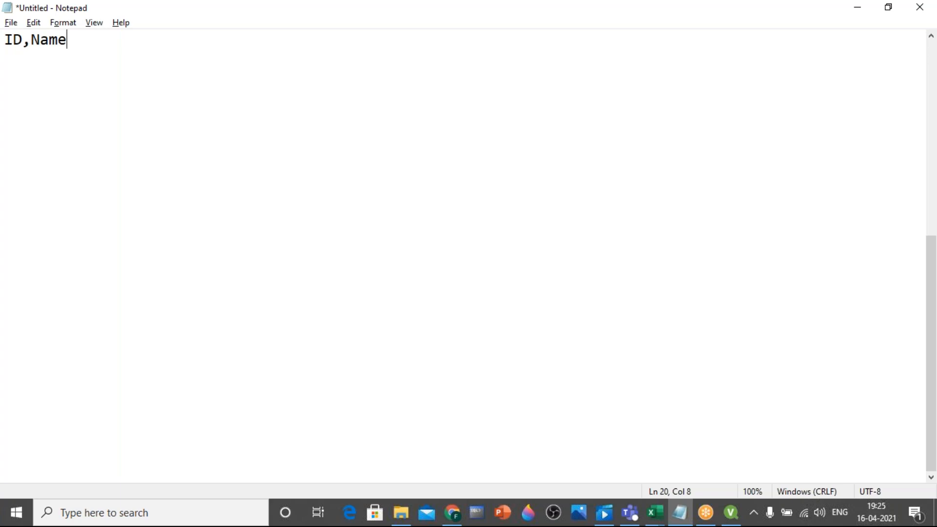
# Replace the comma between ID and Name in the sample header with a pipe character
pyautogui.press('Left')
pyautogui.press('Left')
pyautogui.press('Left')
pyautogui.press('Left')
pyautogui.press('BackSpace')
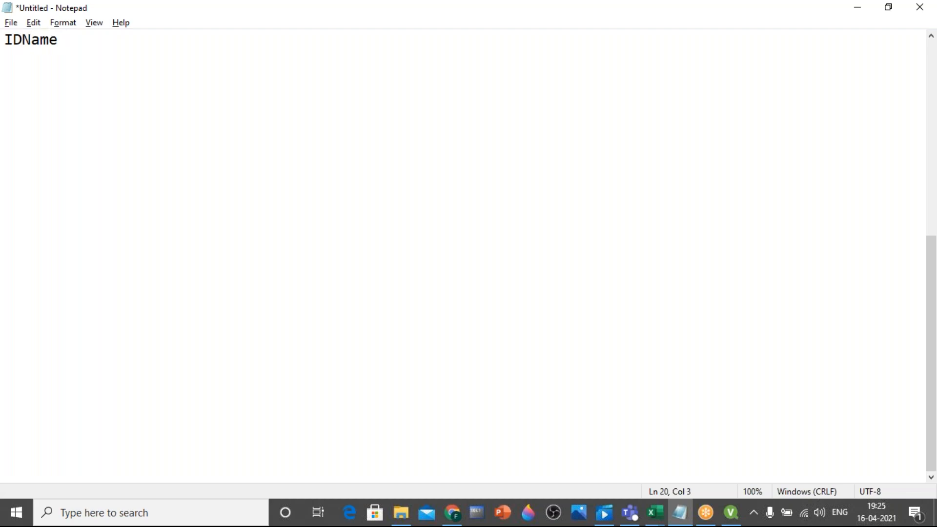
pyautogui.write('|')
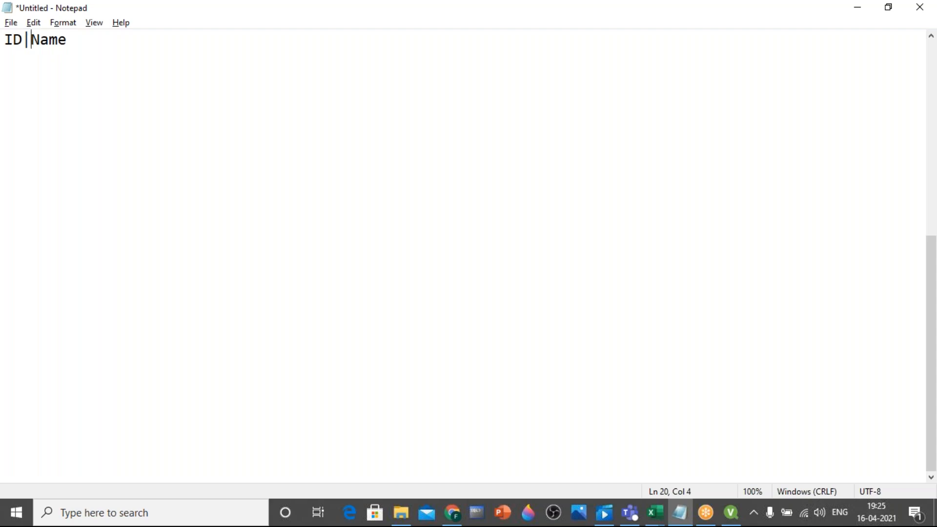
# Swap the pipe between ID and Name for a semicolon, and replace that with a tab
pyautogui.press('BackSpace')
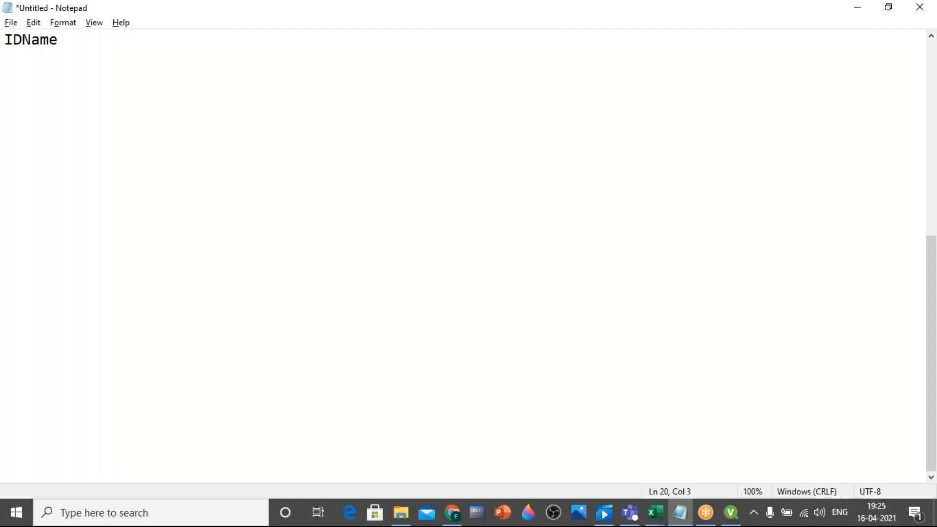
pyautogui.write(';')
pyautogui.press('BackSpace')
pyautogui.press('Tab')
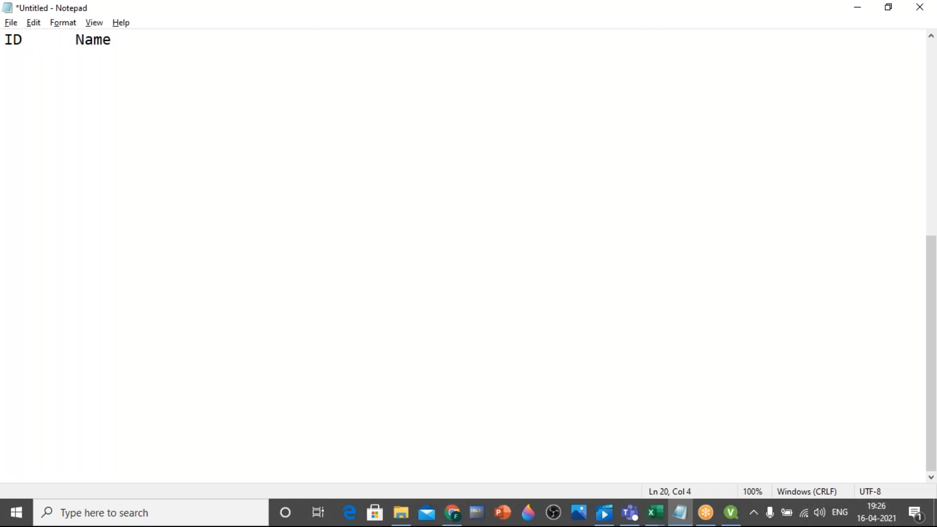
pyautogui.press('BackSpace')
# Erase the end of the notes backwards, from the sample header through the pipe-delimited line to the csv line
pyautogui.press('BackSpace')
pyautogui.press('Tab')
# Add a tab-separated Salary heading after Name in the sample header
pyautogui.press('End')
pyautogui.press('Tab')
pyautogui.write('Salaray')
pyautogui.press('BackSpace')
pyautogui.press('BackSpace')
pyautogui.press('BackSpace')
pyautogui.press('BackSpace')
pyautogui.press('BackSpace')
pyautogui.press('BackSpace')
pyautogui.press('BackSpace')
pyautogui.press('BackSpace')
pyautogui.press('BackSpace')
pyautogui.press('BackSpace')
pyautogui.press('BackSpace')
pyautogui.press('BackSpace')
pyautogui.press('BackSpace')
pyautogui.press('BackSpace')
pyautogui.press('BackSpace')
pyautogui.press('BackSpace')
pyautogui.press('BackSpace')
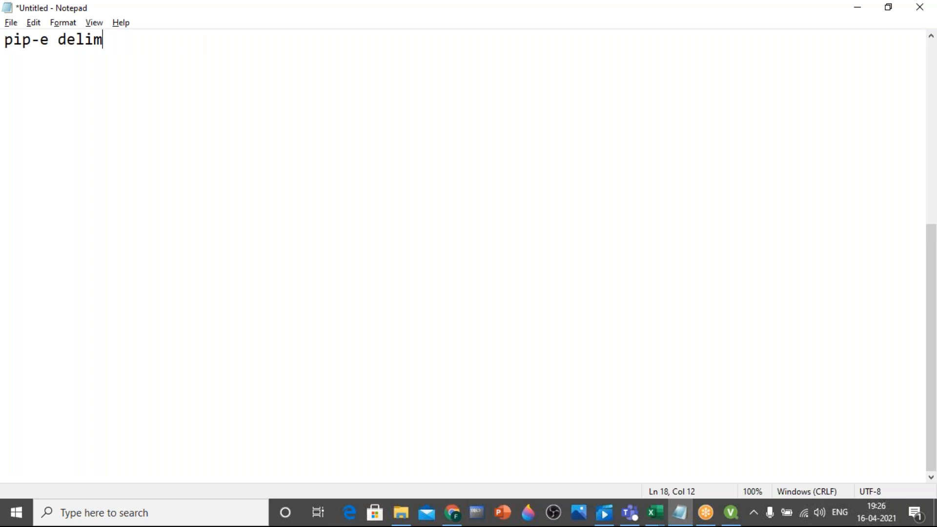
pyautogui.press('BackSpace')
pyautogui.press('BackSpace')
pyautogui.press('BackSpace')
pyautogui.press('BackSpace')
pyautogui.press('BackSpace')
pyautogui.press('BackSpace')
pyautogui.press('BackSpace')
pyautogui.press('BackSpace')
pyautogui.press('BackSpace')
pyautogui.press('BackSpace')
pyautogui.press('BackSpace')
pyautogui.press('BackSpace')
pyautogui.press('BackSpace')
pyautogui.press('BackSpace')
pyautogui.press('BackSpace')
pyautogui.press('BackSpace')
pyautogui.press('BackSpace')
pyautogui.press('BackSpace')
pyautogui.press('BackSpace')
pyautogui.press('BackSpace')
pyautogui.press('BackSpace')
pyautogui.press('BackSpace')
pyautogui.press('BackSpace')
pyautogui.press('BackSpace')
pyautogui.press('BackSpace')
pyautogui.press('BackSpace')
pyautogui.press('BackSpace')
pyautogui.press('BackSpace')
pyautogui.press('BackSpace')
pyautogui.press('BackSpace')
pyautogui.press('BackSpace')
pyautogui.press('BackSpace')
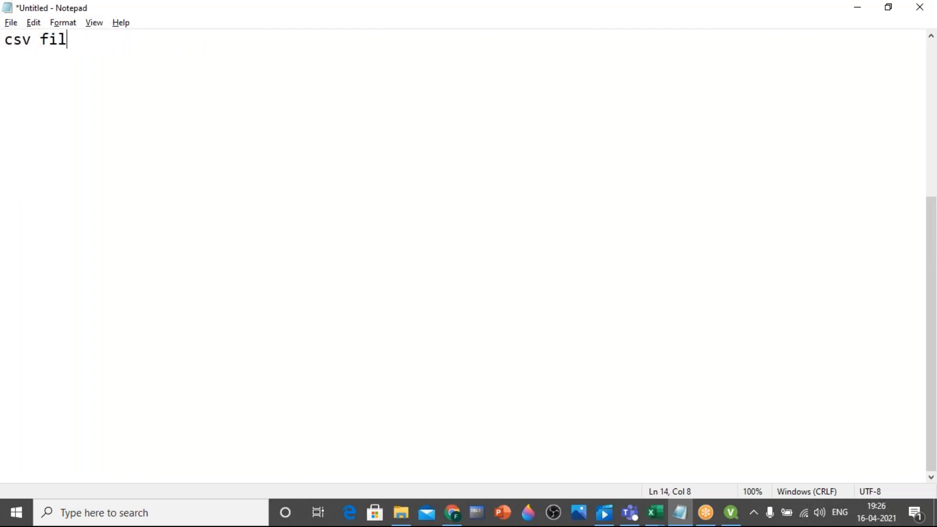
# Open the FixedRec text file from the data sources folder, examine its first record below the header, and close the file
pyautogui.click(405, 512)
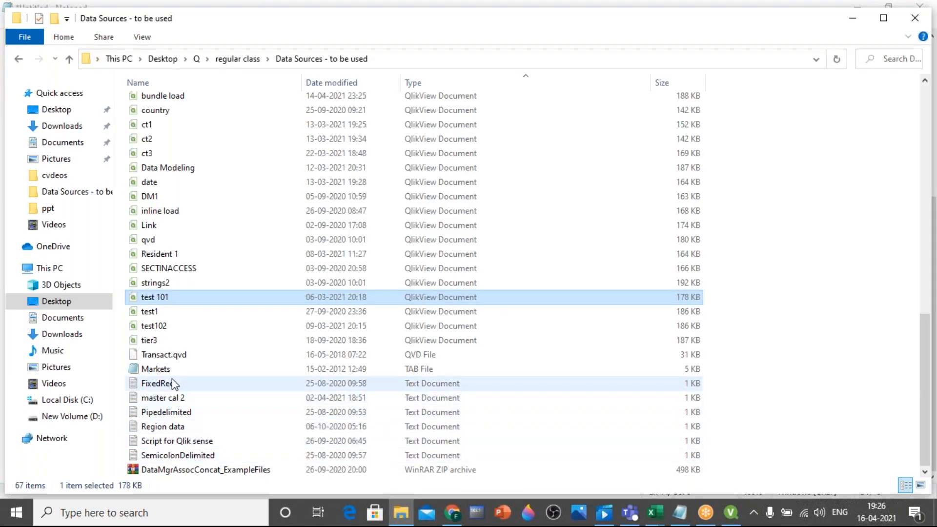
pyautogui.click(172, 357)
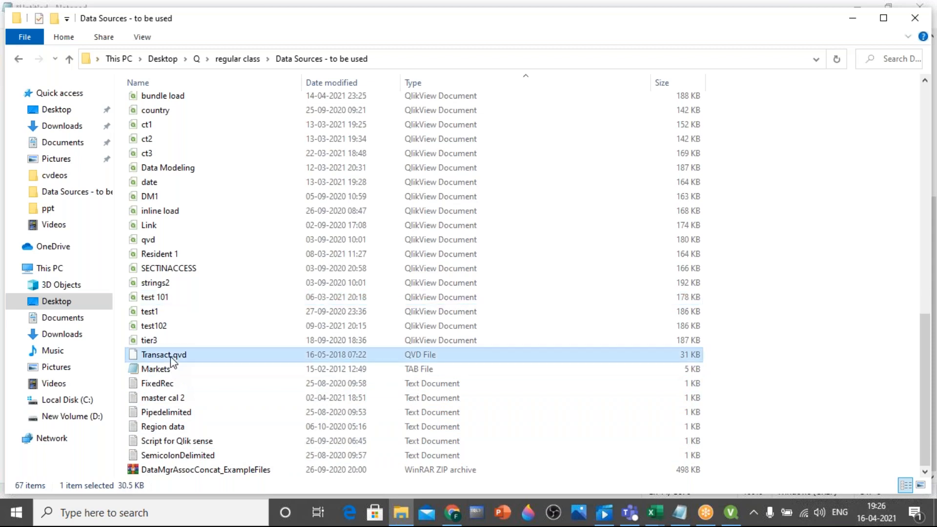
pyautogui.click(173, 383)
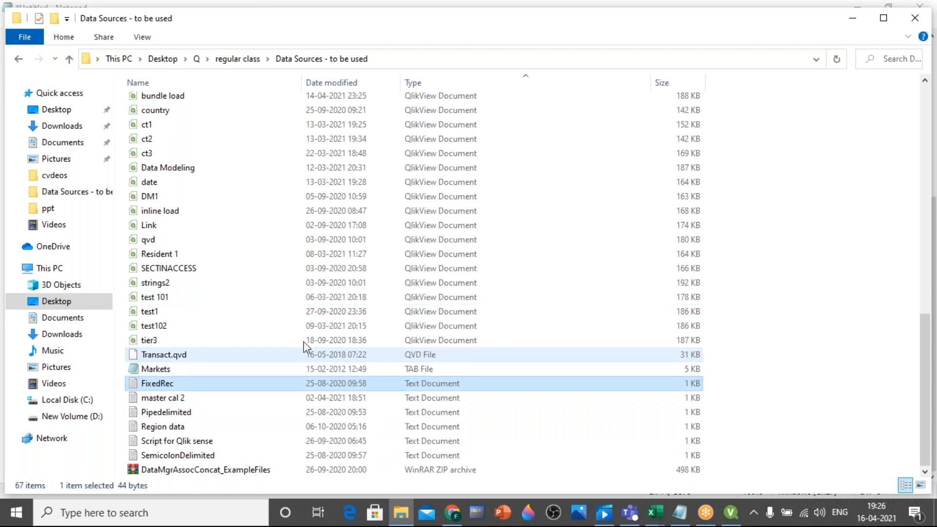
pyautogui.doubleClick(171, 384)
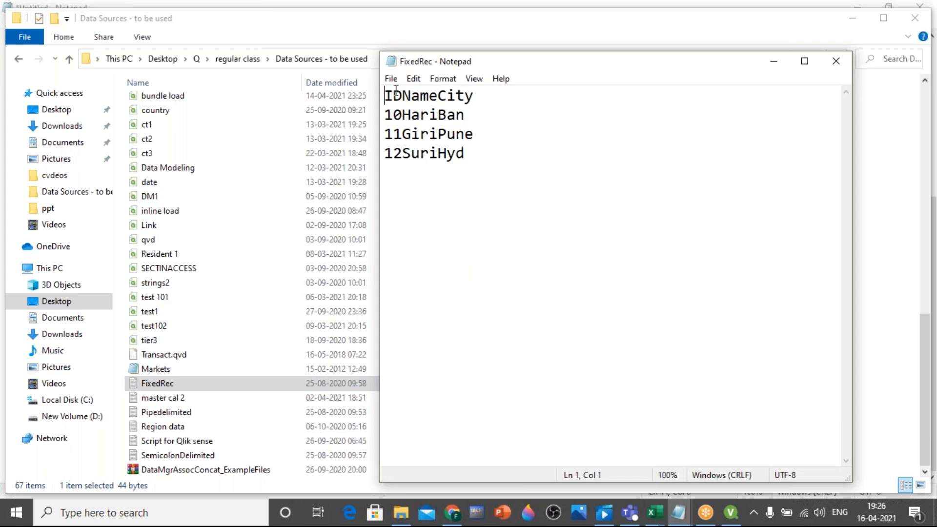
pyautogui.moveTo(474, 116); pyautogui.dragTo(384, 116)
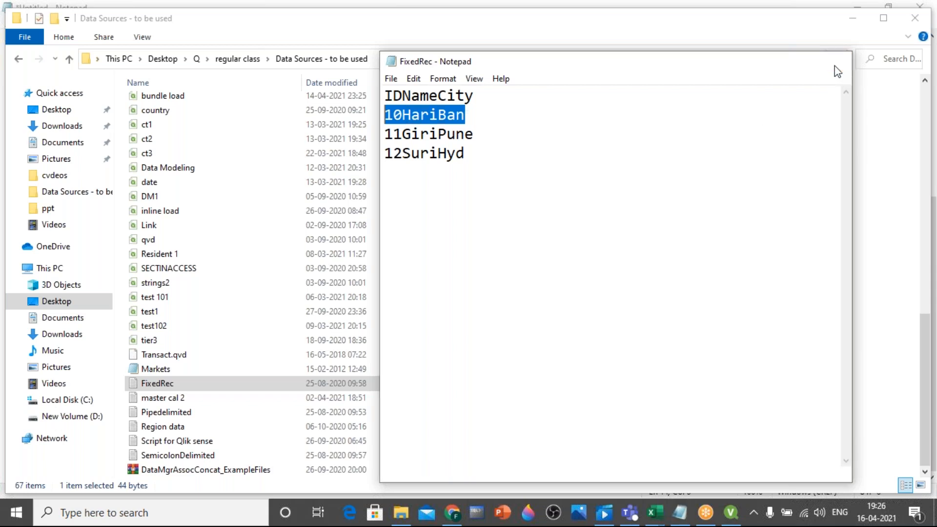
pyautogui.click(835, 62)
# Switch to the untitled notes, clear them, and list .xls, .csv and .txt on separate lines
pyautogui.click(680, 512)
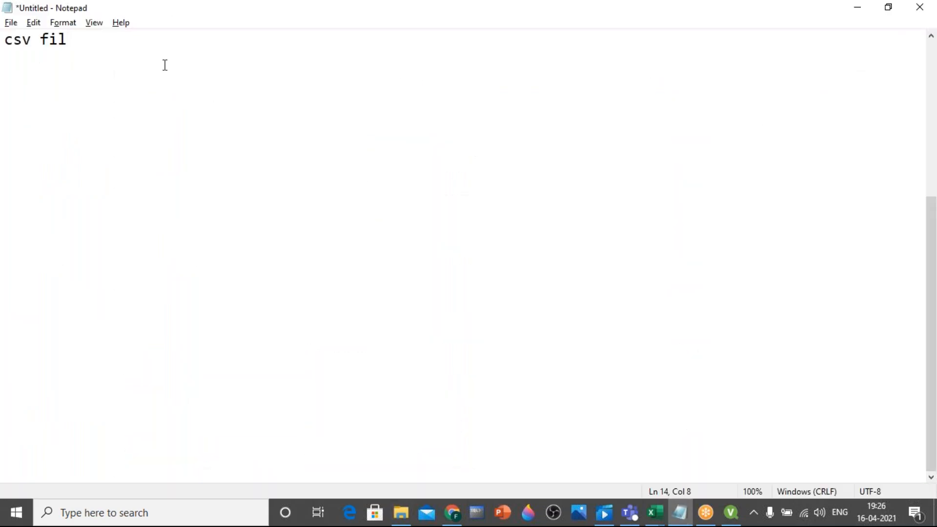
pyautogui.hotkey('ctrl', 'a')
pyautogui.press('BackSpace')
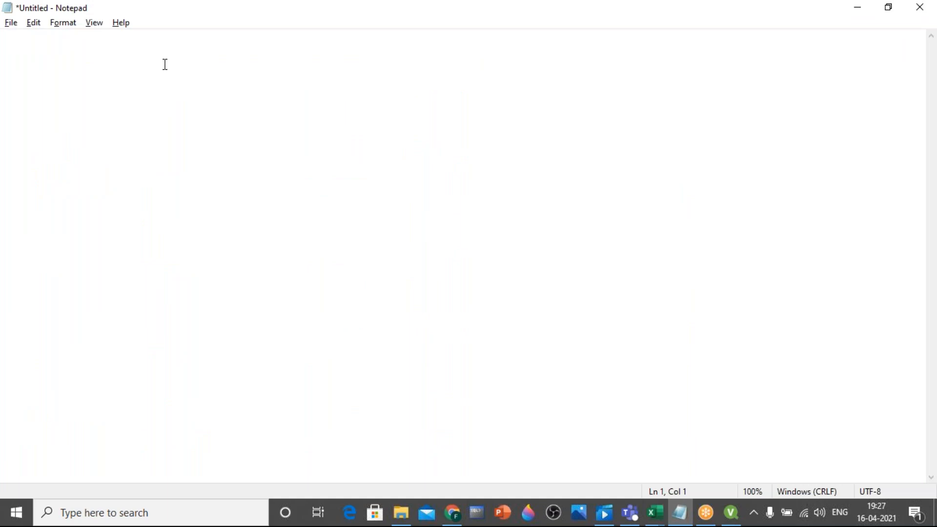
pyautogui.write('.xls')
pyautogui.press('Return')
pyautogui.write('.csv')
pyautogui.press('Return')
pyautogui.write('.tx')
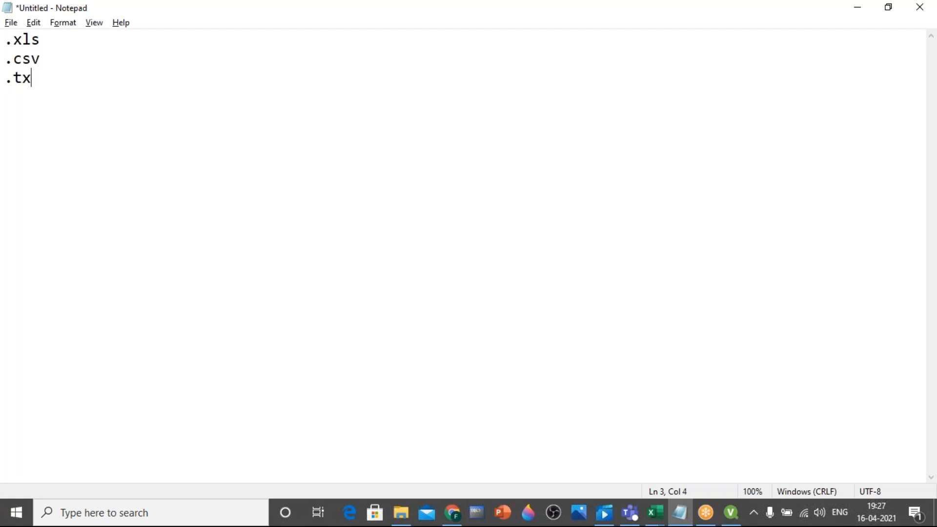
pyautogui.write('t - pipe,')
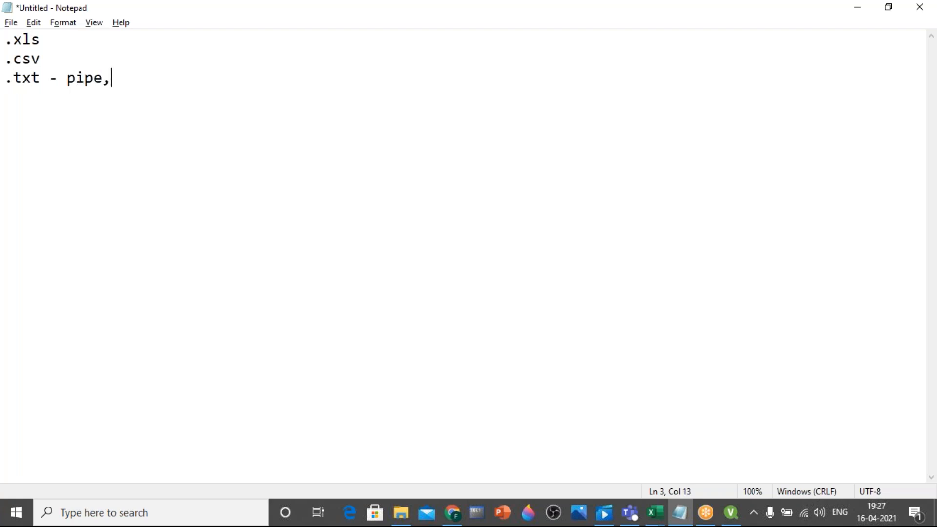
pyautogui.write(' semicolon, tabspace,')
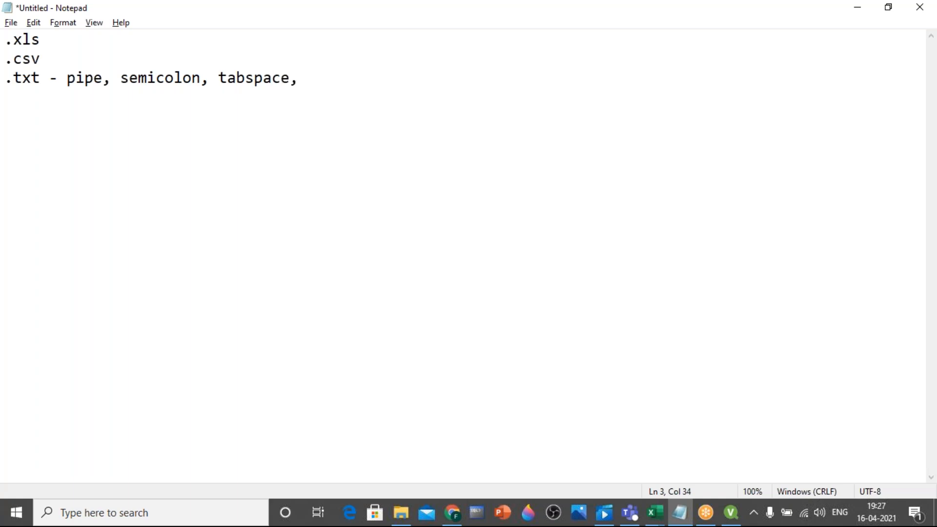
pyautogui.write(' fixed re')
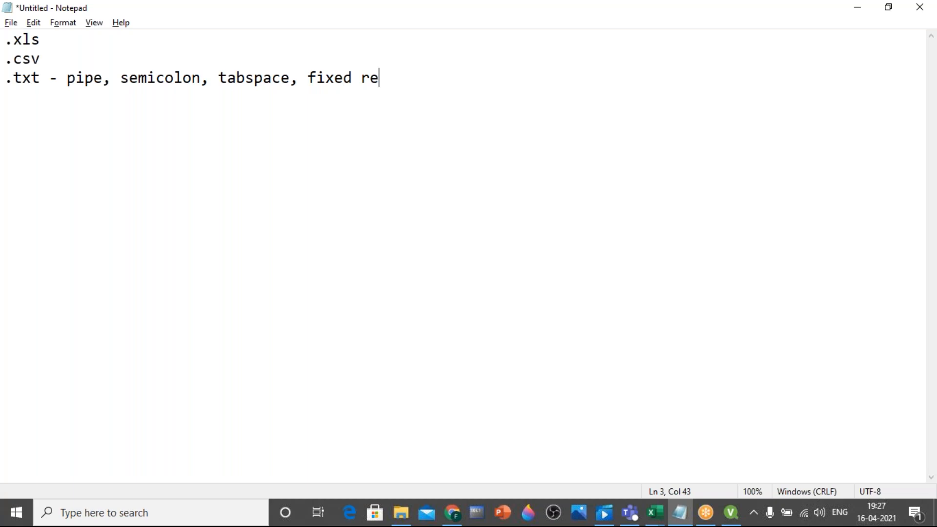
pyautogui.write('cord')
# Add "web pages" and "qlikview file" as two more lines below the .txt entry
pyautogui.press('Return')
pyautogui.write('web')
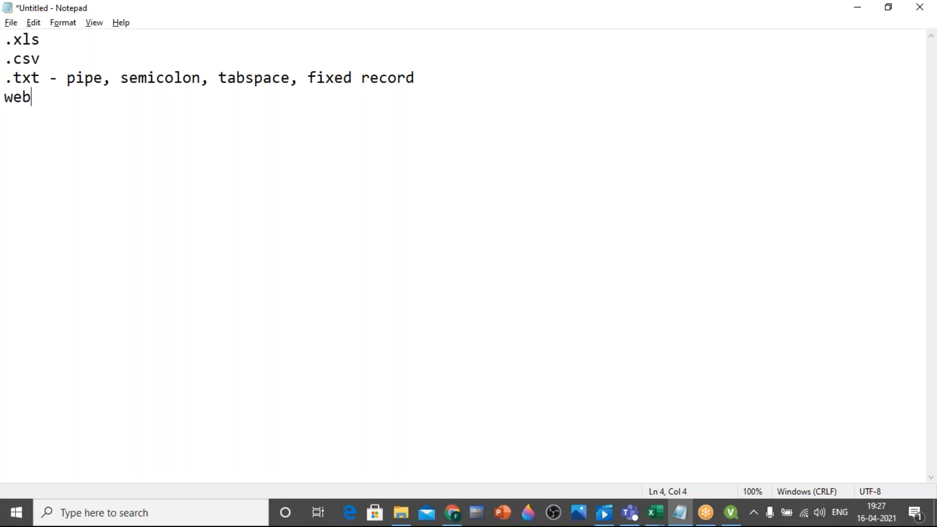
pyautogui.write(' pages')
pyautogui.press('Return')
pyautogui.write('qlik')
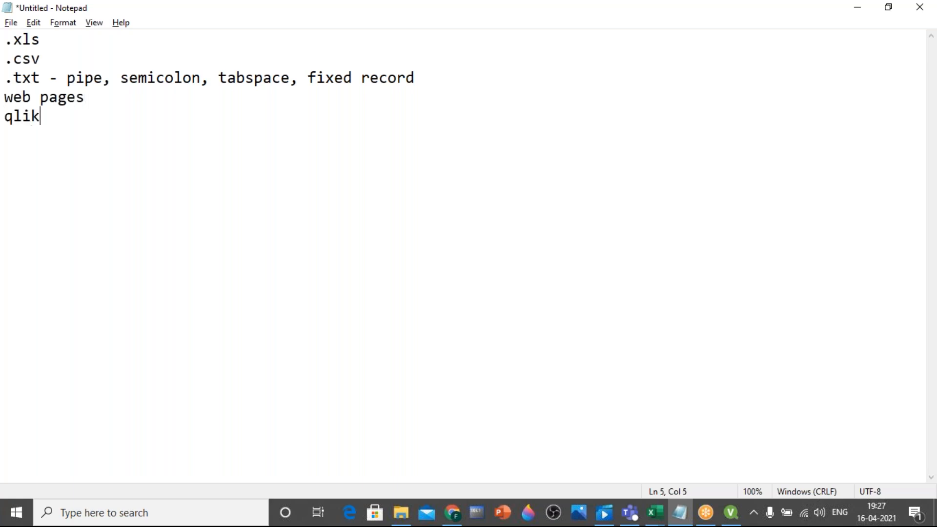
pyautogui.write('view file')
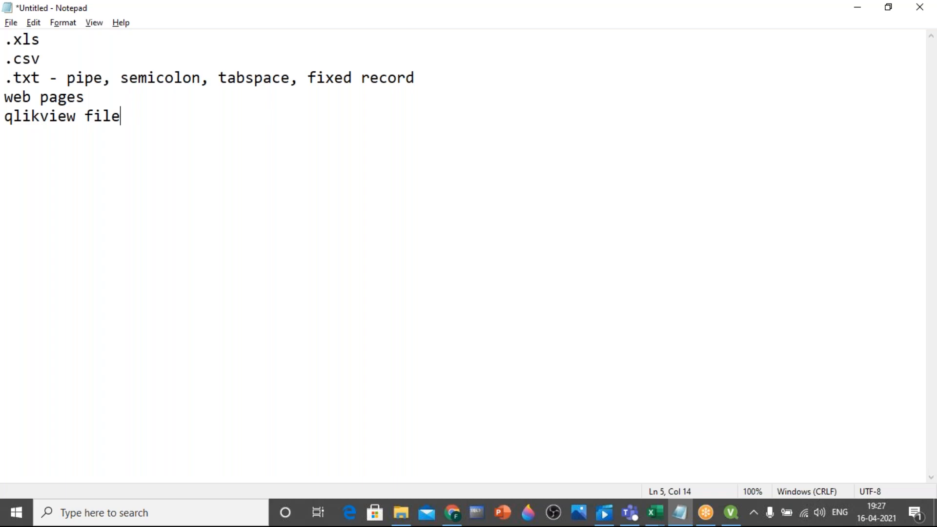
# Clear the notes and write "1. create a file" as the first line
pyautogui.hotkey('ctrl', 'a')
pyautogui.press('BackSpace')
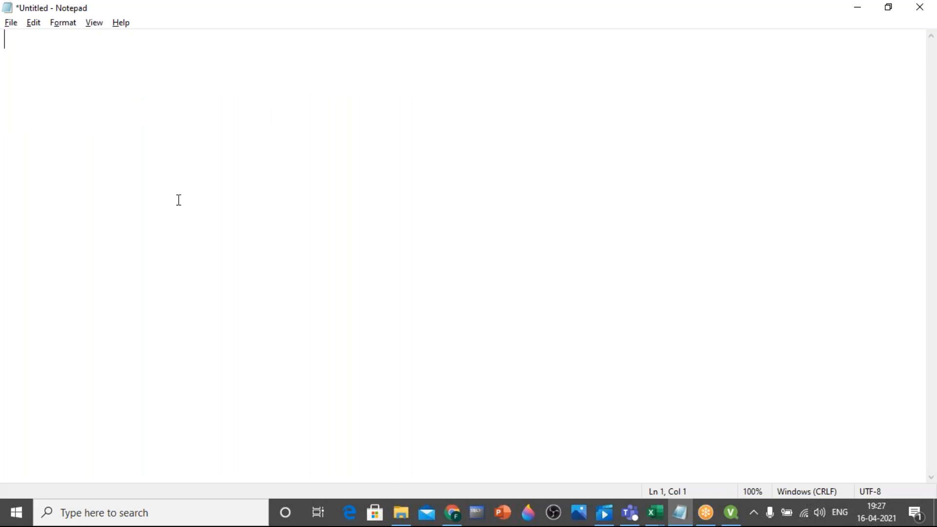
pyautogui.write('1. create a file')
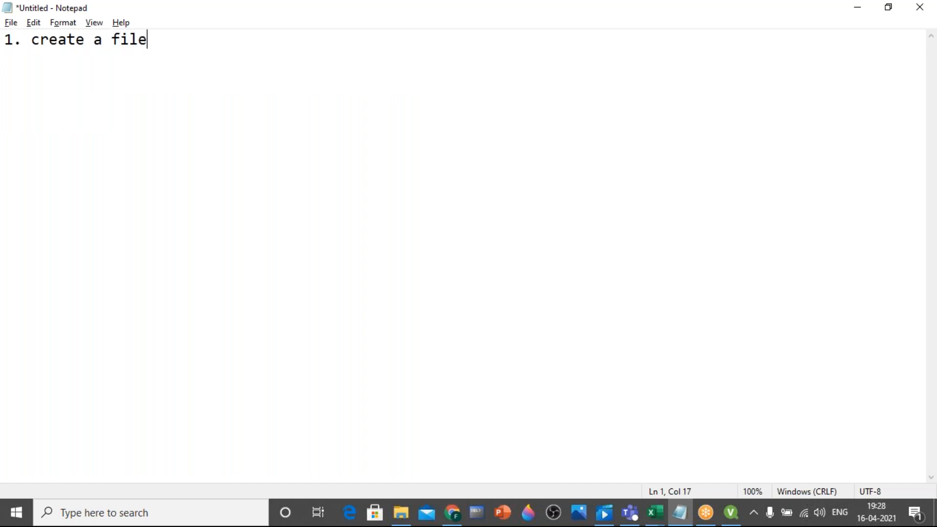
# Add "2. goto script editor" and "3. extracting data" as the second and third lines of the notes
pyautogui.press('Return')
pyautogui.write('2. goto scr')
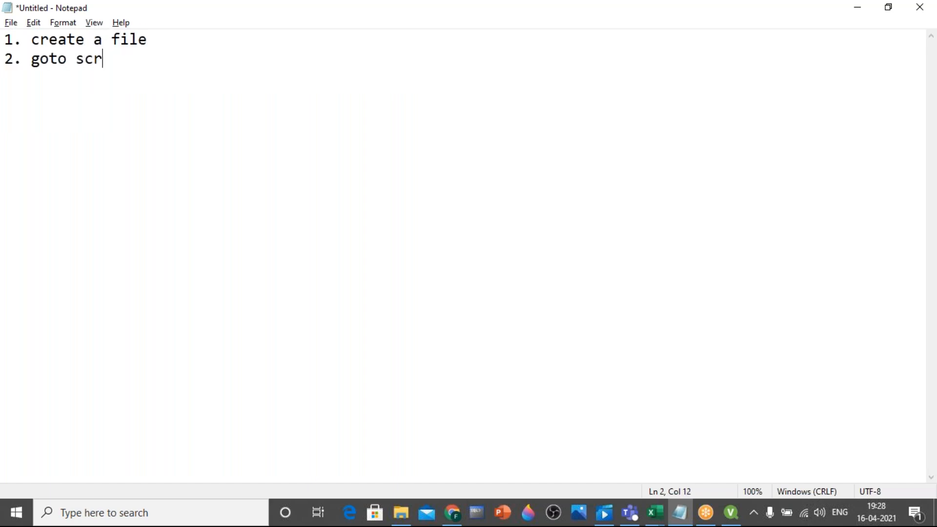
pyautogui.write('ipt editor')
pyautogui.press('Return')
pyautogui.write('3,')
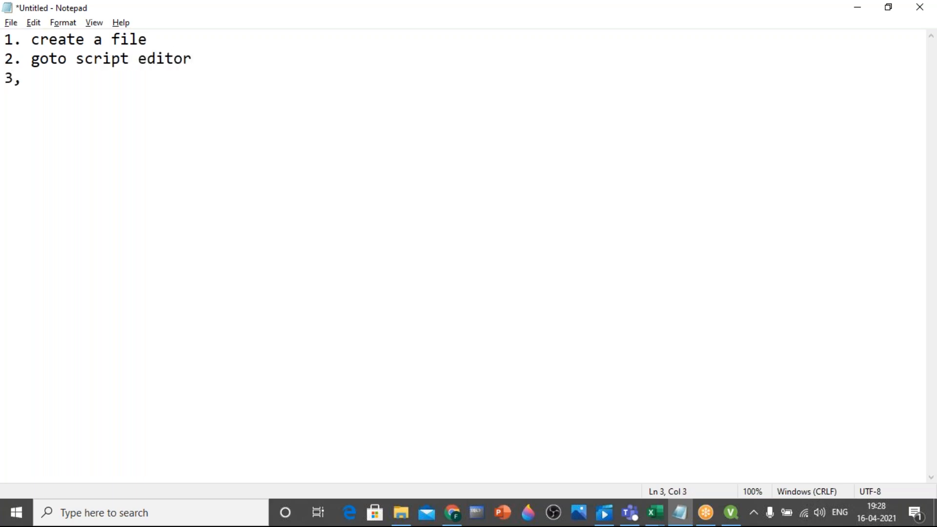
pyautogui.press('BackSpace')
pyautogui.write('. extracting data')
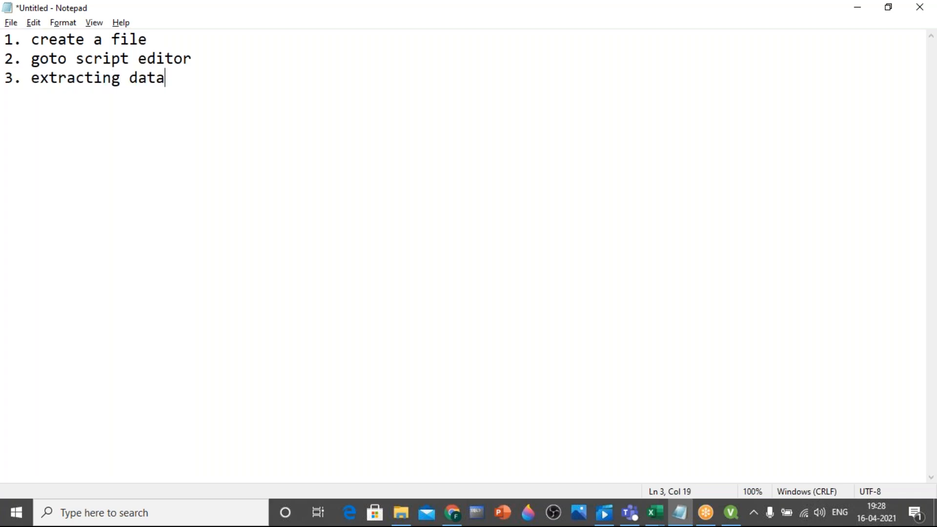
# Switch to QlikView, cancel the open tab rename dialog, and close the QV1 script editor
pyautogui.click(735, 518)
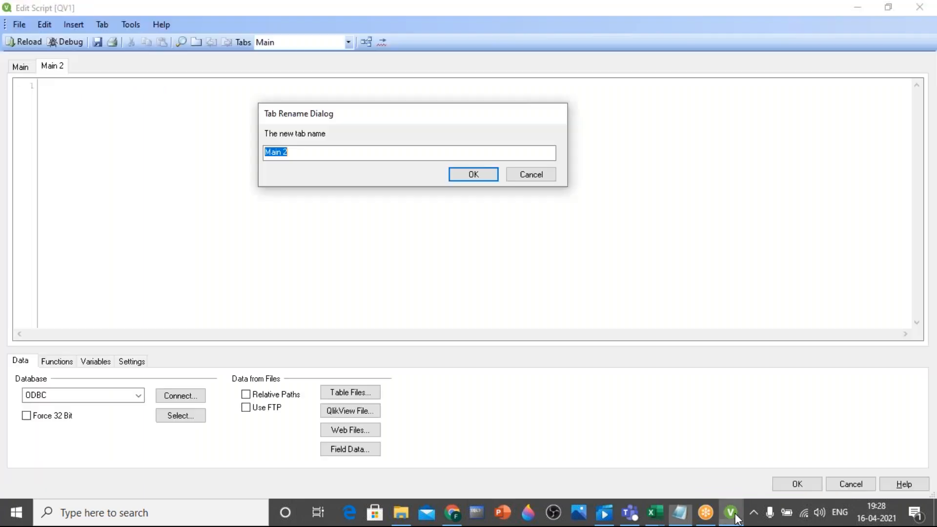
pyautogui.click(537, 177)
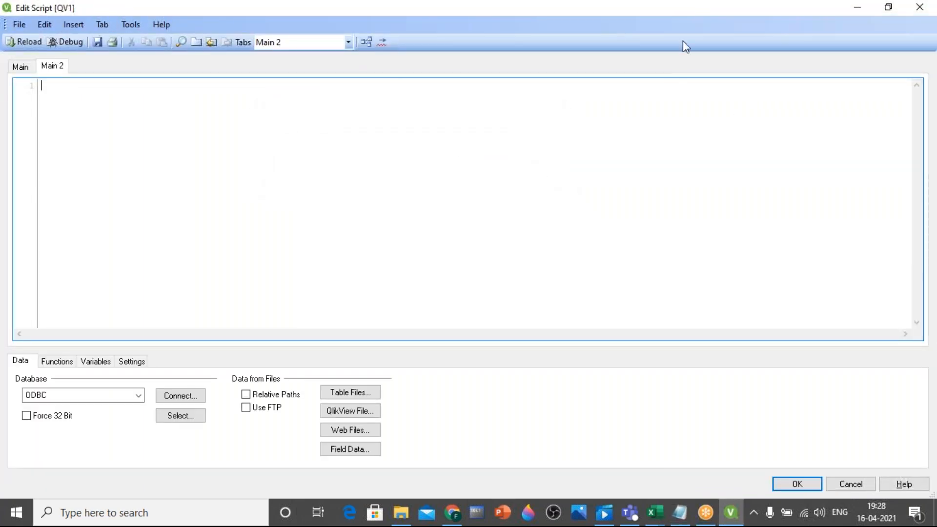
pyautogui.click(858, 4)
pyautogui.click(920, 7)
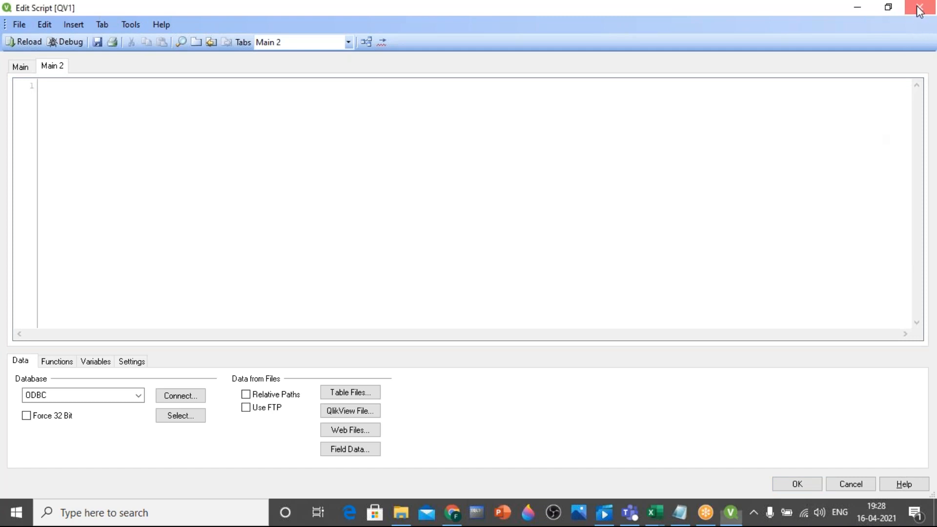
pyautogui.click(487, 285)
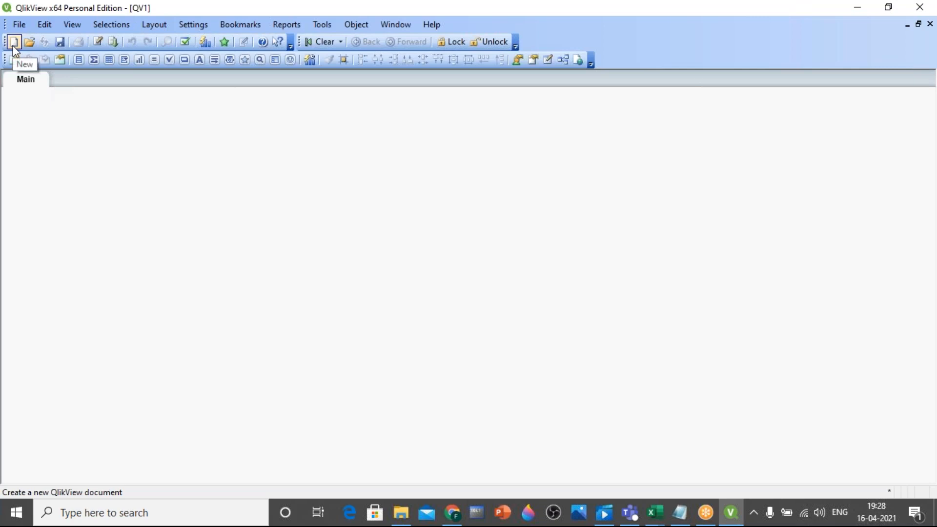
# Create a new QlikView document without the Getting Started Wizard and open its script editor
pyautogui.click(15, 46)
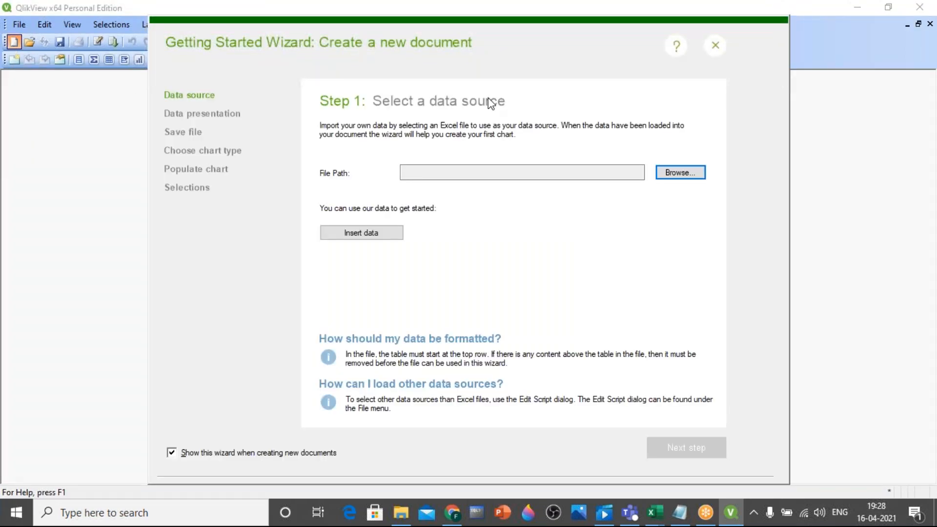
pyautogui.click(718, 47)
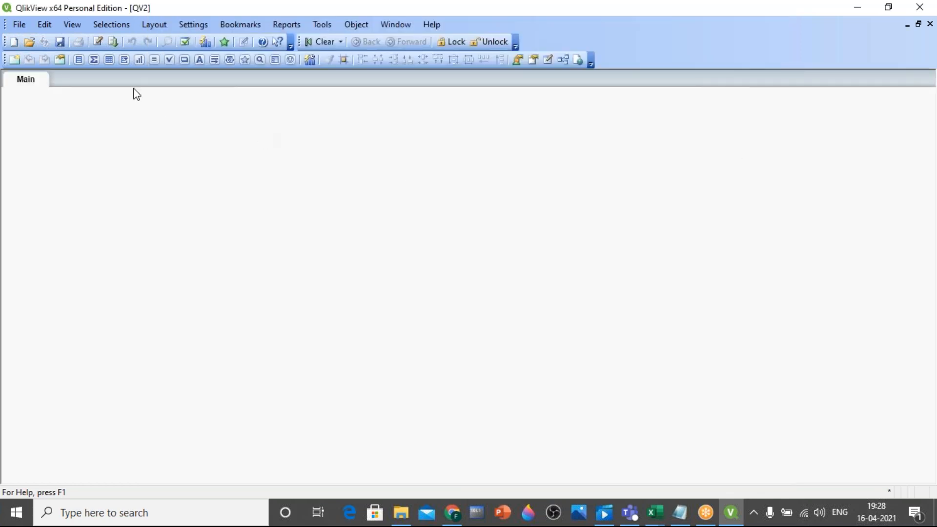
pyautogui.click(98, 43)
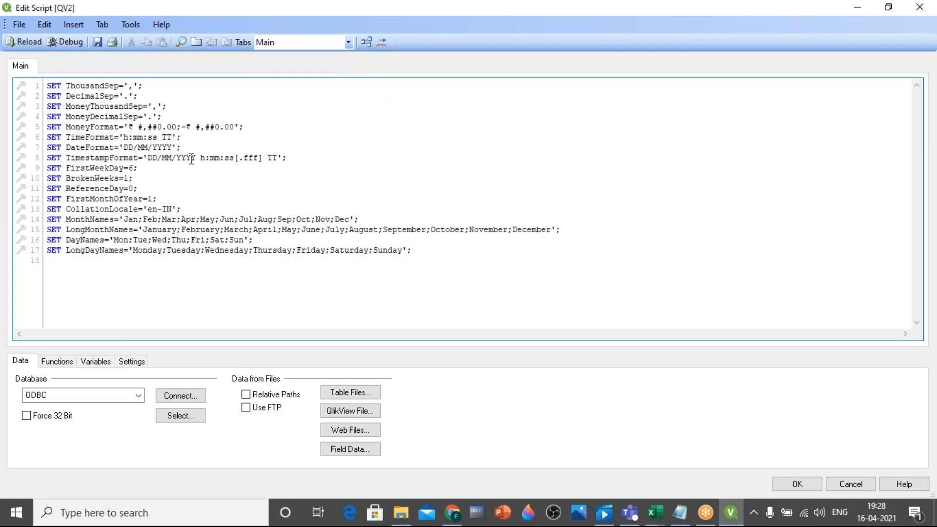
# Add a script tab named Transact, matching the Transact comma-separated file in the data sources folder
pyautogui.click(102, 27)
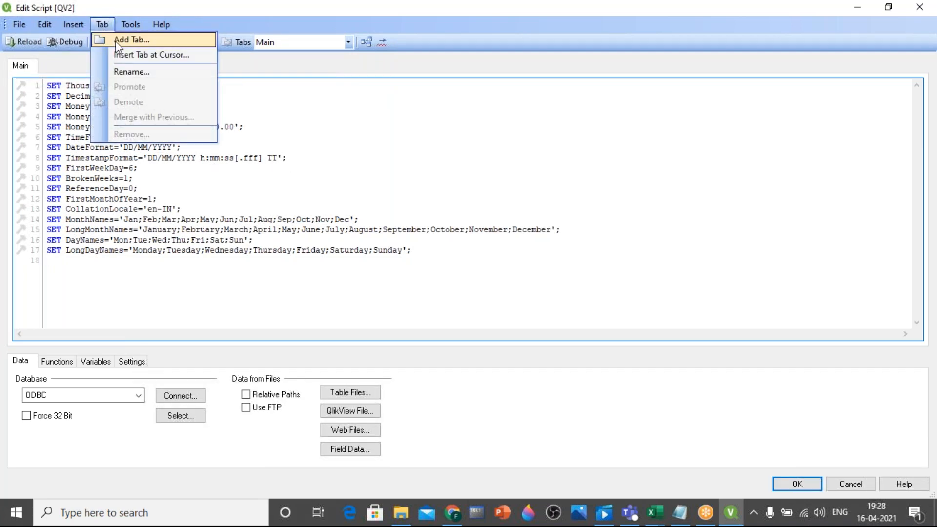
pyautogui.click(117, 43)
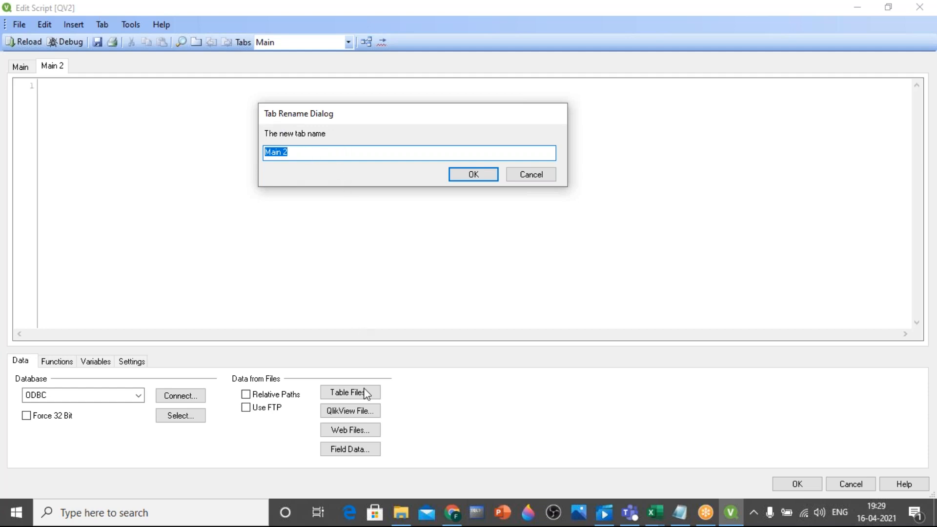
pyautogui.click(400, 511)
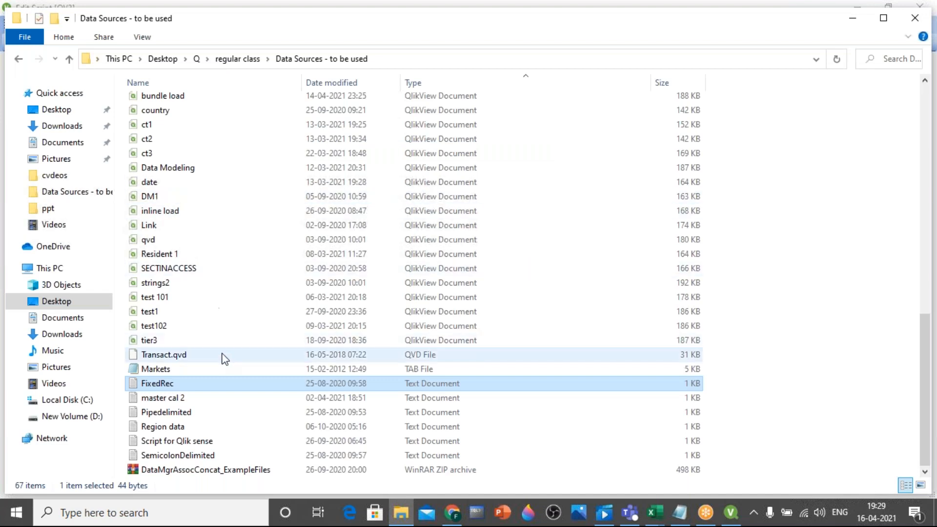
pyautogui.press('t')
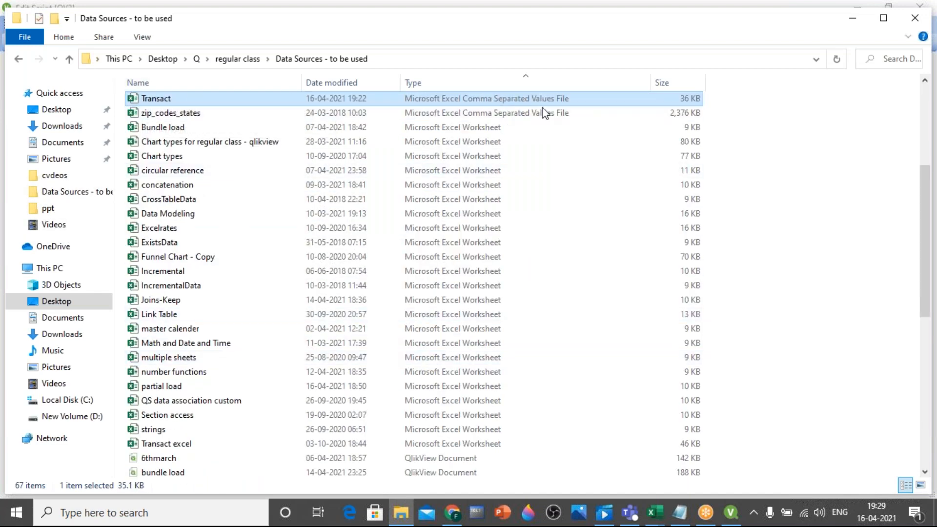
pyautogui.click(729, 517)
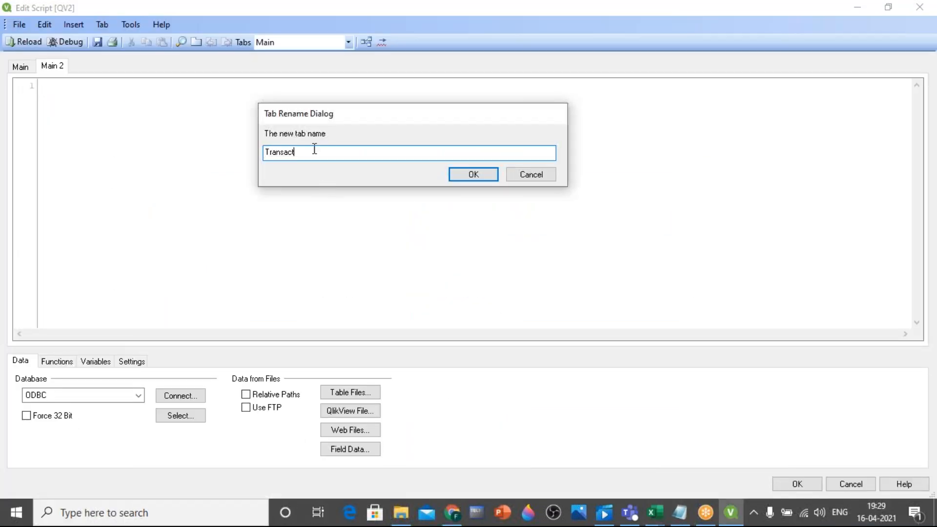
pyautogui.click(470, 173)
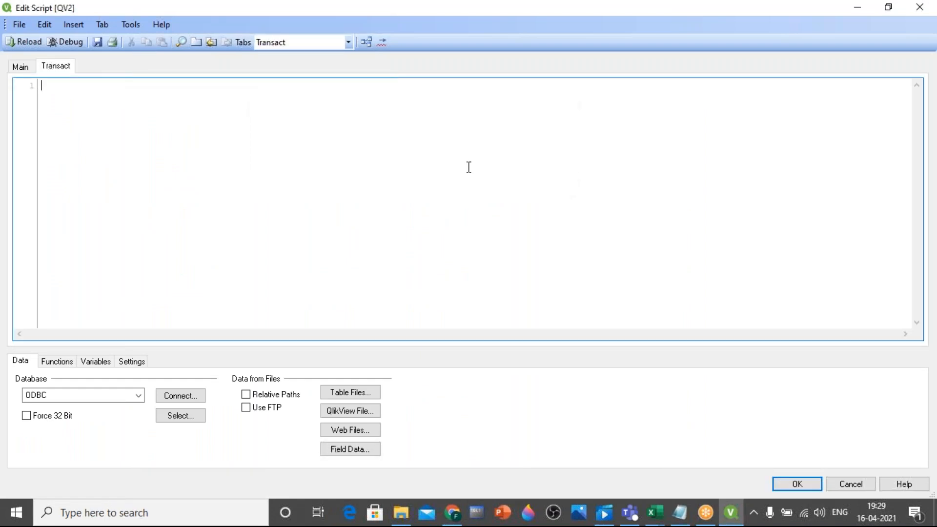
# Switch to the Notepad notes, review the "extracting data" step, and return to the QlikView script editor
pyautogui.click(680, 512)
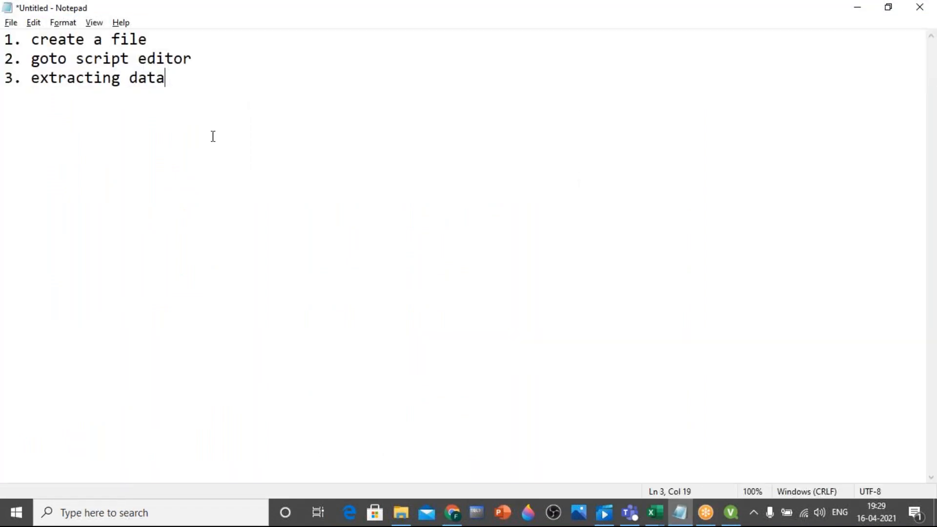
pyautogui.moveTo(160, 78); pyautogui.dragTo(32, 77)
pyautogui.click(40, 53)
pyautogui.click(145, 73)
pyautogui.moveTo(171, 78); pyautogui.dragTo(49, 58)
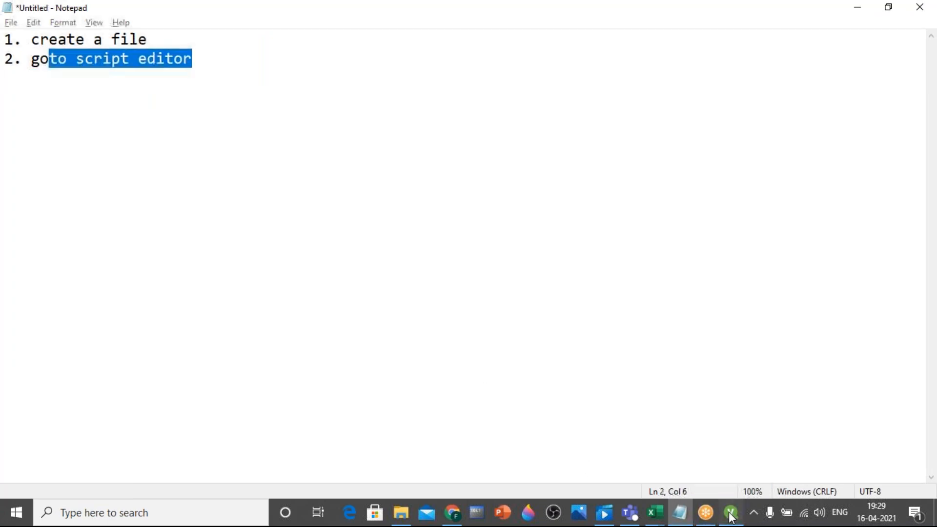
pyautogui.click(730, 516)
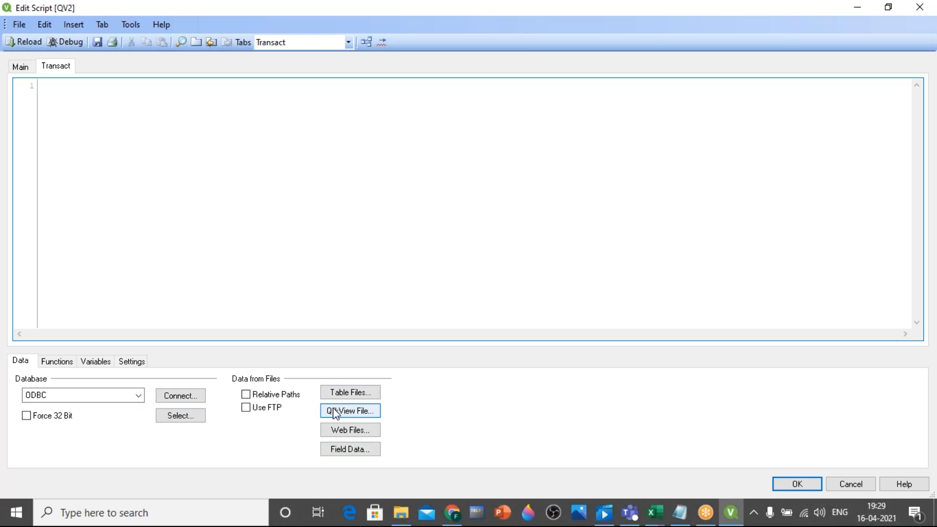
pyautogui.click(690, 521)
pyautogui.click(382, 278)
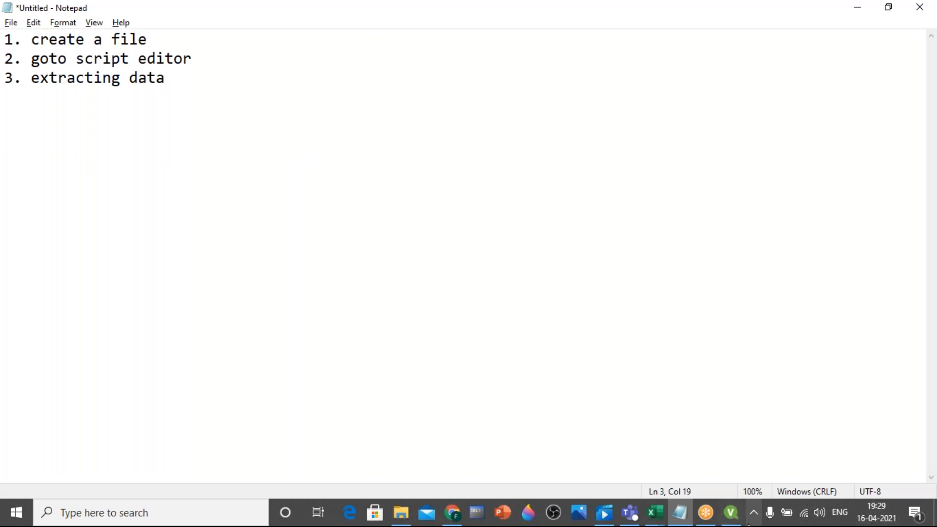
pyautogui.click(731, 514)
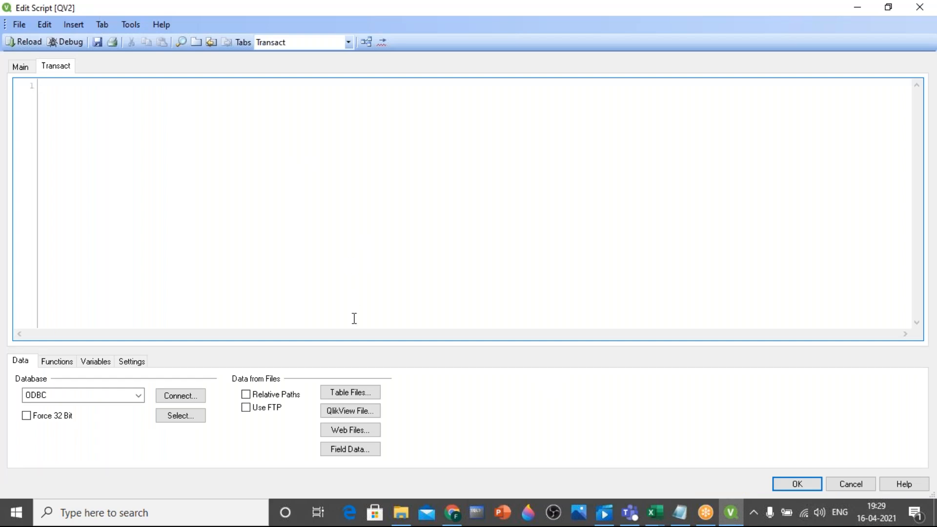
# Preview all columns of the Transact comma-separated file in the table file wizard, and cancel the wizard
pyautogui.click(350, 396)
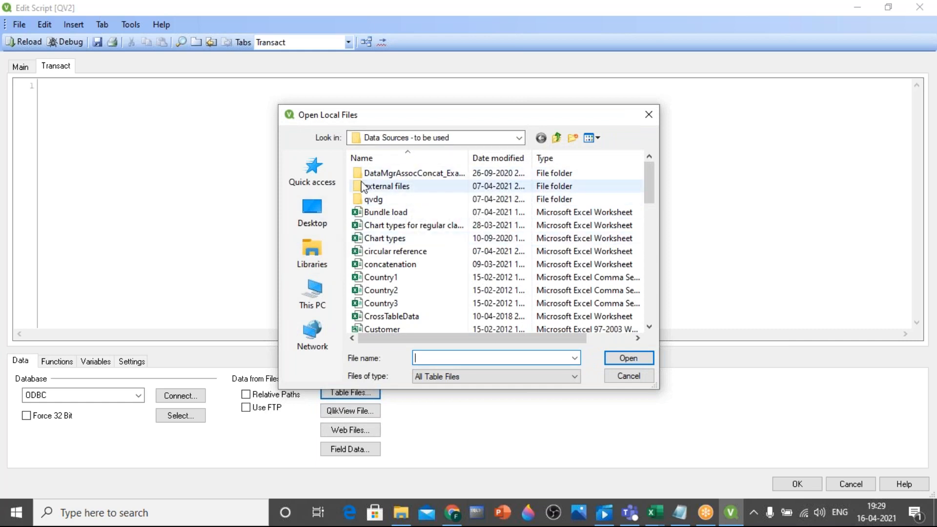
pyautogui.click(398, 215)
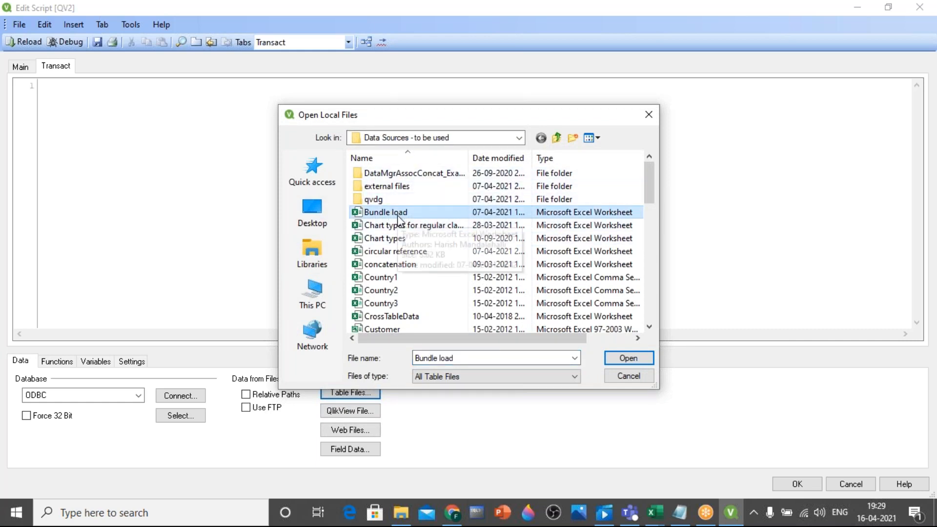
pyautogui.press('t')
pyautogui.press('t')
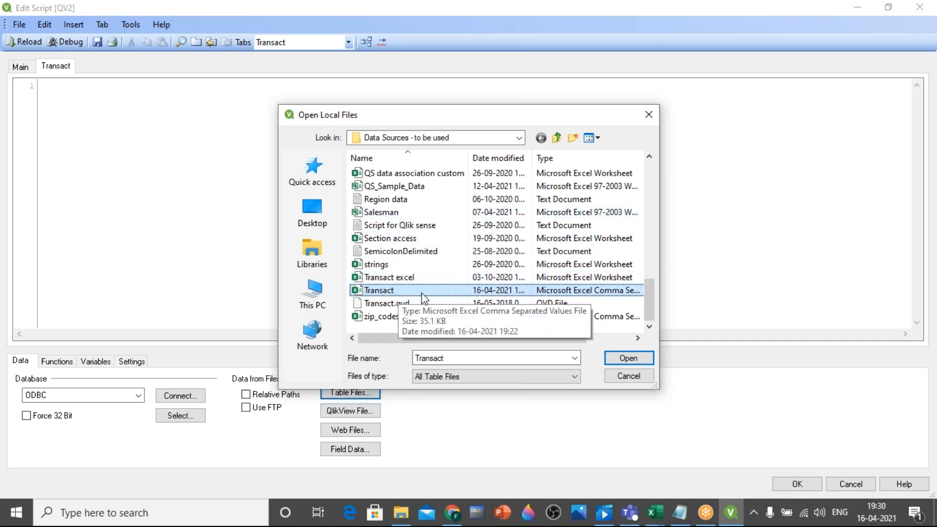
pyautogui.click(629, 362)
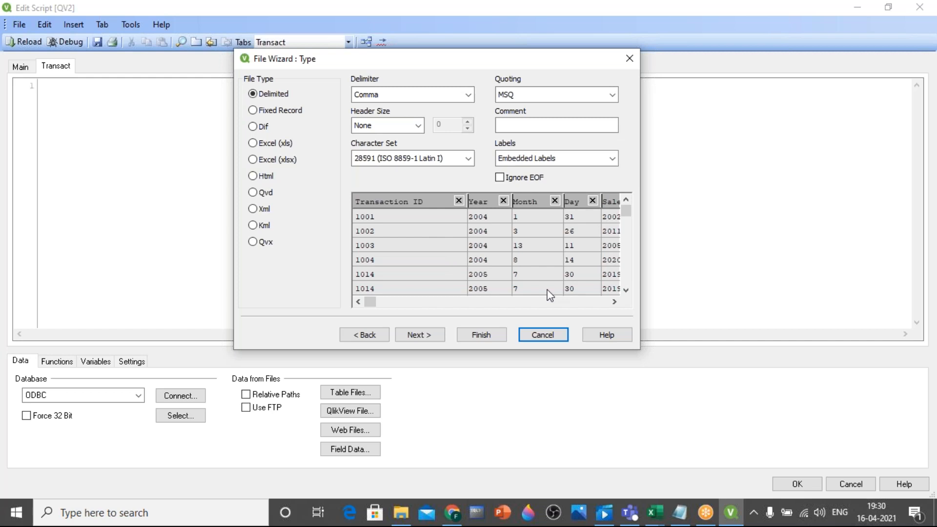
pyautogui.click(615, 302)
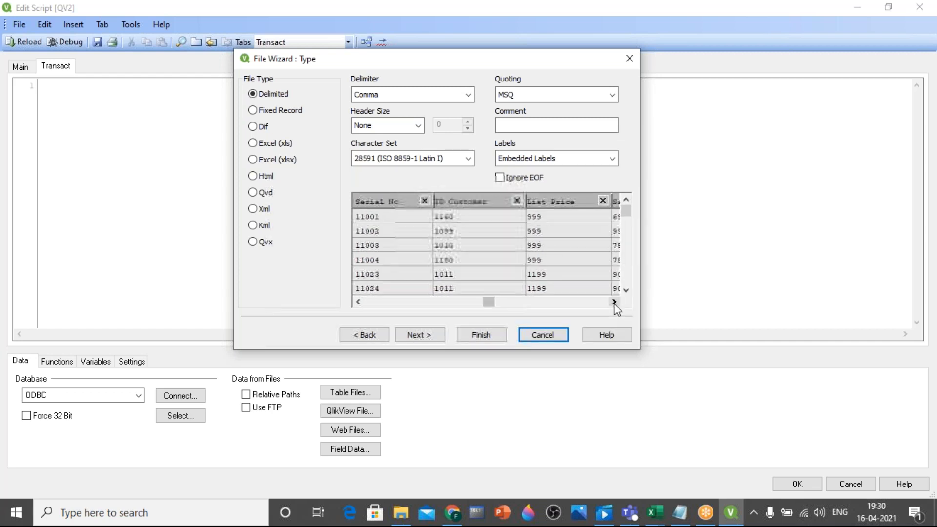
pyautogui.click(615, 302)
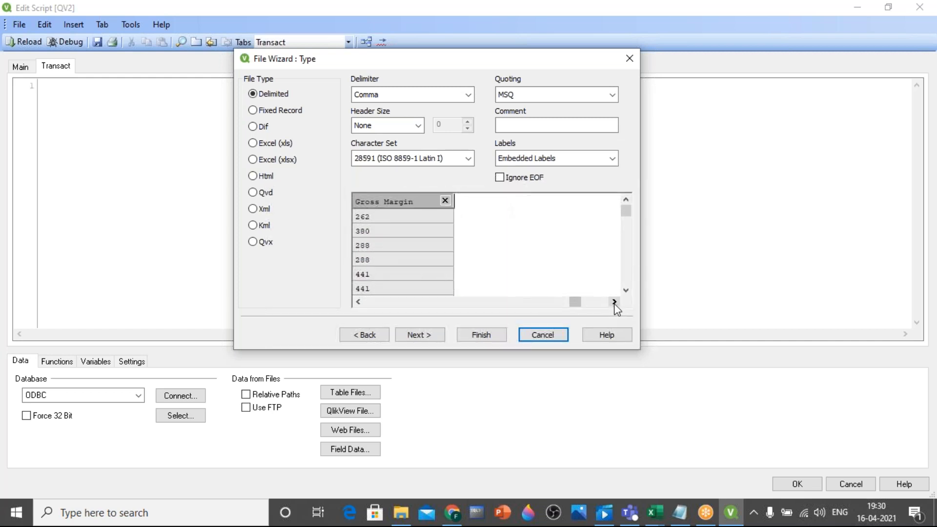
pyautogui.click(547, 334)
# Preview the Bundle load Excel workbook in the table file wizard to examine its detected file type, and cancel the wizard
pyautogui.click(364, 393)
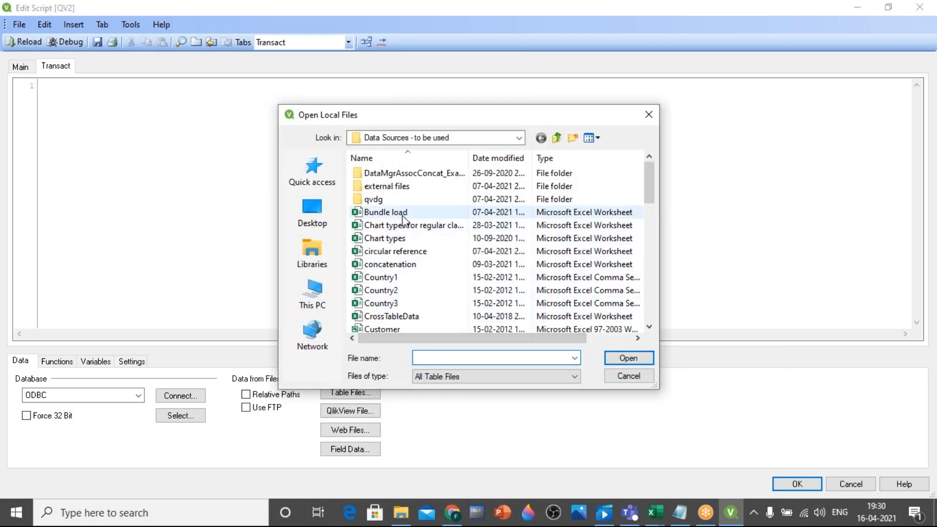
pyautogui.click(386, 212)
pyautogui.click(626, 359)
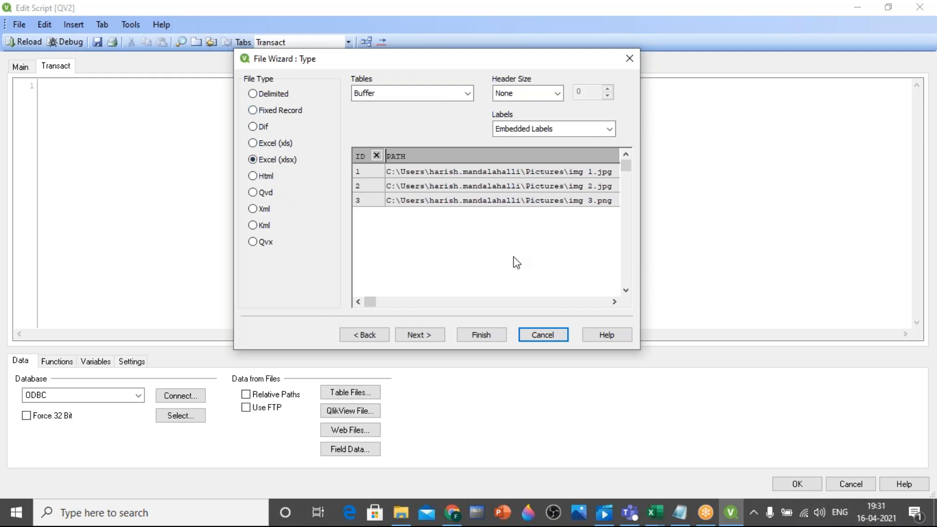
pyautogui.click(550, 336)
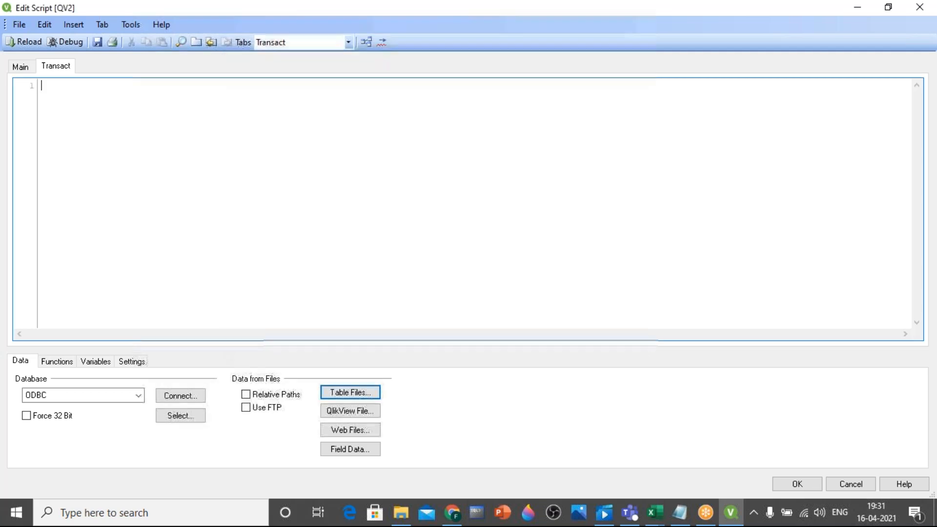
# Generate the load statement for the Transact comma-separated file with comma delimiter and embedded labels in the Transact tab
pyautogui.click(349, 391)
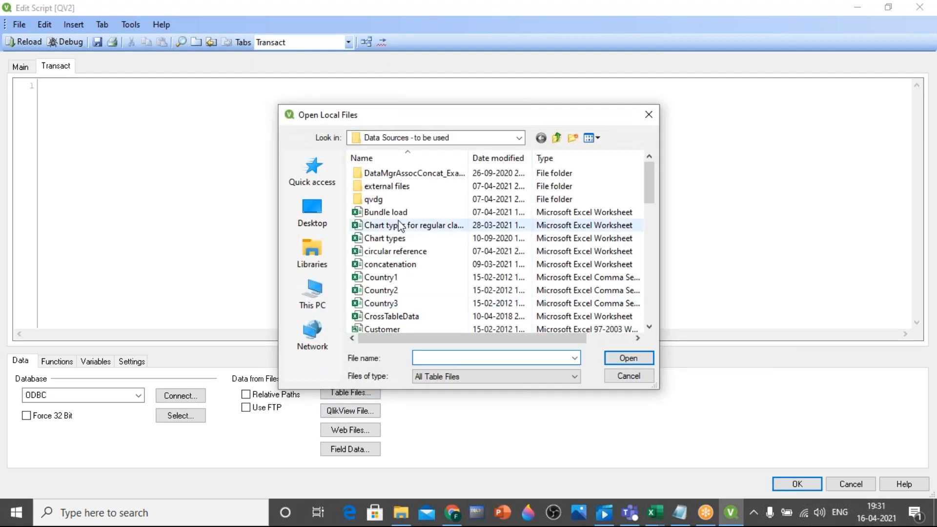
pyautogui.click(399, 215)
pyautogui.press('t')
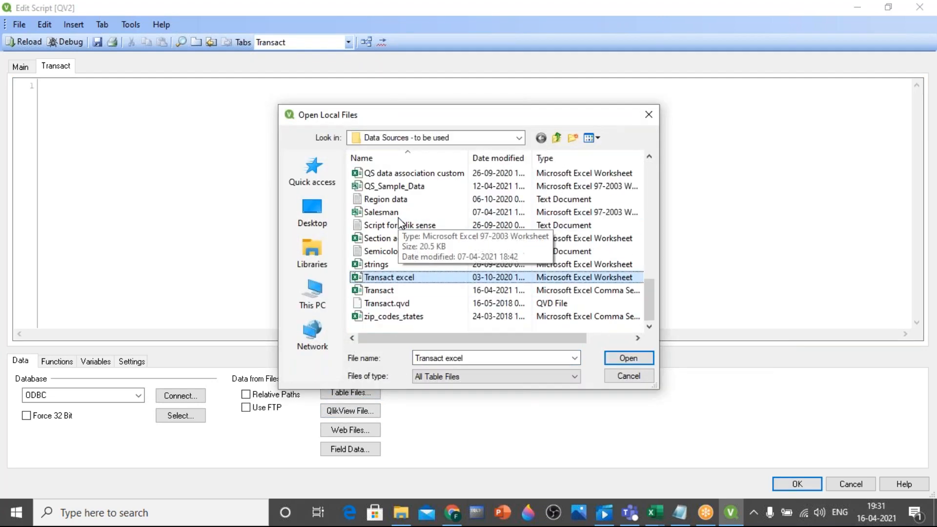
pyautogui.press('Down')
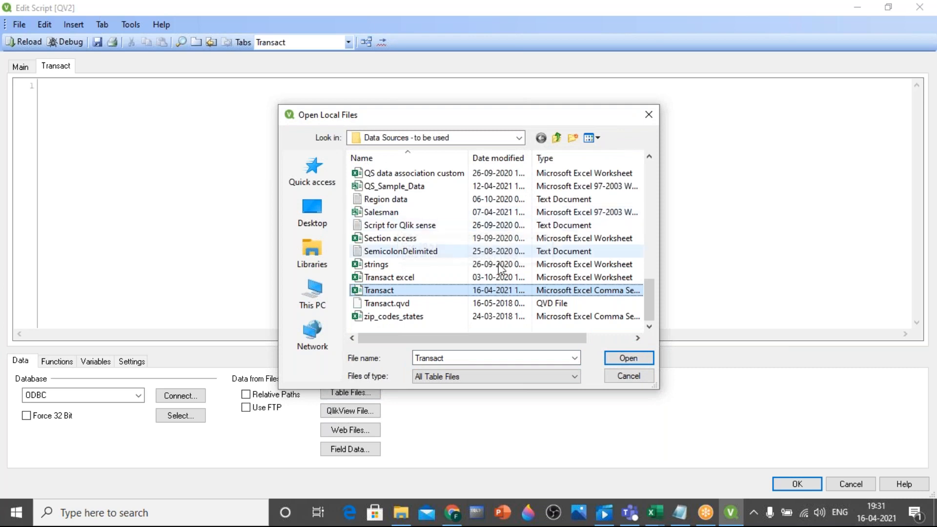
pyautogui.click(628, 358)
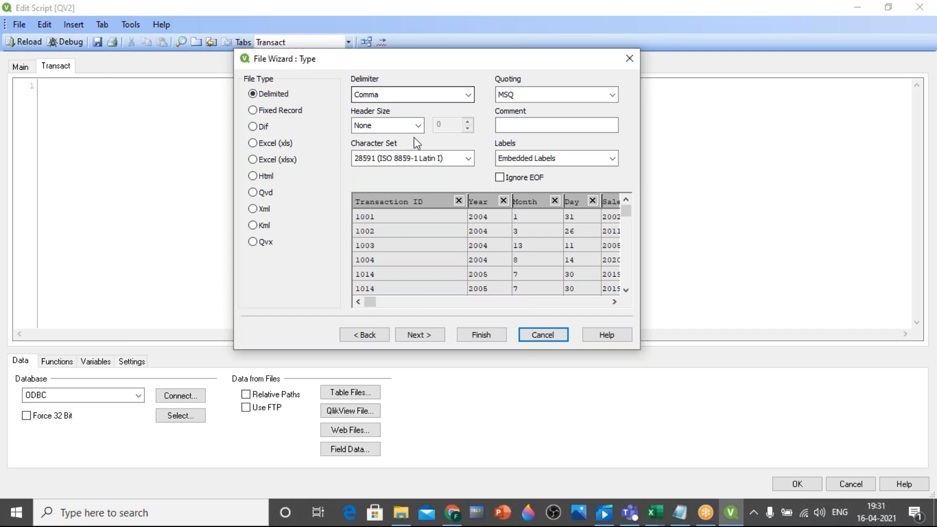
pyautogui.click(482, 335)
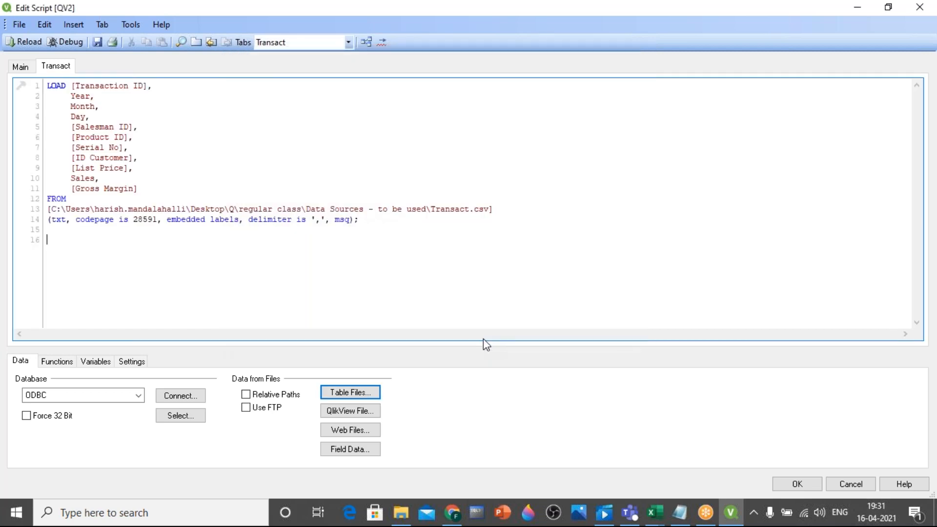
# Open the Transact file in Excel and compare its Year, Month and Day headers with the field list in the load script
pyautogui.doubleClick(68, 87)
pyautogui.click(71, 86)
pyautogui.moveTo(72, 86); pyautogui.dragTo(140, 188)
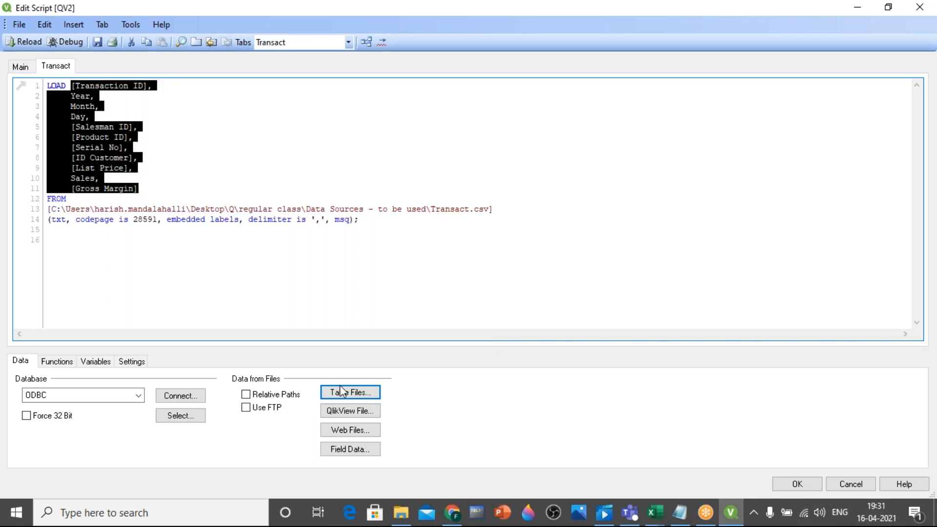
pyautogui.click(401, 511)
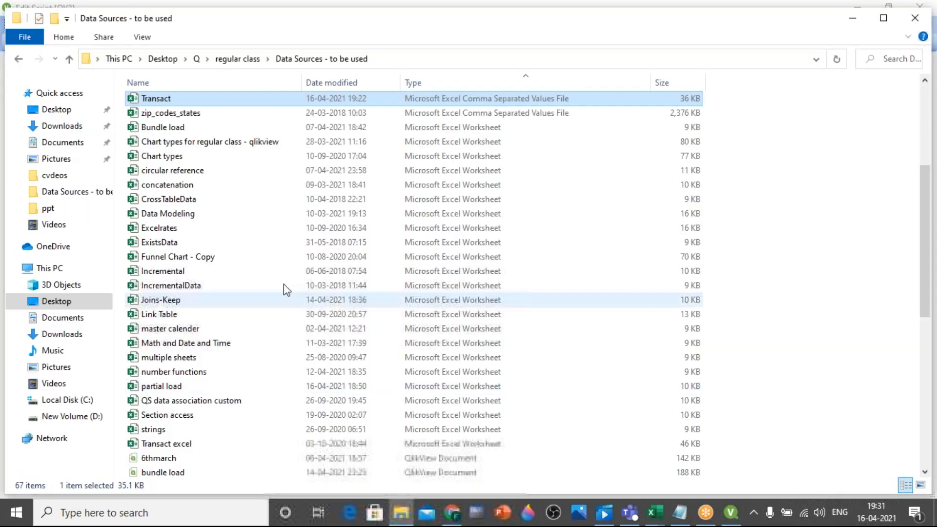
pyautogui.doubleClick(159, 97)
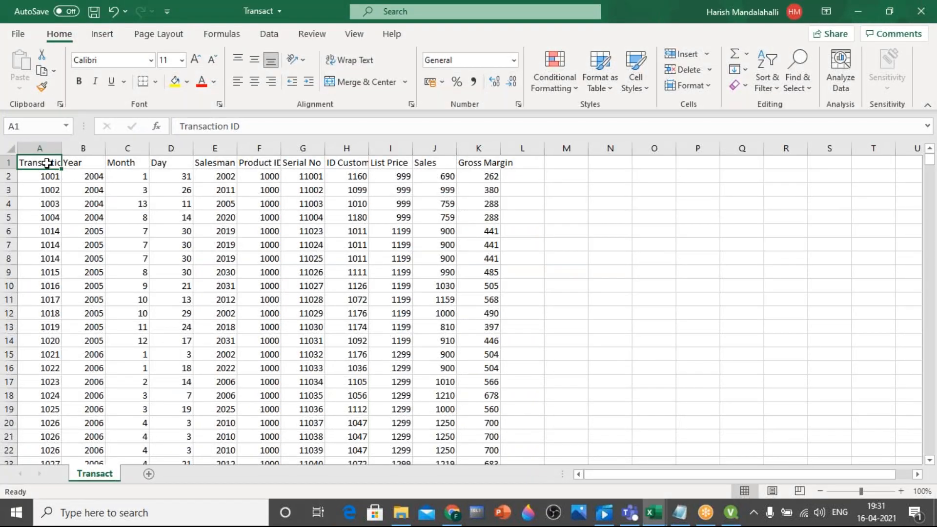
pyautogui.click(88, 166)
pyautogui.click(141, 166)
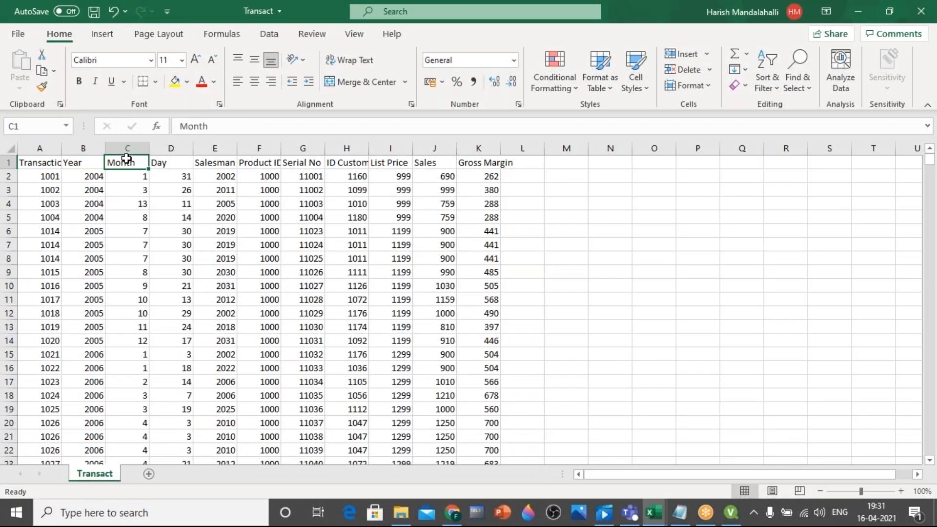
pyautogui.click(159, 162)
pyautogui.hotkey('alt', 'Tab')
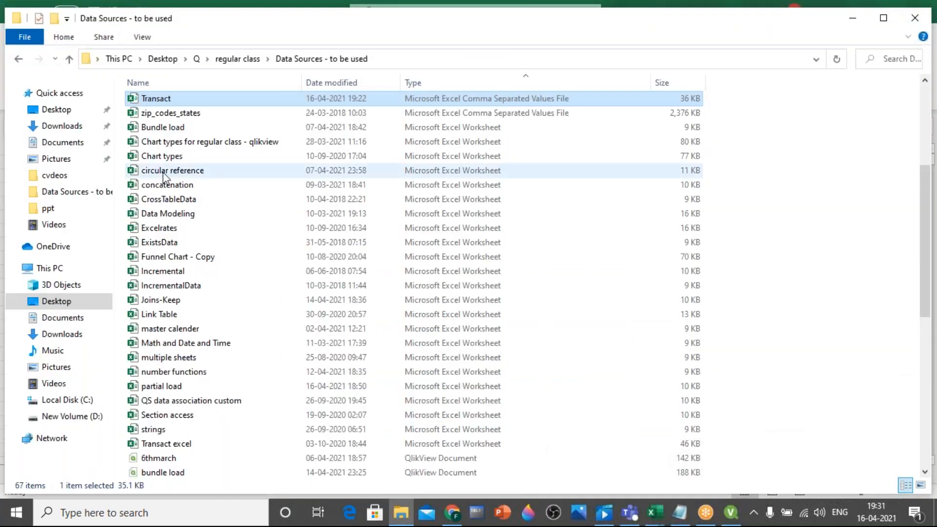
pyautogui.hotkey('alt', 'Tab')
pyautogui.hotkey('alt', 'Tab')
pyautogui.doubleClick(158, 117)
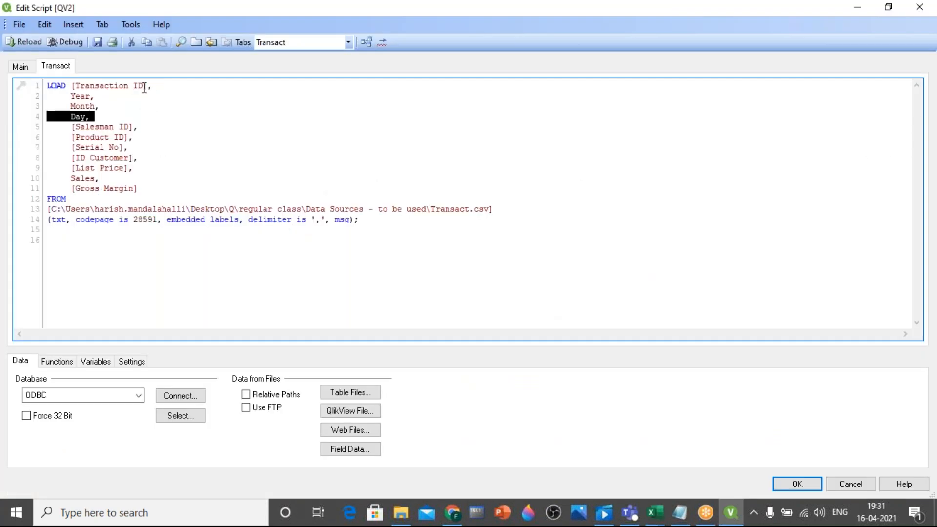
pyautogui.click(101, 100)
pyautogui.click(98, 117)
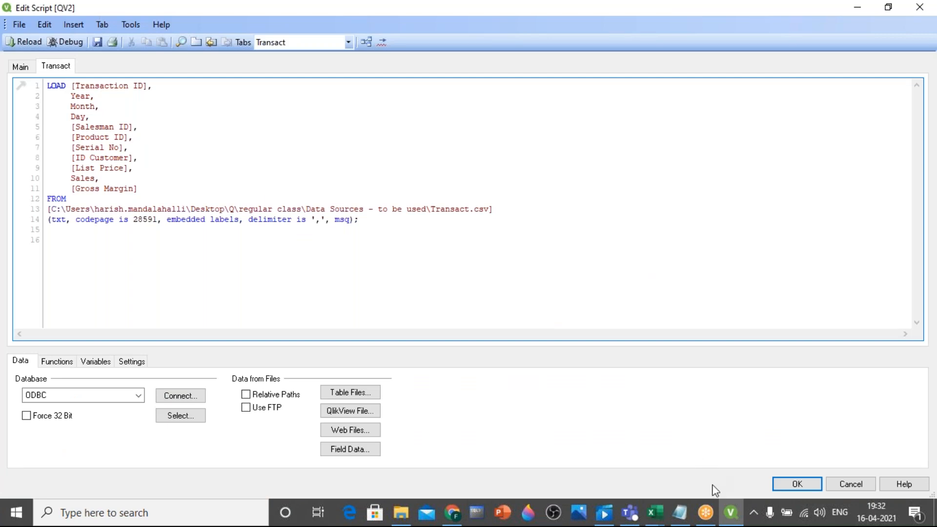
# Switch to Excel and compare the Salesman ID, Product ID and Serial No headers with the script's field list
pyautogui.click(654, 513)
pyautogui.click(689, 470)
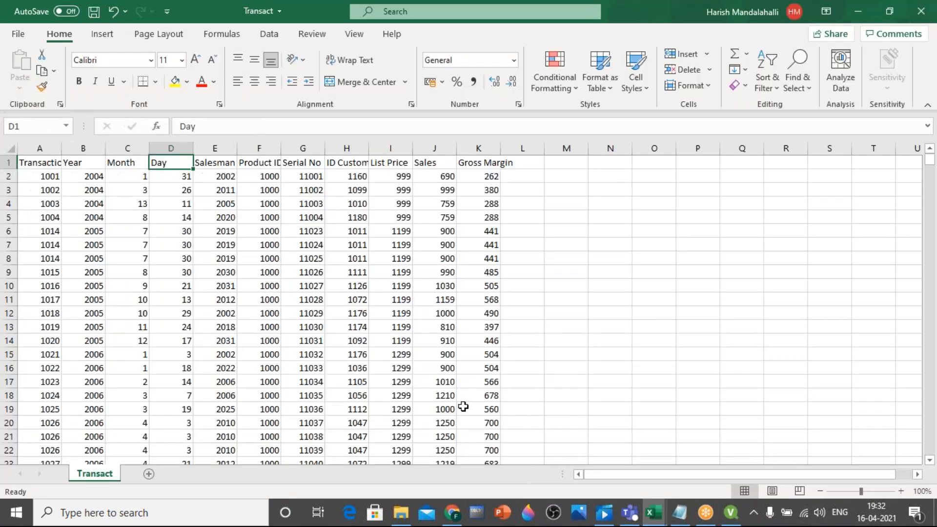
pyautogui.click(224, 164)
pyautogui.click(251, 164)
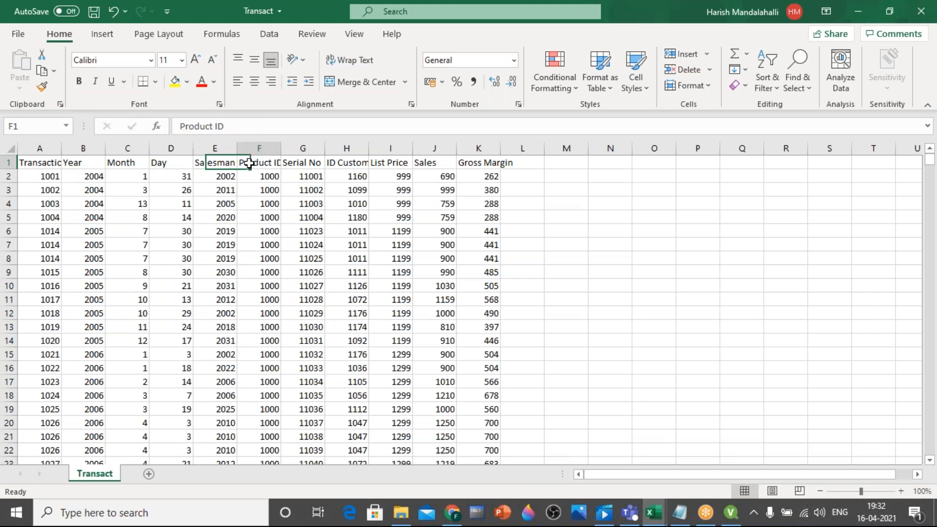
pyautogui.click(296, 164)
pyautogui.hotkey('alt', 'Tab')
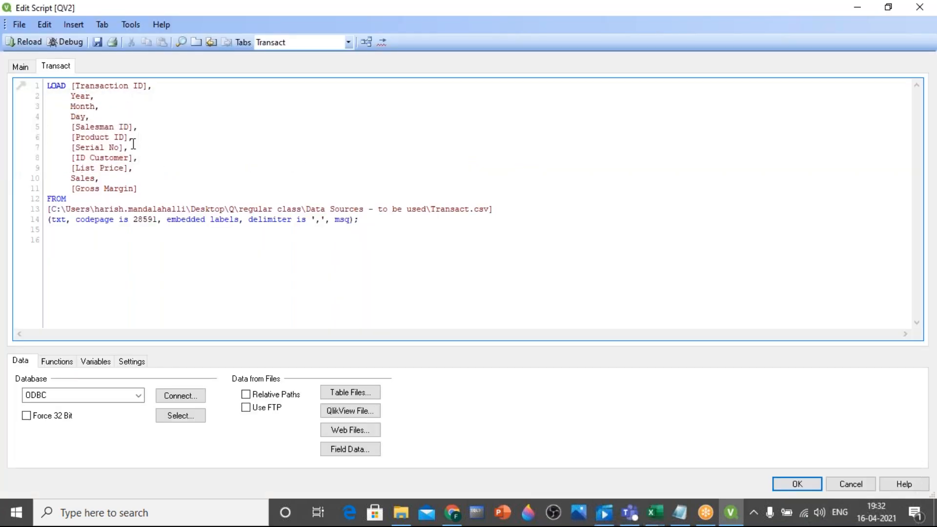
pyautogui.click(173, 146)
# Compare the Transact.csv path in the script's FROM clause with the data sources folder path in File Explorer
pyautogui.moveTo(66, 199); pyautogui.dragTo(40, 197)
pyautogui.moveTo(430, 209); pyautogui.dragTo(488, 213)
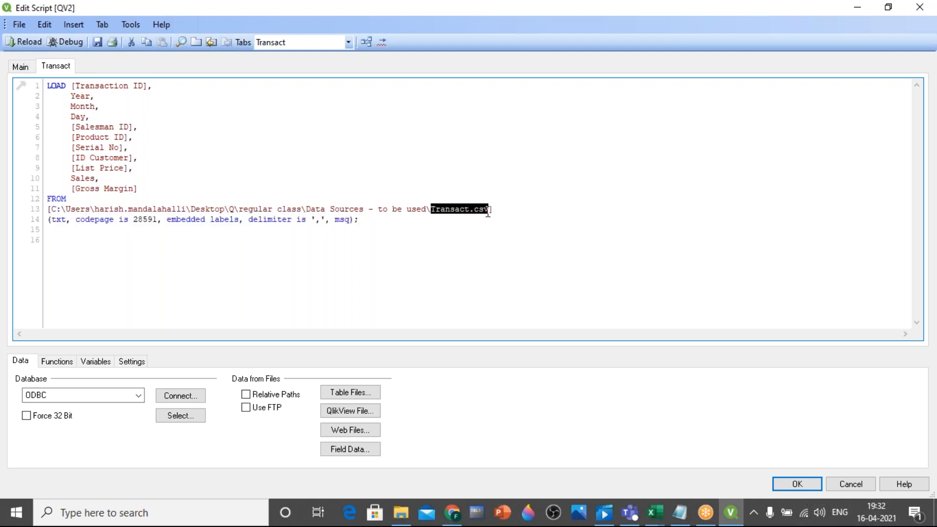
pyautogui.moveTo(47, 209); pyautogui.dragTo(495, 212)
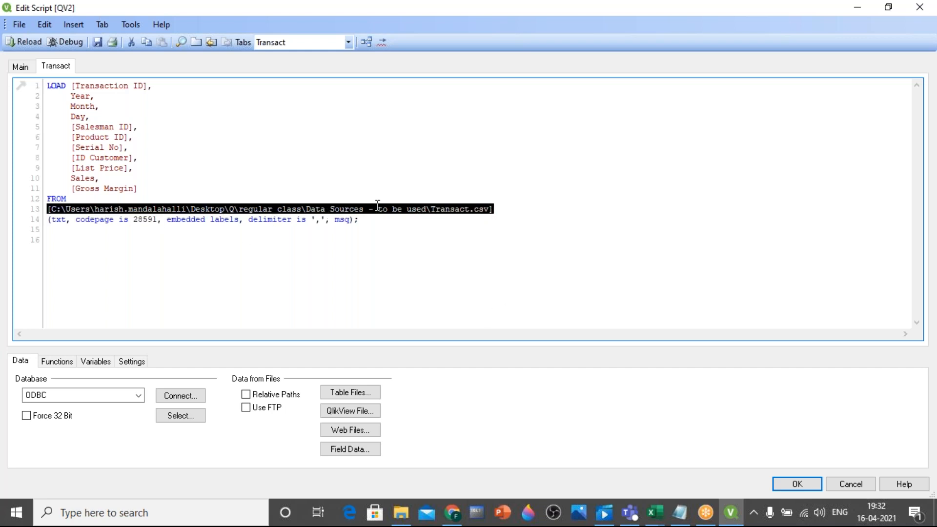
pyautogui.click(401, 512)
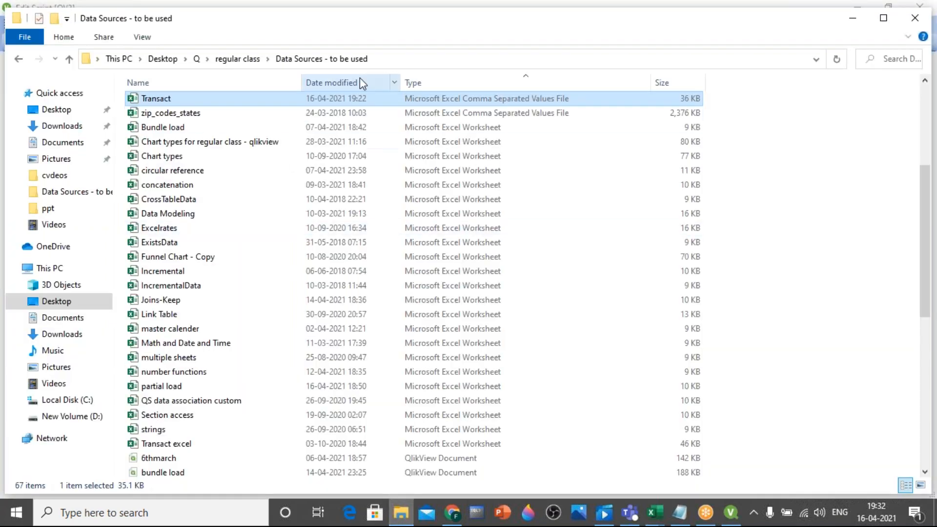
pyautogui.click(412, 67)
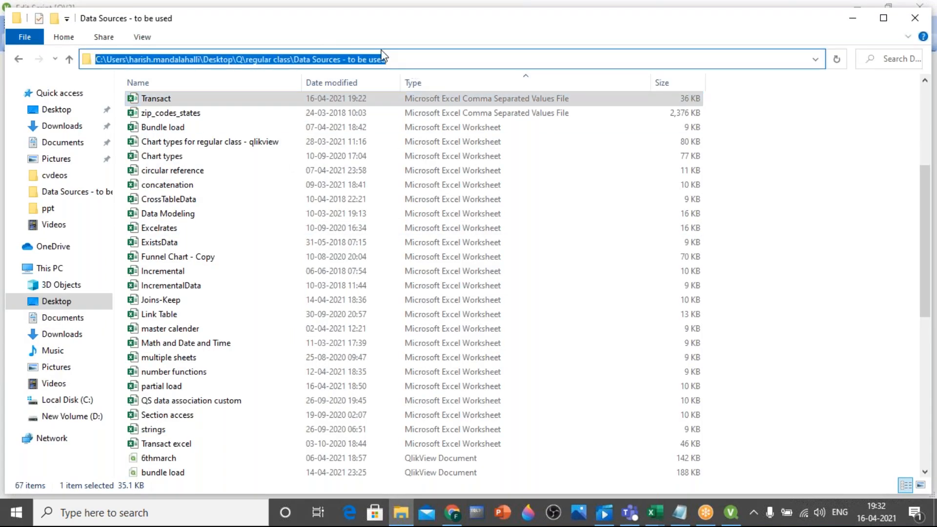
pyautogui.click(731, 512)
pyautogui.click(383, 264)
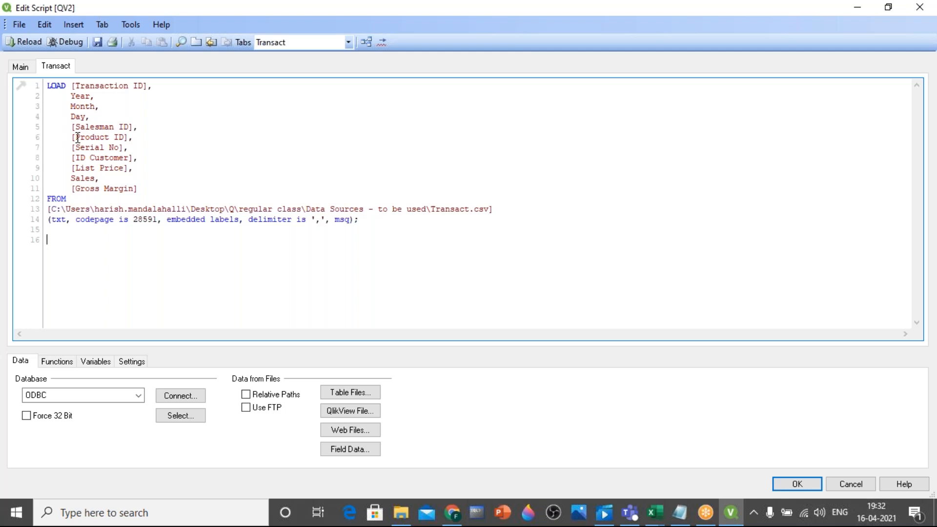
# Switch to Notepad and add "4. save and load the file" as the fourth line of the notes
pyautogui.click(680, 512)
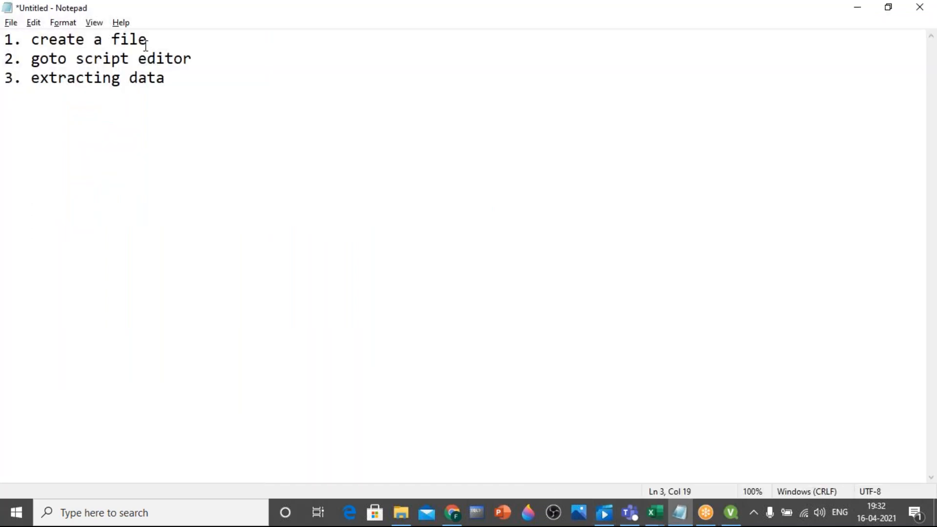
pyautogui.press('Return')
pyautogui.write('4. save and ')
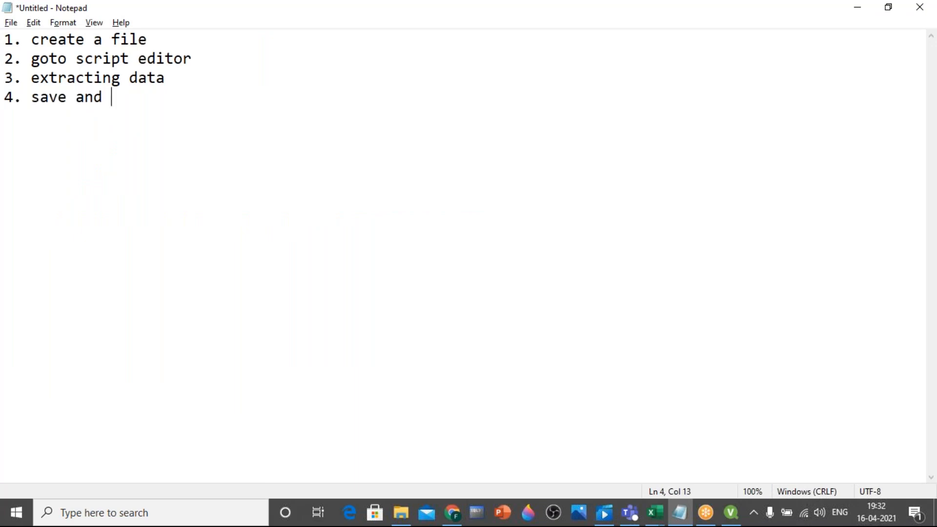
pyautogui.write('load the file')
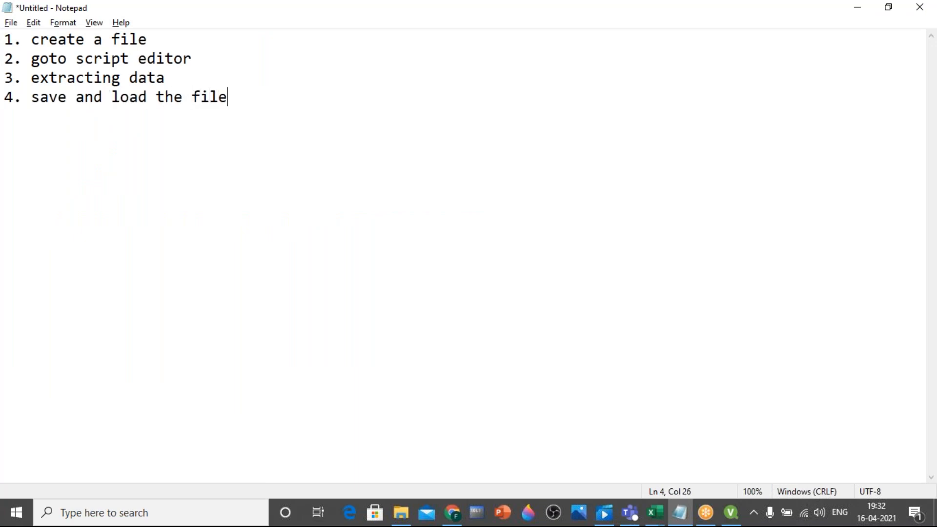
# Switch to QlikView and save the document in the regular class folder under the file name Aprtest1
pyautogui.hotkey('alt', 'Tab')
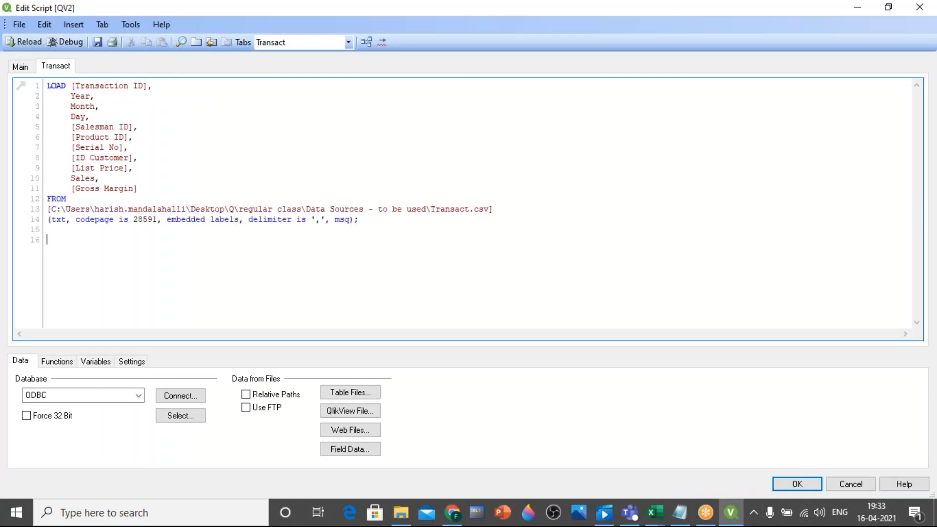
pyautogui.click(97, 43)
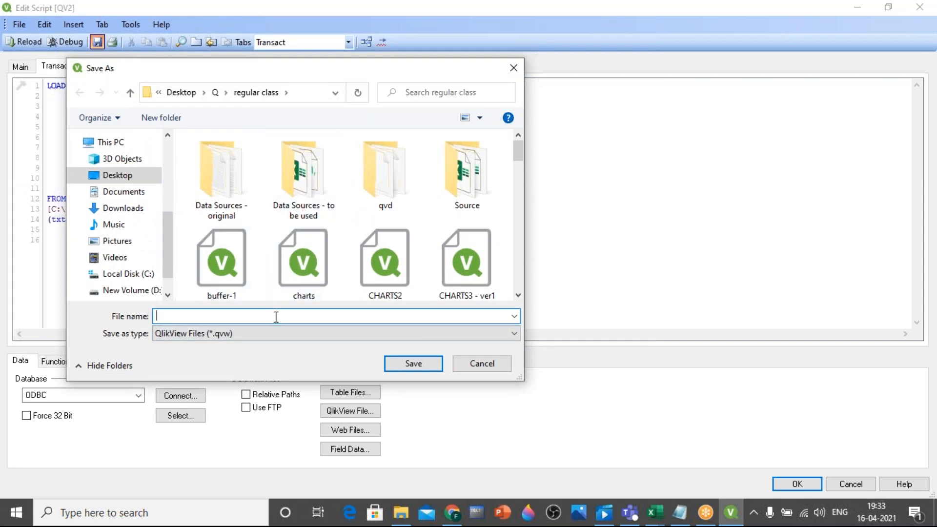
pyautogui.write('Aprtest1')
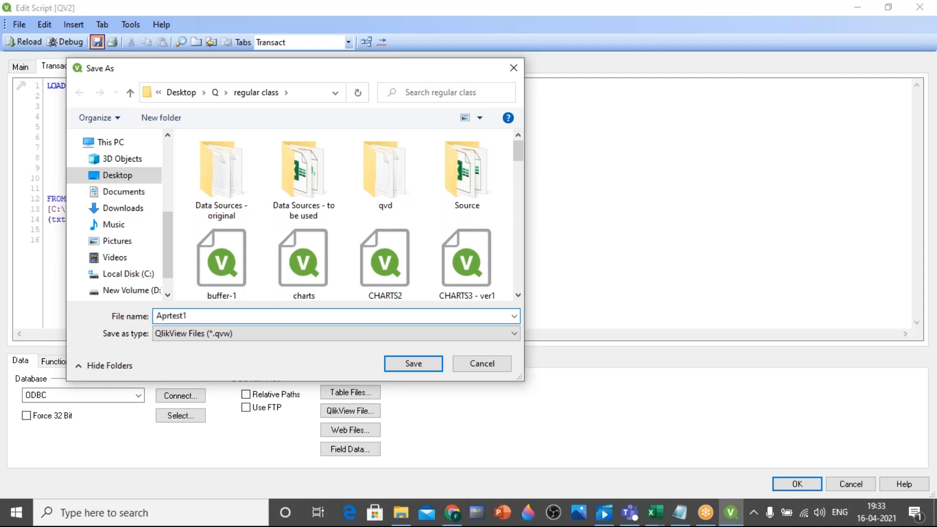
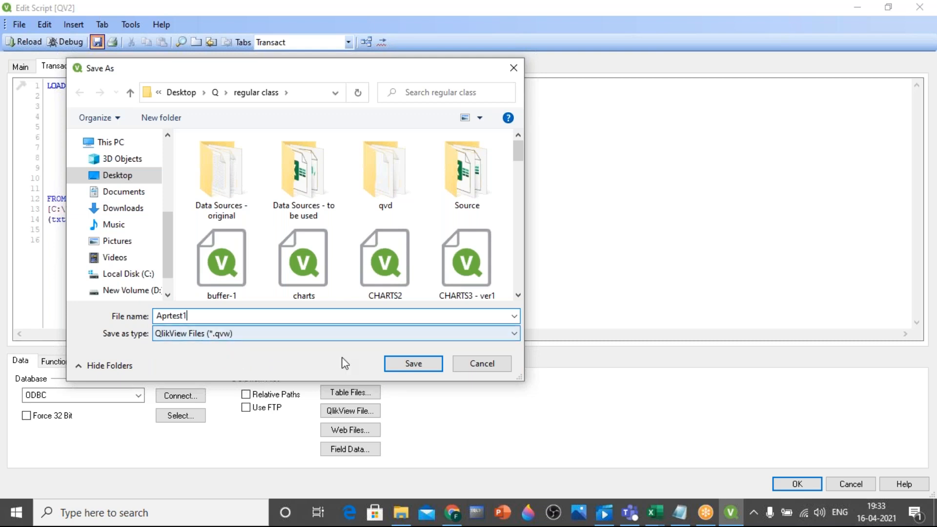
# Complete saving the document as Aprtest1 and reload its script
pyautogui.click(401, 365)
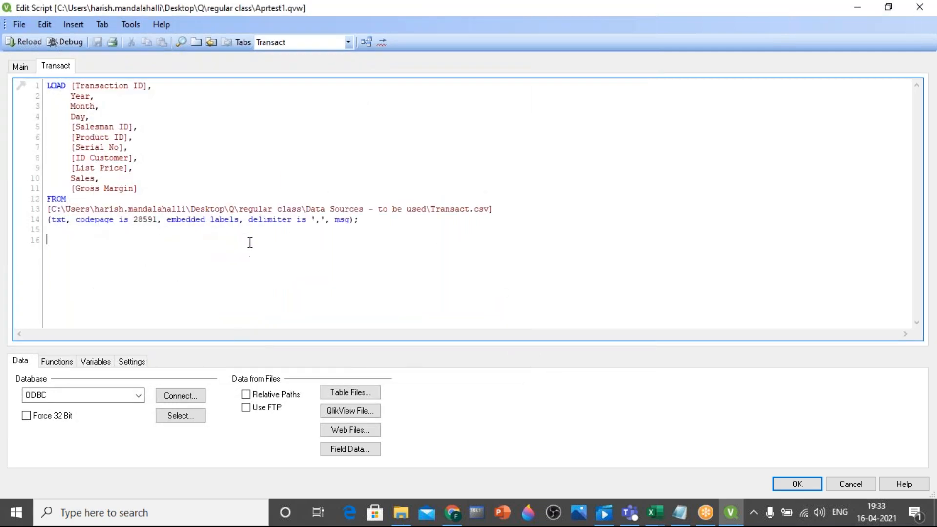
pyautogui.click(25, 43)
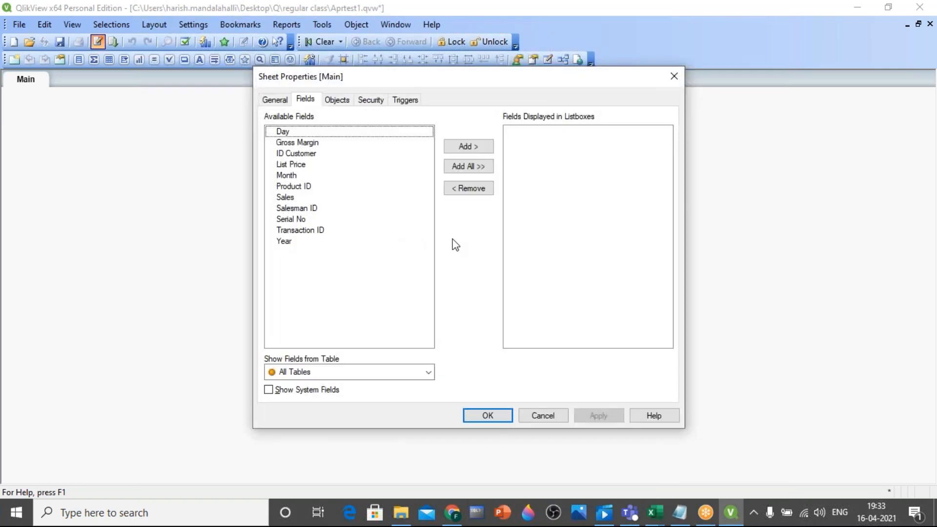
# Switch to Excel and check the number of filled cells in the Transact sheet's List Price column
pyautogui.click(654, 512)
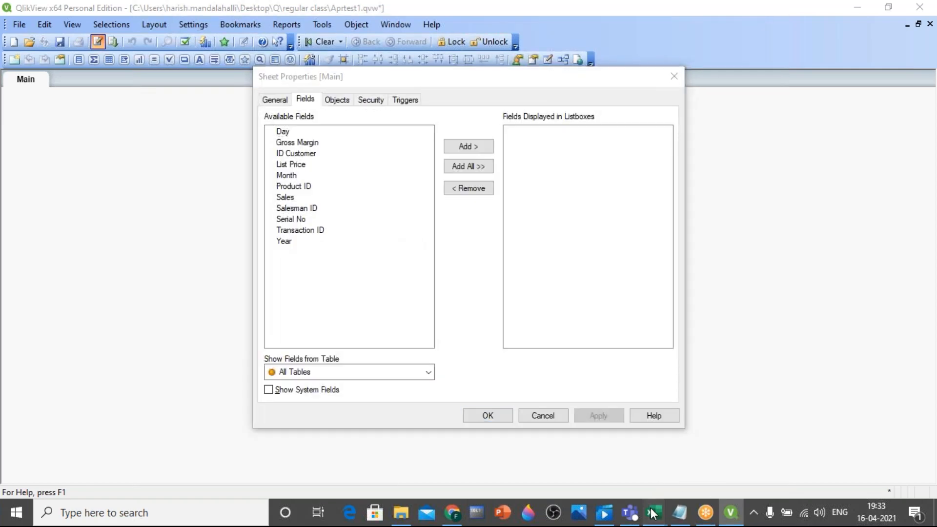
pyautogui.click(711, 453)
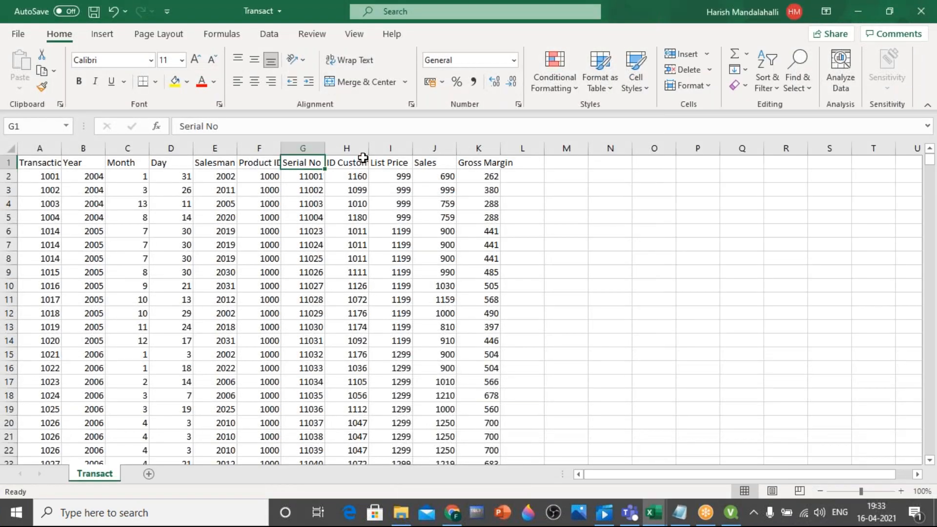
pyautogui.click(386, 148)
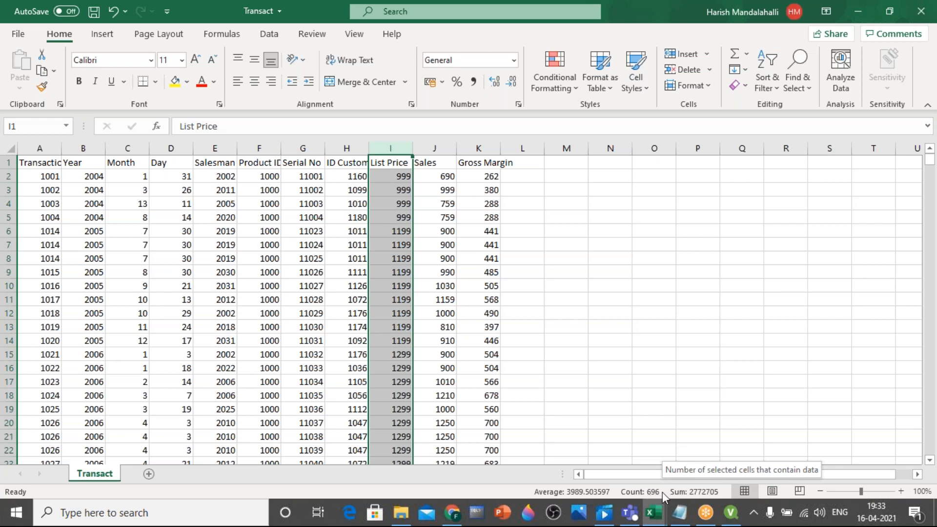
# Switch to QlikView, review the available fields in Sheet Properties, and close the dialog without adding list boxes
pyautogui.click(731, 512)
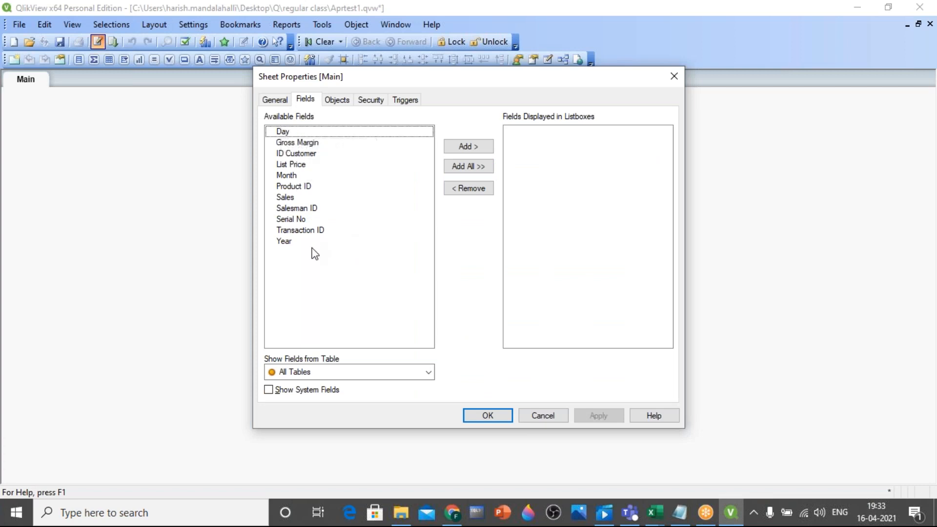
pyautogui.click(325, 231)
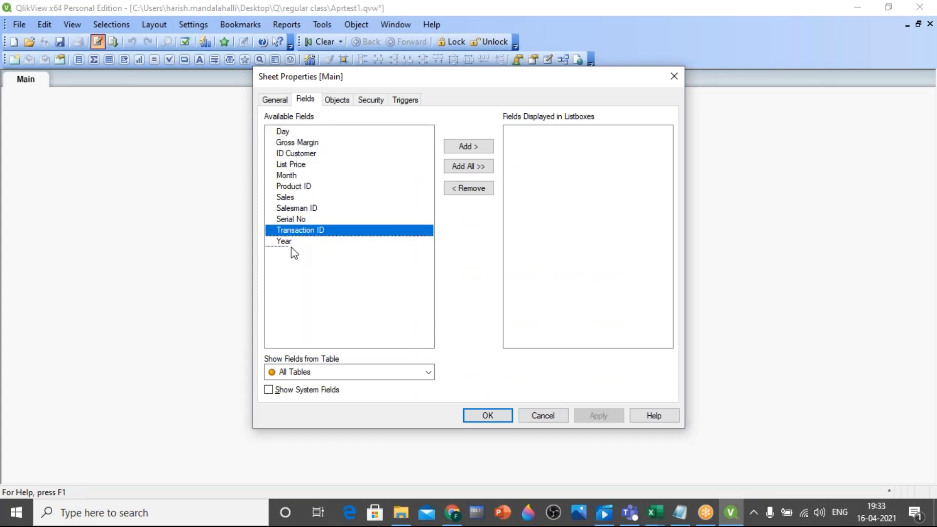
pyautogui.click(297, 165)
pyautogui.click(299, 175)
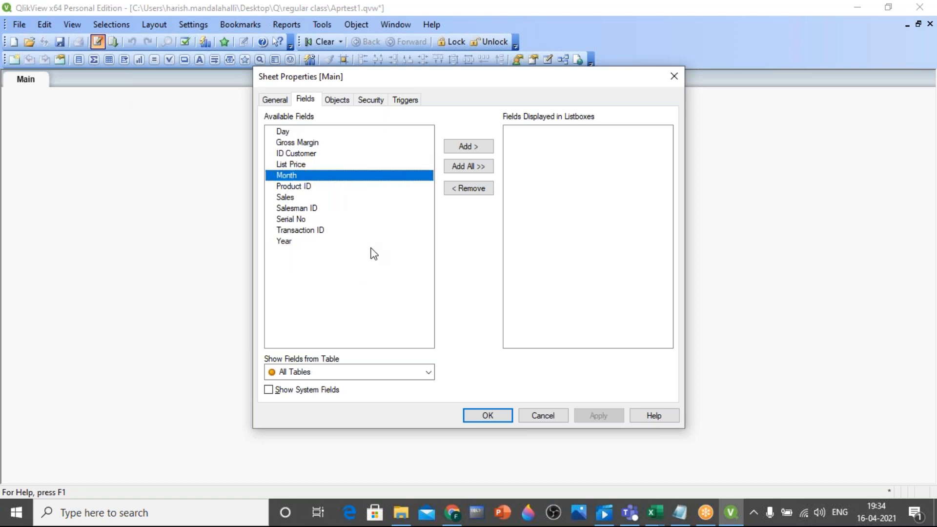
pyautogui.click(488, 416)
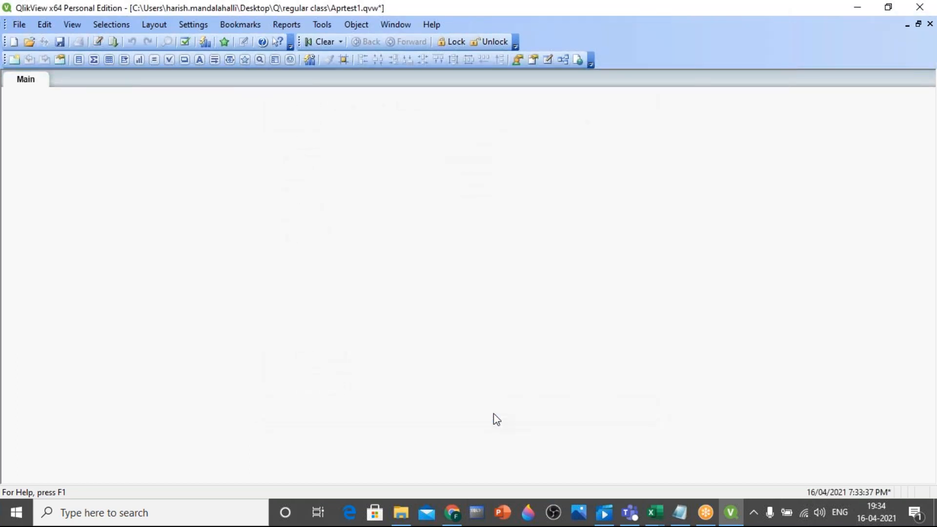
# Switch to Notepad and add "5. to check loaded data" as the fifth line of the notes
pyautogui.click(680, 513)
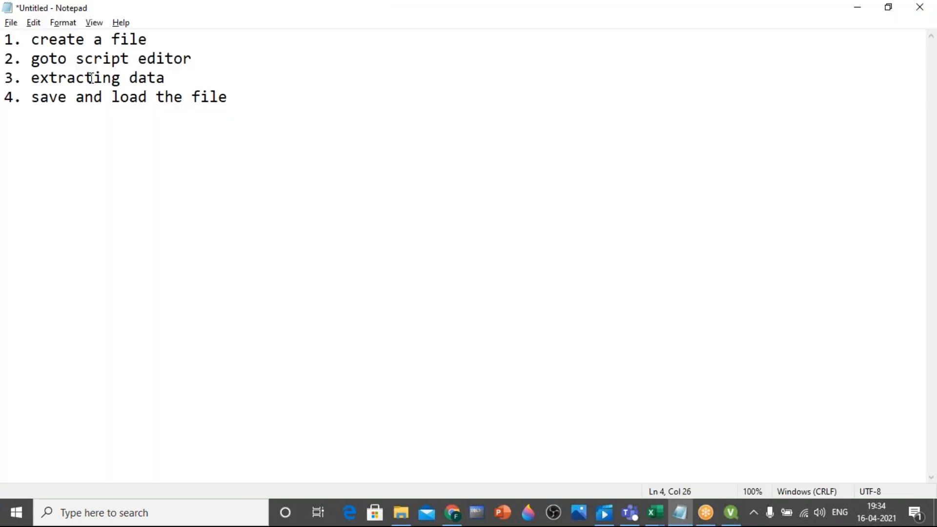
pyautogui.click(96, 40)
pyautogui.click(113, 61)
pyautogui.click(113, 80)
pyautogui.click(235, 99)
pyautogui.press('Return')
pyautogui.write('5.')
pyautogui.write('to ch')
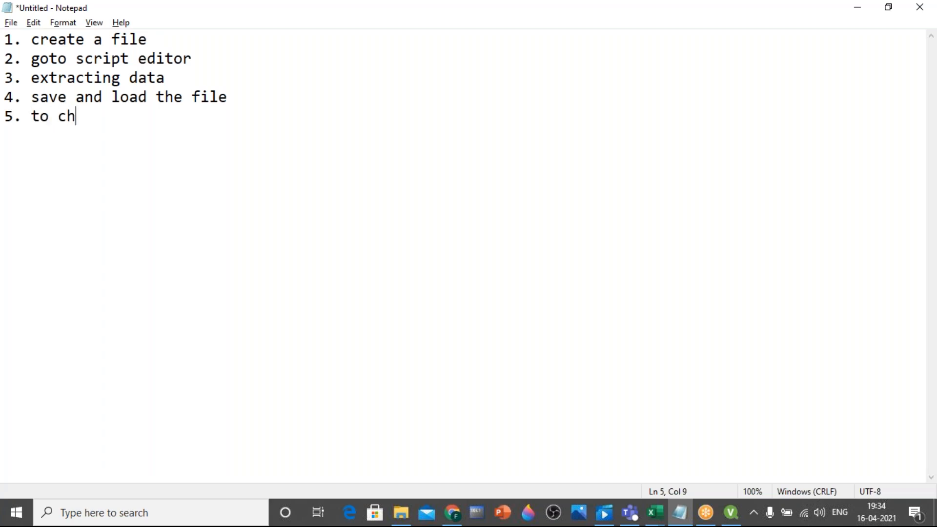
pyautogui.write('eck loade')
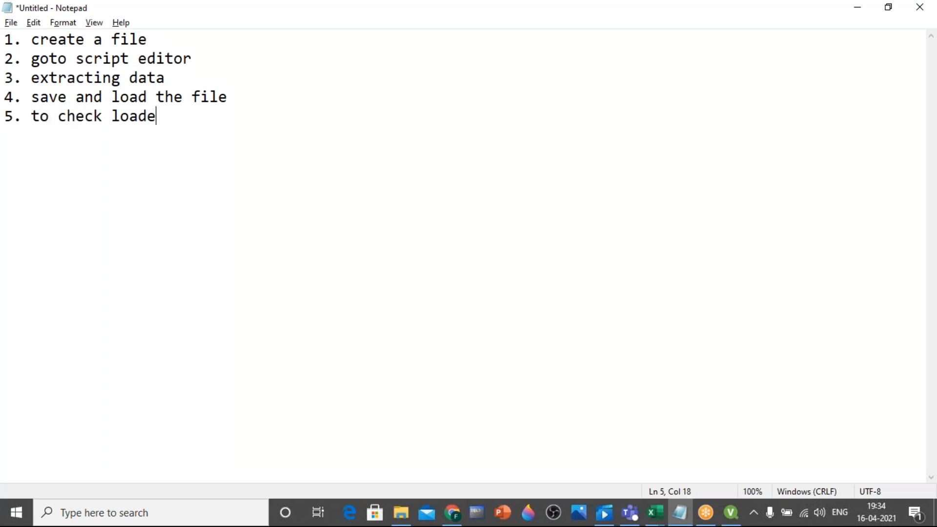
pyautogui.write('d data')
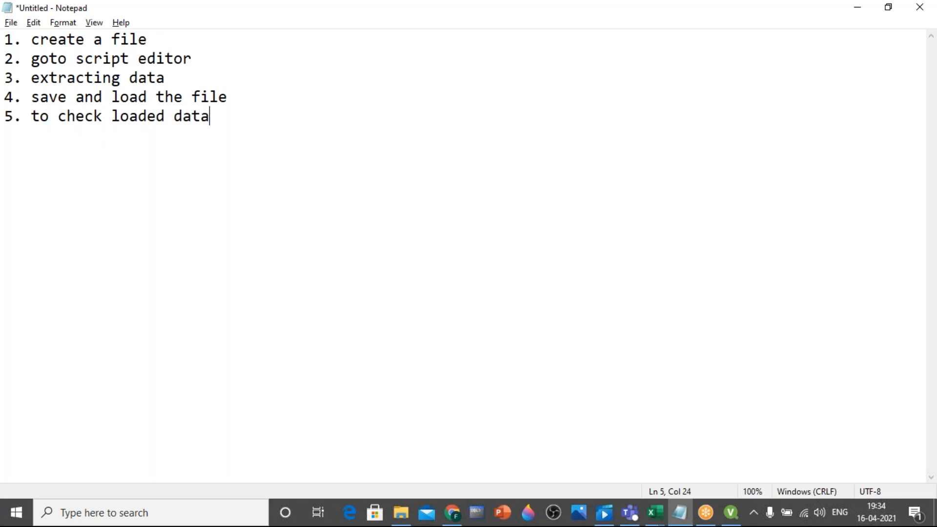
pyautogui.write('(saved da)')
# Add "(locally saved data)" directly after "loaded data" on the fifth line
pyautogui.press('Left')
pyautogui.write('saved data')
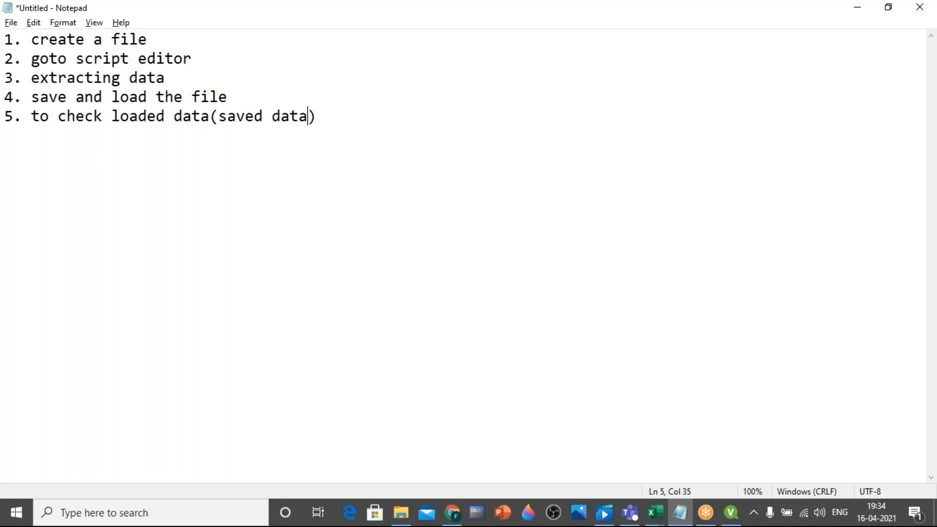
pyautogui.press('Left')
pyautogui.press('Left')
pyautogui.press('Left')
pyautogui.press('Left')
pyautogui.press('Left')
pyautogui.press('Left')
pyautogui.press('Left')
pyautogui.write('locally')
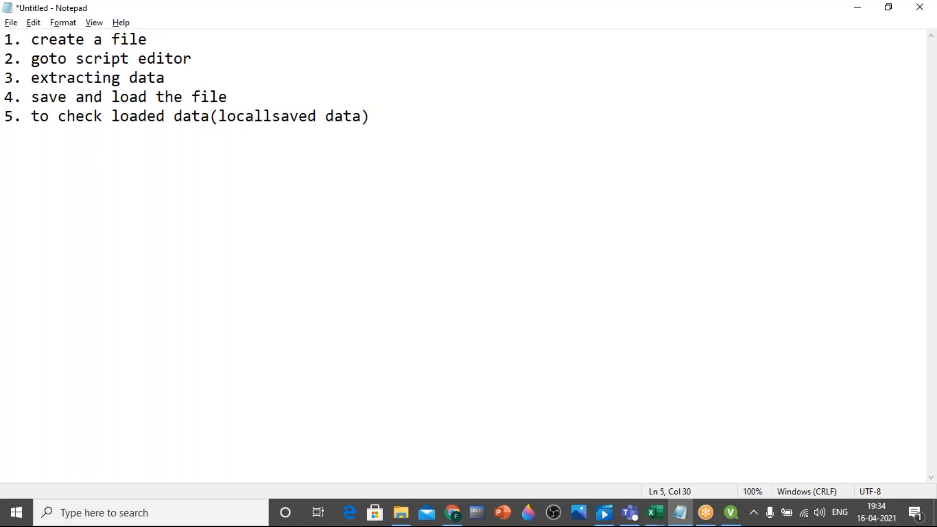
pyautogui.press('End')
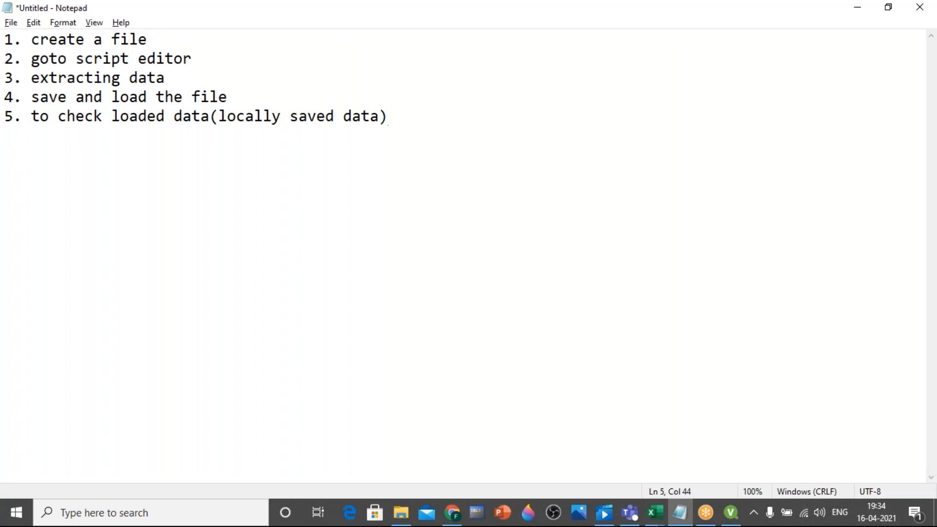
# Append "-> goto table viewer" to the end of the fifth line
pyautogui.write('-> goto table viewwer')
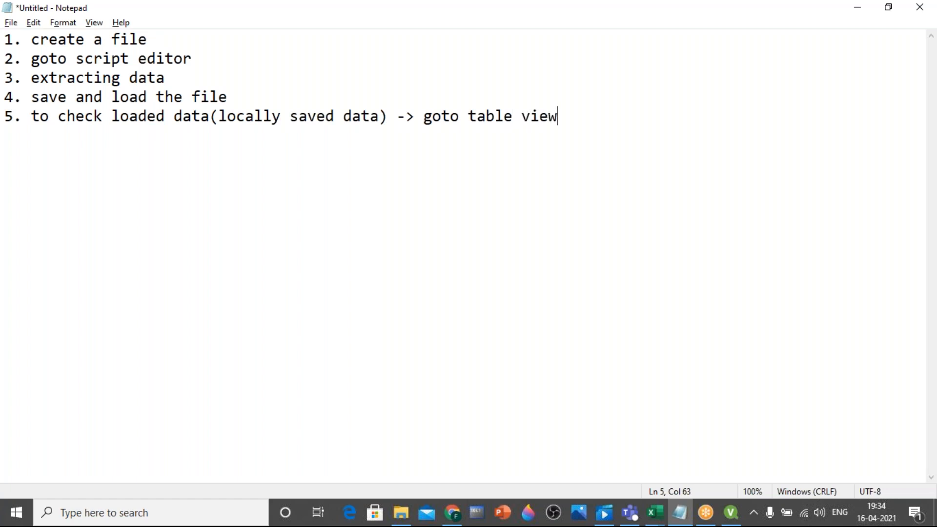
pyautogui.press('BackSpace')
pyautogui.press('BackSpace')
pyautogui.press('BackSpace')
pyautogui.write('er')
pyautogui.moveTo(415, 116); pyautogui.dragTo(602, 224)
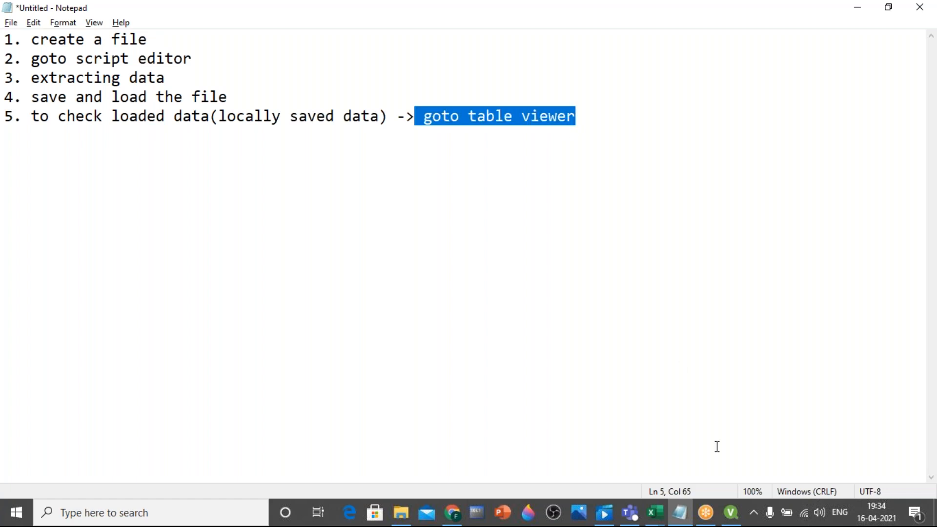
# Switch to QlikView, open the Table Viewer, and select the Transact table
pyautogui.click(731, 512)
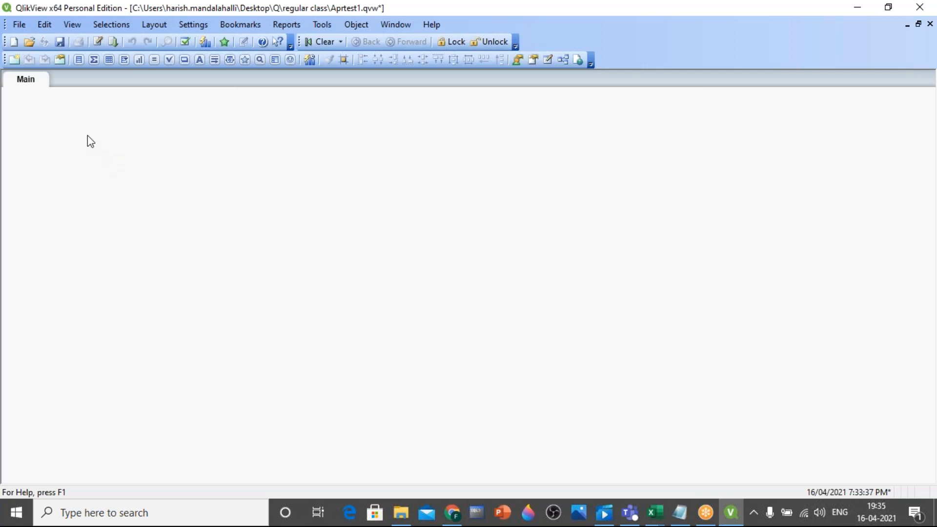
pyautogui.click(19, 24)
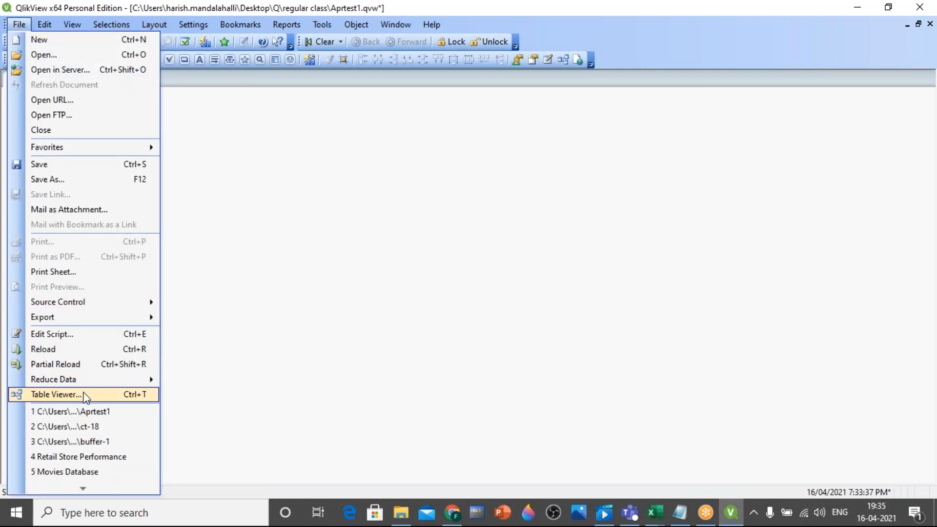
pyautogui.click(122, 401)
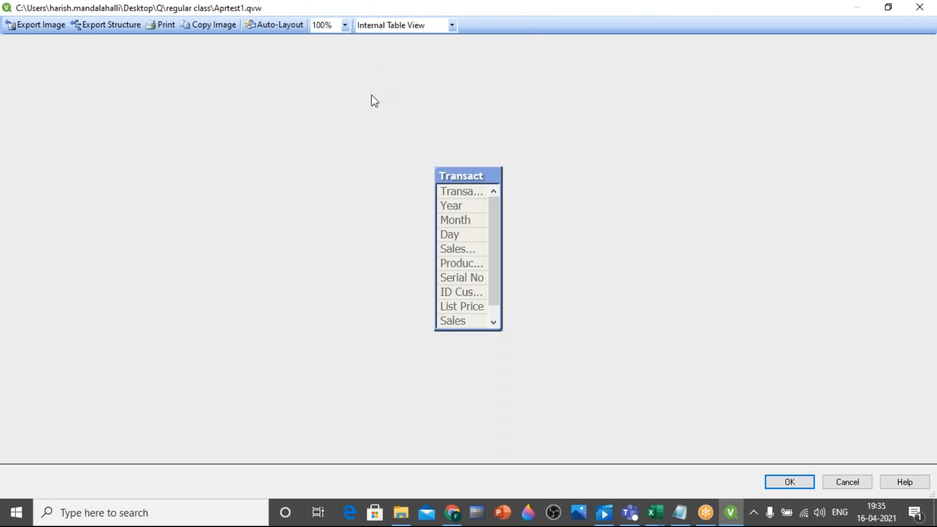
pyautogui.moveTo(481, 174); pyautogui.dragTo(412, 118)
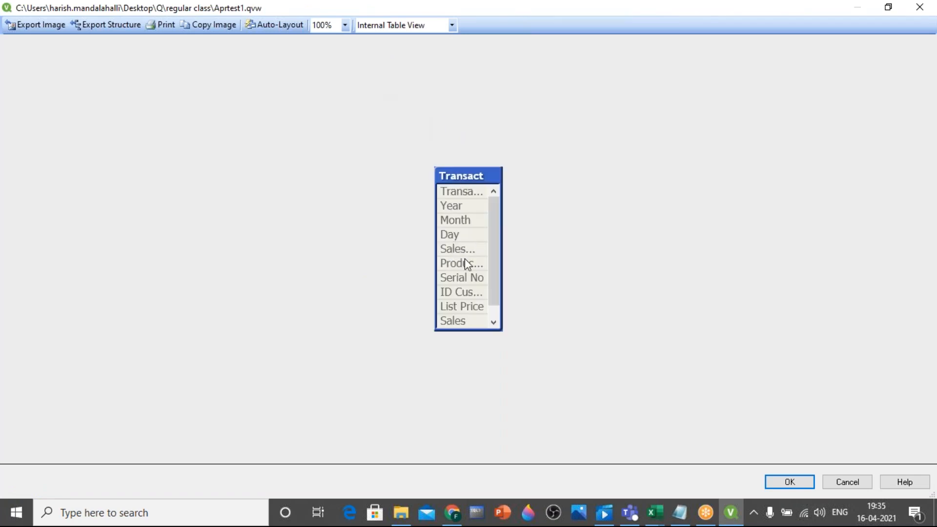
# Preview the Transact table's records across to the Gross Margin column, and close the preview and the Table Viewer
pyautogui.moveTo(470, 315)
pyautogui.rightClick(455, 204)
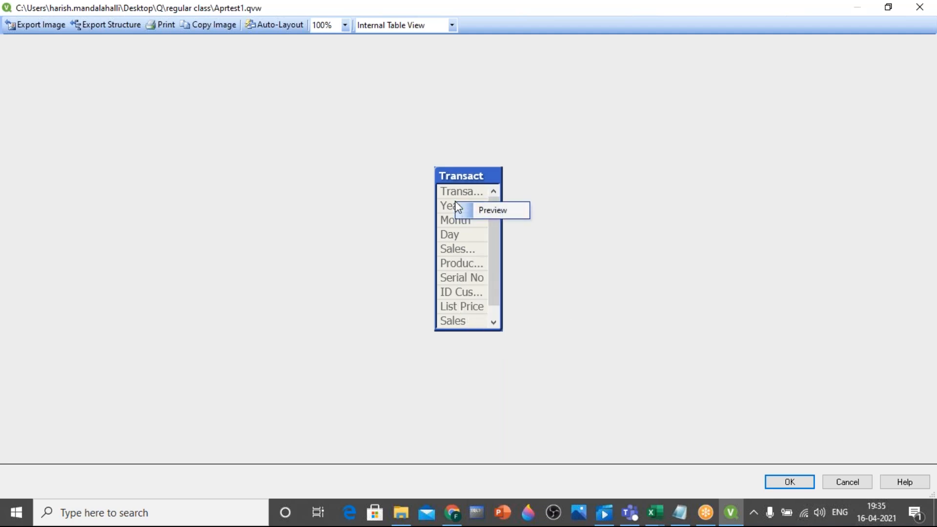
pyautogui.click(490, 210)
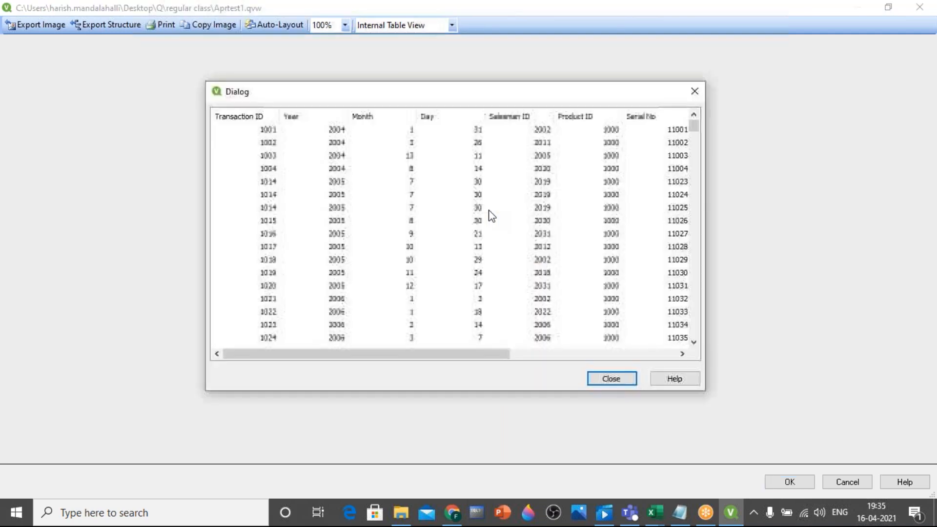
pyautogui.moveTo(495, 354); pyautogui.dragTo(672, 359)
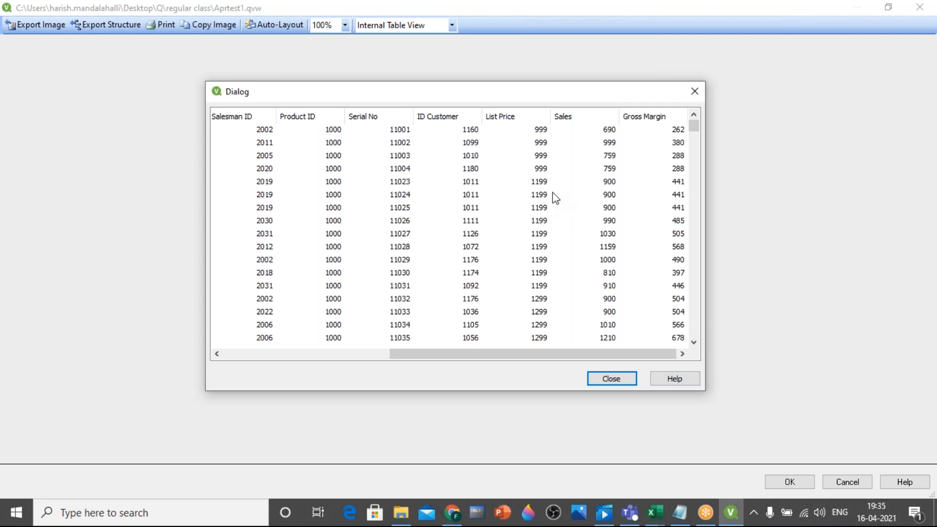
pyautogui.click(601, 379)
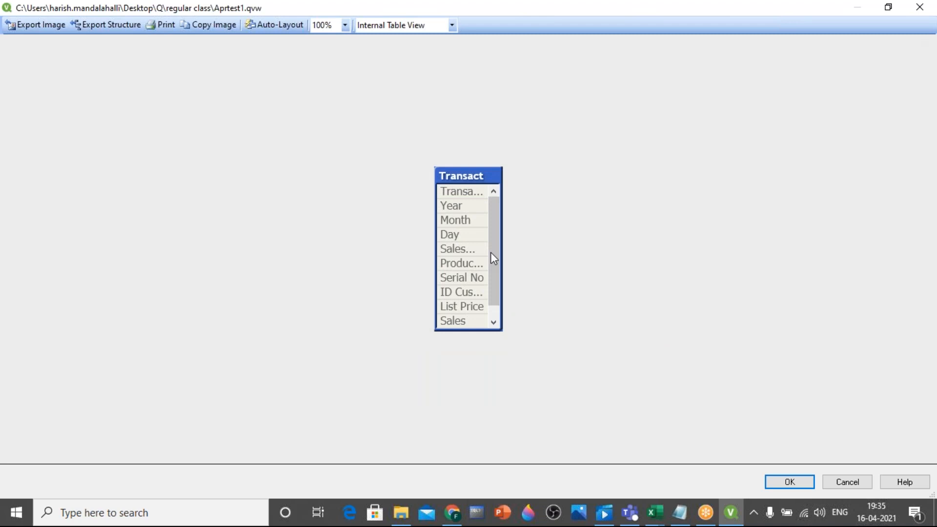
pyautogui.click(927, 9)
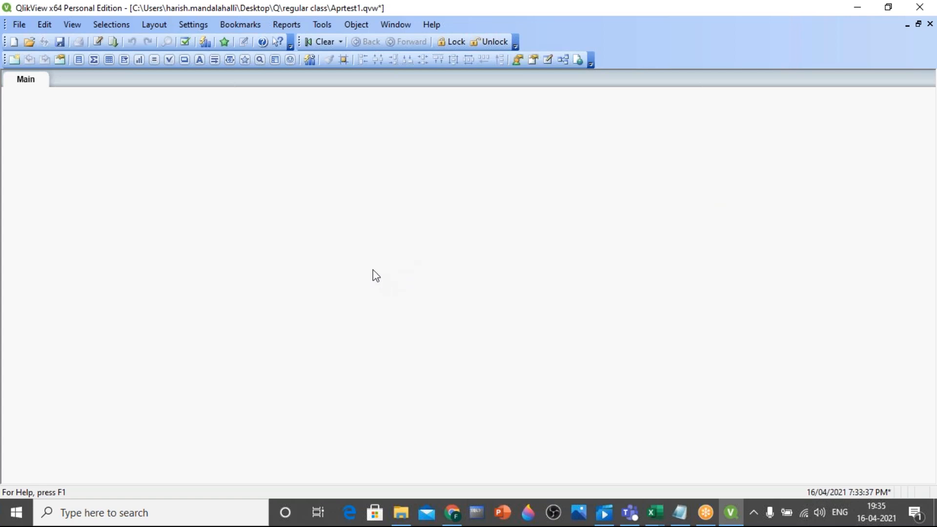
# Switch to Notepad and review the five workflow steps from creating a file to the table viewer
pyautogui.click(688, 522)
pyautogui.moveTo(32, 39); pyautogui.dragTo(616, 133)
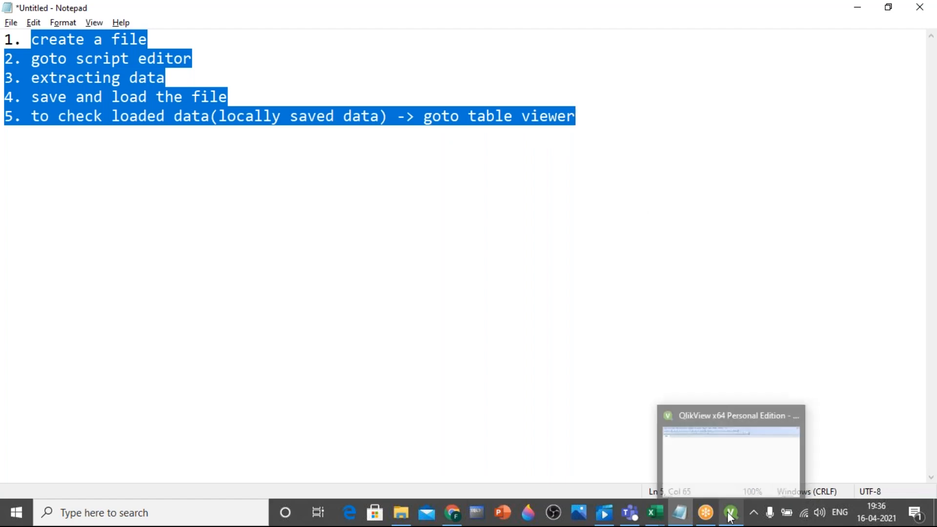
pyautogui.click(449, 281)
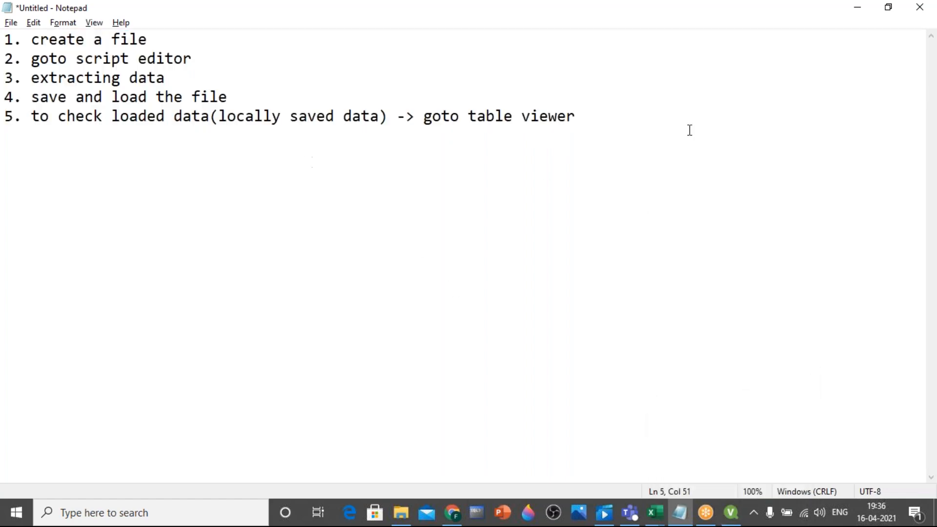
# Add the file types ".csv" and ".xls" on separate lines below the fifth step, leaving blank space above them
pyautogui.click(654, 115)
pyautogui.press('Return')
pyautogui.press('Return')
pyautogui.press('Return')
pyautogui.write('.csv')
pyautogui.press('Return')
pyautogui.write('.xls')
# Switch to QlikView and create a new document
pyautogui.hotkey('alt', 'Tab')
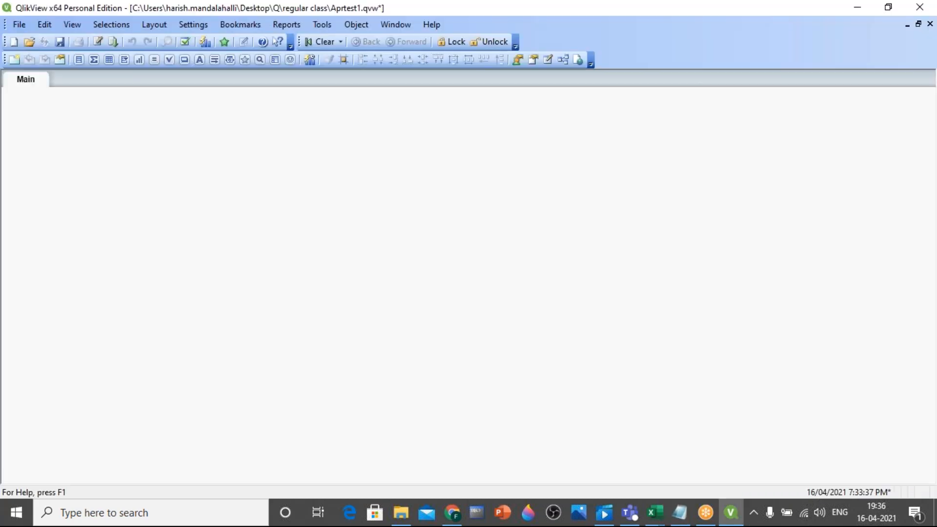
pyautogui.click(15, 42)
pyautogui.click(717, 46)
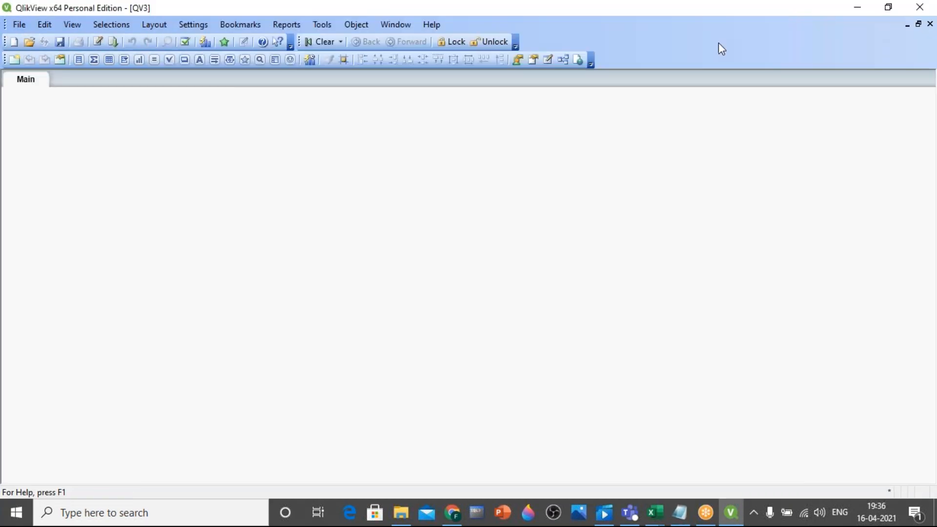
# Open the new document's load script and add a script tab named "Excel file"
pyautogui.click(99, 42)
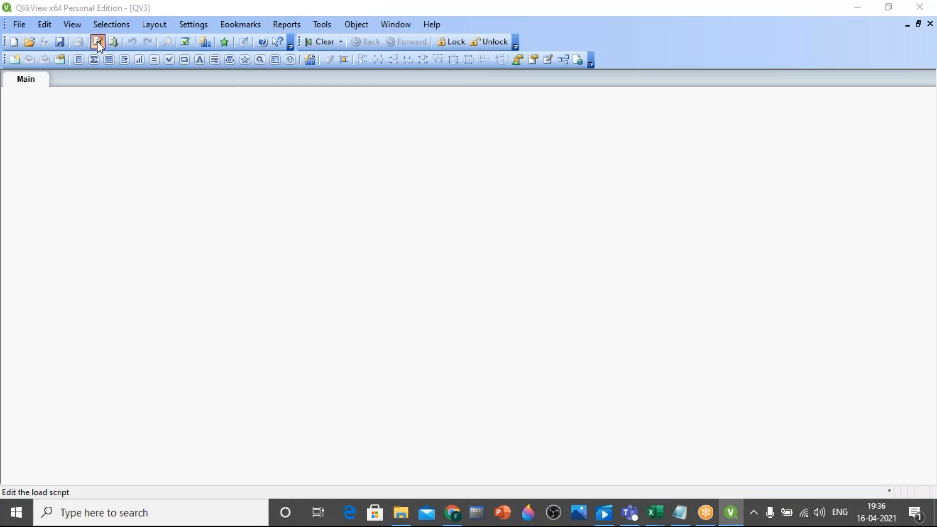
pyautogui.click(102, 25)
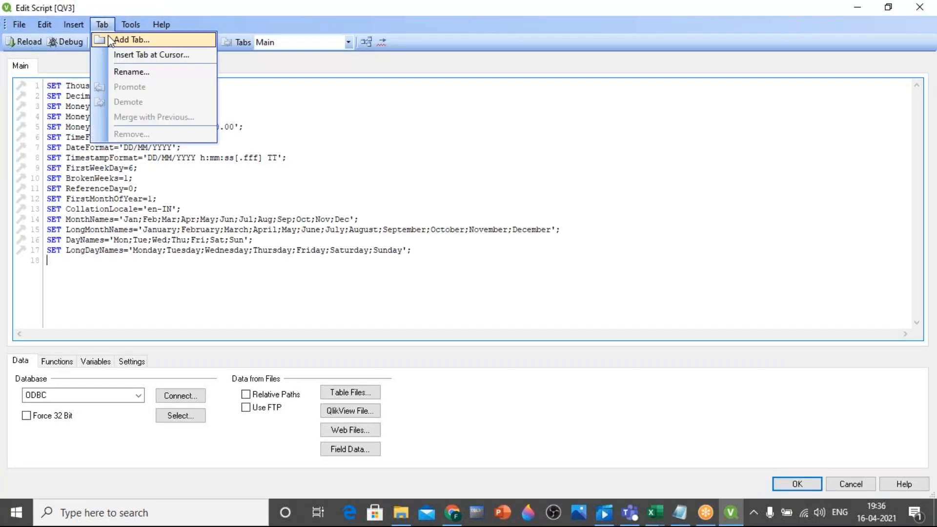
pyautogui.click(108, 36)
pyautogui.write('Excel file')
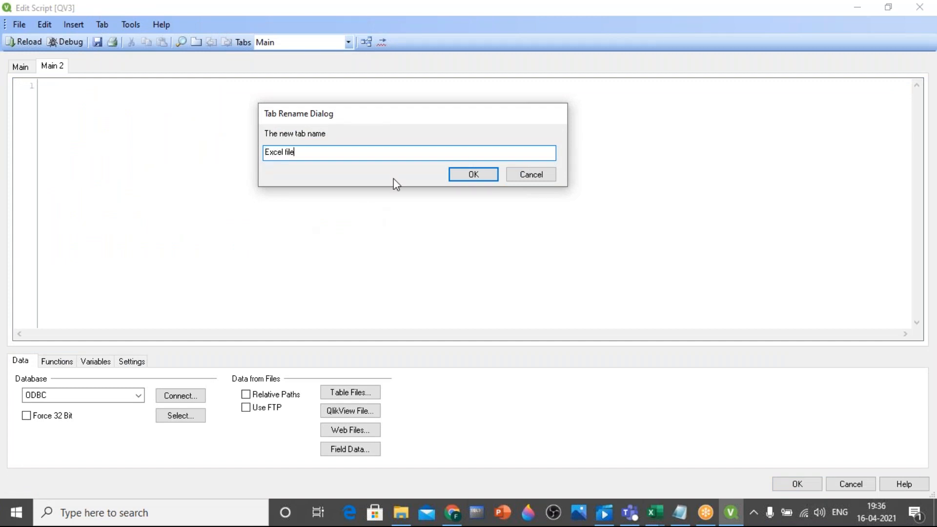
pyautogui.click(473, 175)
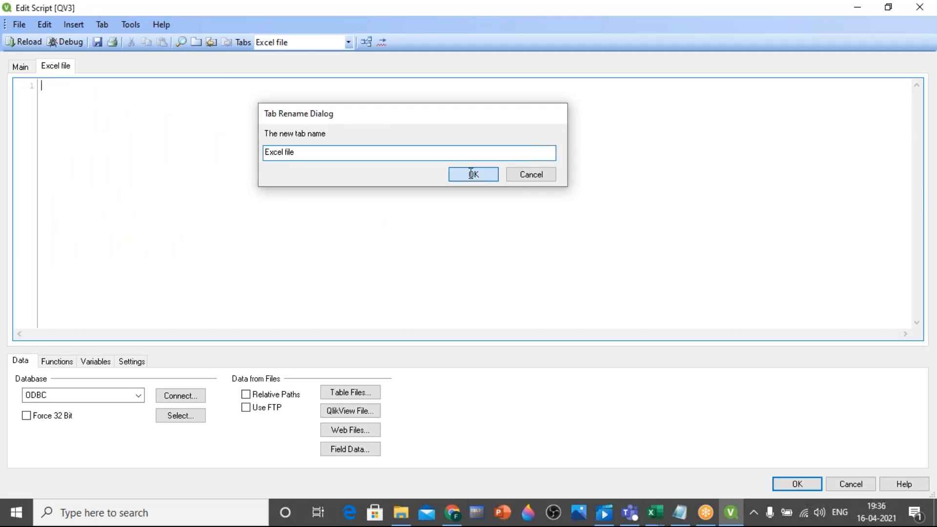
pyautogui.click(349, 392)
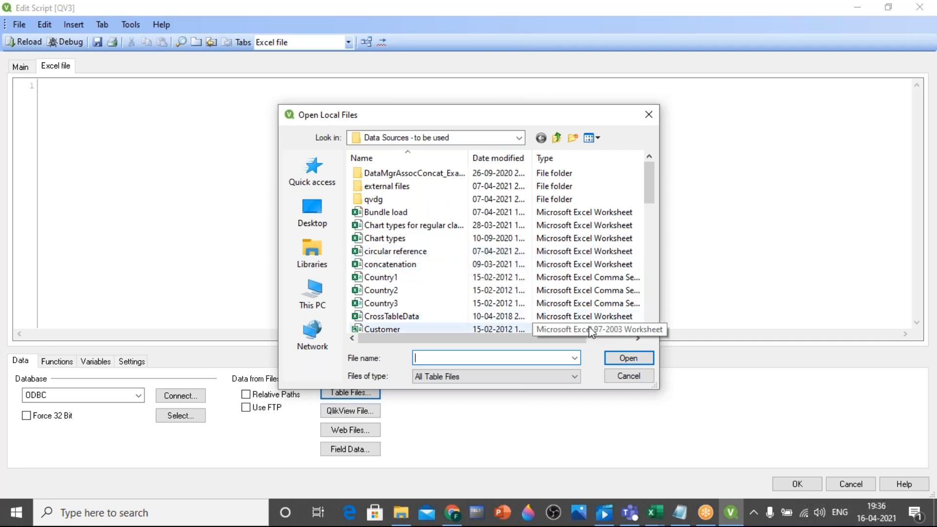
pyautogui.moveTo(574, 340); pyautogui.dragTo(639, 357)
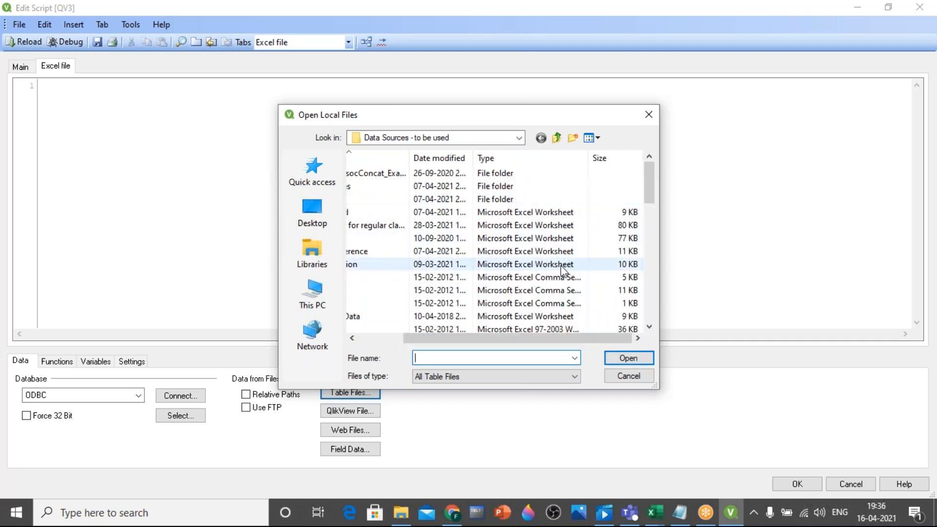
pyautogui.moveTo(510, 338); pyautogui.dragTo(462, 337)
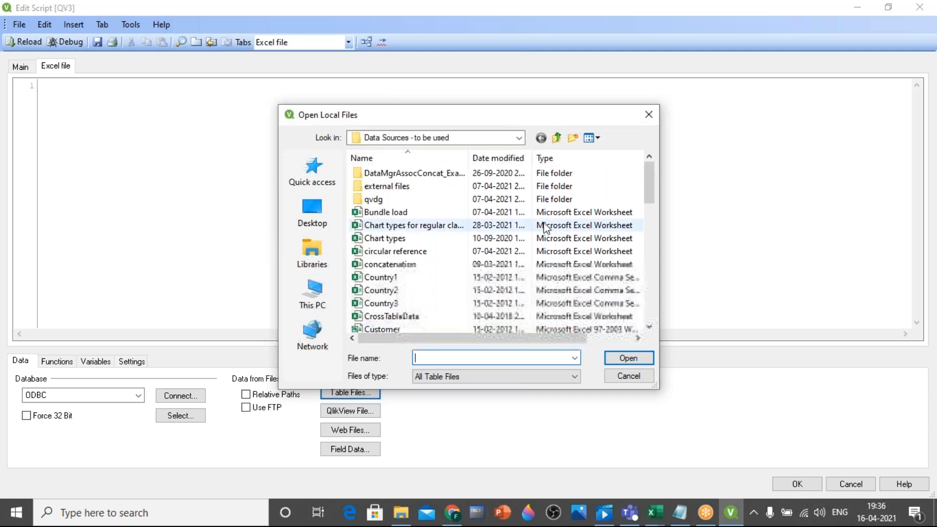
pyautogui.click(408, 215)
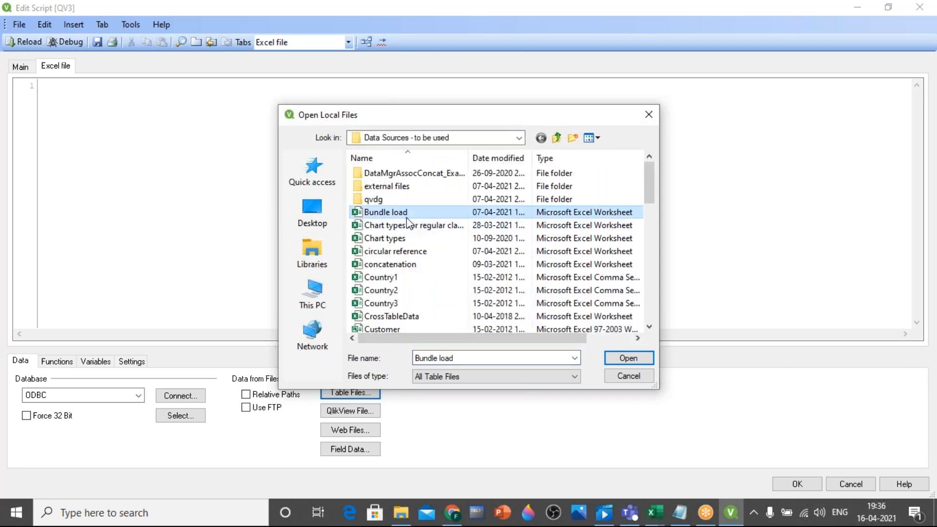
pyautogui.click(628, 357)
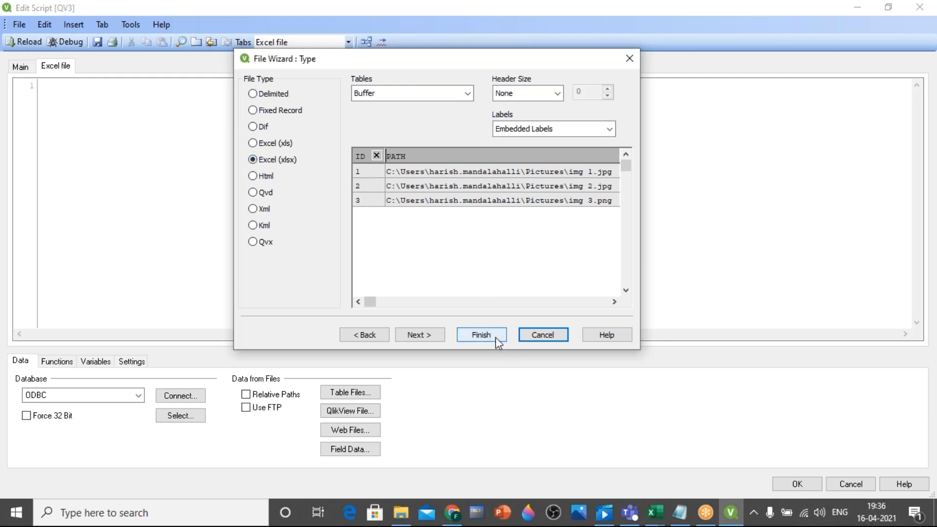
pyautogui.click(444, 97)
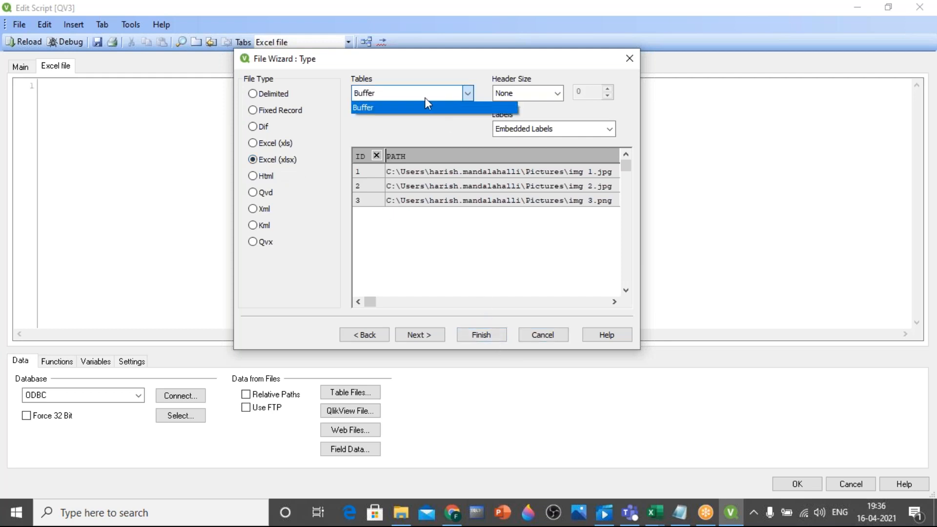
pyautogui.click(541, 336)
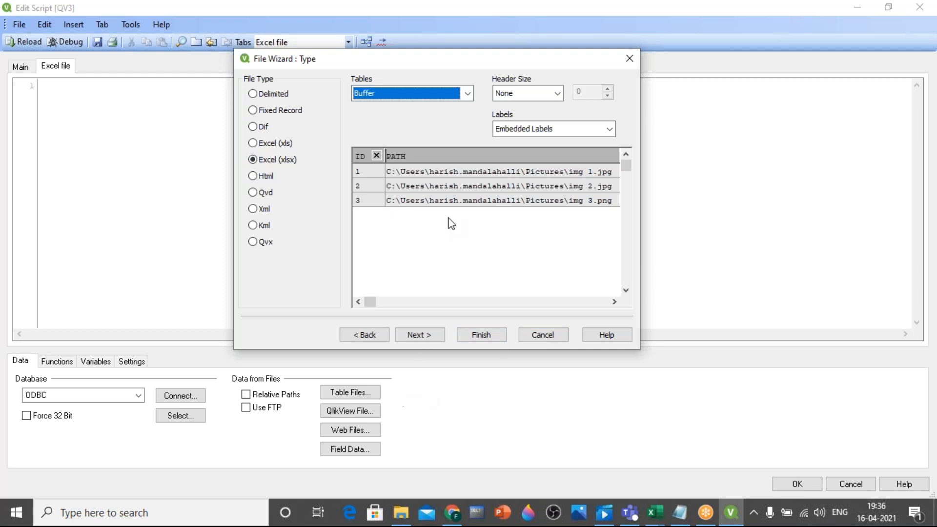
pyautogui.click(543, 336)
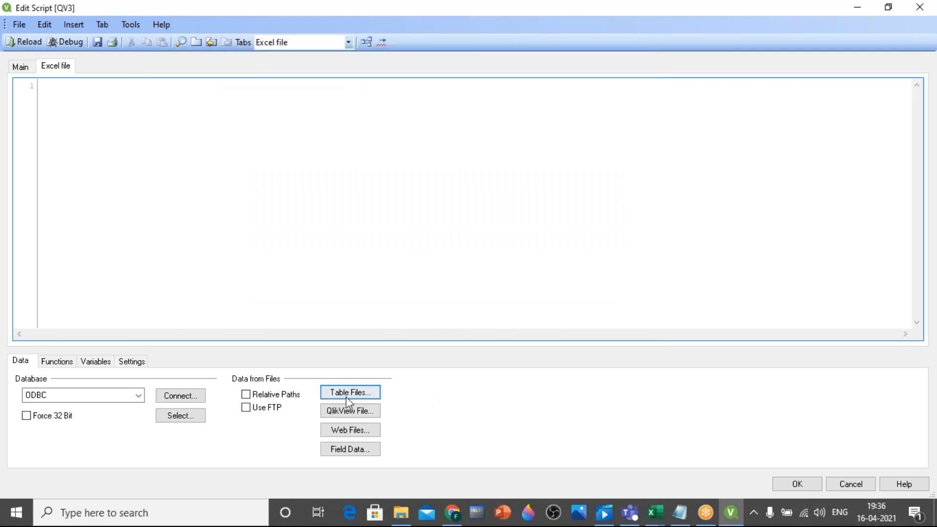
# Add a load statement for the Vertical Bar Chart sheet of the Excel file "Chart types for regular class - qlikview" with embedded labels
pyautogui.click(349, 393)
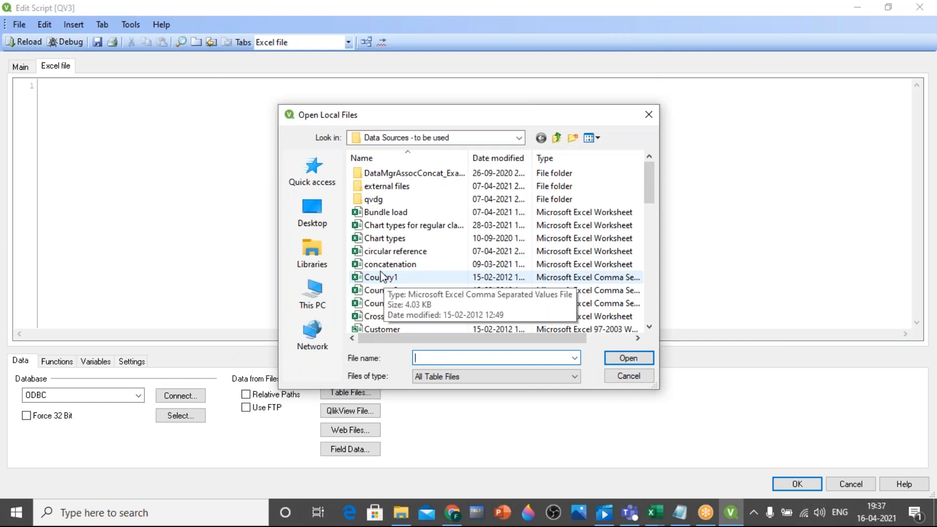
pyautogui.click(385, 228)
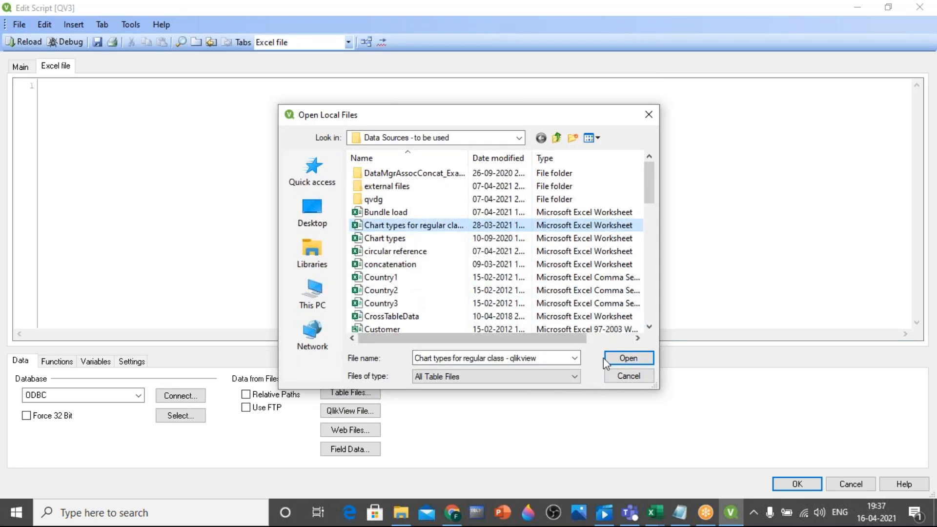
pyautogui.click(627, 358)
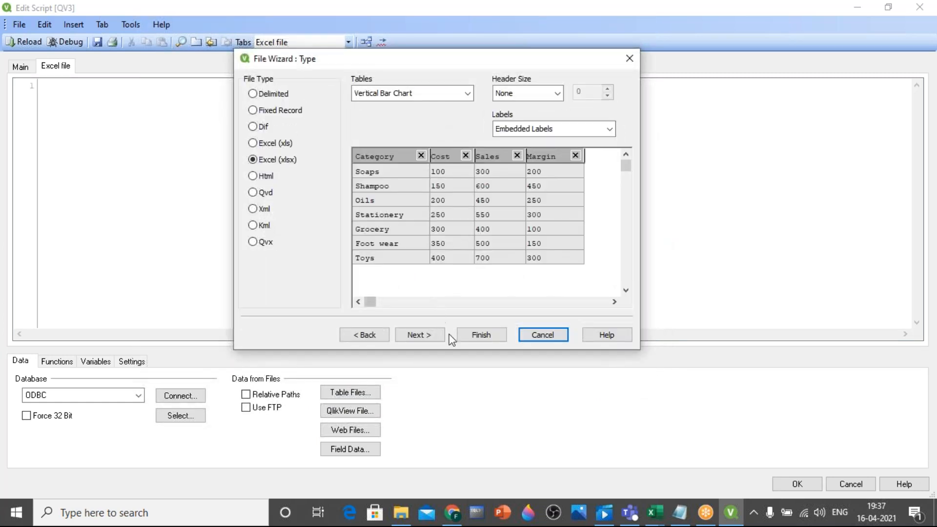
pyautogui.click(489, 336)
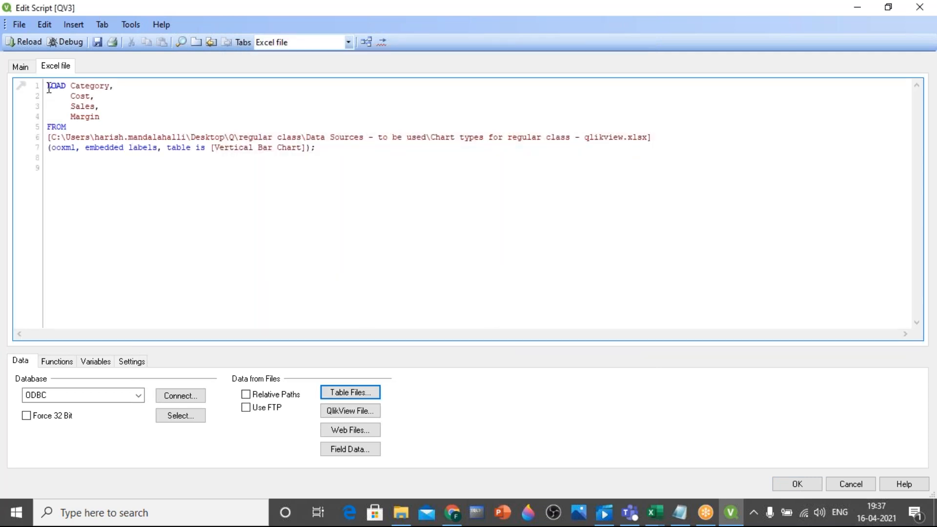
pyautogui.moveTo(49, 85); pyautogui.dragTo(301, 176)
pyautogui.click(334, 210)
# Save the document as "Apriltest2" and reload the script, closing the sheet properties without adding any listbox fields
pyautogui.click(97, 42)
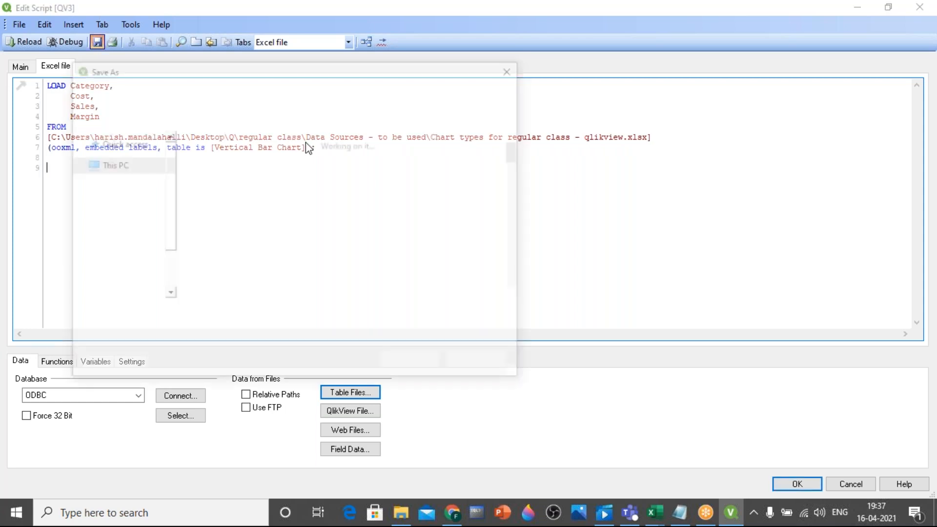
pyautogui.write('April')
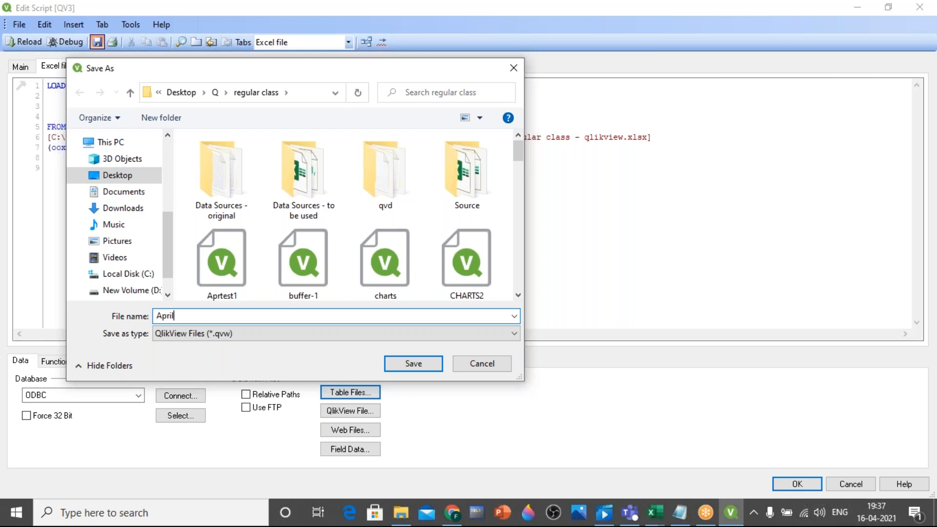
pyautogui.write('test2')
pyautogui.click(405, 364)
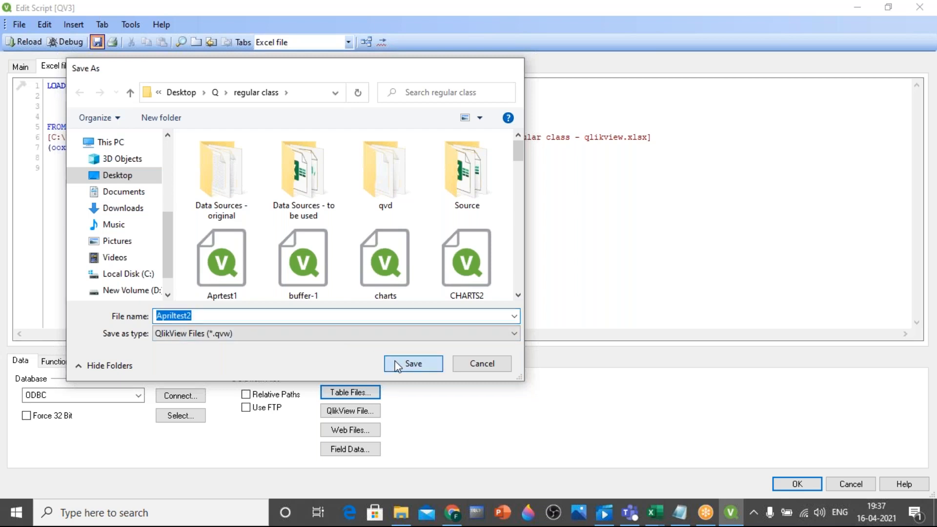
pyautogui.click(28, 42)
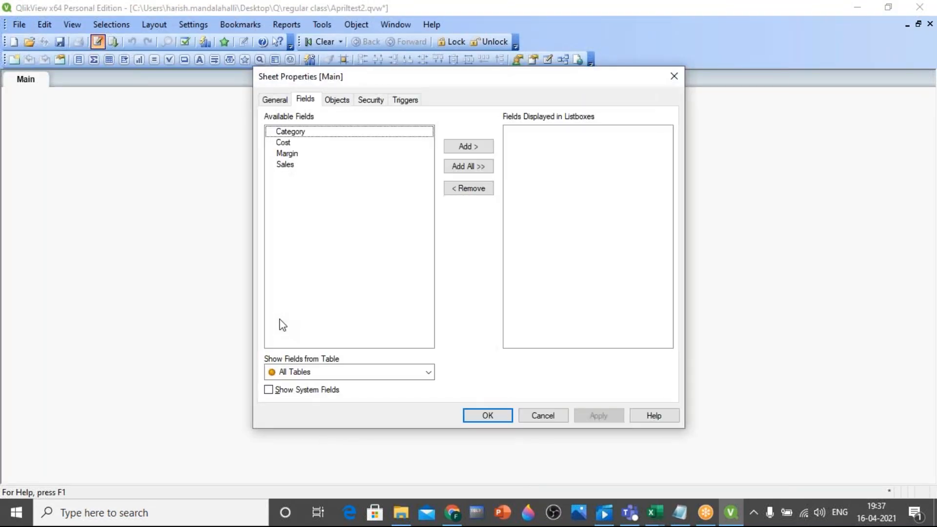
pyautogui.click(485, 420)
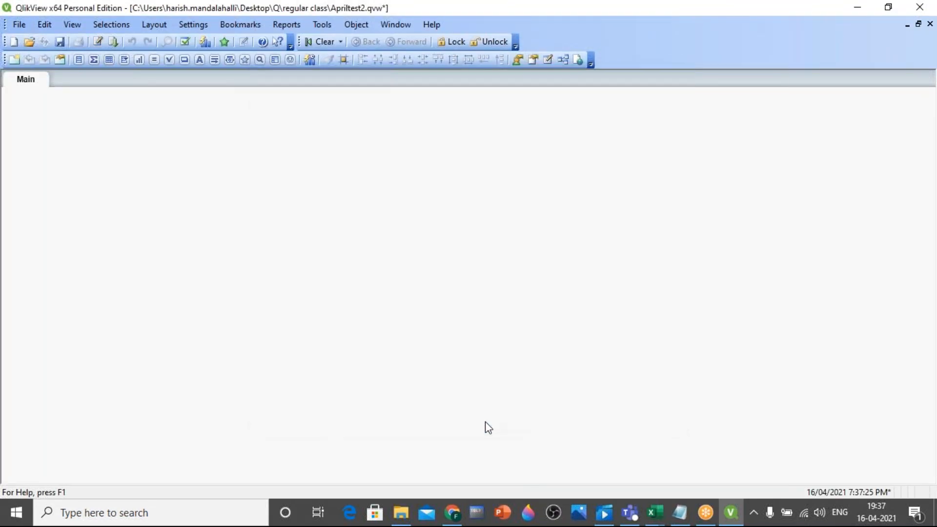
# Preview the rows of the loaded Vertical Bar Chart table in the table viewer and return to the sheet
pyautogui.hotkey('ctrl', 't')
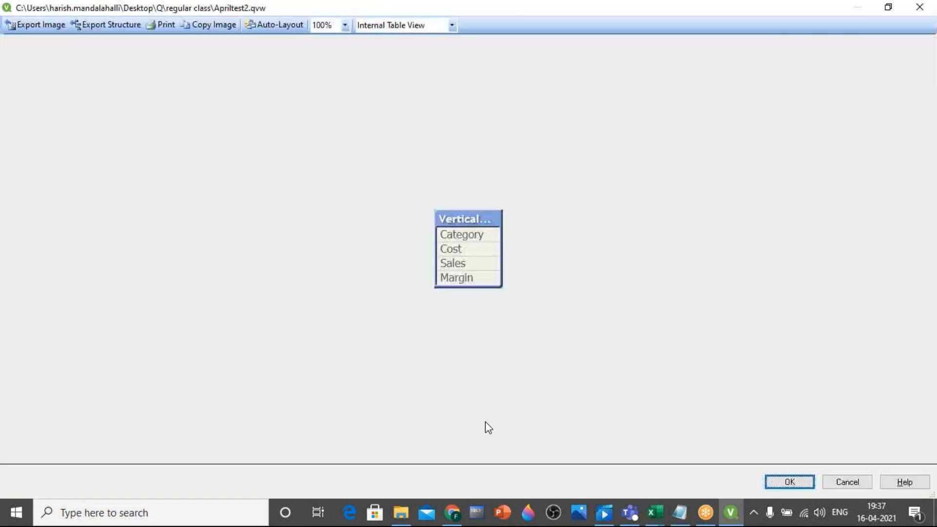
pyautogui.rightClick(461, 218)
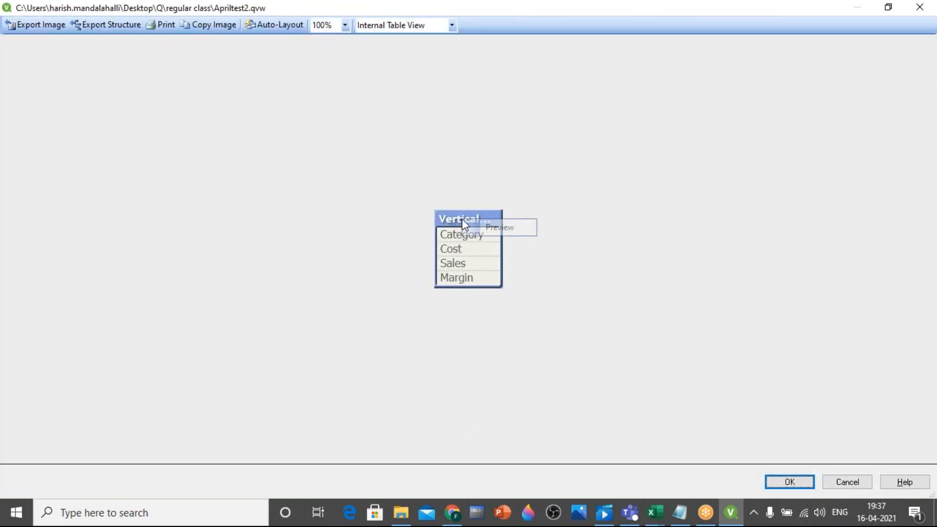
pyautogui.click(491, 233)
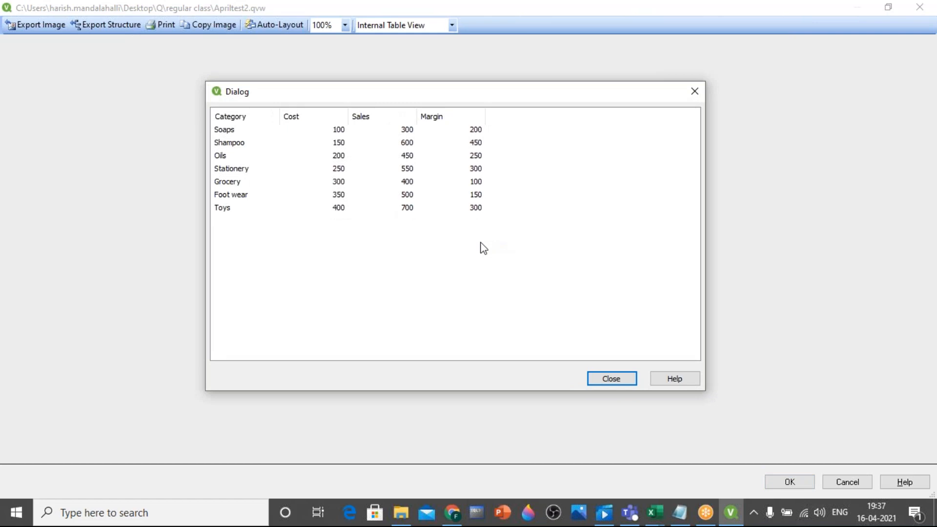
pyautogui.click(611, 379)
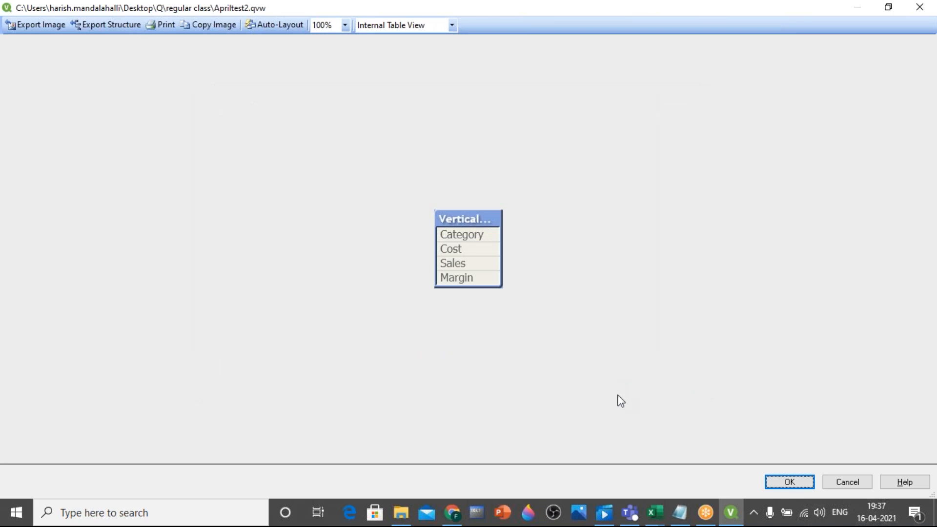
pyautogui.click(918, 8)
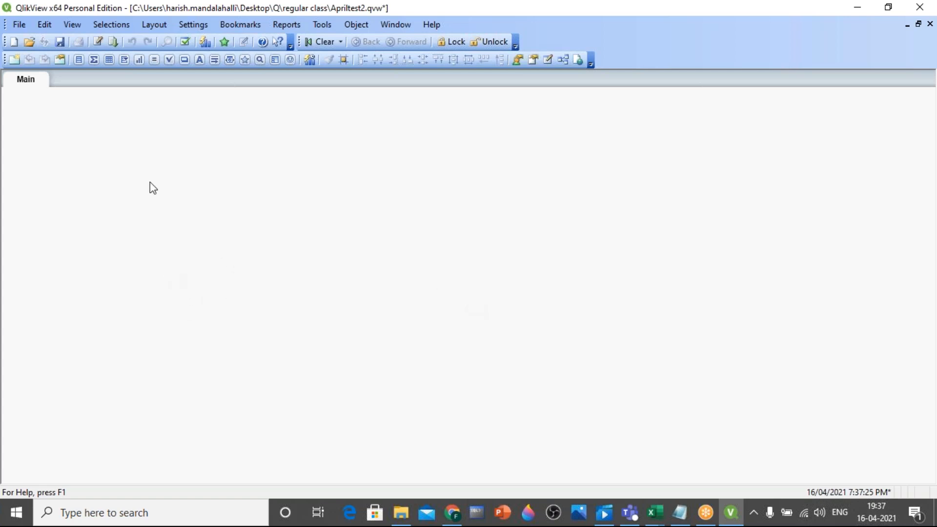
# Reopen the load script and name the table by adding the label "Table1:" on a new line above the LOAD statement
pyautogui.click(97, 42)
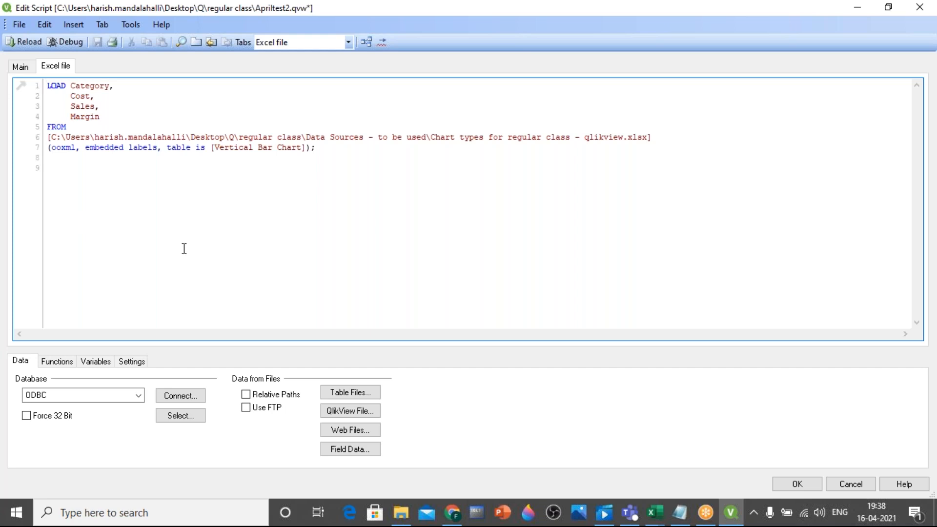
pyautogui.press('Return')
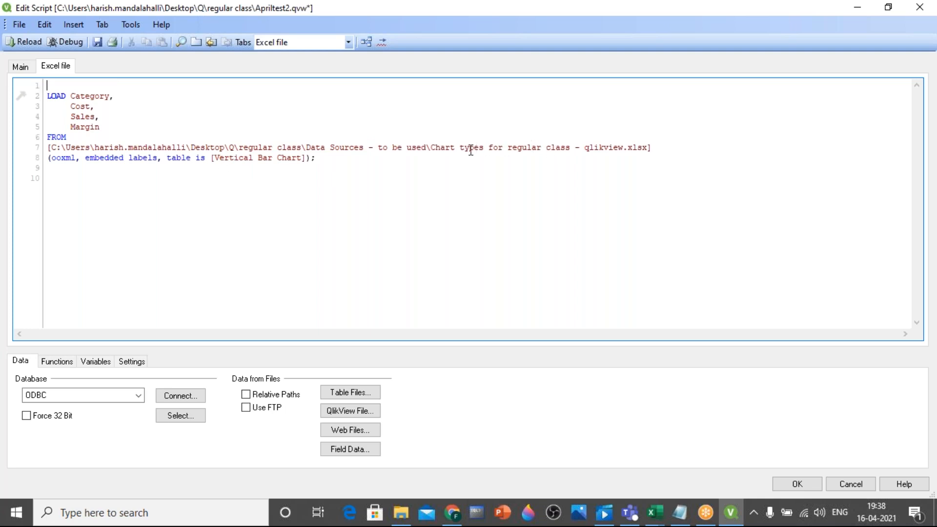
pyautogui.moveTo(431, 146); pyautogui.dragTo(651, 159)
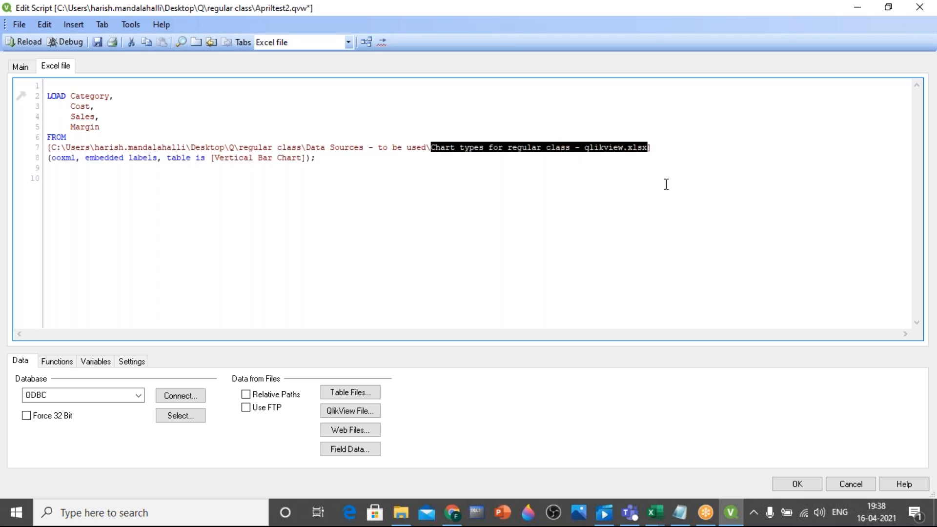
pyautogui.click(659, 167)
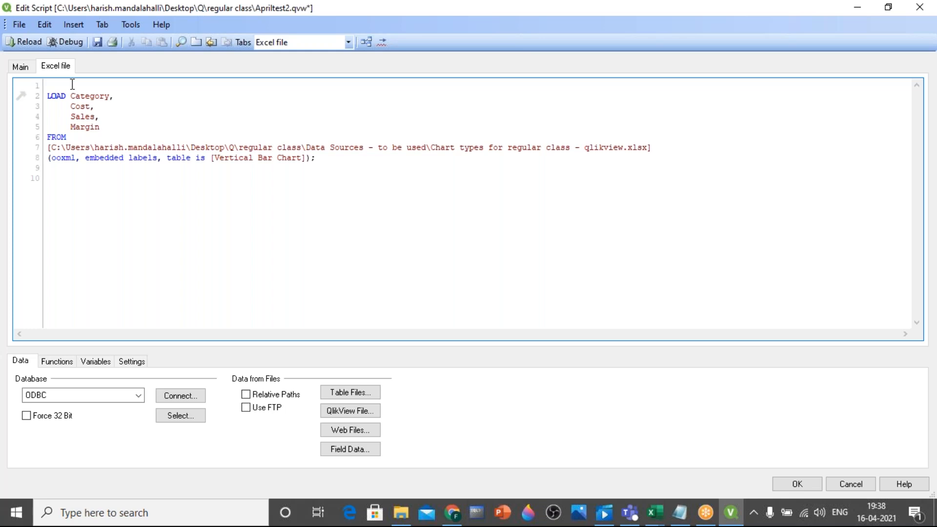
pyautogui.write('Table1')
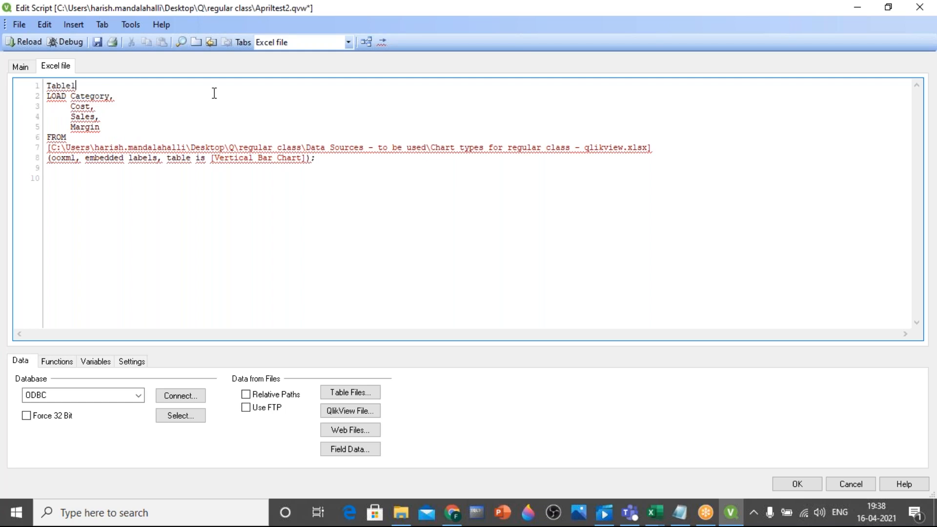
pyautogui.write(':')
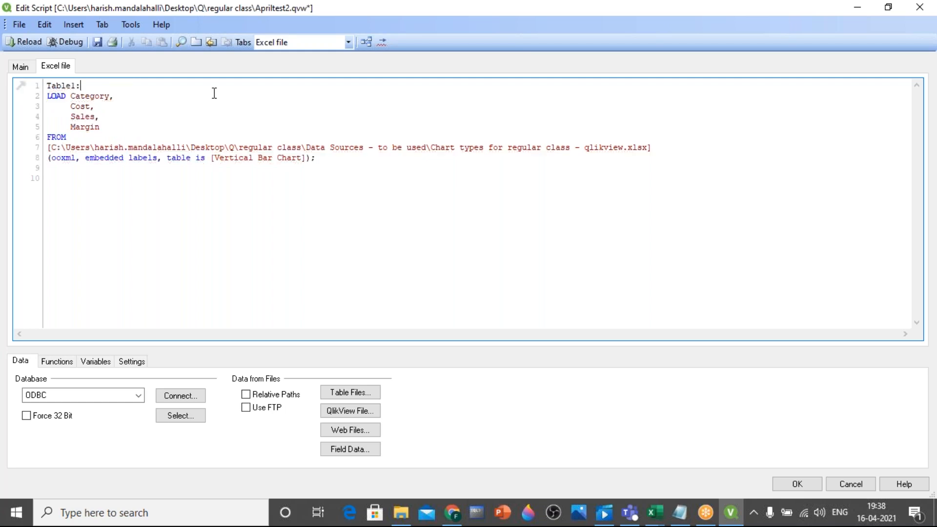
pyautogui.press('BackSpace')
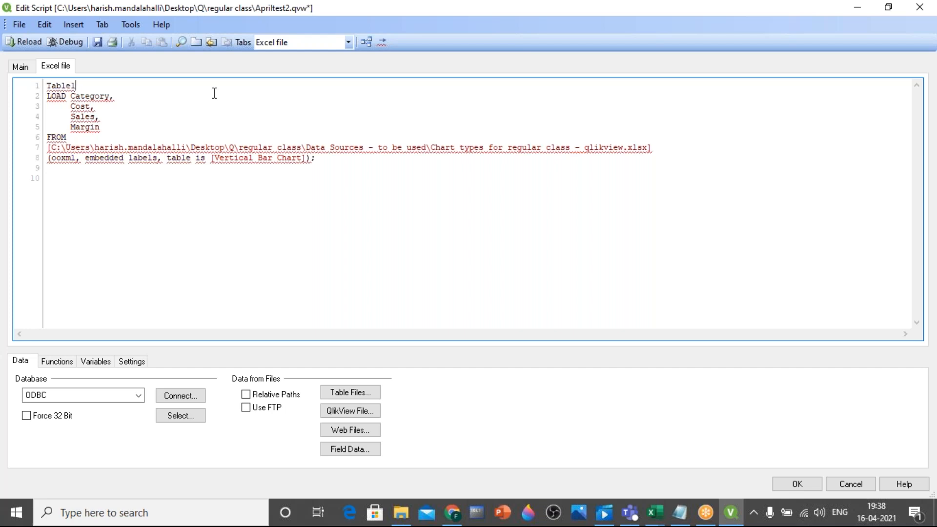
pyautogui.write(';')
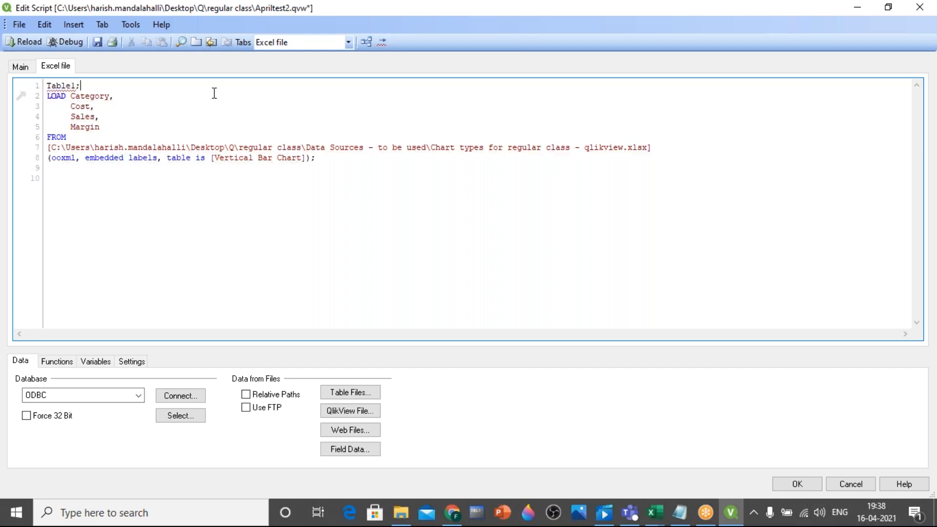
pyautogui.press('BackSpace')
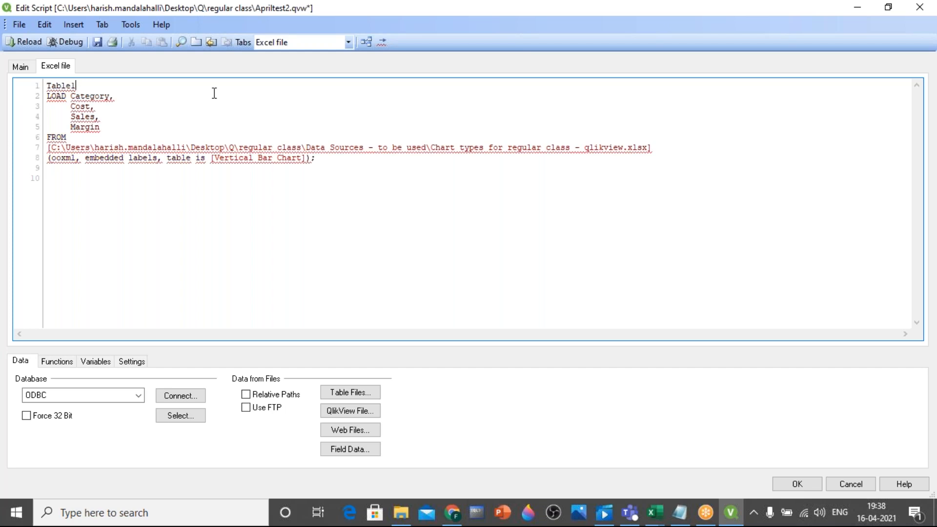
pyautogui.write(':')
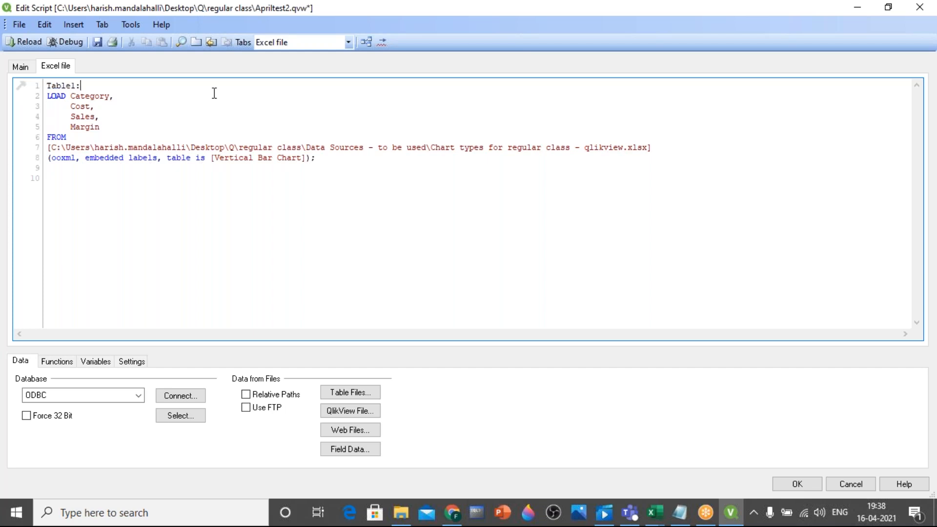
# Reload the script without adding listbox fields and check the table's name in the table viewer
pyautogui.click(33, 43)
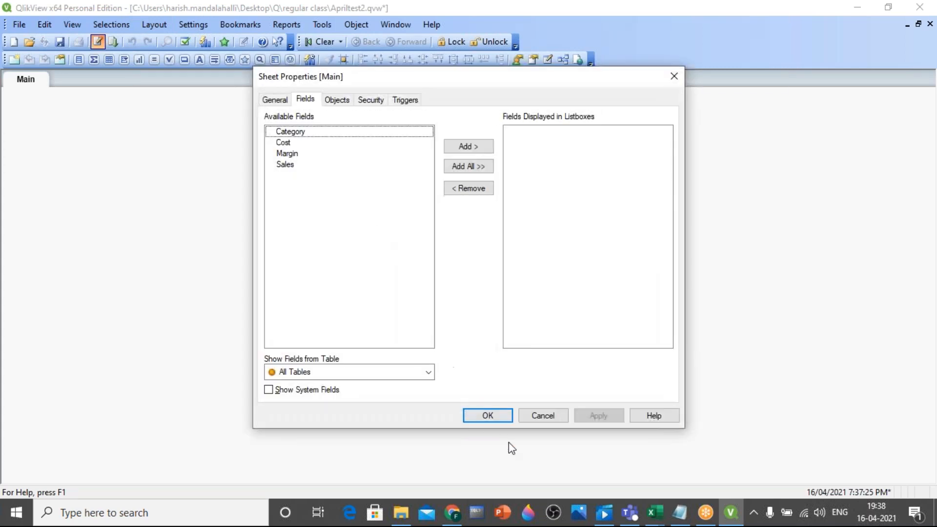
pyautogui.click(498, 419)
pyautogui.hotkey('ctrl', 't')
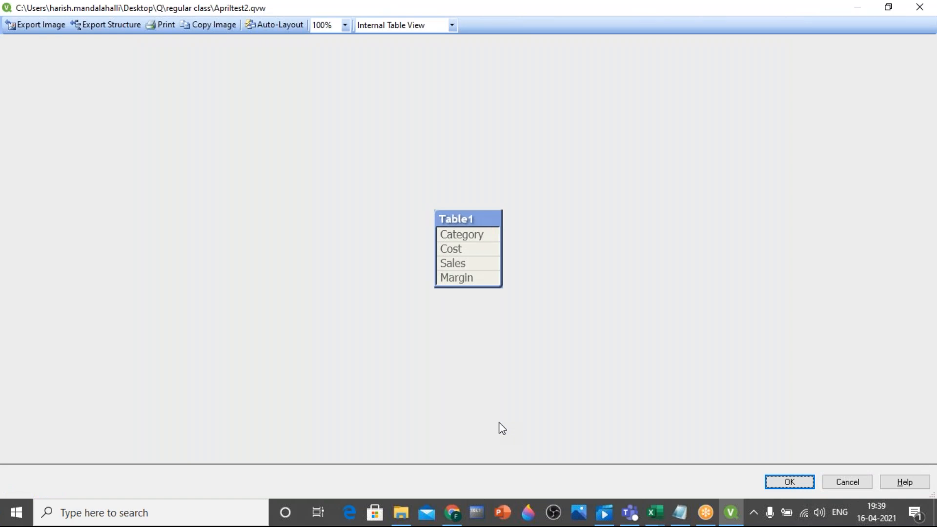
pyautogui.click(920, 7)
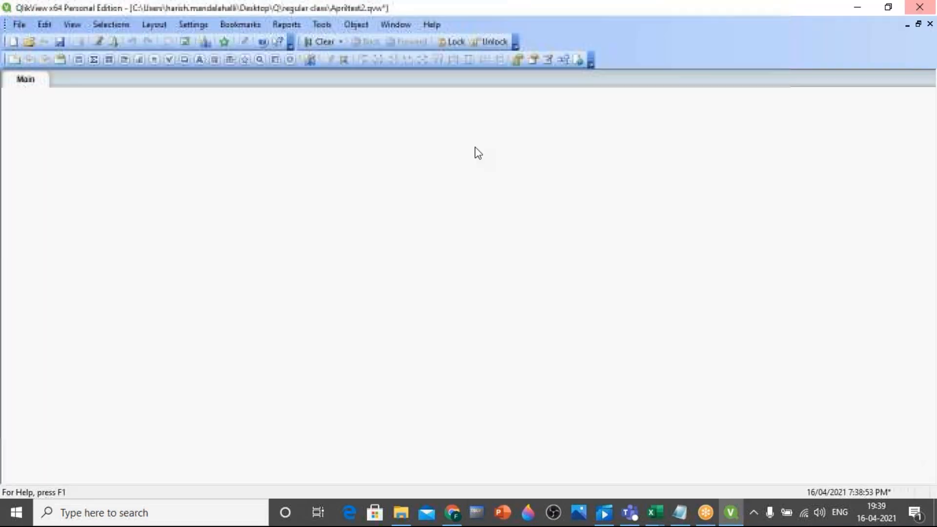
# Reopen the load script and compare its source path with the "Chart types for regular class - qlikview" file in File Explorer, returning to the script
pyautogui.click(98, 41)
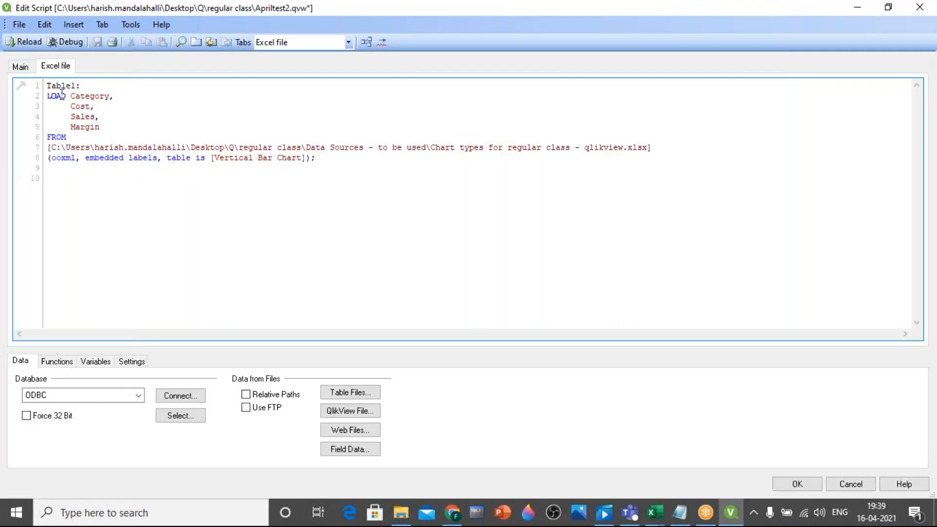
pyautogui.moveTo(49, 84); pyautogui.dragTo(81, 86)
pyautogui.click(90, 95)
pyautogui.click(401, 512)
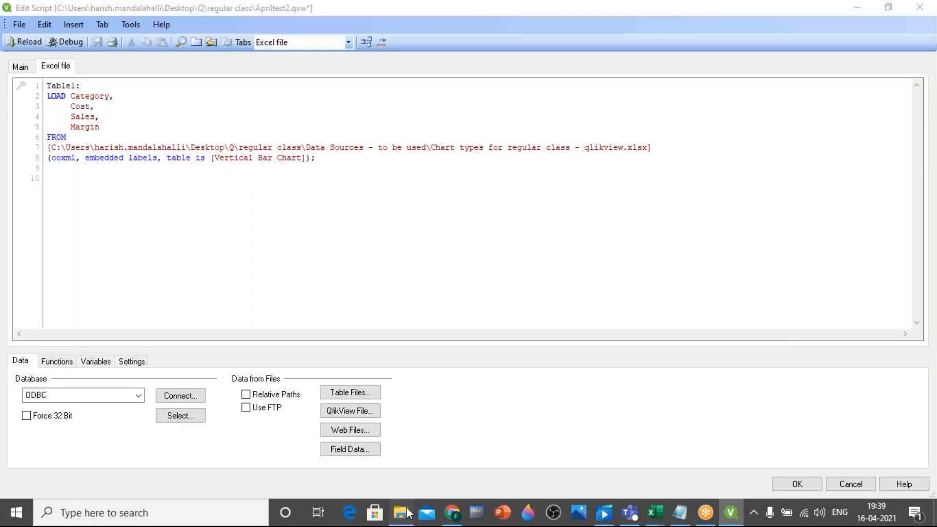
pyautogui.click(188, 143)
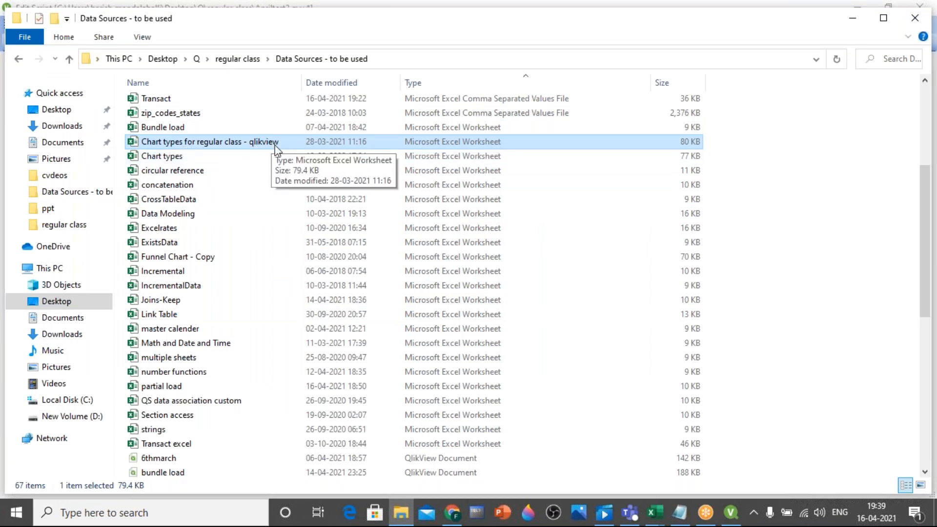
pyautogui.click(730, 517)
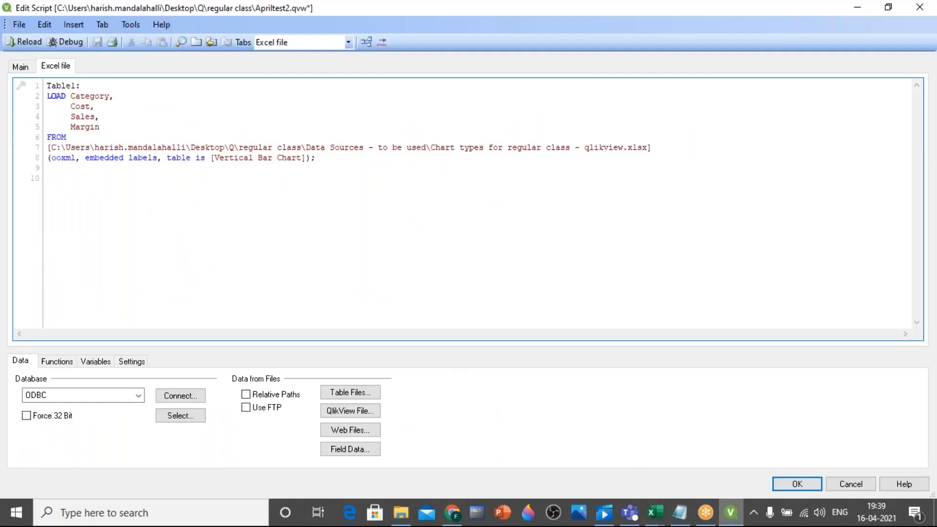
# Change the table label in the script to "RC:" and verify the reloaded table's name in the table viewer
pyautogui.moveTo(76, 86); pyautogui.dragTo(47, 86)
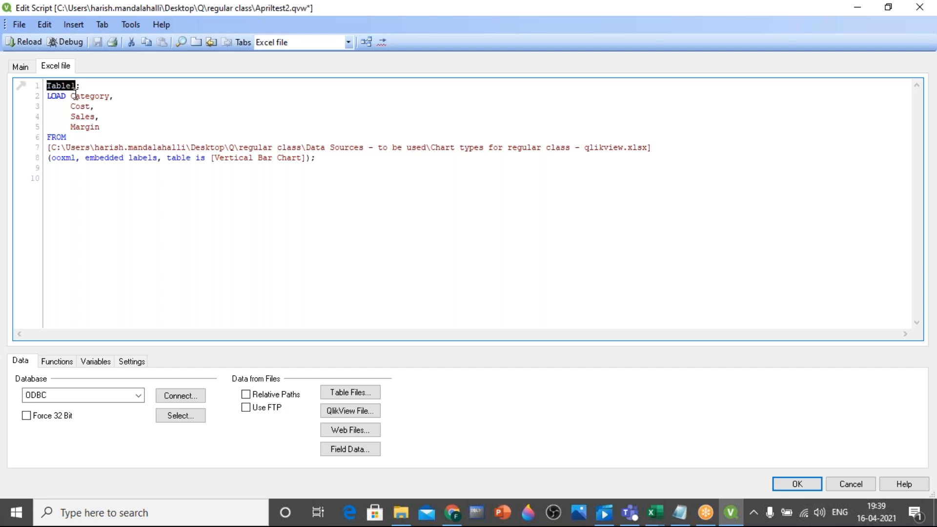
pyautogui.write('RC:')
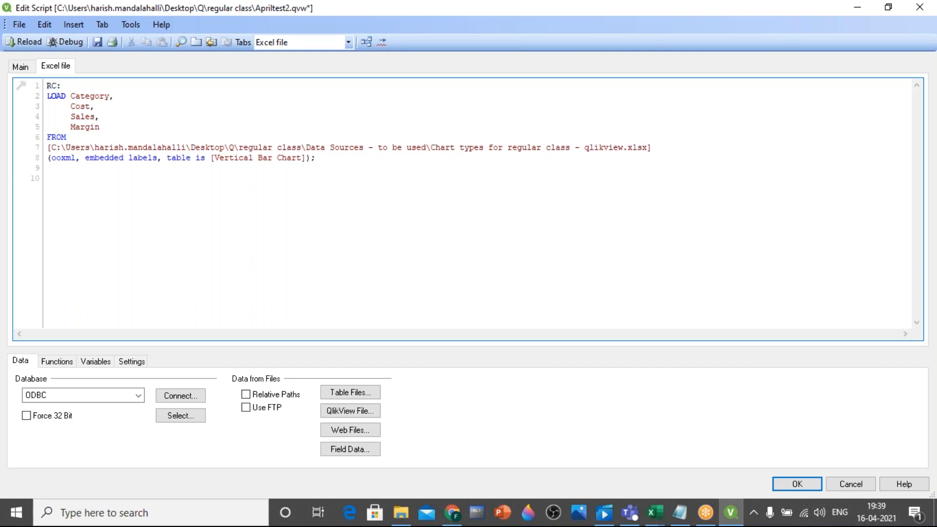
pyautogui.click(24, 41)
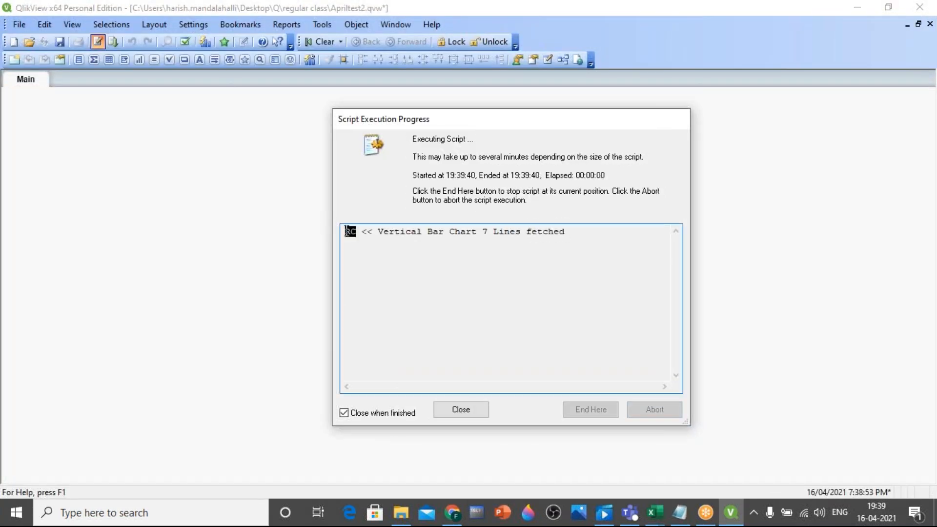
pyautogui.click(488, 415)
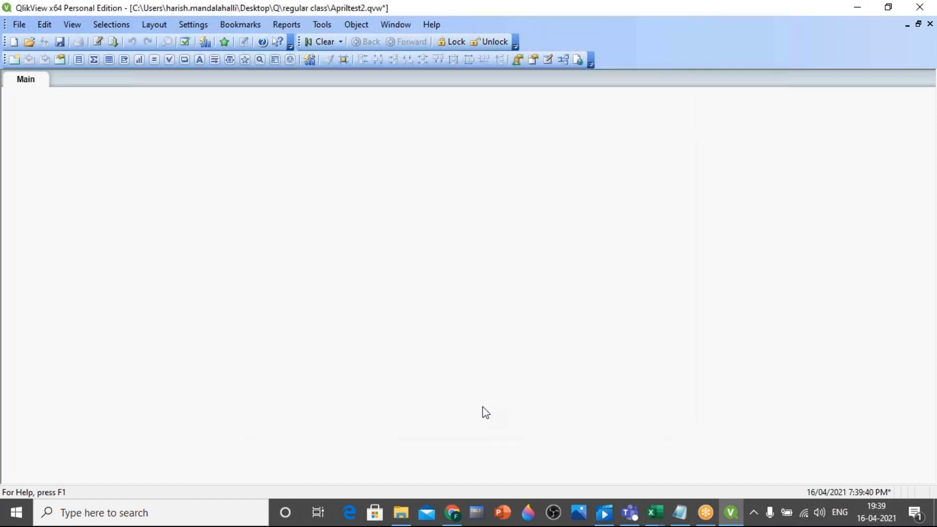
pyautogui.hotkey('ctrl', 't')
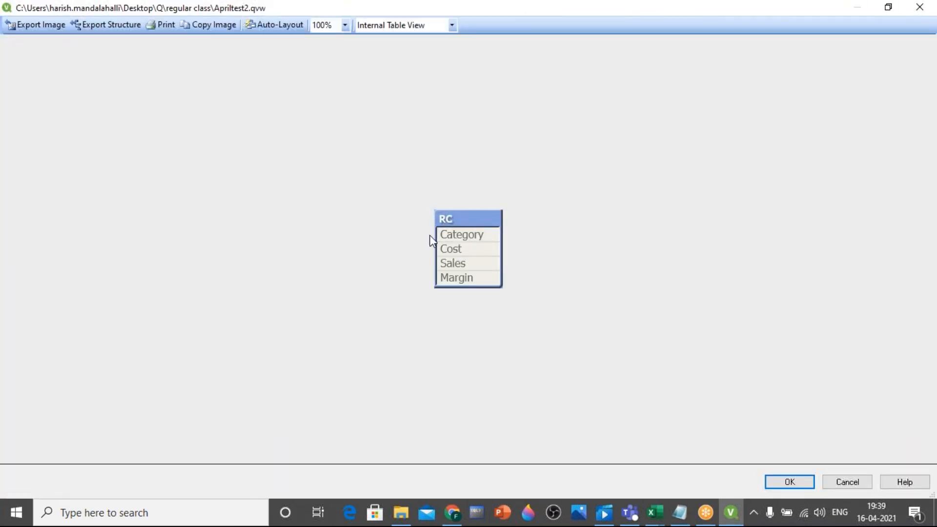
pyautogui.click(932, 11)
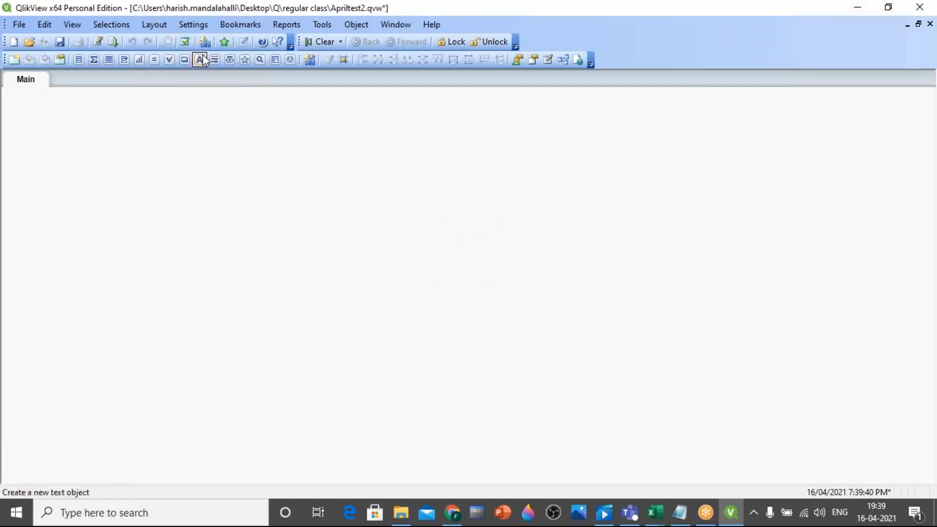
# Reopen the load script and add a new script tab named "pipe"
pyautogui.click(98, 42)
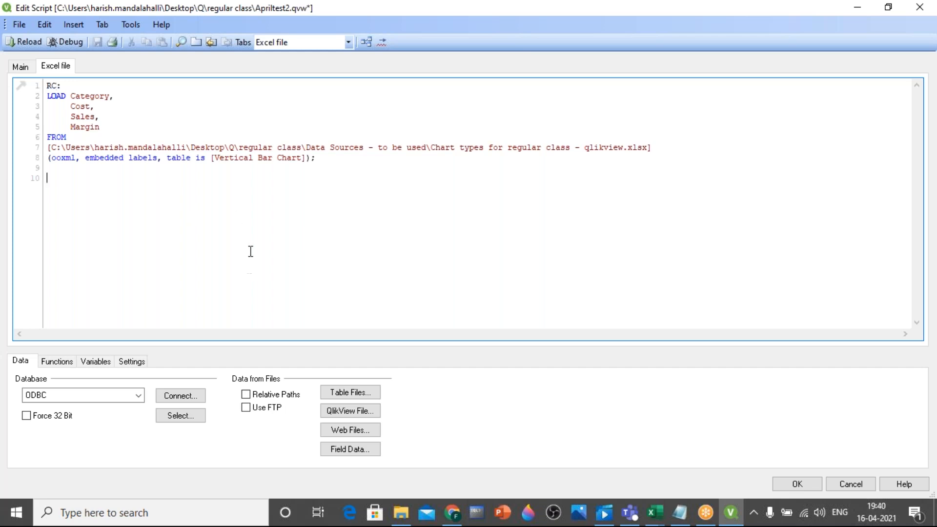
pyautogui.click(105, 24)
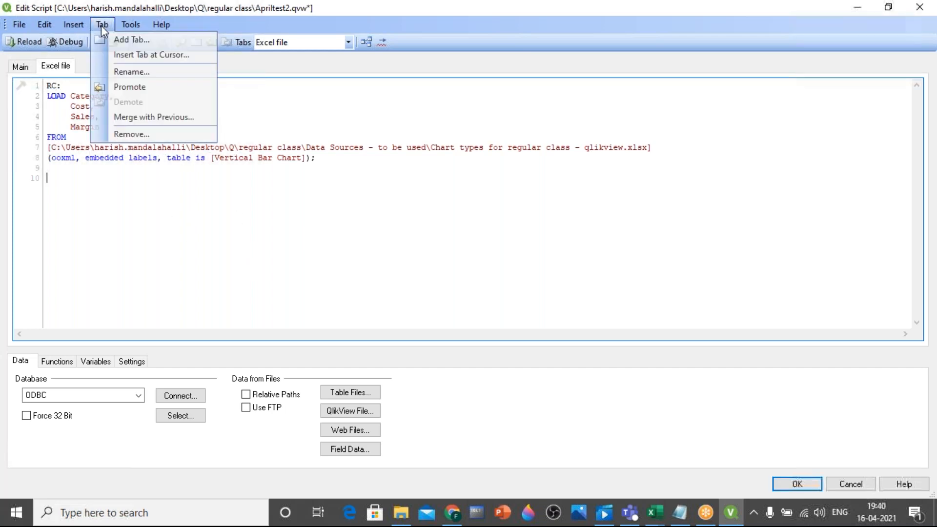
pyautogui.click(128, 39)
pyautogui.write('pipe')
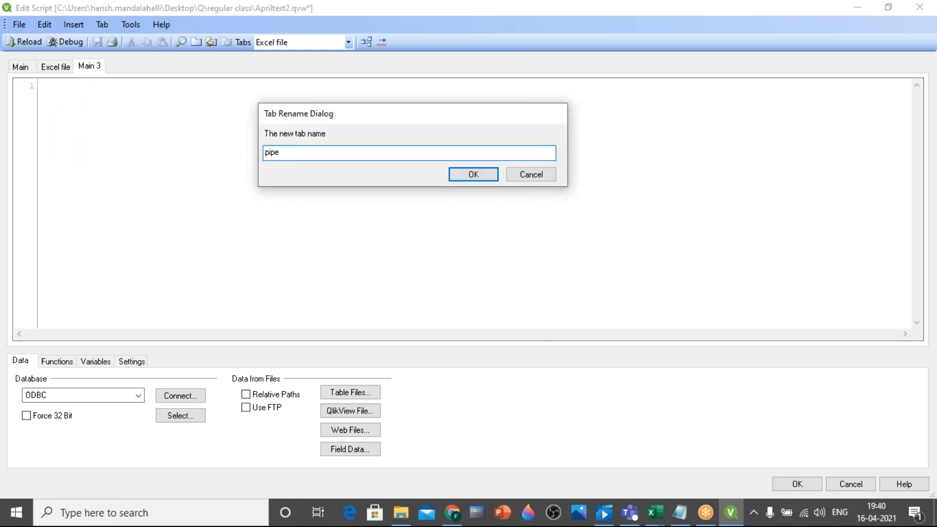
pyautogui.press('Return')
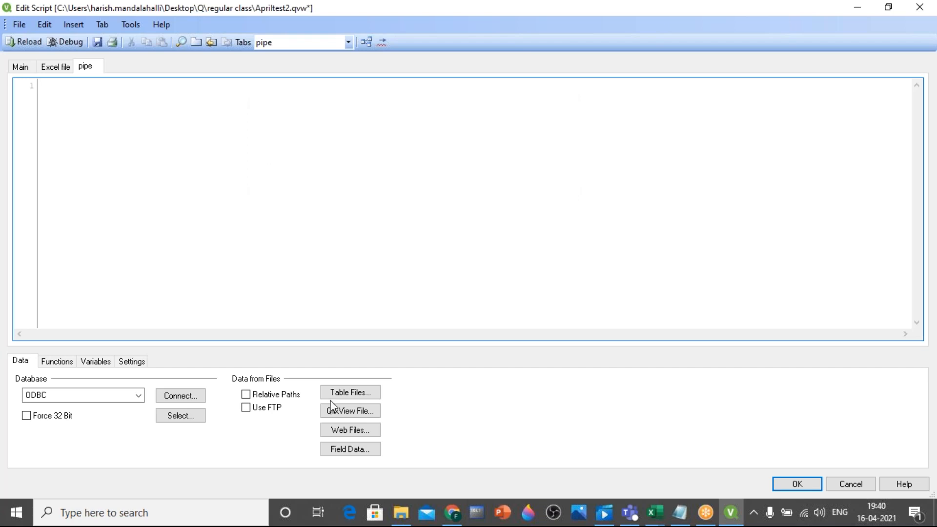
# Open the Pipedelimited text file as a table source and set its labels to Embedded Labels
pyautogui.click(345, 391)
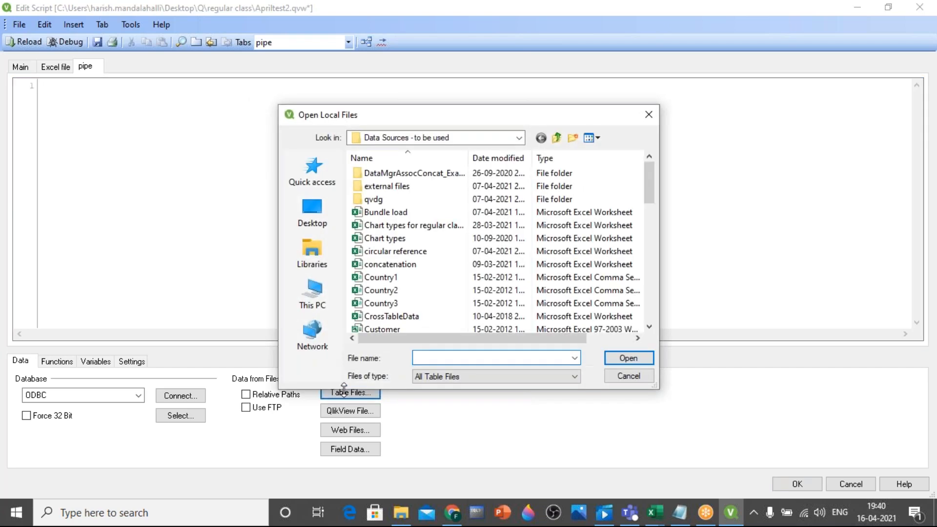
pyautogui.click(387, 251)
pyautogui.press('p')
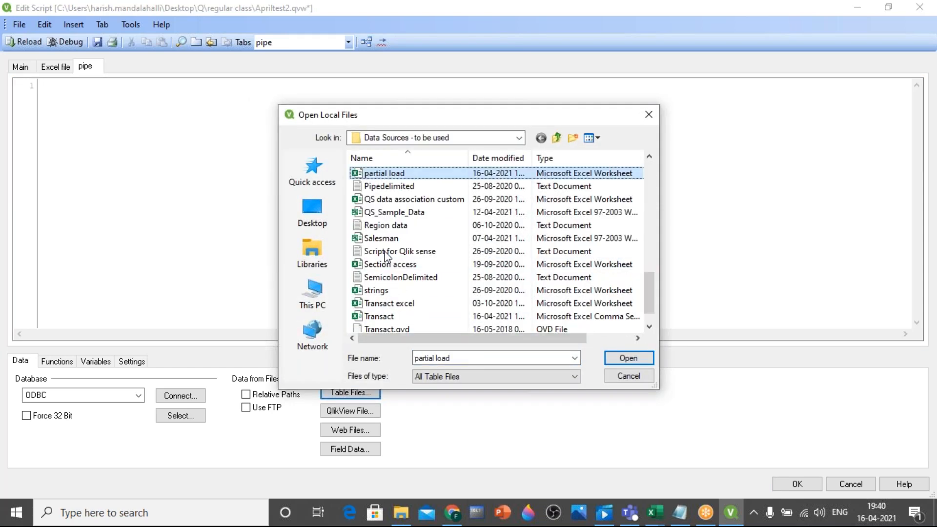
pyautogui.press('p')
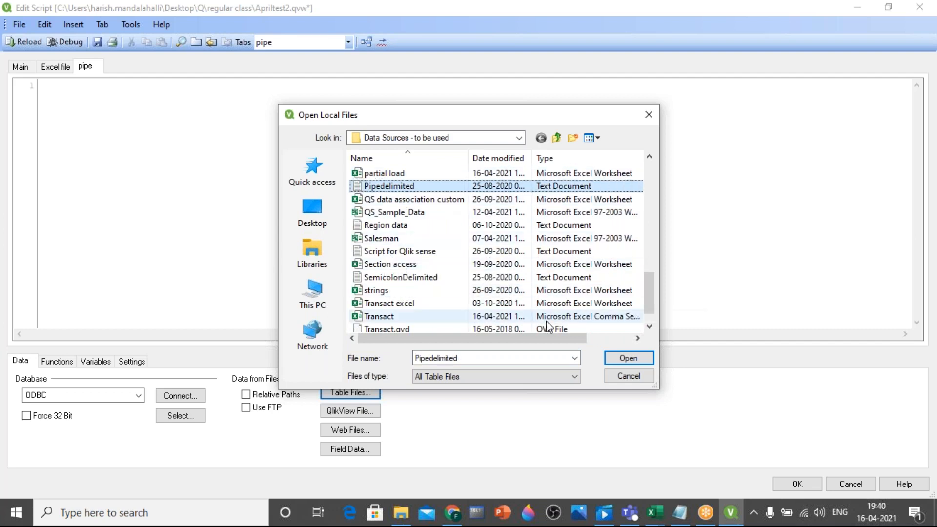
pyautogui.doubleClick(393, 188)
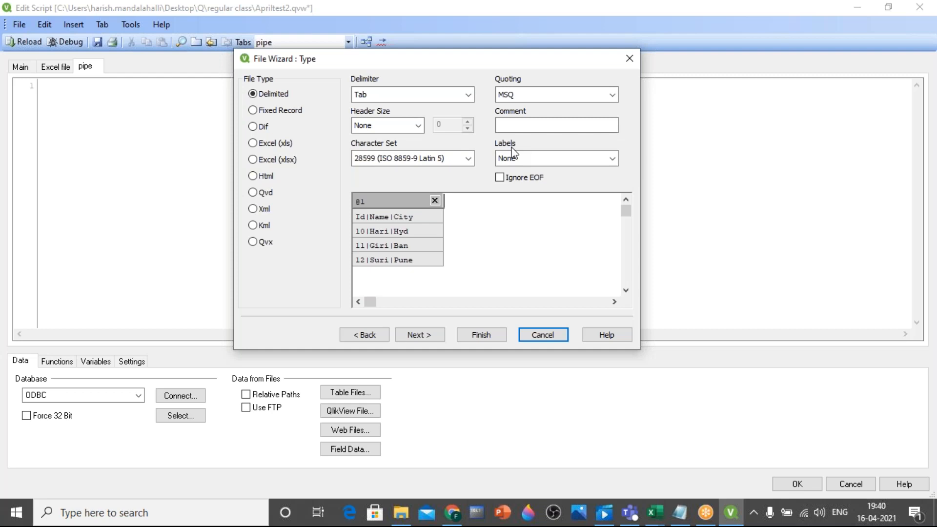
pyautogui.click(613, 158)
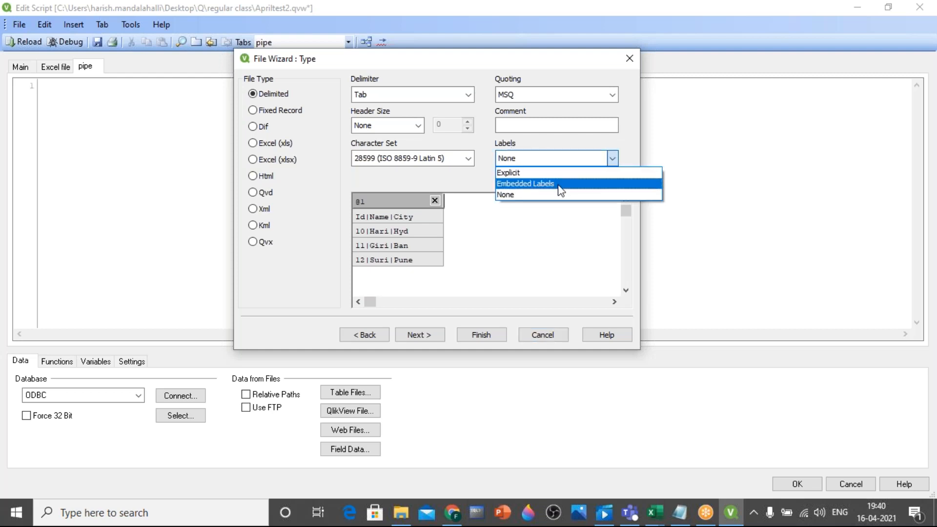
pyautogui.click(561, 190)
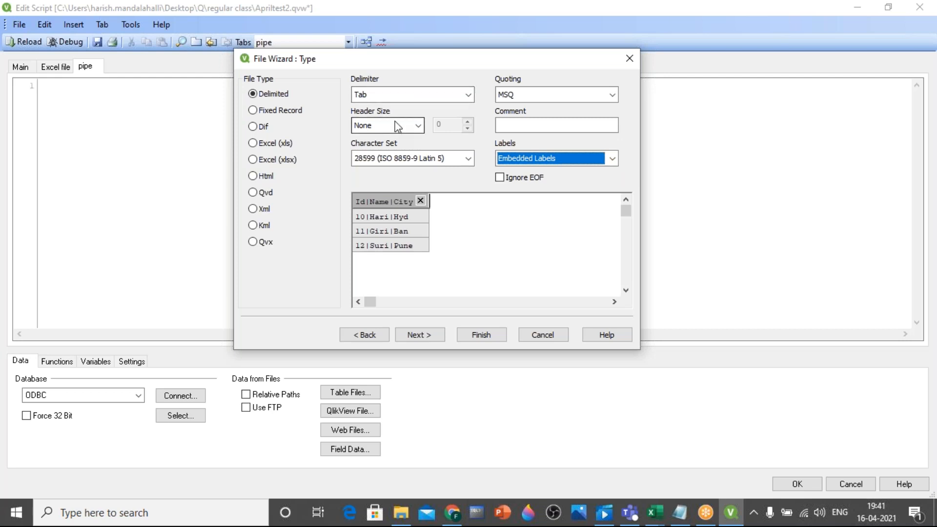
# Set a custom delimiter for the file, choosing the pipe character "|" (number 124)
pyautogui.click(469, 96)
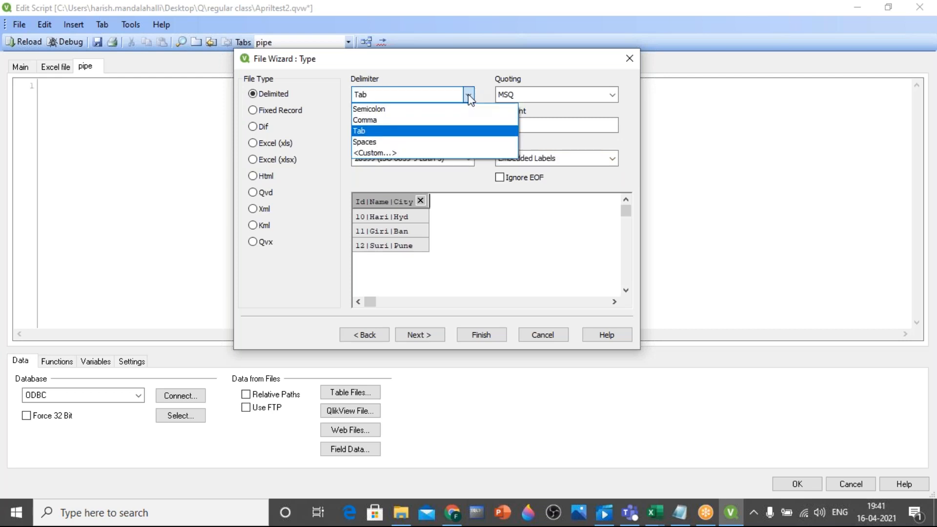
pyautogui.click(376, 152)
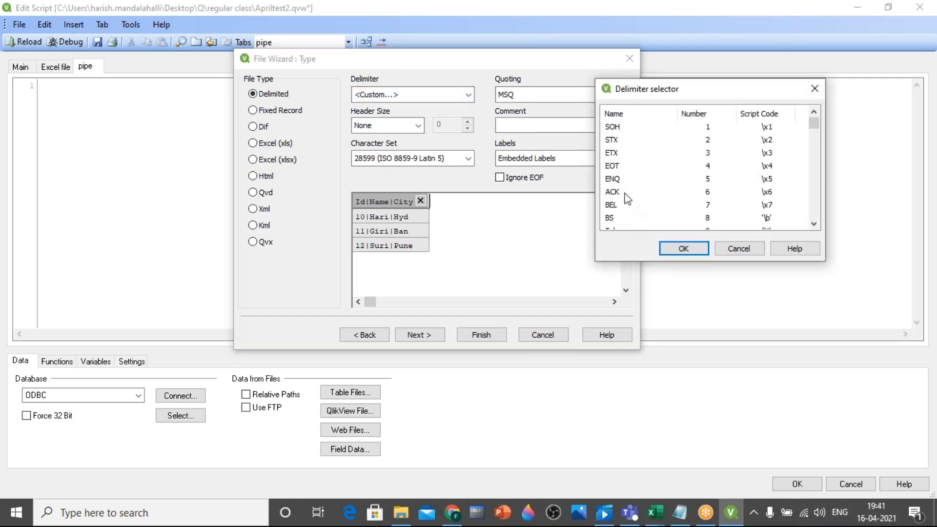
pyautogui.scroll(-16, 710, 202)
pyautogui.scroll(-20, 710, 202)
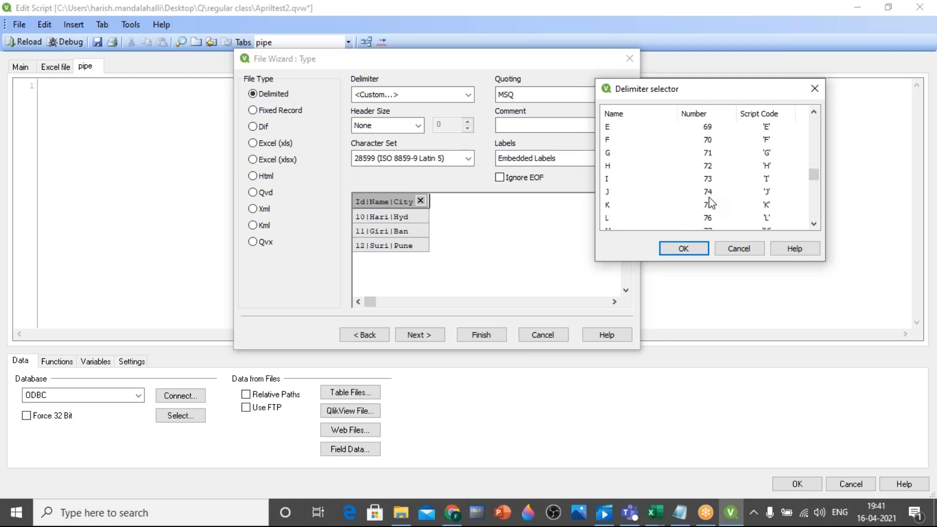
pyautogui.scroll(-2, 710, 203)
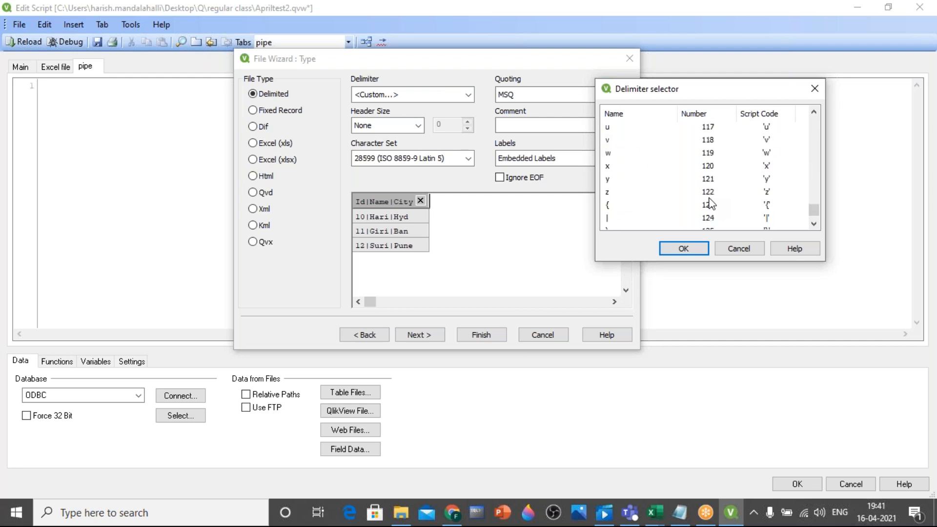
pyautogui.click(608, 219)
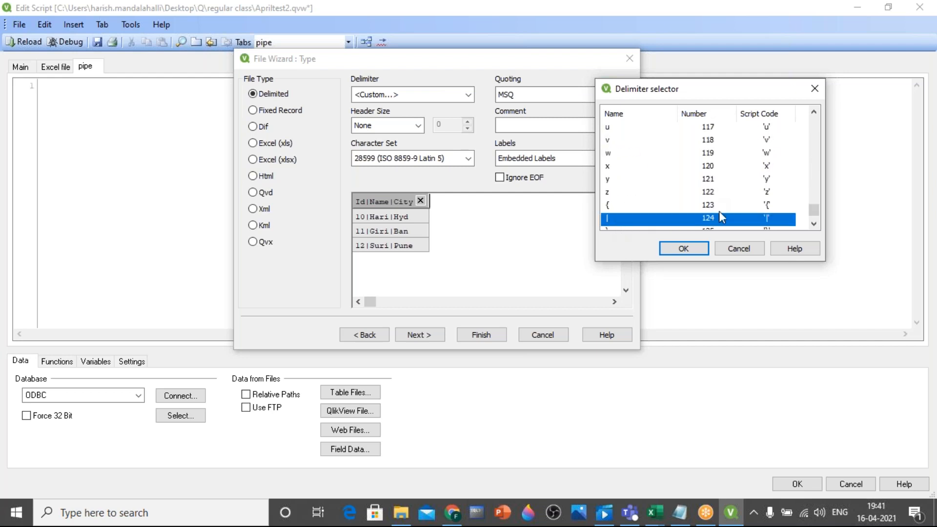
pyautogui.click(814, 224)
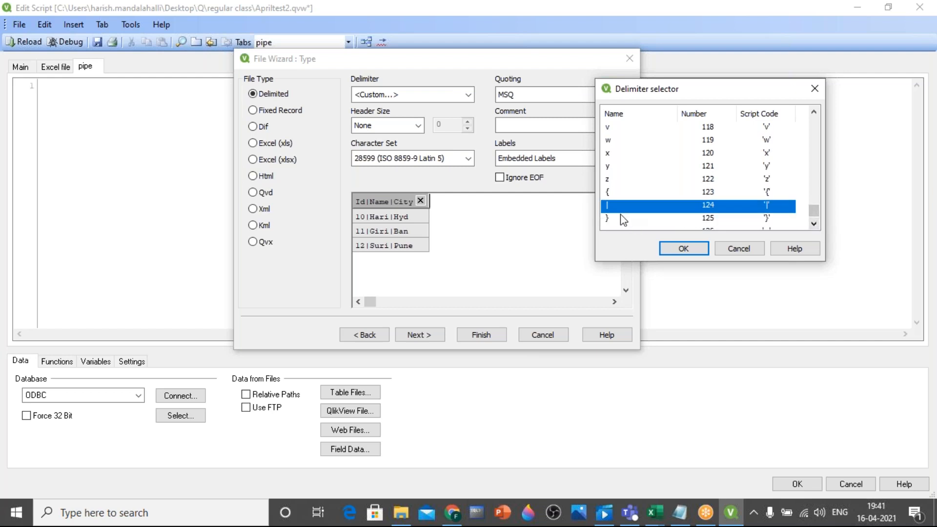
pyautogui.click(683, 249)
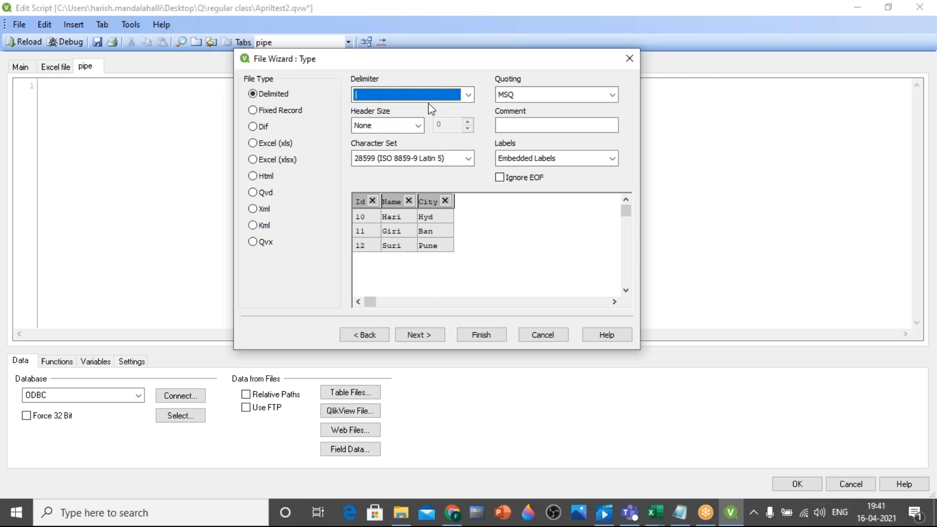
# Preview the file with the Tab delimiter for comparison and switch back to the "|" delimiter
pyautogui.click(469, 95)
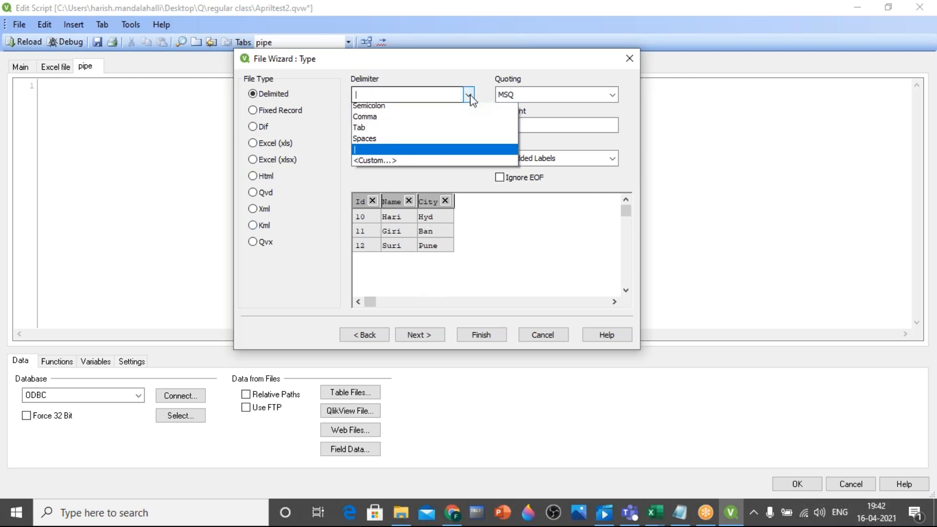
pyautogui.click(391, 132)
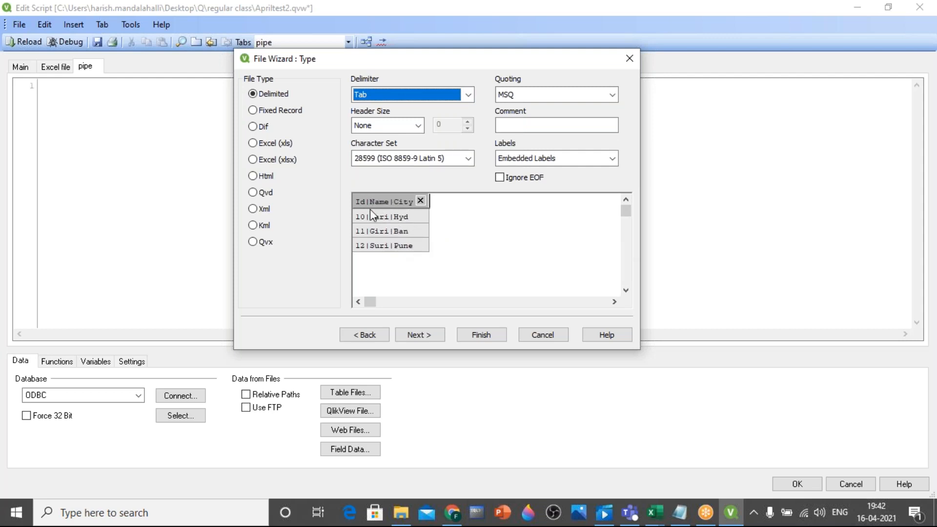
pyautogui.click(468, 96)
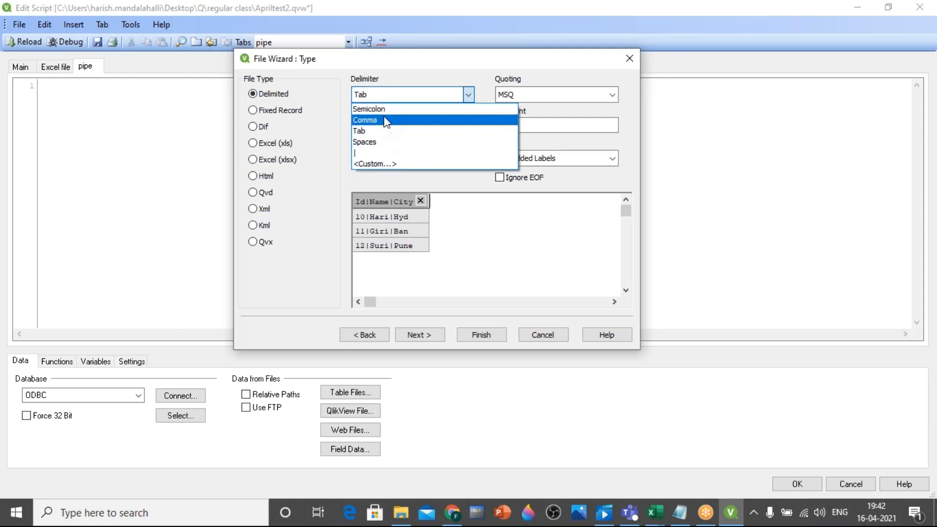
pyautogui.click(376, 153)
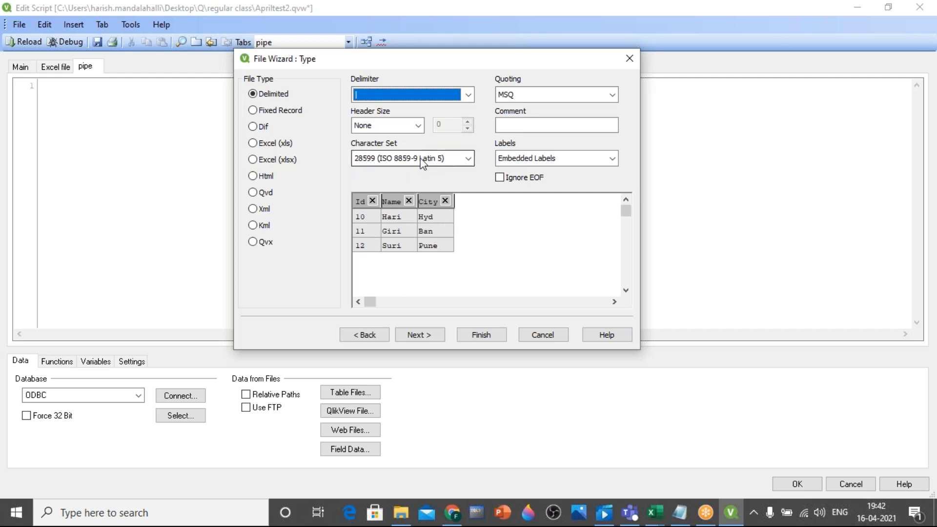
# Finish the file wizard to insert the LOAD statement for the pipe-delimited file and save the document
pyautogui.click(484, 334)
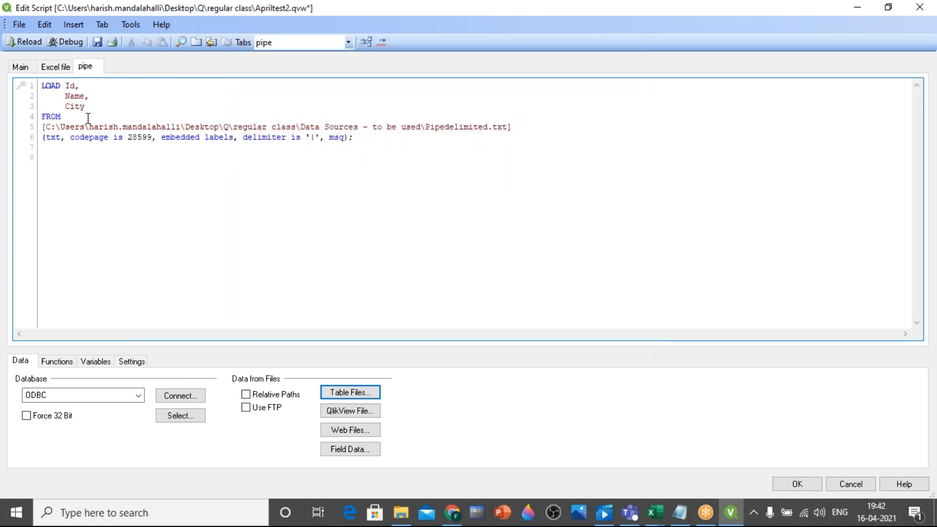
pyautogui.click(99, 45)
# Reload the script without adding listbox fields and view the loaded tables in the table viewer
pyautogui.click(28, 43)
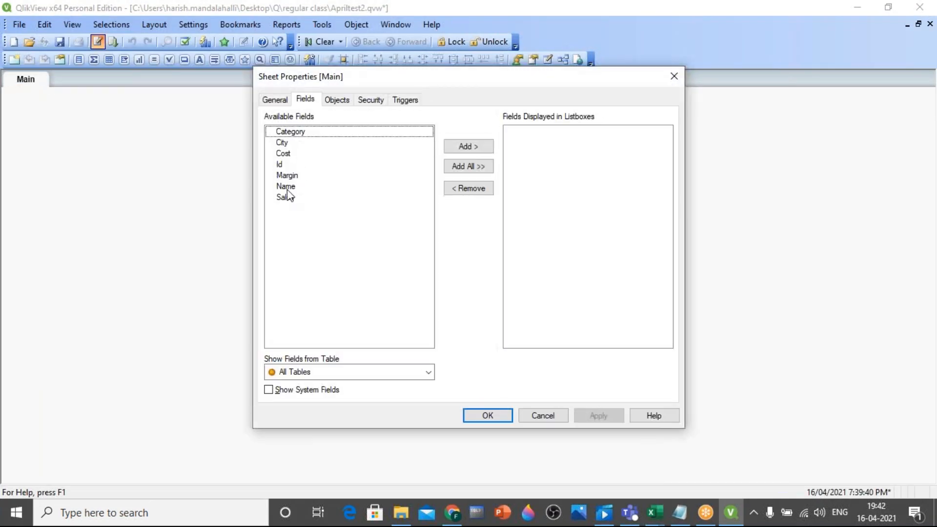
pyautogui.click(487, 416)
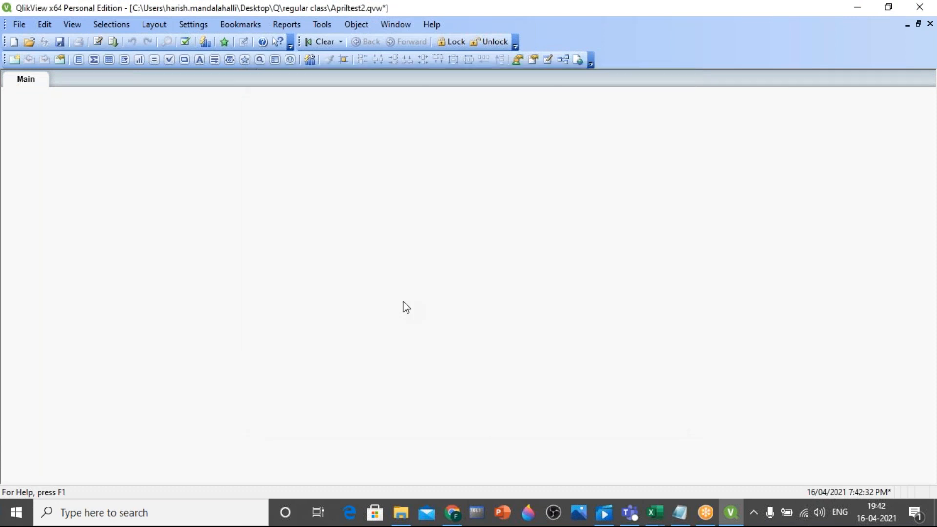
pyautogui.hotkey('ctrl', 't')
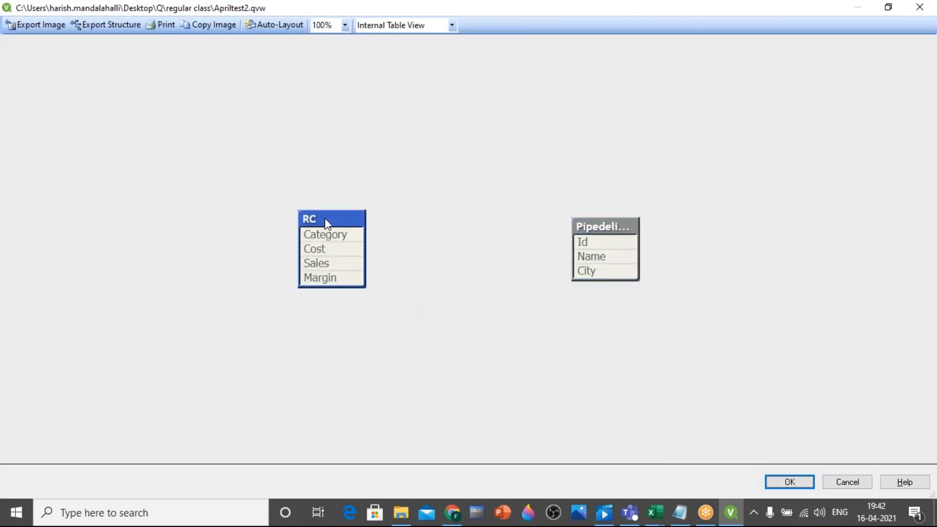
# Move the pipe-delimited table nearer the RC table, preview its records, and close the table viewer
pyautogui.moveTo(698, 257); pyautogui.dragTo(475, 194)
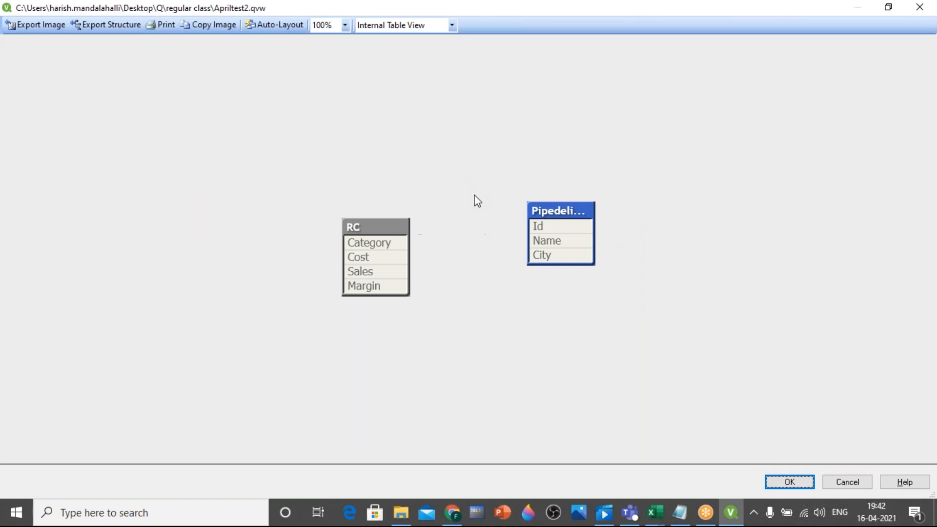
pyautogui.rightClick(566, 216)
pyautogui.click(588, 218)
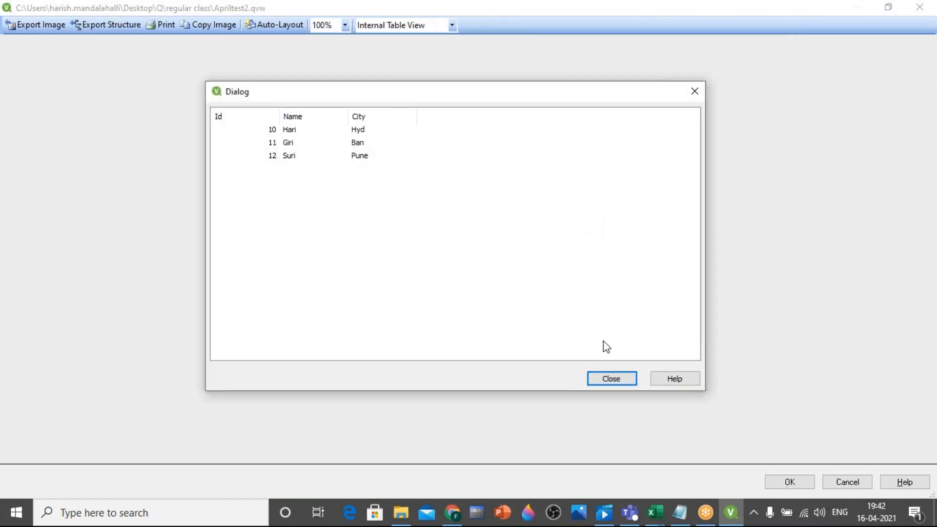
pyautogui.click(605, 380)
pyautogui.click(919, 6)
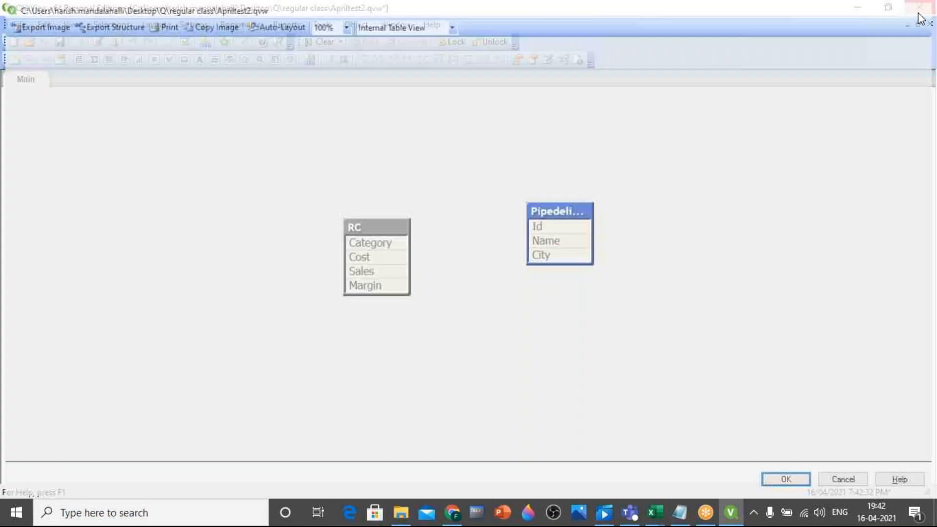
# Comment out the whole Pipedelimited.txt LOAD statement in the script's pipe section
pyautogui.click(98, 42)
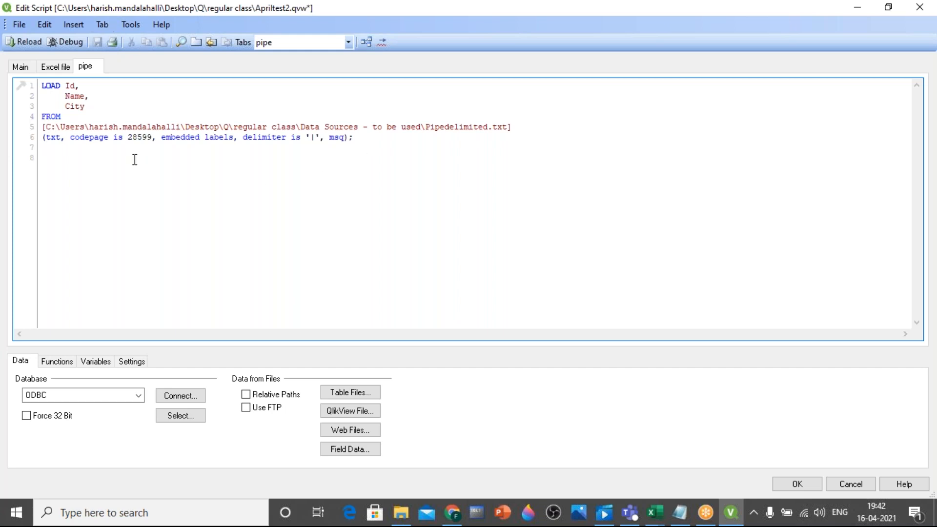
pyautogui.press('Return')
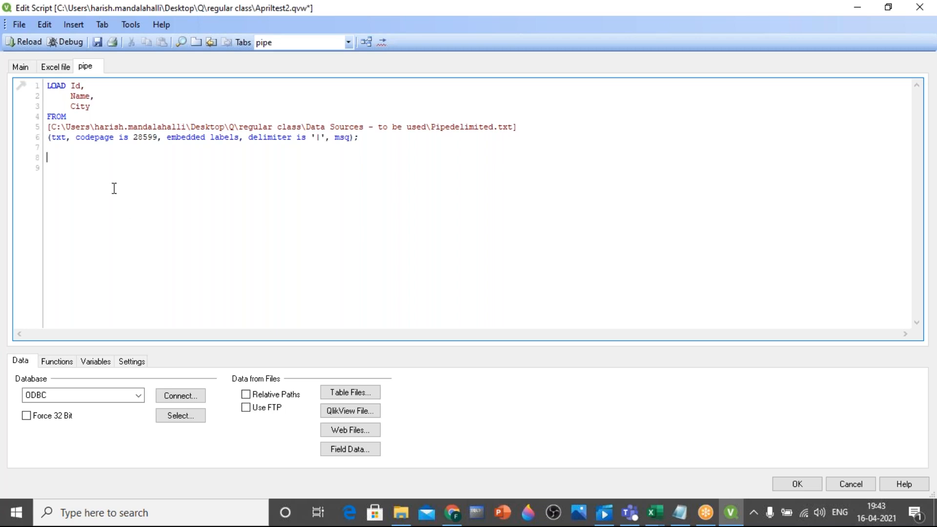
pyautogui.hotkey('ctrl', 'a')
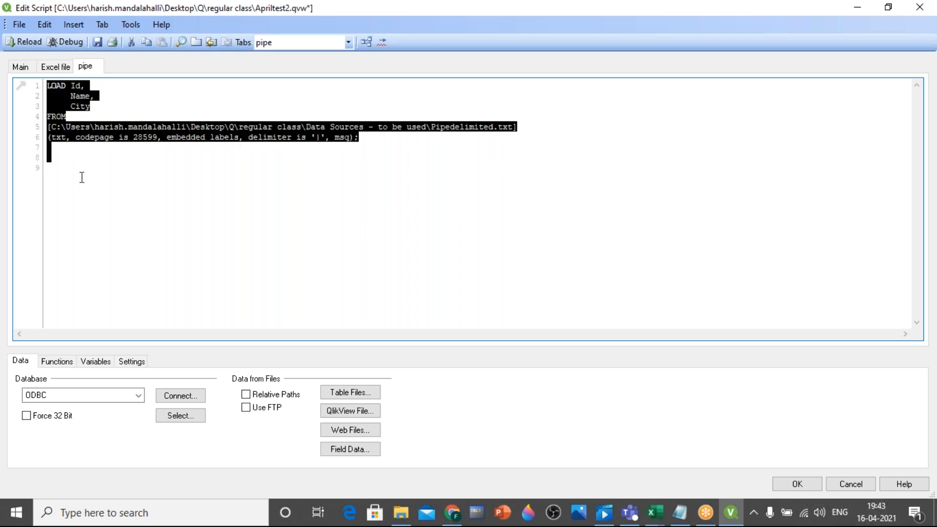
pyautogui.rightClick(84, 130)
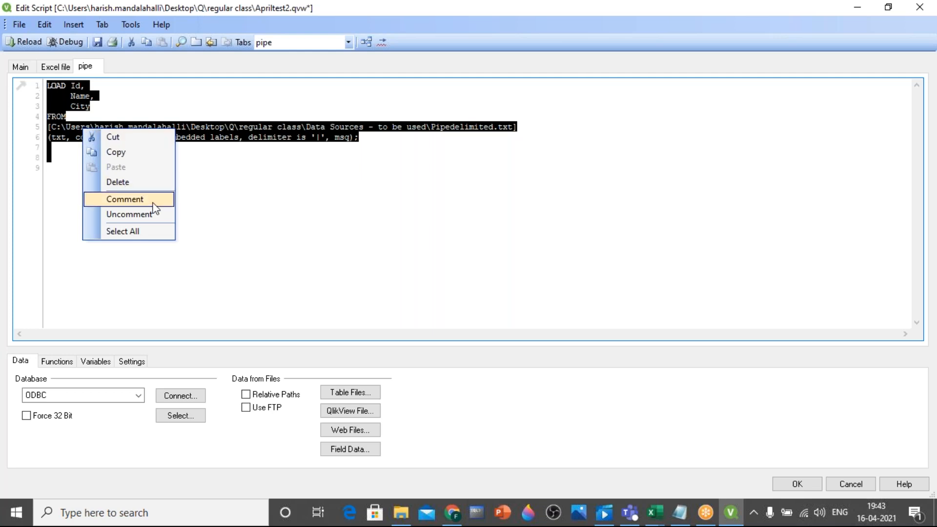
pyautogui.click(125, 199)
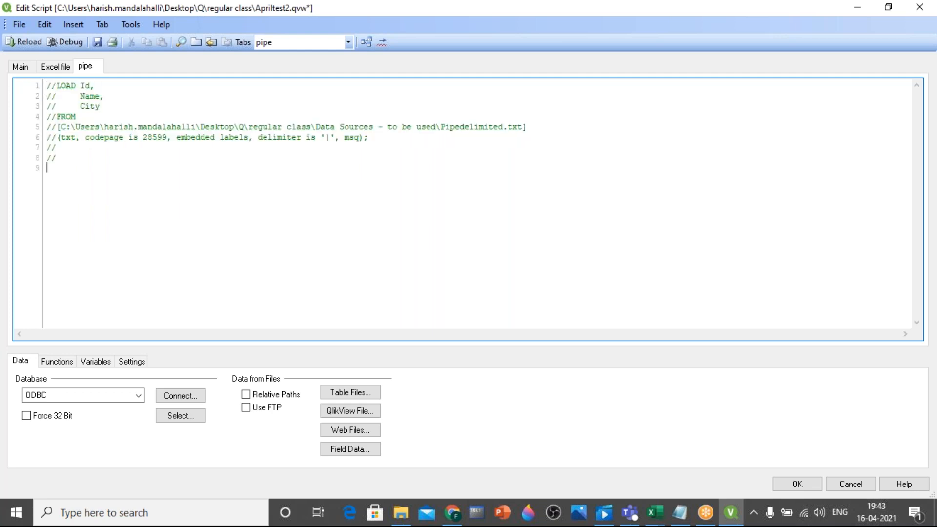
pyautogui.moveTo(56, 86); pyautogui.dragTo(47, 86)
pyautogui.click(136, 255)
# Comment out the RC LOAD statement in the Excel file section and uncomment it again
pyautogui.click(54, 66)
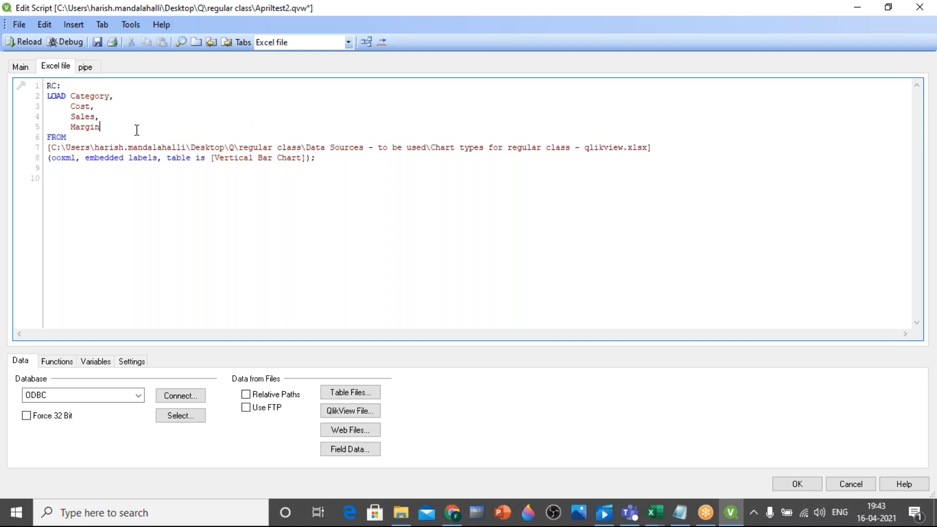
pyautogui.hotkey('ctrl', 'a')
pyautogui.rightClick(86, 108)
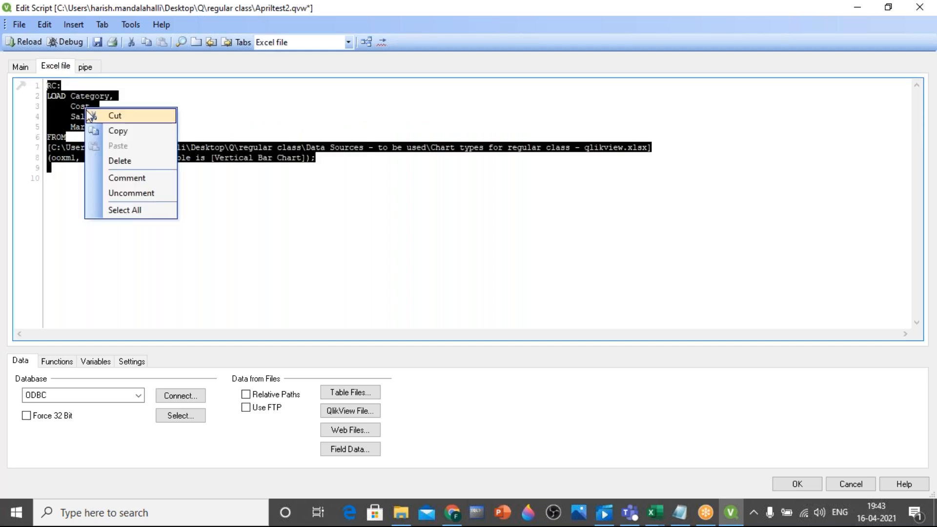
pyautogui.click(115, 178)
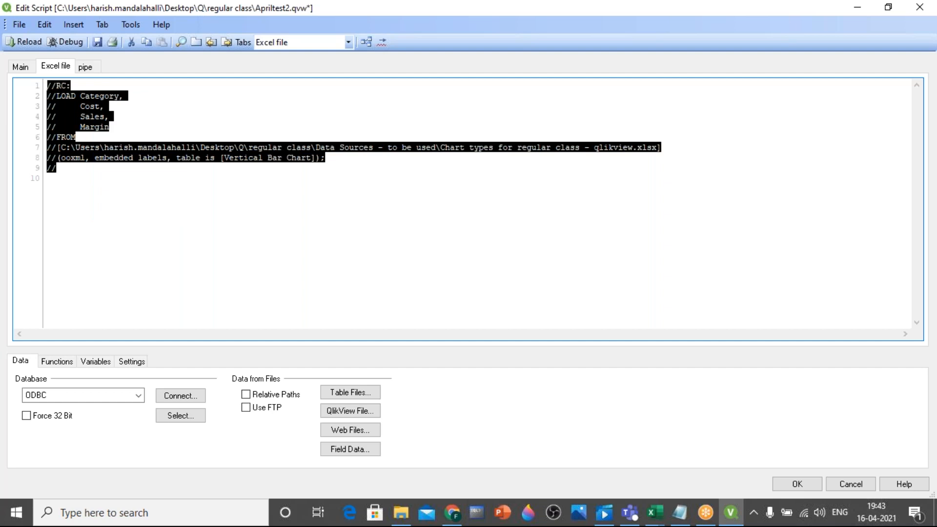
pyautogui.rightClick(91, 101)
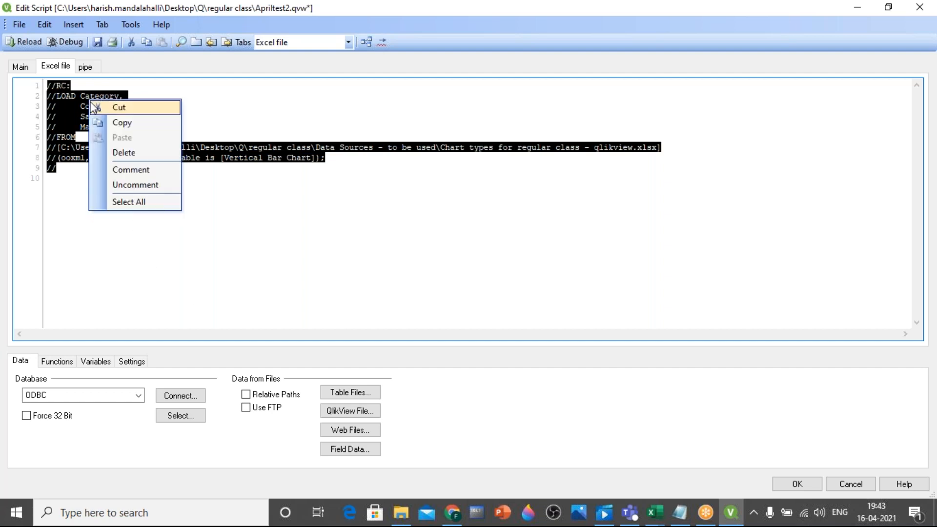
pyautogui.click(149, 185)
pyautogui.click(316, 257)
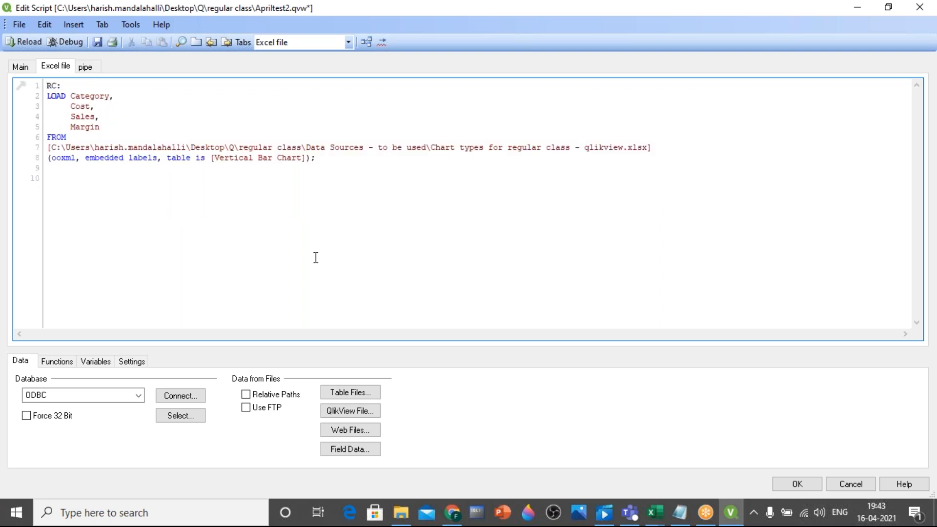
# Comment out the RC LOAD statement in the Excel file section and reload the script without adding listbox fields
pyautogui.hotkey('ctrl', 'a')
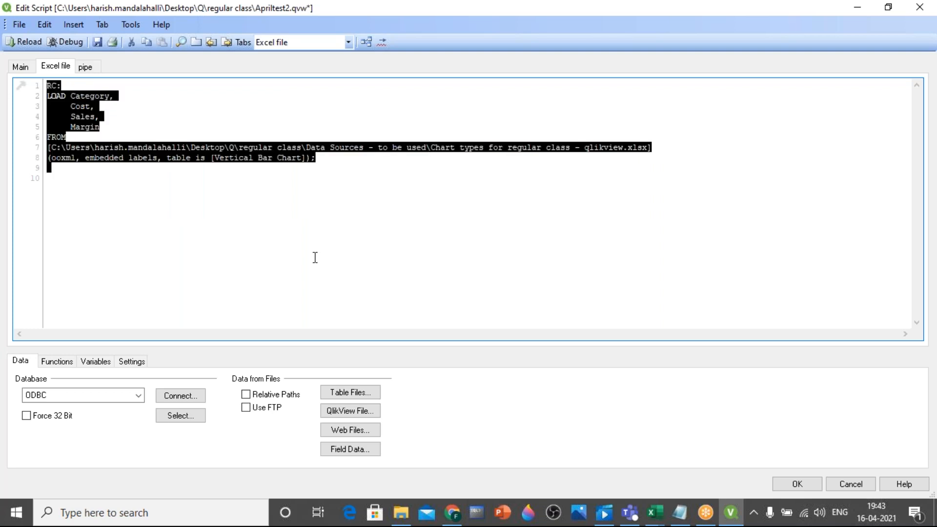
pyautogui.rightClick(75, 118)
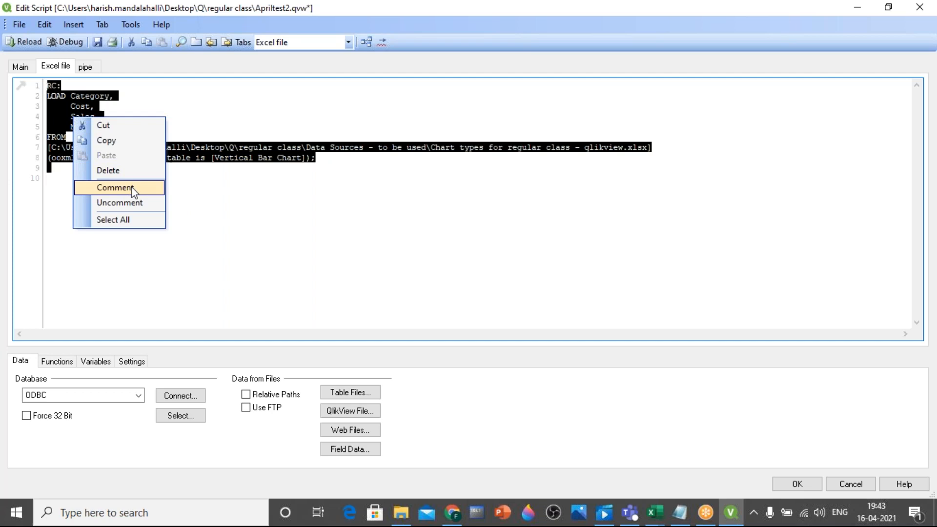
pyautogui.click(117, 187)
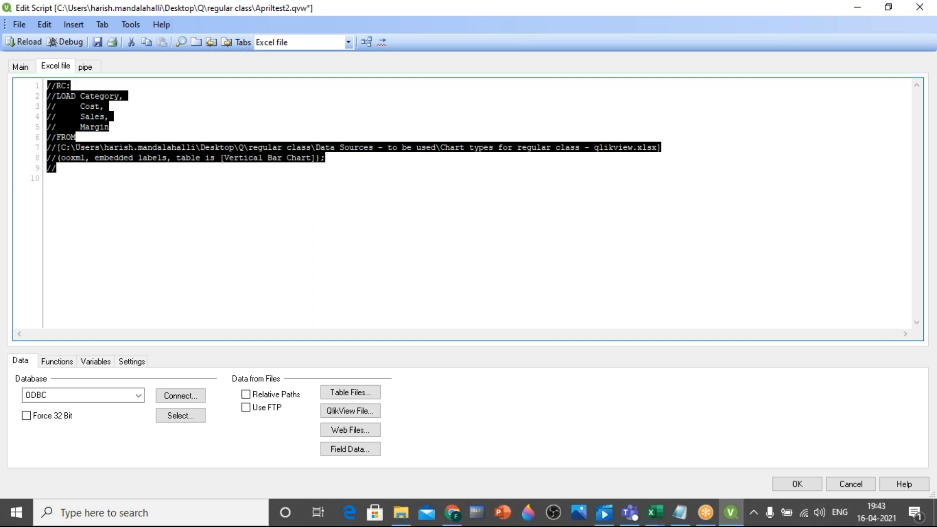
pyautogui.click(134, 197)
pyautogui.click(32, 39)
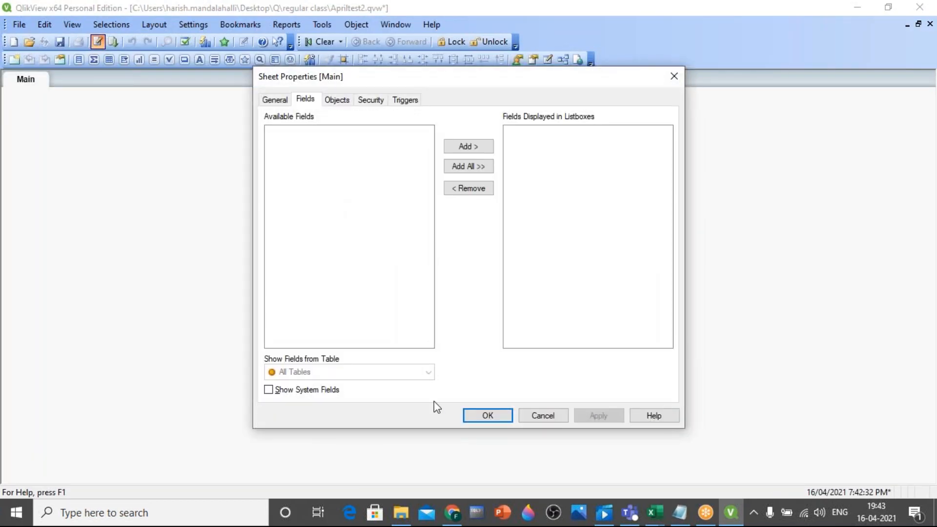
pyautogui.click(472, 415)
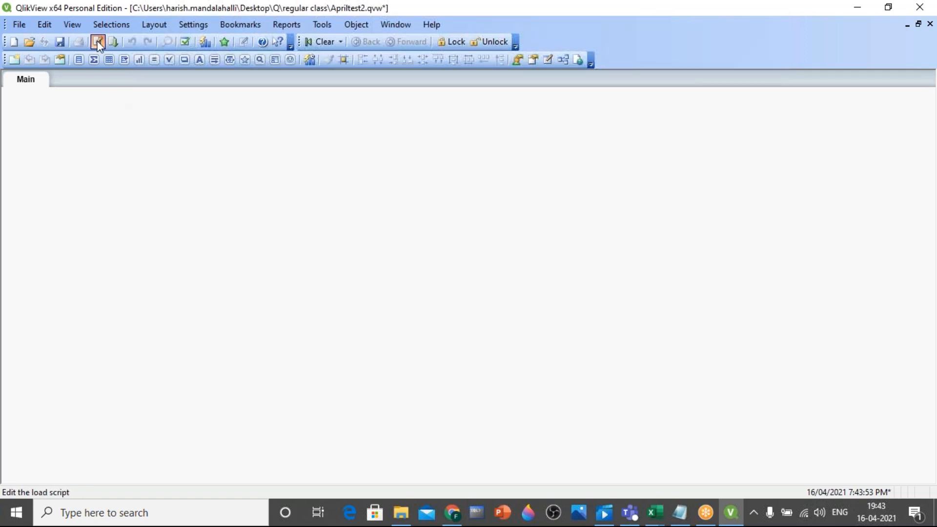
# Insert a LOAD statement for SemicolonDelimited.txt below the commented code in the pipe section, keeping the Semicolon delimiter and embedded labels
pyautogui.hotkey('ctrl', 'e')
pyautogui.click(86, 67)
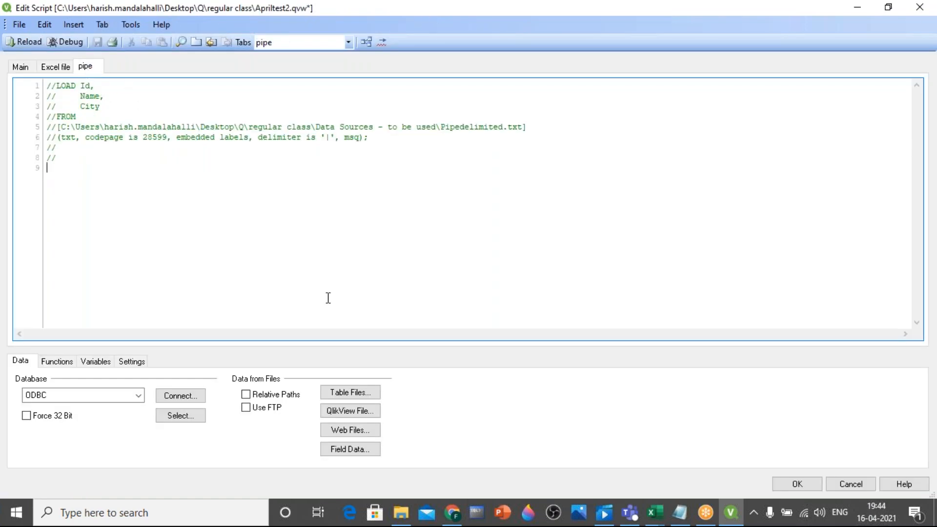
pyautogui.press('Return')
pyautogui.click(365, 393)
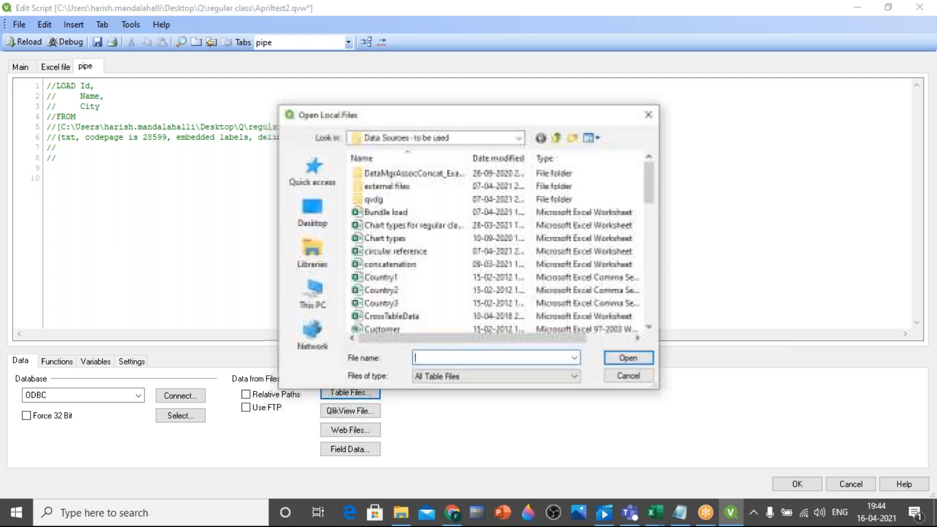
pyautogui.click(393, 251)
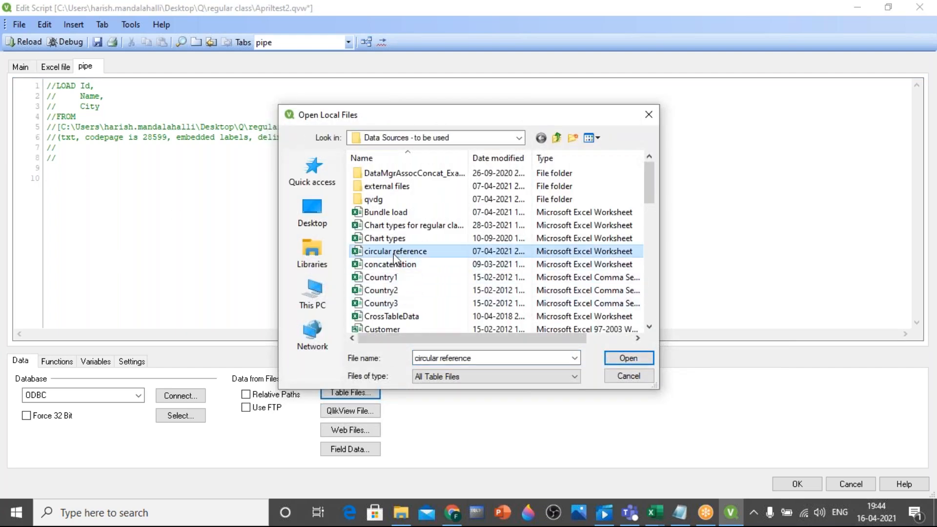
pyautogui.press('s')
pyautogui.press('s')
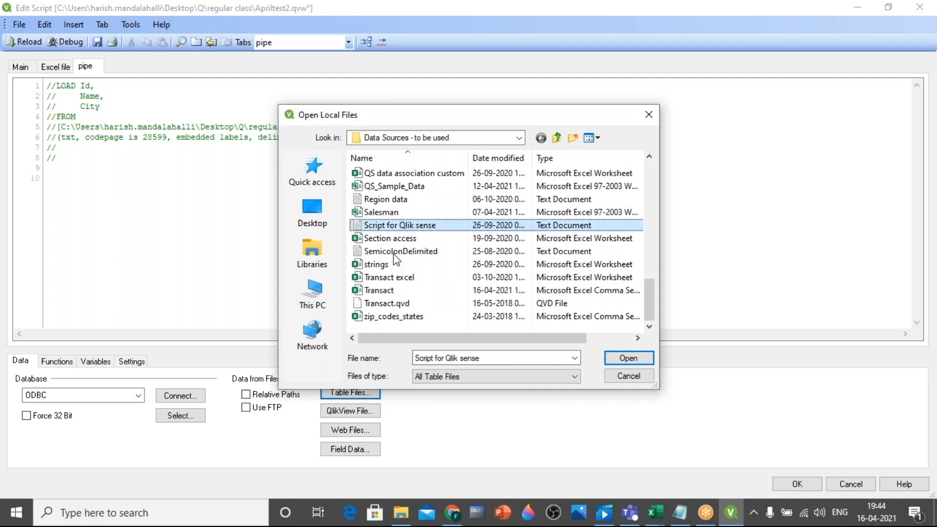
pyautogui.click(395, 254)
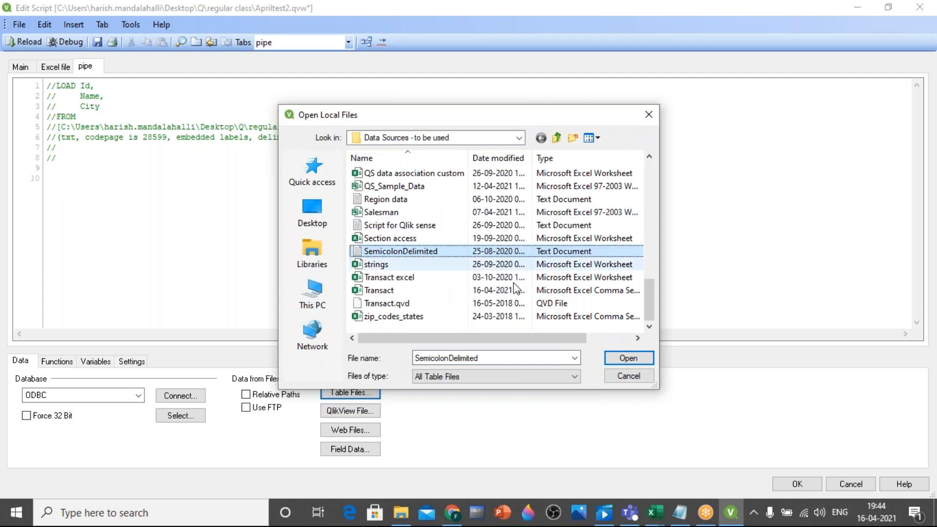
pyautogui.click(628, 358)
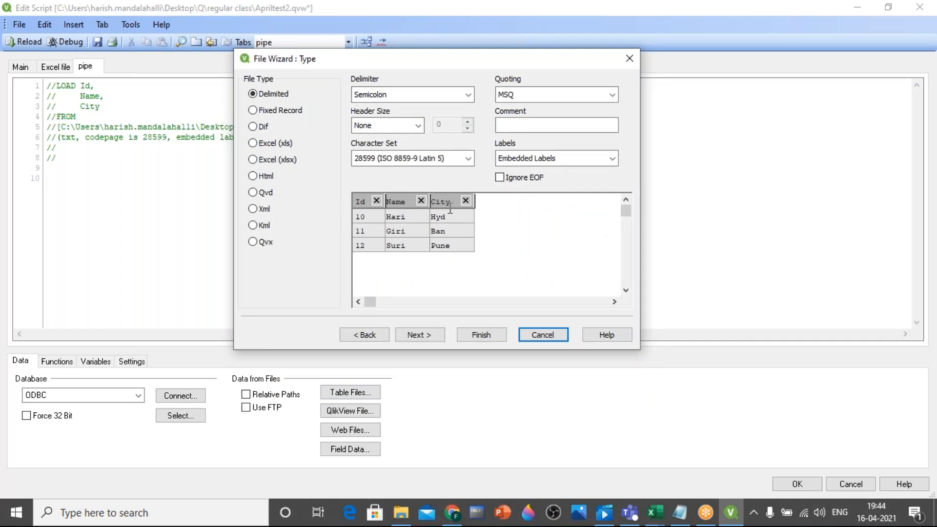
pyautogui.click(476, 335)
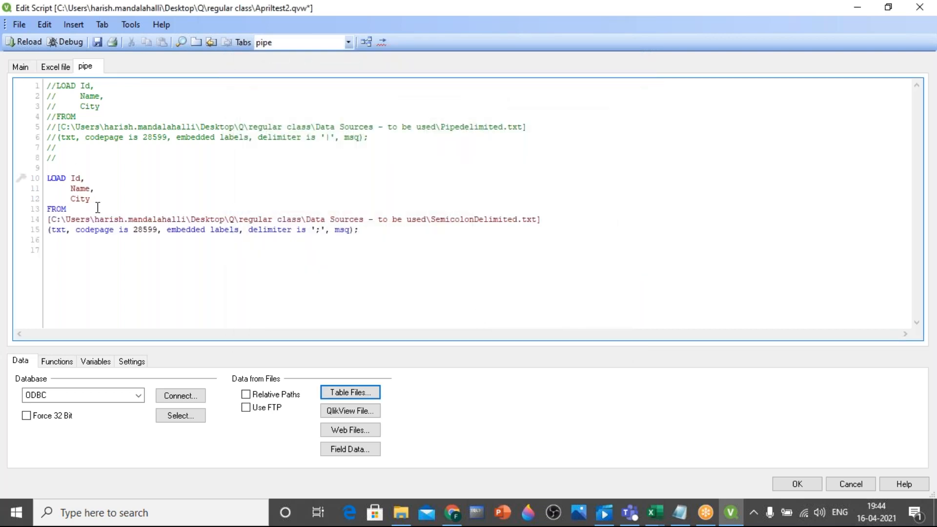
# Reload the script without adding listbox fields and show the loaded table in the table viewer
pyautogui.click(23, 42)
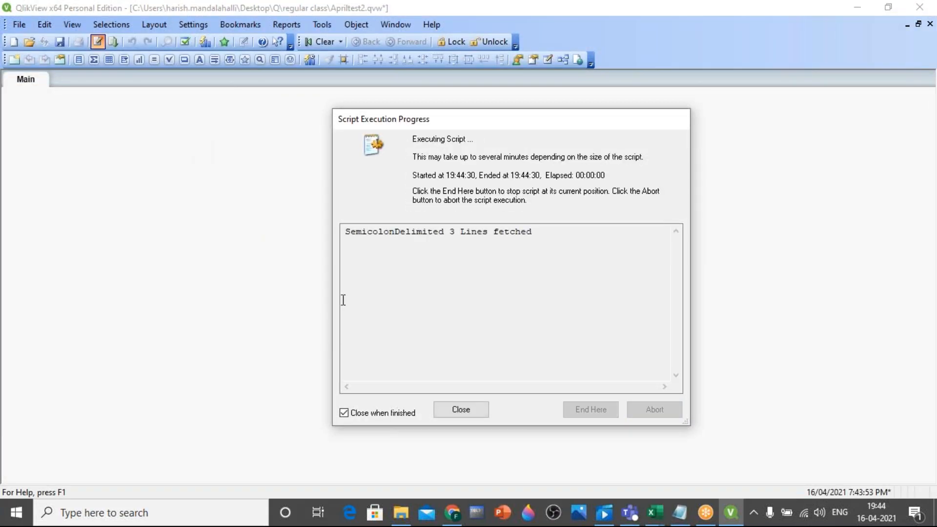
pyautogui.click(476, 417)
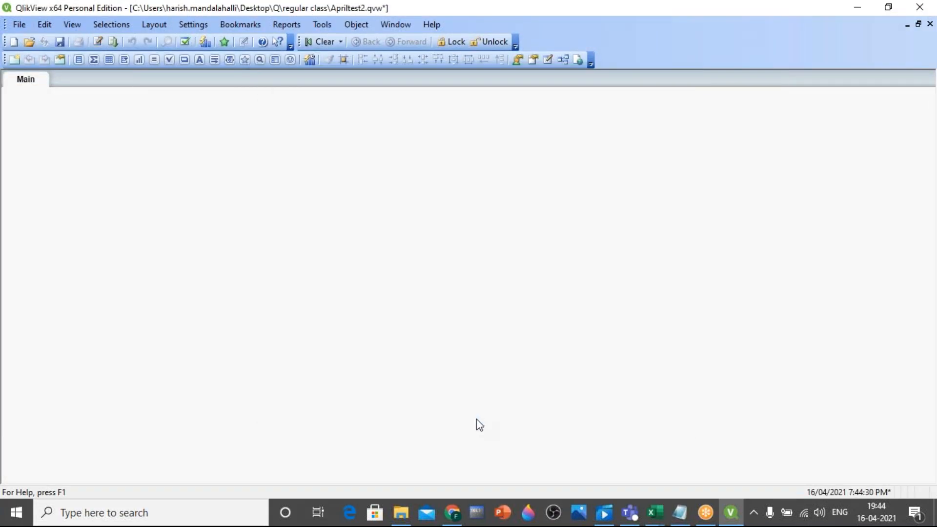
pyautogui.hotkey('ctrl', 't')
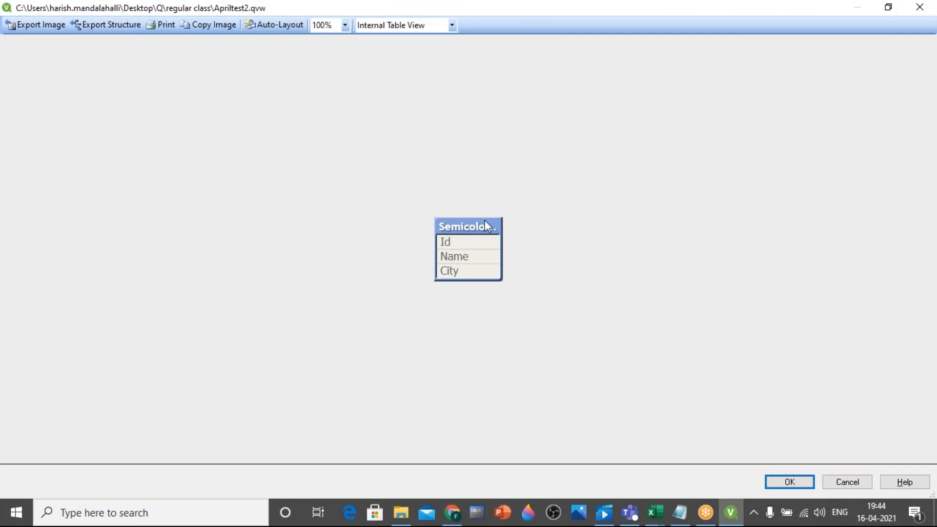
# Preview the records of the semicolon-delimited table and close the table viewer
pyautogui.rightClick(474, 230)
pyautogui.click(488, 235)
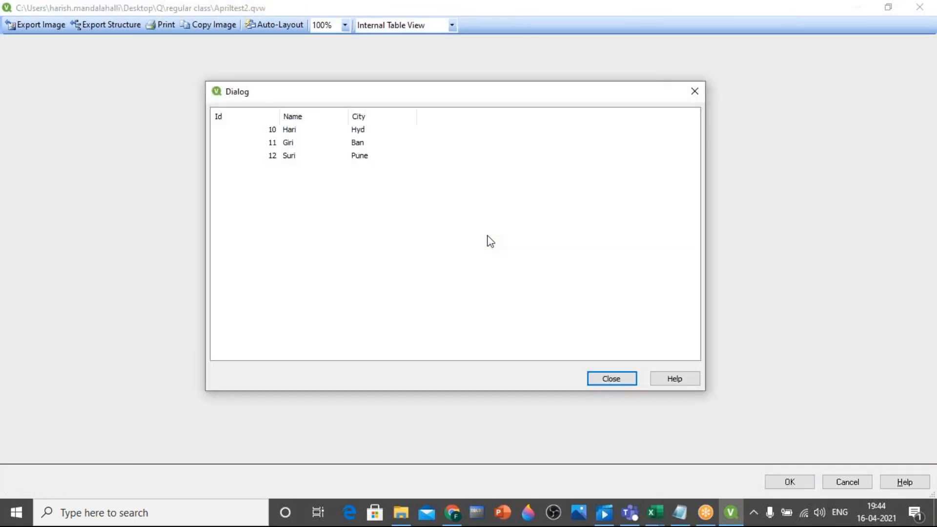
pyautogui.click(591, 379)
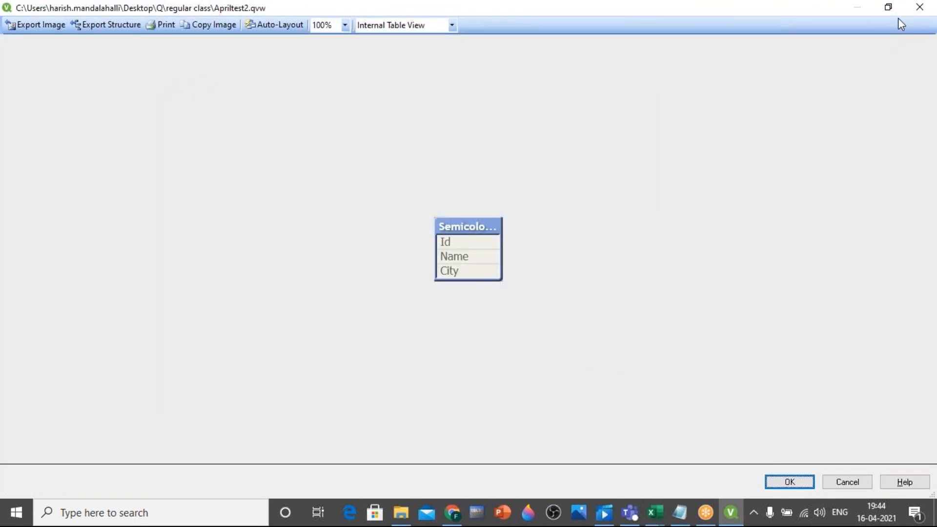
pyautogui.click(920, 7)
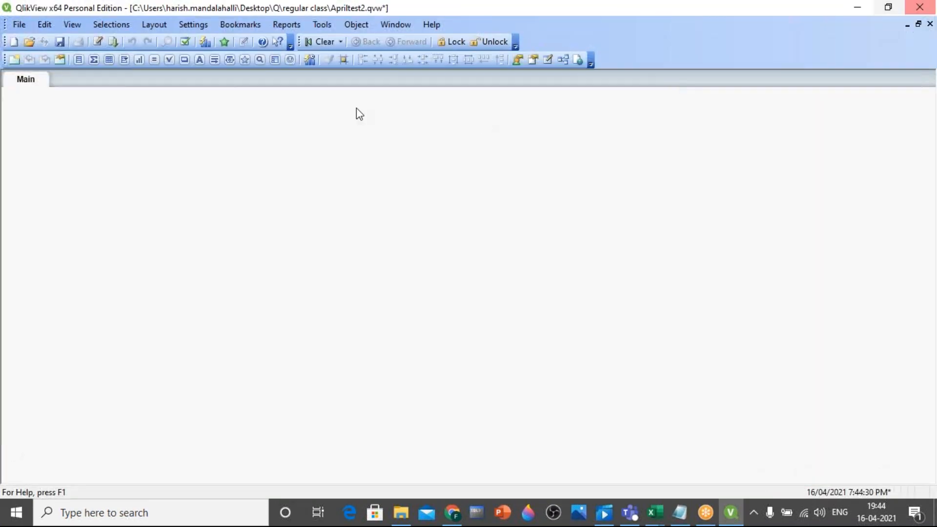
# Comment out the SemicolonDelimited.txt LOAD statement in the script and add an empty line below it
pyautogui.click(97, 42)
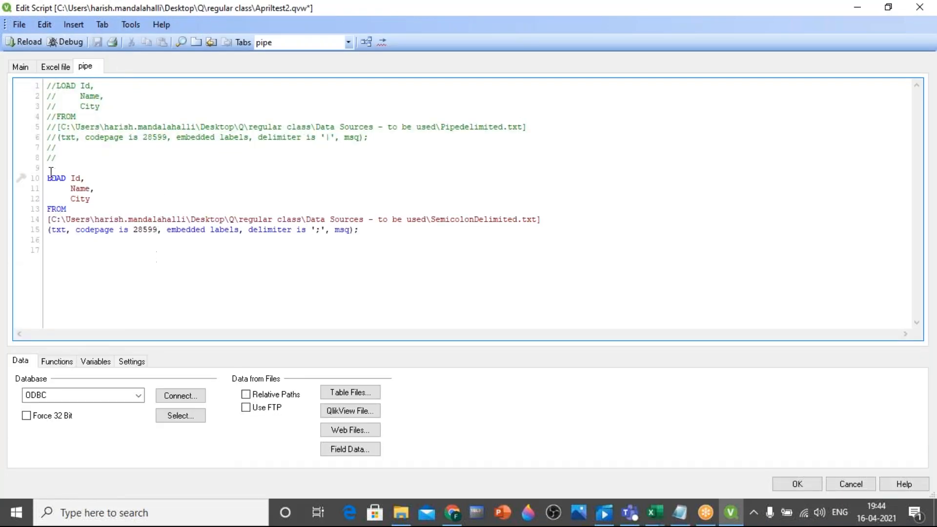
pyautogui.moveTo(49, 178); pyautogui.dragTo(440, 247)
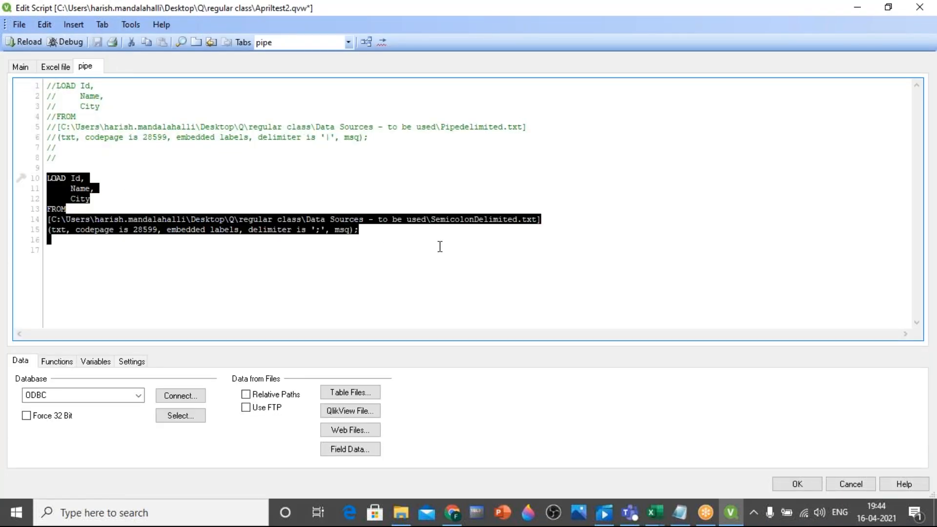
pyautogui.rightClick(271, 223)
pyautogui.click(307, 291)
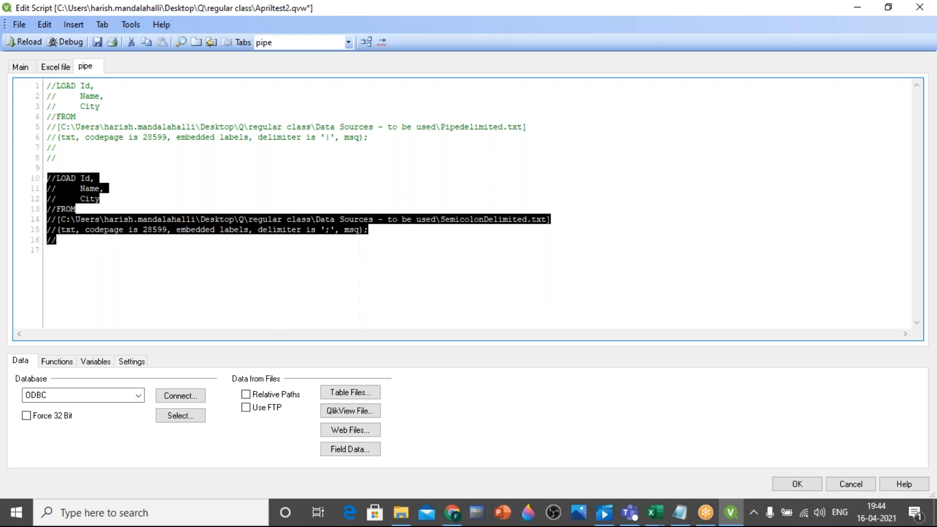
pyautogui.click(263, 286)
pyautogui.press('Return')
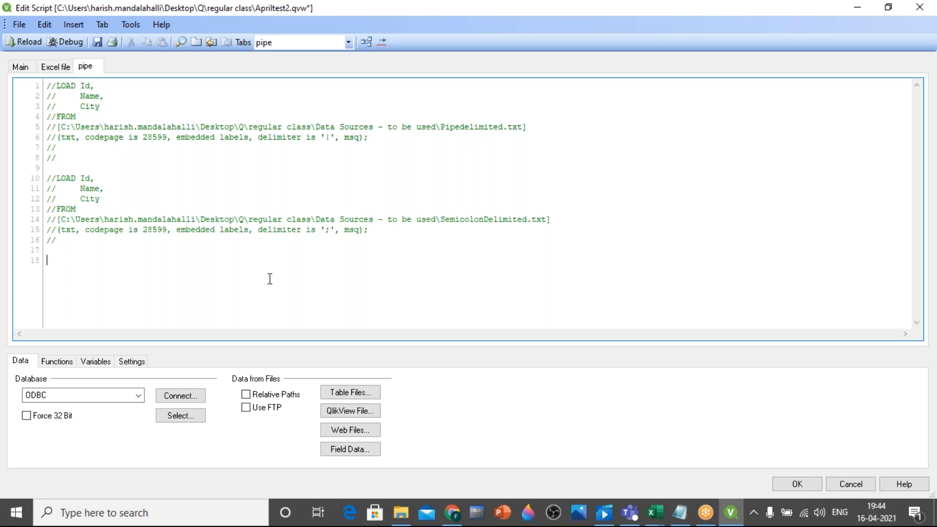
# Look through the "Data Sources - to be used" and "Data Sources - original" folders for a Transact table file
pyautogui.click(346, 395)
pyautogui.click(397, 264)
pyautogui.press('t')
pyautogui.press('t')
pyautogui.press('t')
pyautogui.press('t')
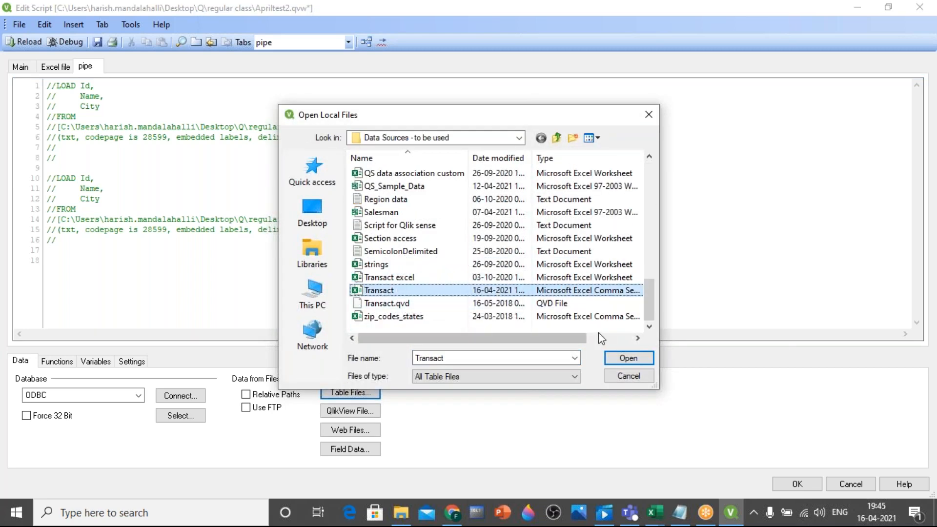
pyautogui.press('t')
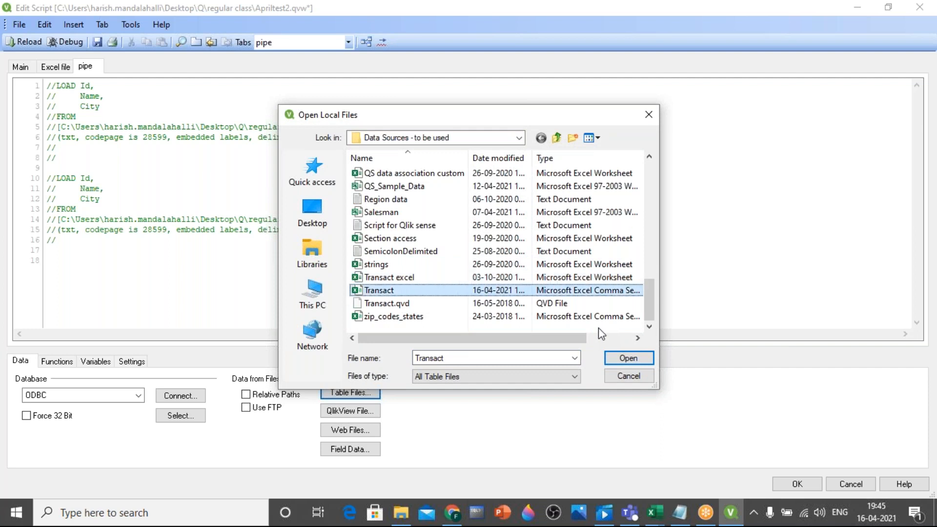
pyautogui.scroll(7, 547, 275)
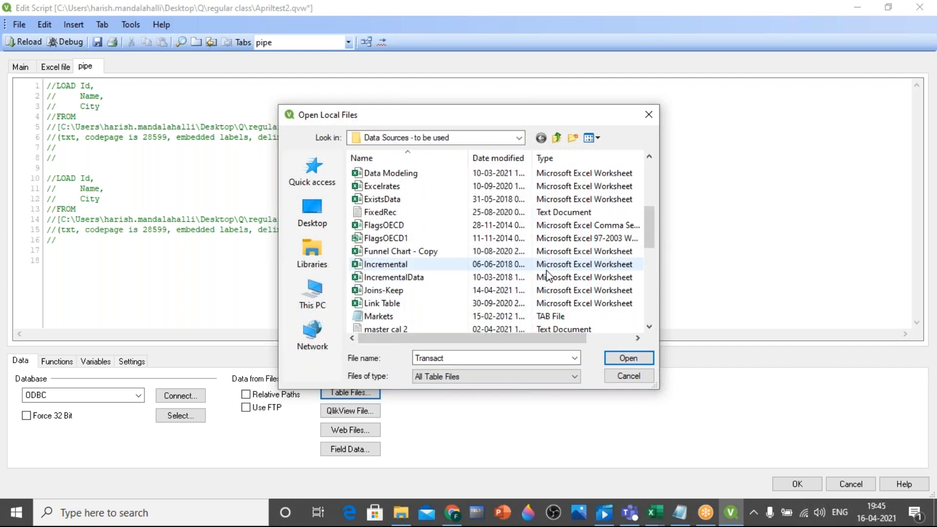
pyautogui.scroll(3, 547, 274)
pyautogui.click(557, 138)
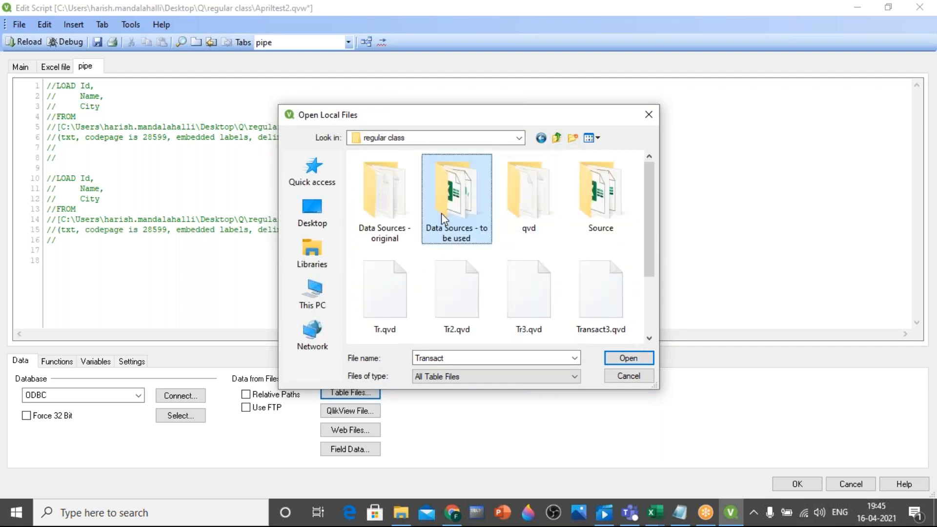
pyautogui.doubleClick(379, 206)
pyautogui.click(388, 213)
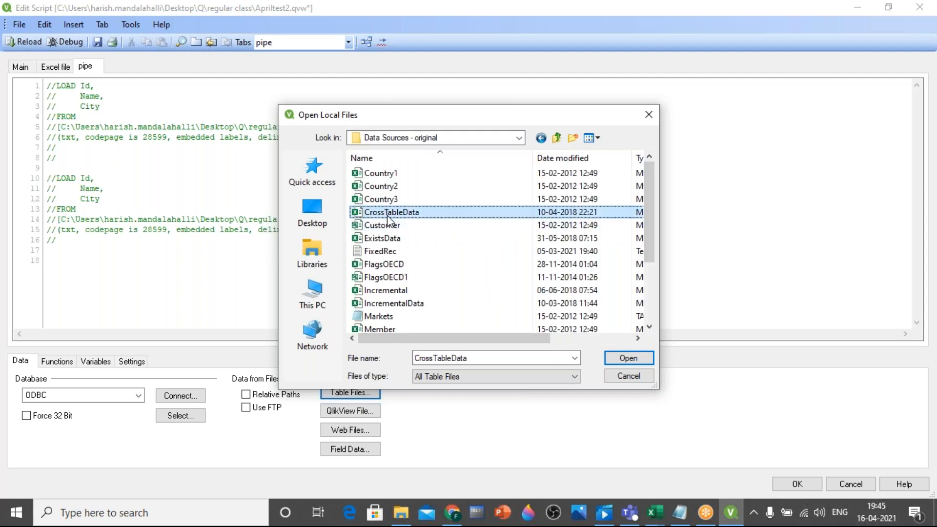
pyautogui.press('t')
pyautogui.press('t')
pyautogui.press('t')
pyautogui.press('t')
pyautogui.press('t')
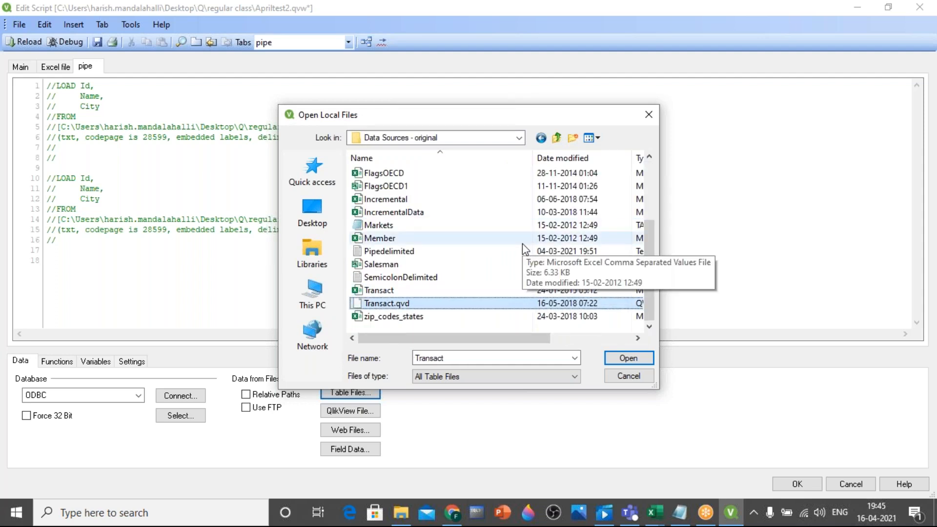
pyautogui.scroll(3, 522, 244)
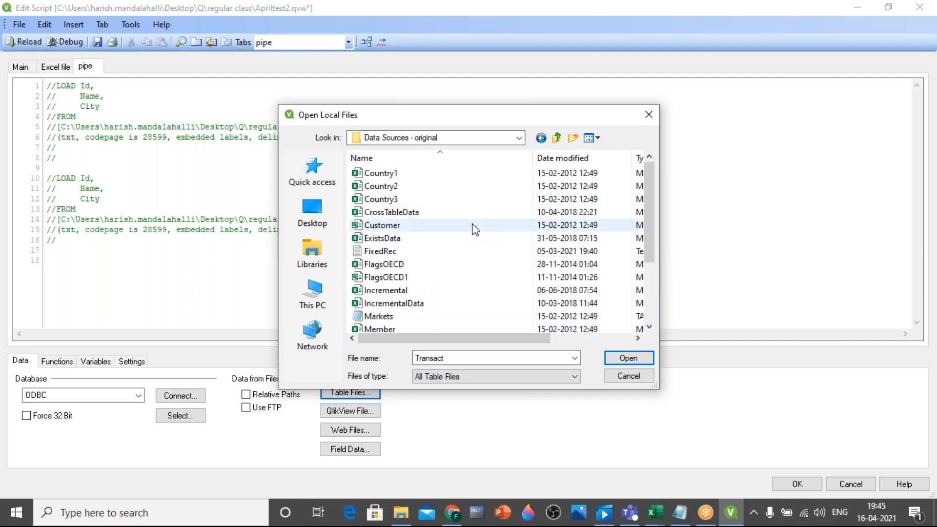
# Open FixedRec from "Data Sources - to be used" as a Fixed Record file and split its preview into ID, Name and City columns
pyautogui.click(556, 138)
pyautogui.doubleClick(452, 207)
pyautogui.click(393, 239)
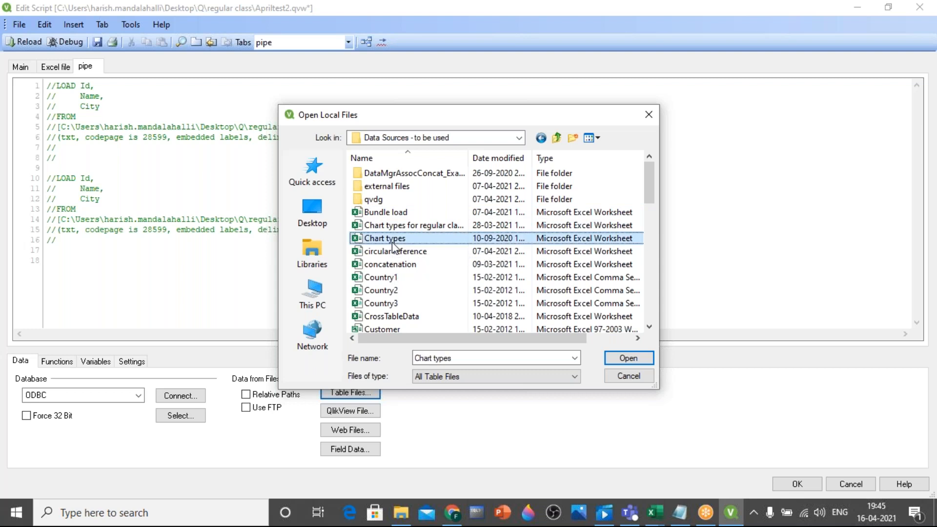
pyautogui.press('f')
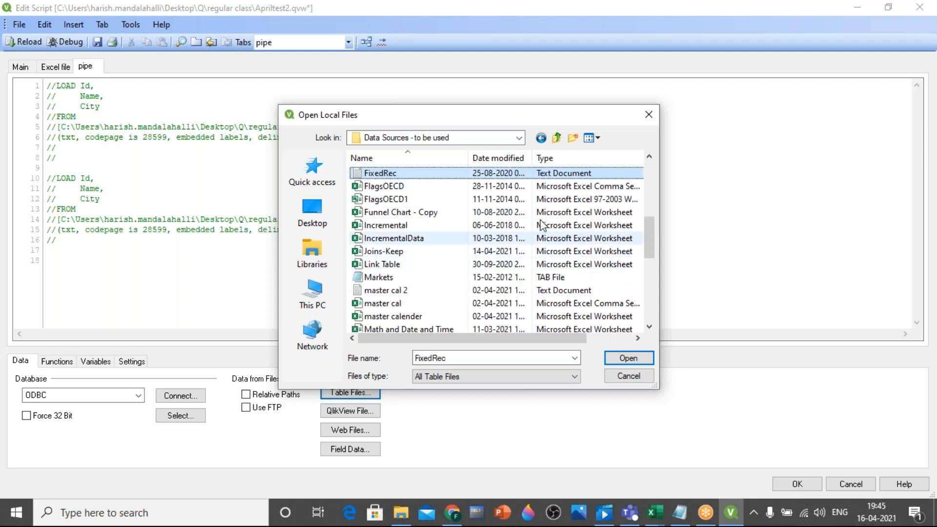
pyautogui.doubleClick(401, 175)
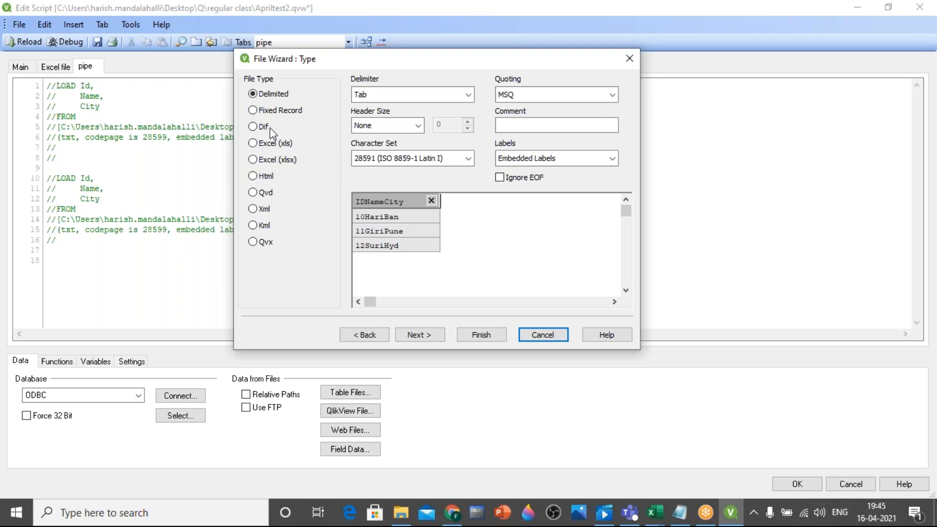
pyautogui.click(254, 112)
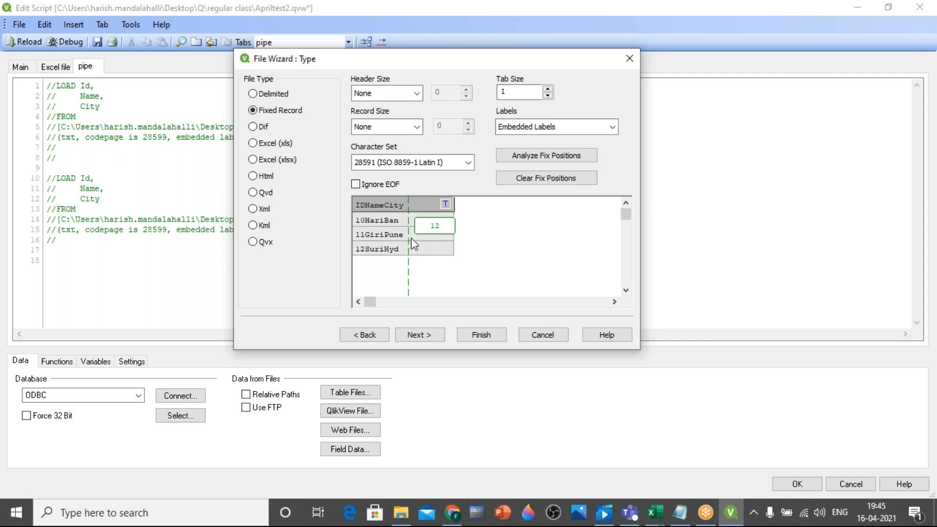
pyautogui.click(365, 239)
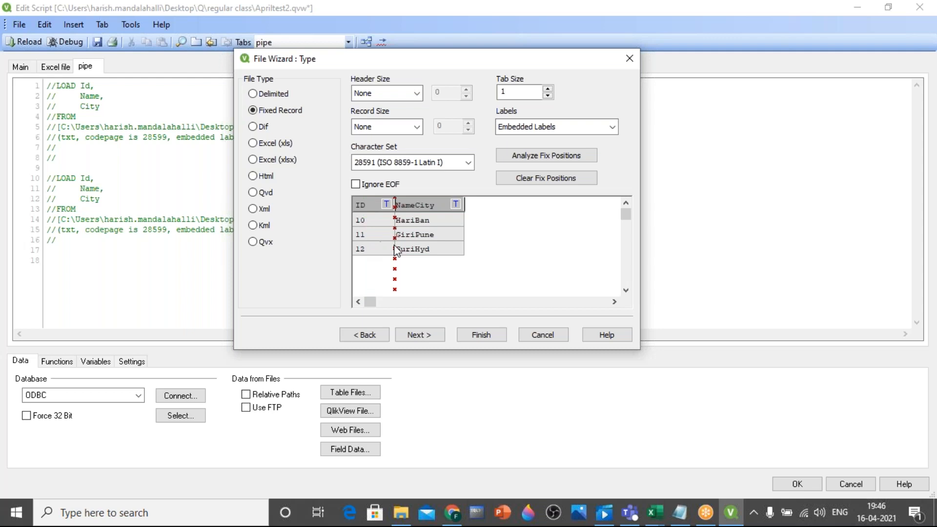
pyautogui.click(416, 250)
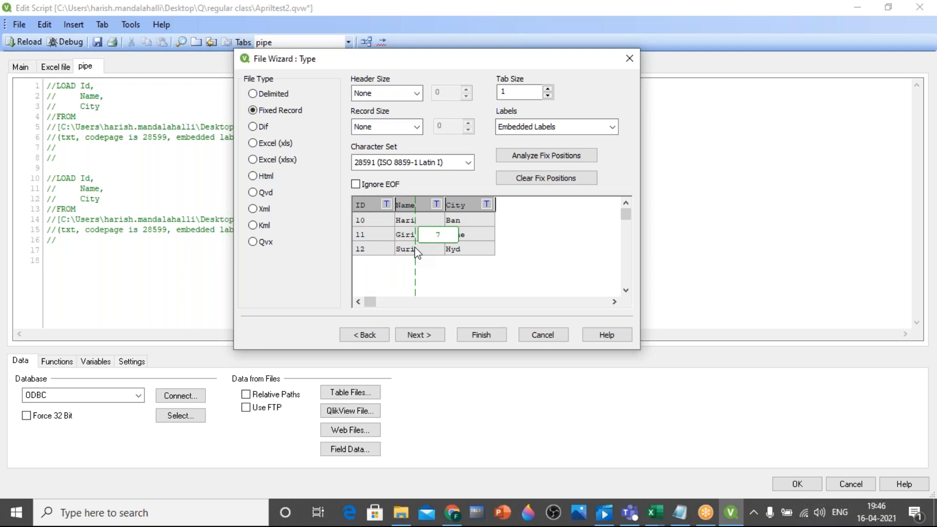
# Compare the Delimited and Fixed Record previews, try extra column breaks inside Name and City, and cancel the wizard
pyautogui.click(281, 95)
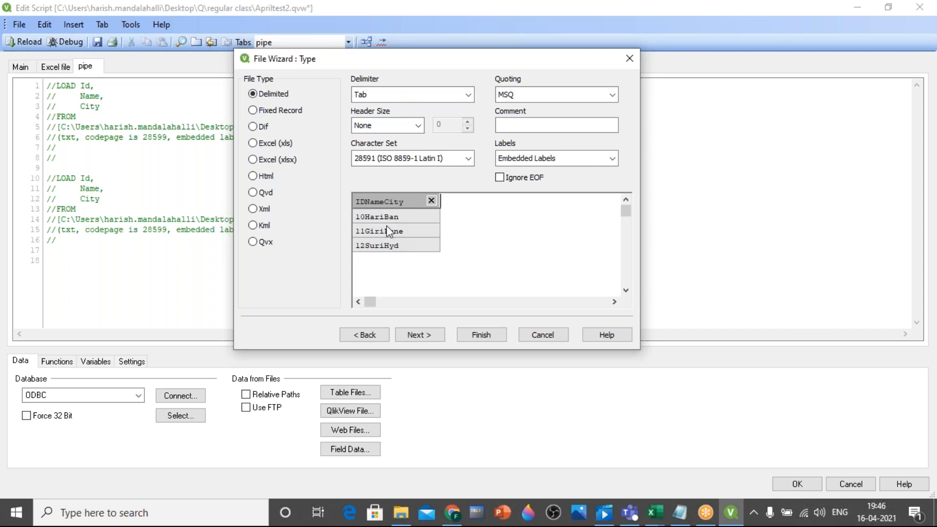
pyautogui.click(253, 111)
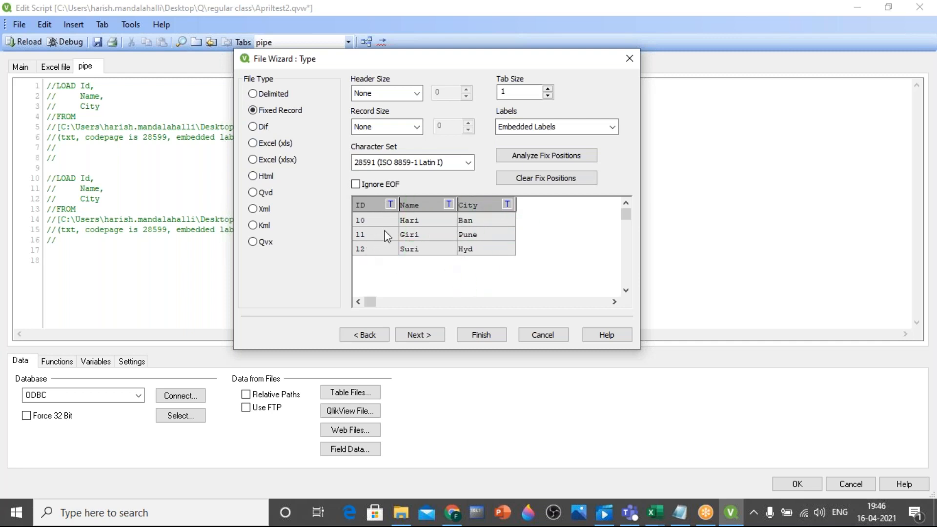
pyautogui.click(412, 233)
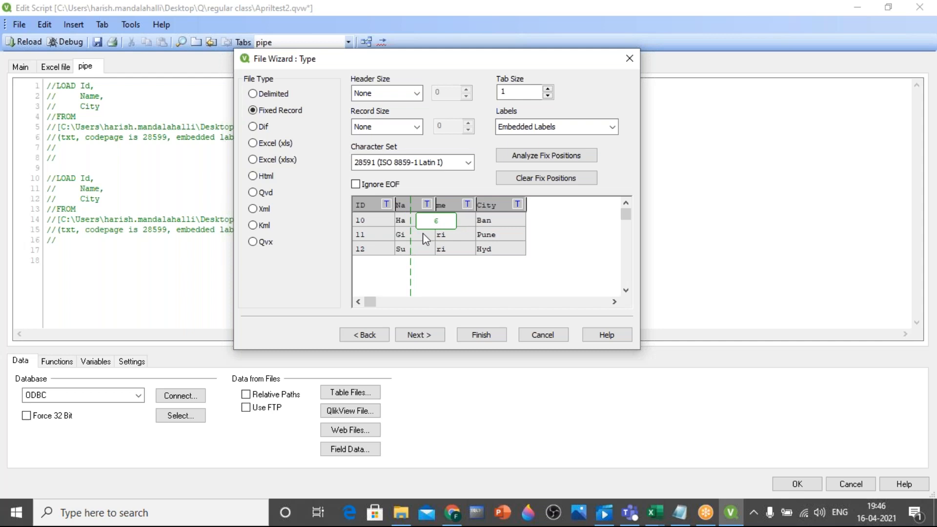
pyautogui.click(482, 244)
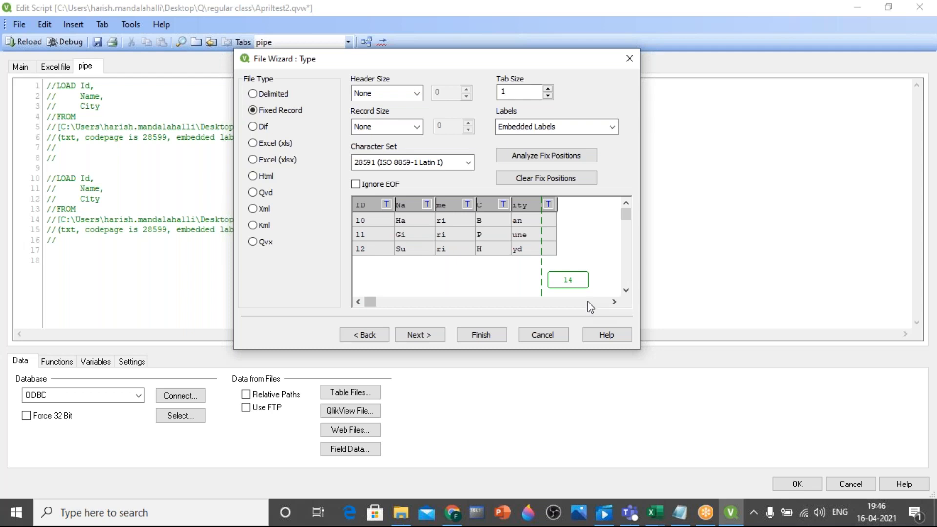
pyautogui.click(543, 335)
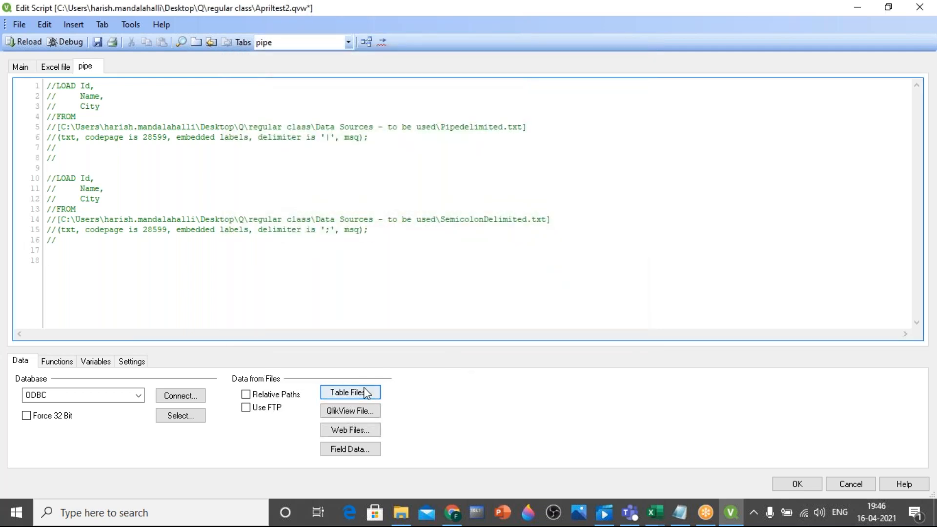
# Insert a LOAD statement for FixedRec.txt as a Fixed Record file with column breaks after character positions 2 and 6
pyautogui.click(367, 394)
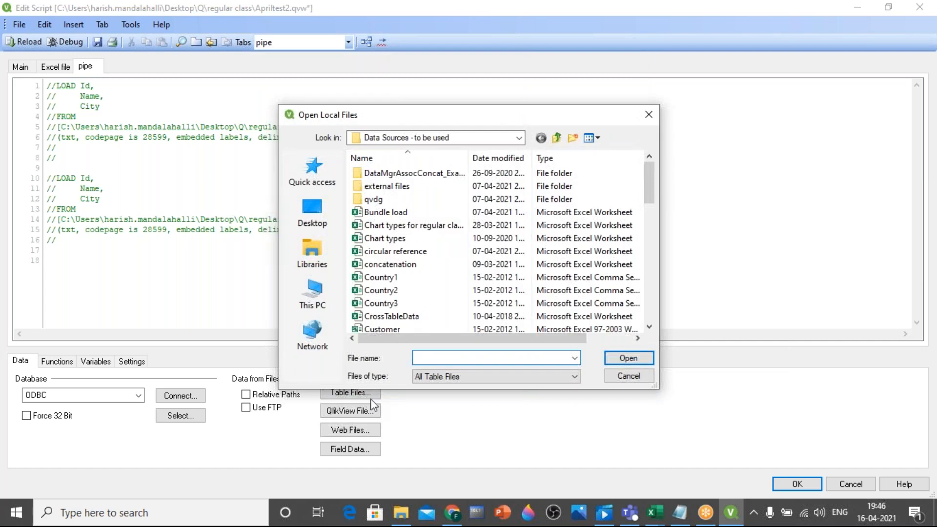
pyautogui.click(381, 251)
pyautogui.press('f')
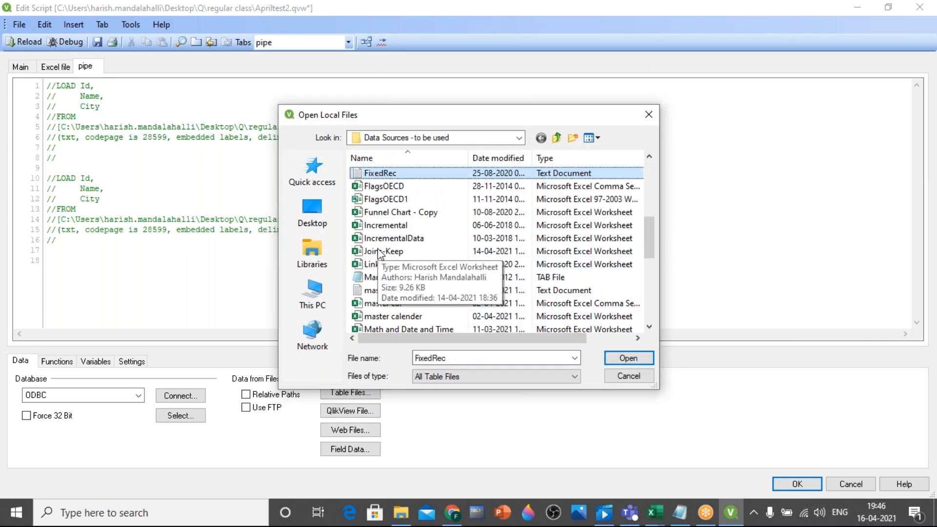
pyautogui.doubleClick(408, 180)
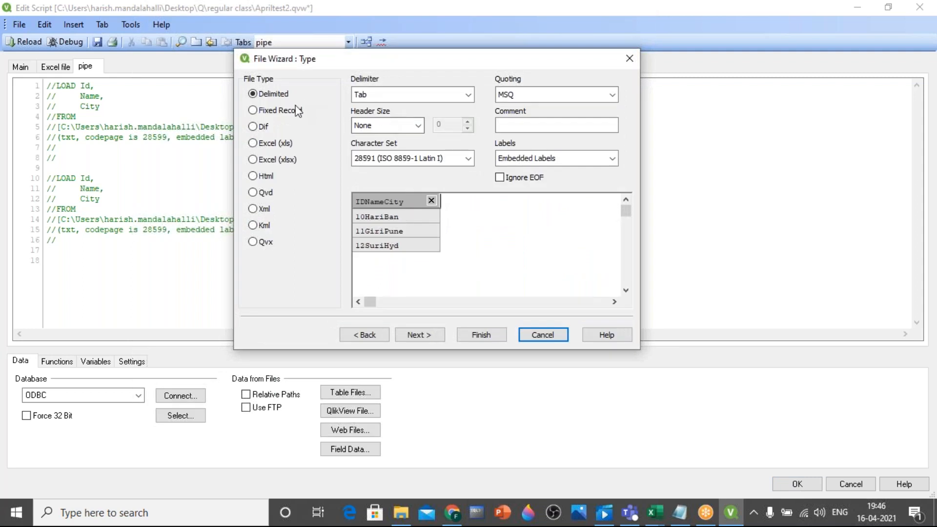
pyautogui.click(254, 111)
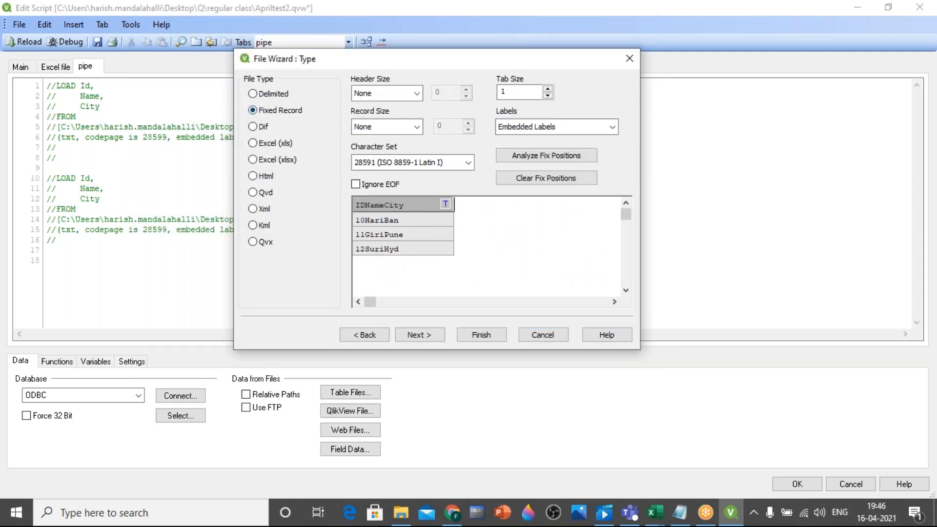
pyautogui.click(367, 238)
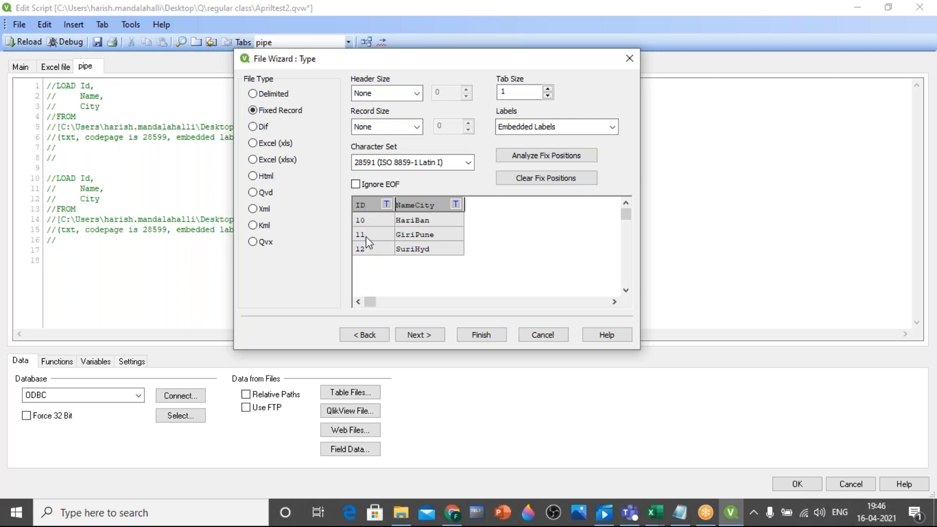
pyautogui.click(417, 233)
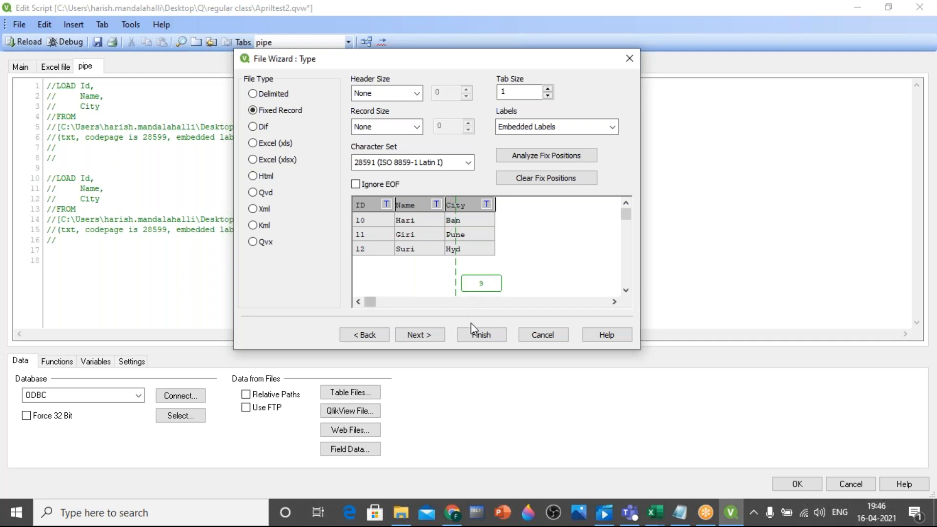
pyautogui.click(480, 334)
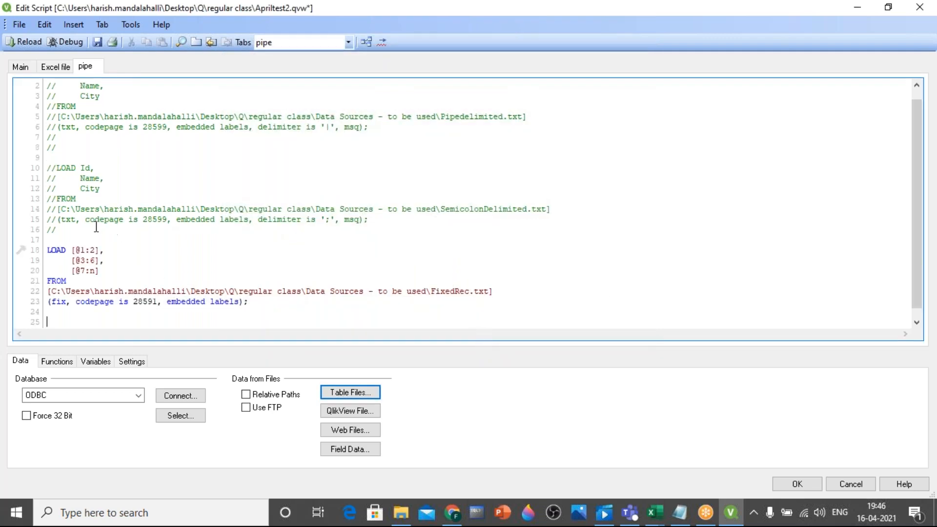
# Examine the fixed-position field ranges in the FixedRec.txt LOAD statement
pyautogui.moveTo(51, 250); pyautogui.dragTo(341, 305)
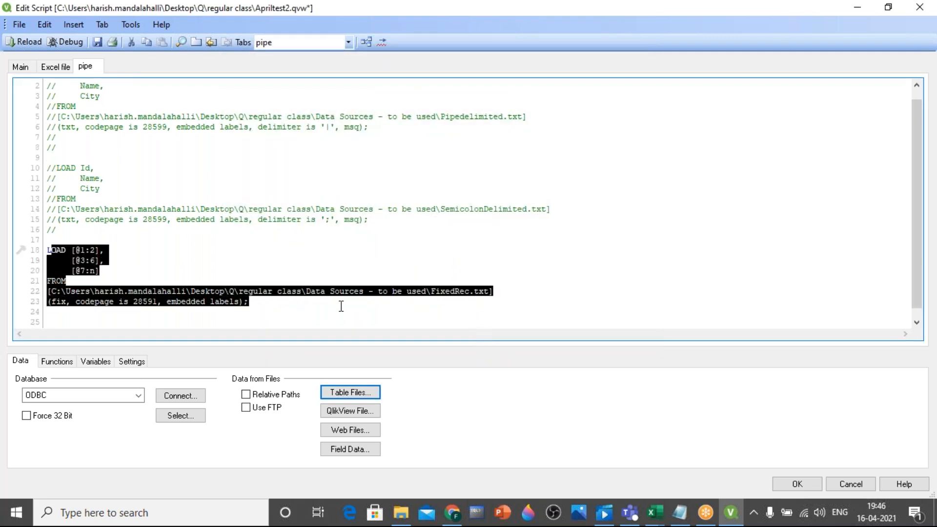
pyautogui.click(341, 306)
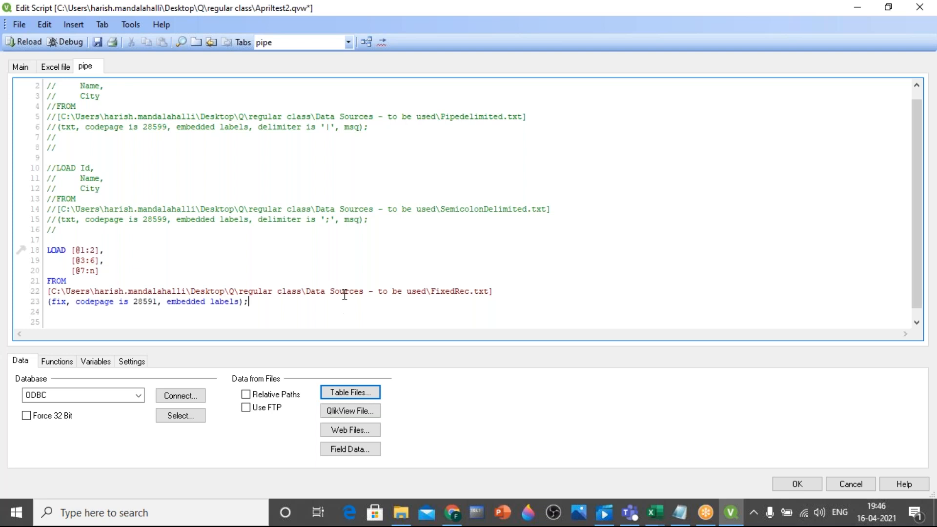
pyautogui.scroll(-1, 344, 301)
pyautogui.moveTo(72, 241); pyautogui.dragTo(99, 250)
pyautogui.click(94, 255)
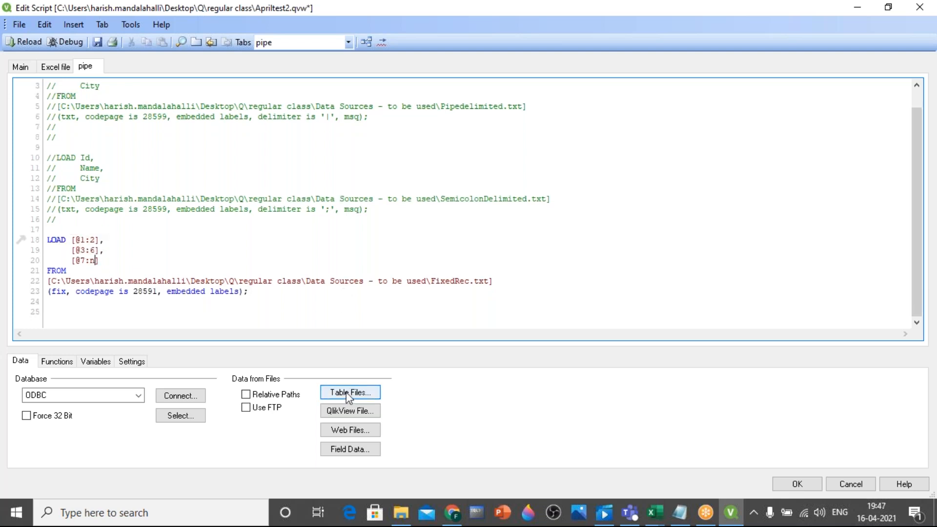
# Open the FixedRec text file from File Explorer in Notepad to examine its raw records and return to the QlikView script
pyautogui.click(401, 512)
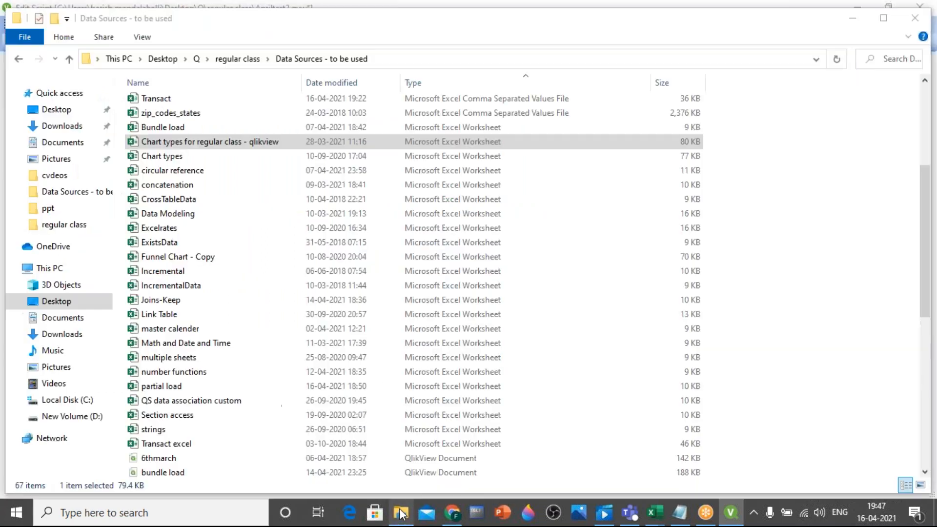
pyautogui.press('f')
pyautogui.press('f')
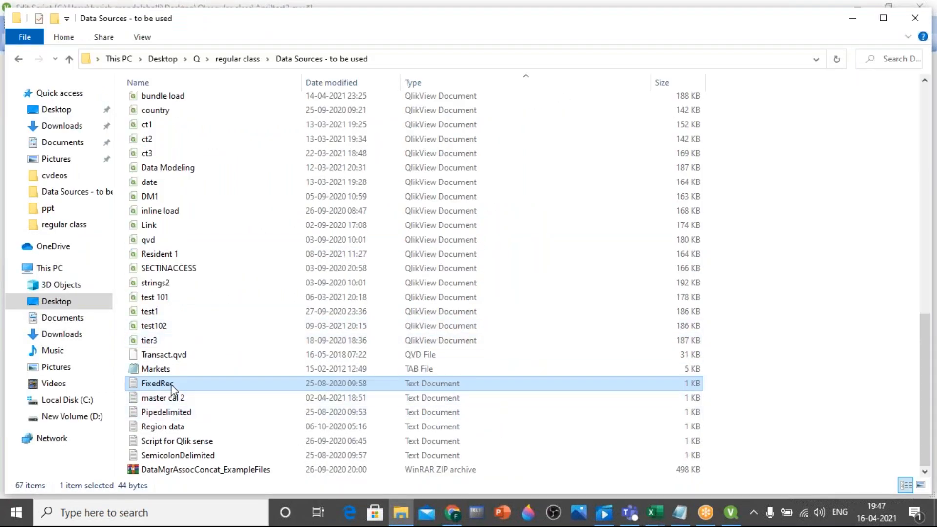
pyautogui.doubleClick(179, 384)
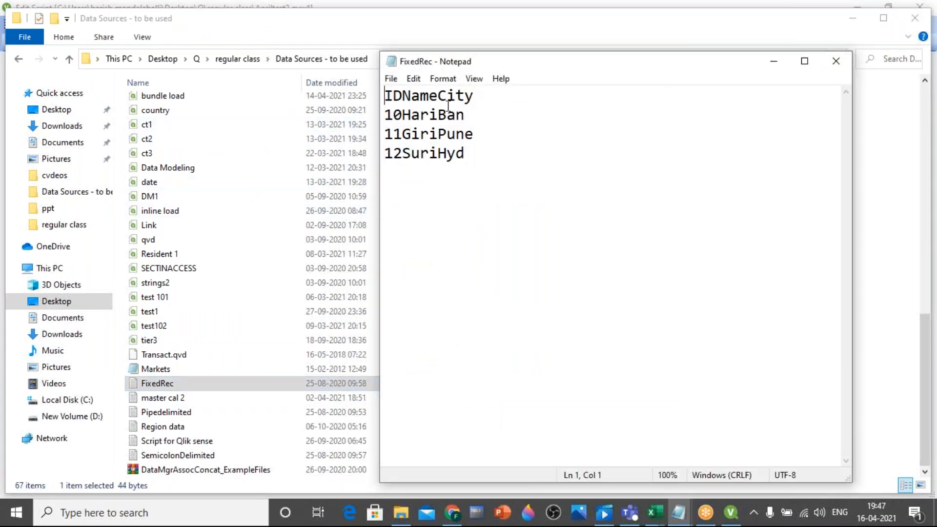
pyautogui.click(731, 512)
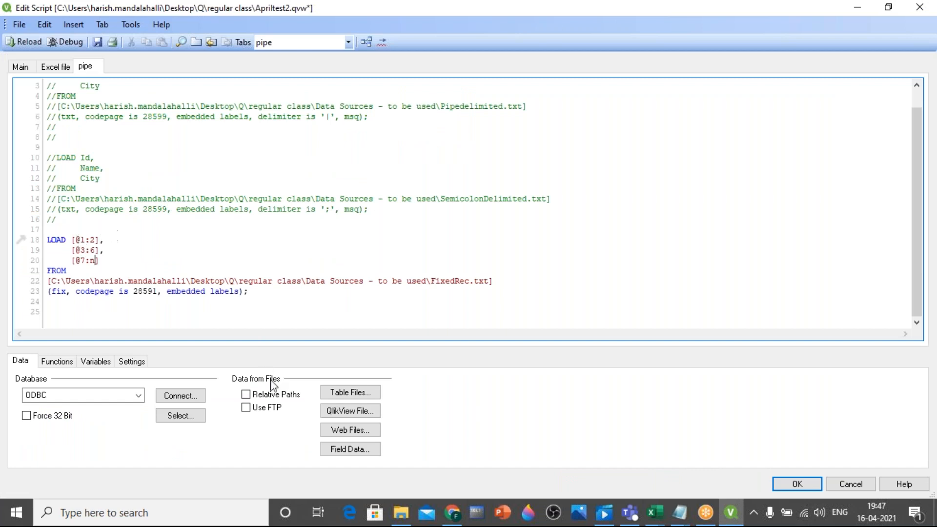
# Reopen FixedRec from the table files to examine its Delimited preview, and cancel the wizard
pyautogui.click(348, 392)
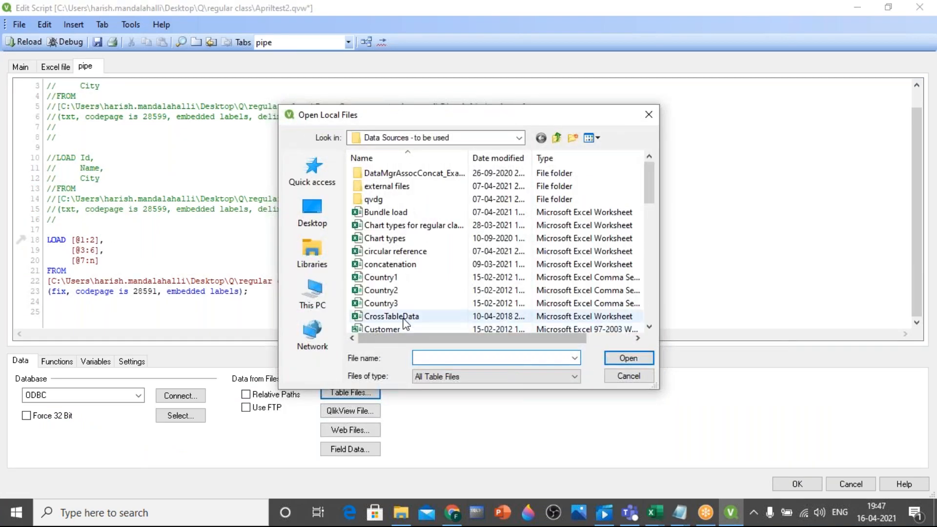
pyautogui.click(387, 292)
pyautogui.press('f')
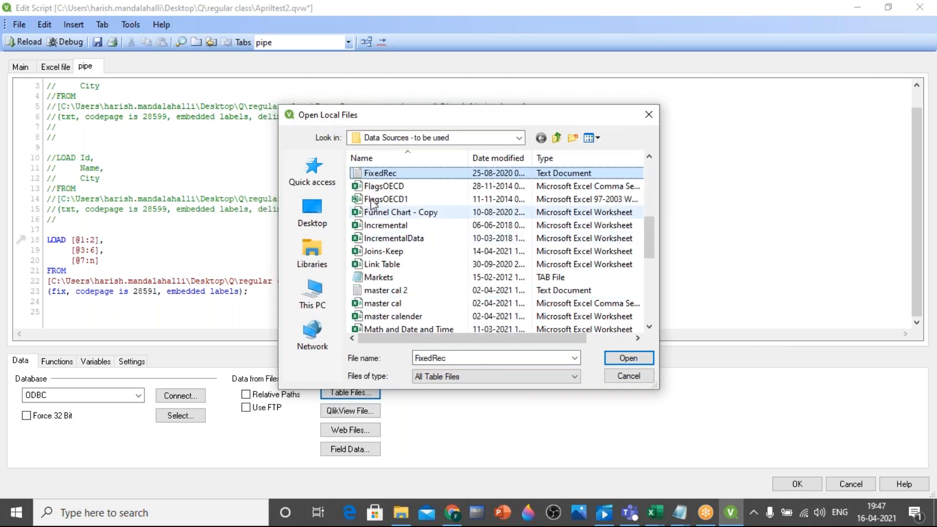
pyautogui.doubleClick(371, 173)
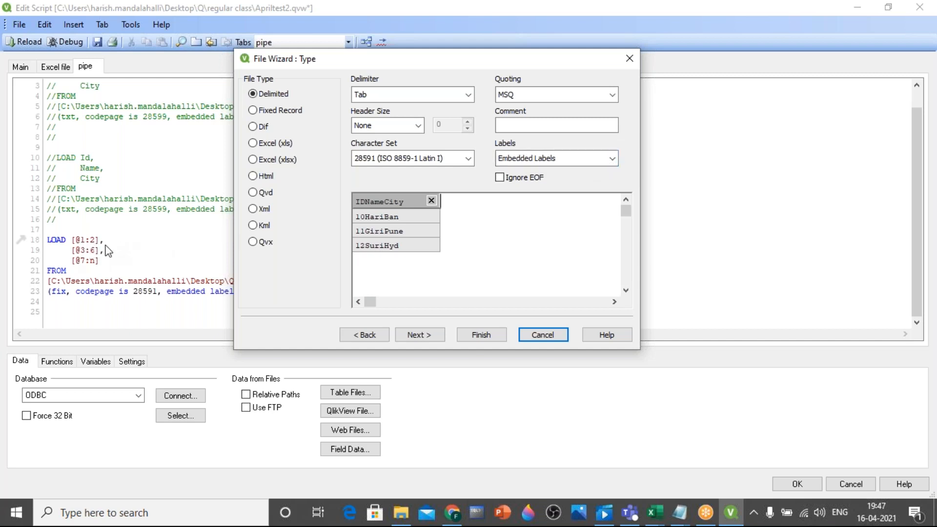
pyautogui.click(551, 335)
# Examine the start and end positions in the [@1:2] and [@3:6] fields of the FixedRec.txt LOAD statement
pyautogui.doubleClick(83, 239)
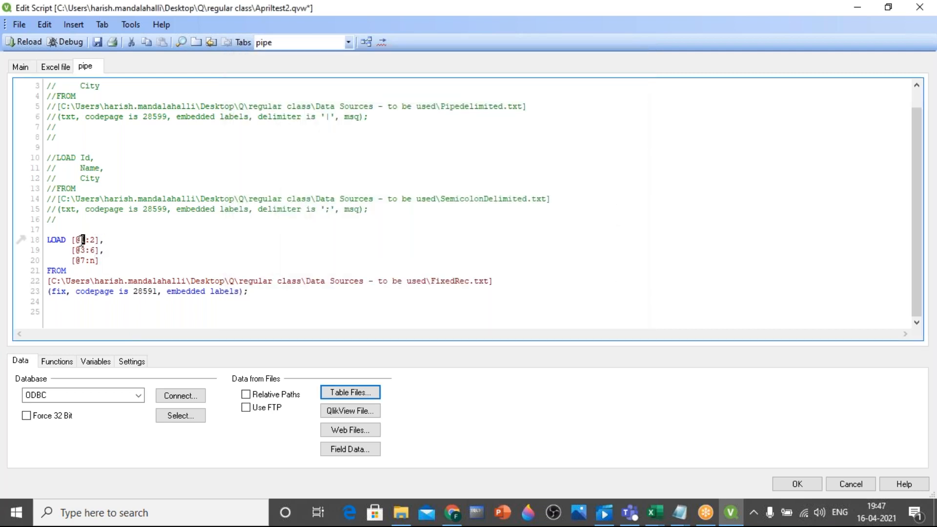
pyautogui.doubleClick(91, 240)
pyautogui.click(90, 246)
pyautogui.doubleClick(82, 251)
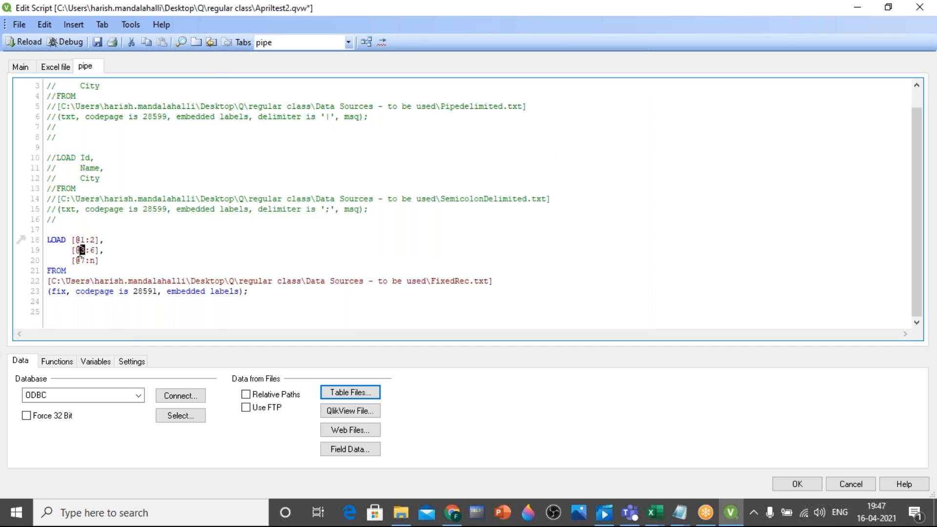
pyautogui.doubleClick(93, 250)
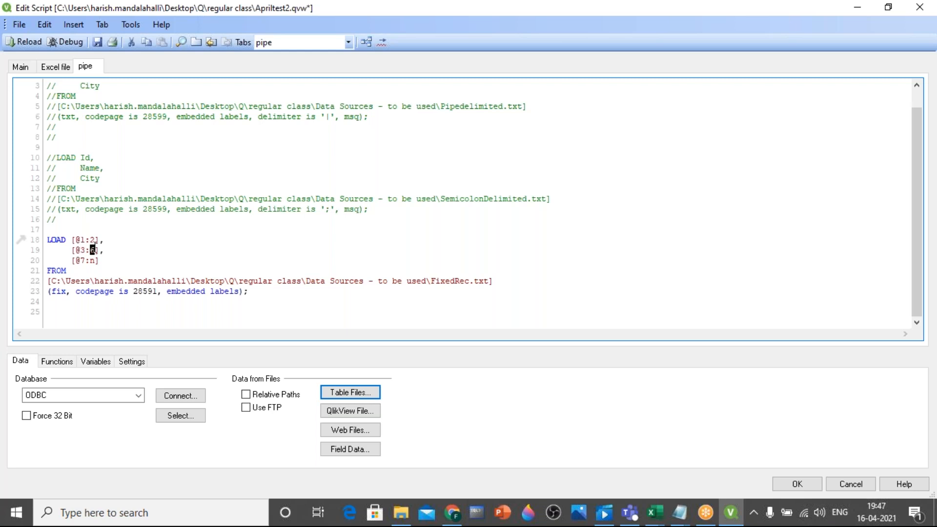
pyautogui.click(84, 236)
pyautogui.doubleClick(78, 239)
# Save the document, reload the script and close the sheet's field selection without adding any listboxes
pyautogui.click(97, 43)
pyautogui.click(12, 42)
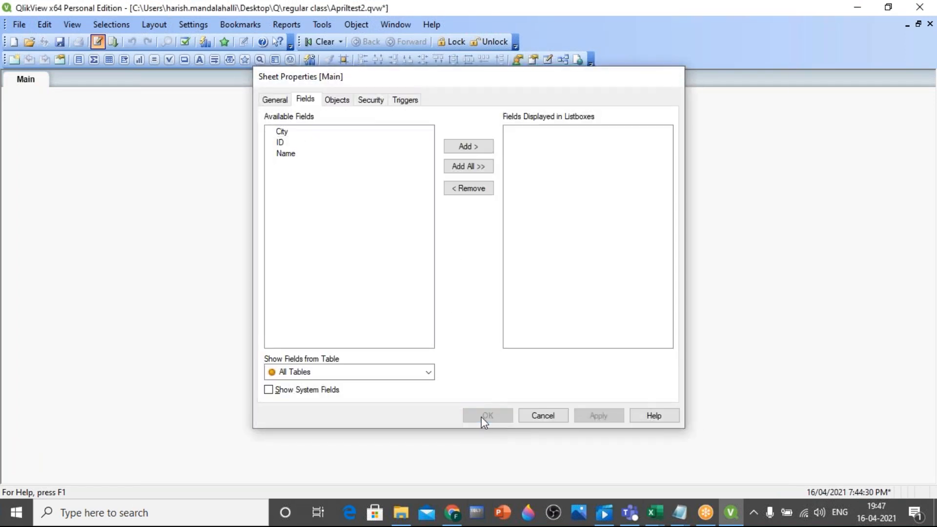
pyautogui.click(481, 418)
# Preview the records of the FixedRec table in the table viewer and return to the Main sheet
pyautogui.hotkey('ctrl', 't')
pyautogui.rightClick(450, 224)
pyautogui.click(470, 233)
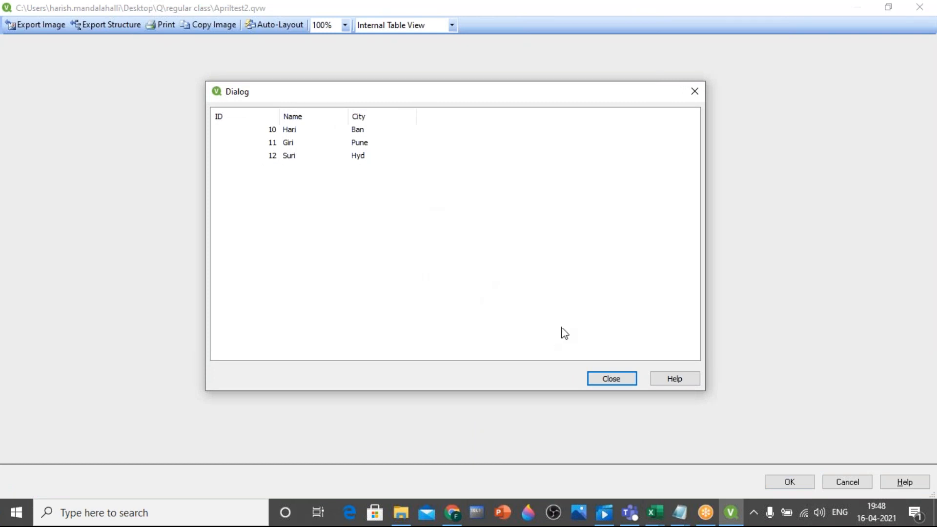
pyautogui.click(606, 378)
pyautogui.click(919, 8)
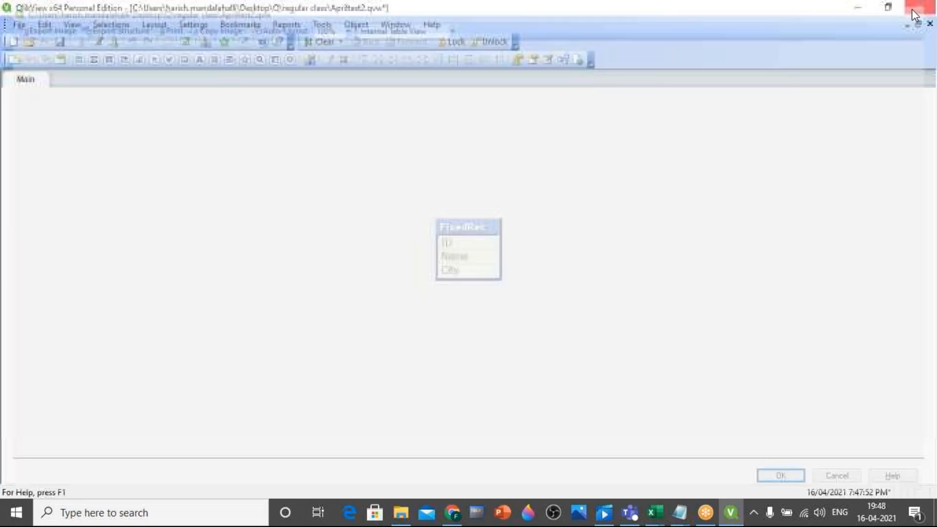
# Comment out the FixedRec.txt LOAD statement in the pipe section of the script and add blank lines below it
pyautogui.click(98, 42)
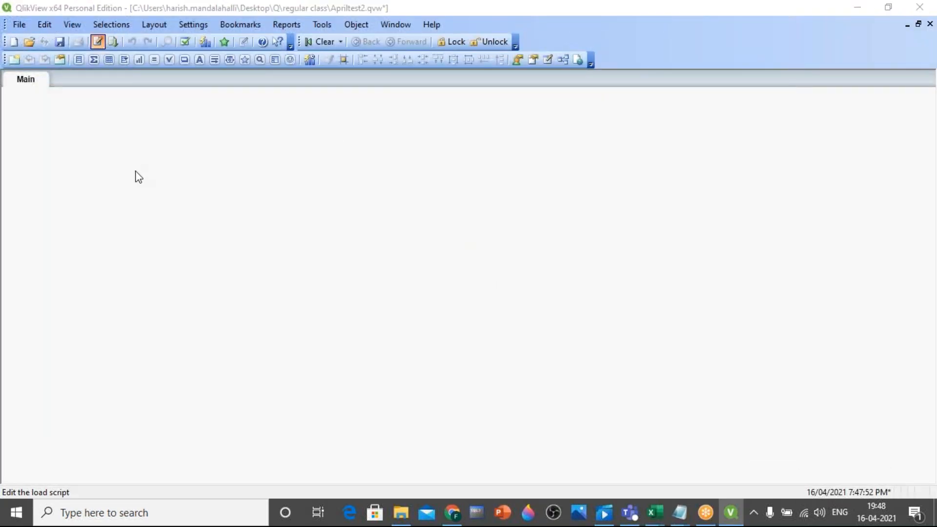
pyautogui.moveTo(253, 305); pyautogui.dragTo(64, 226)
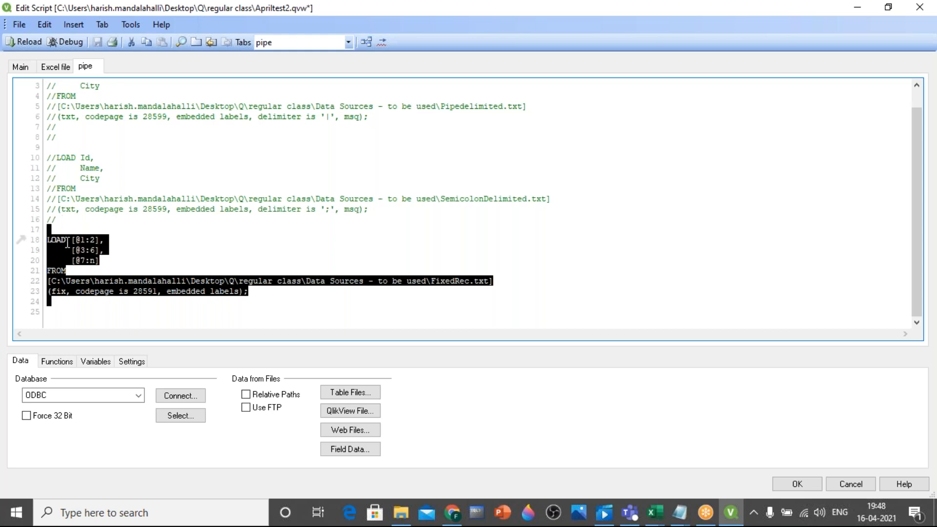
pyautogui.rightClick(67, 244)
pyautogui.click(119, 312)
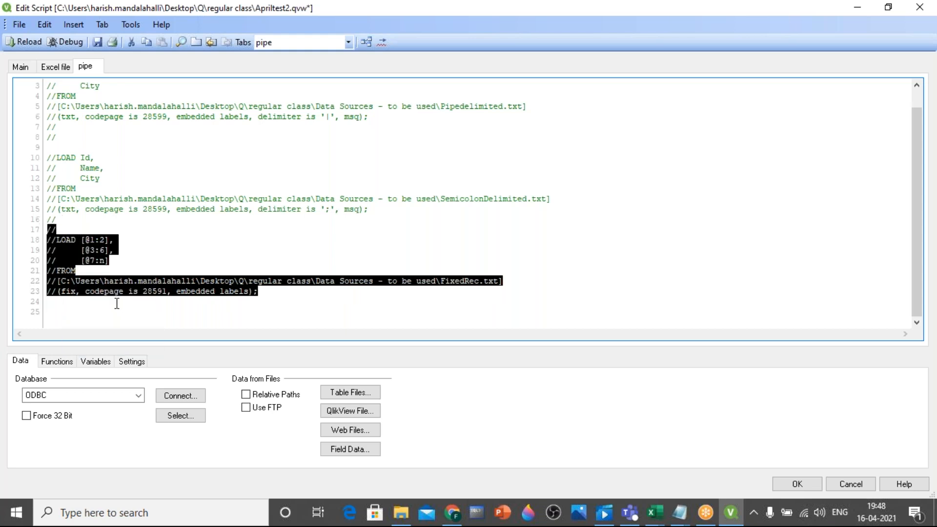
pyautogui.click(196, 313)
pyautogui.press('Return')
pyautogui.press('Return')
pyautogui.press('Return')
pyautogui.press('Return')
pyautogui.press('Return')
pyautogui.press('Return')
pyautogui.press('Return')
pyautogui.press('Return')
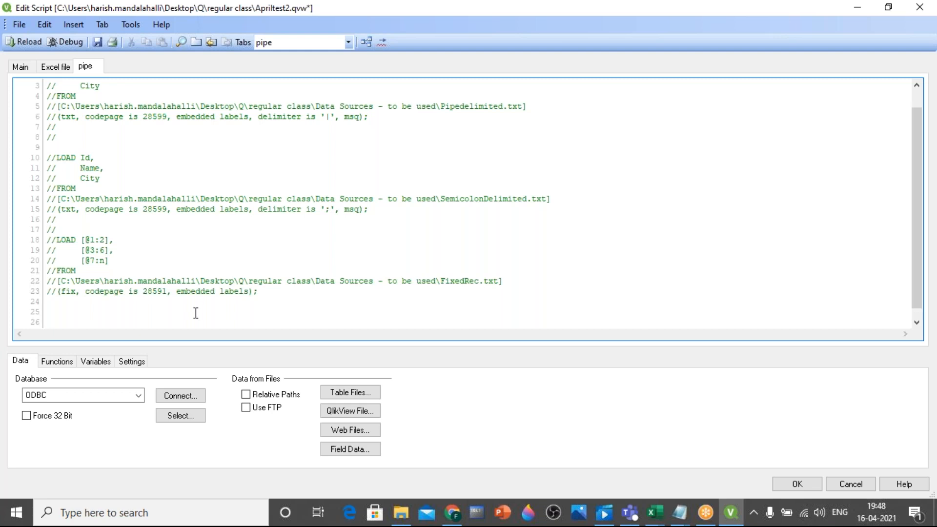
pyautogui.press('Return')
pyautogui.press('Return')
pyautogui.press('Return')
pyautogui.press('Return')
pyautogui.press('Return')
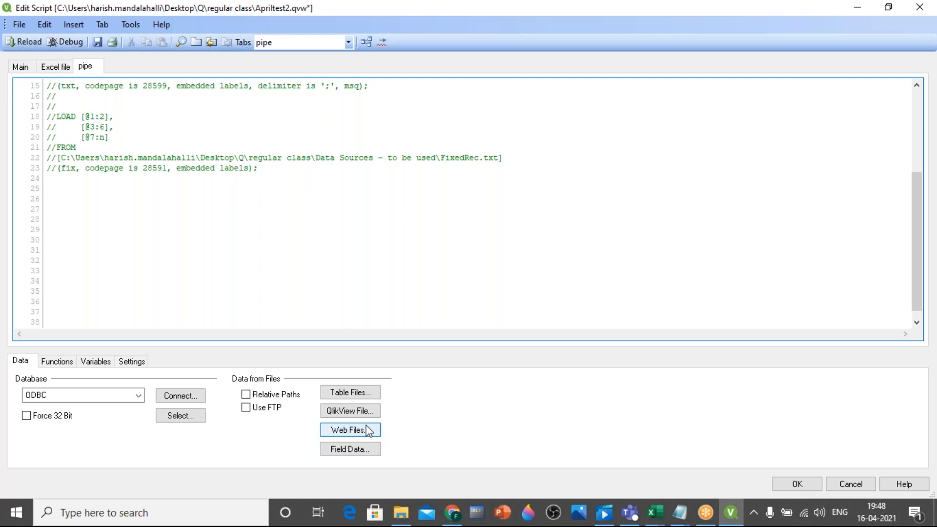
# Switch to Chrome, search for "country and capital" and open the geographyfieldwork.com Capital Cities of the World page
pyautogui.click(452, 513)
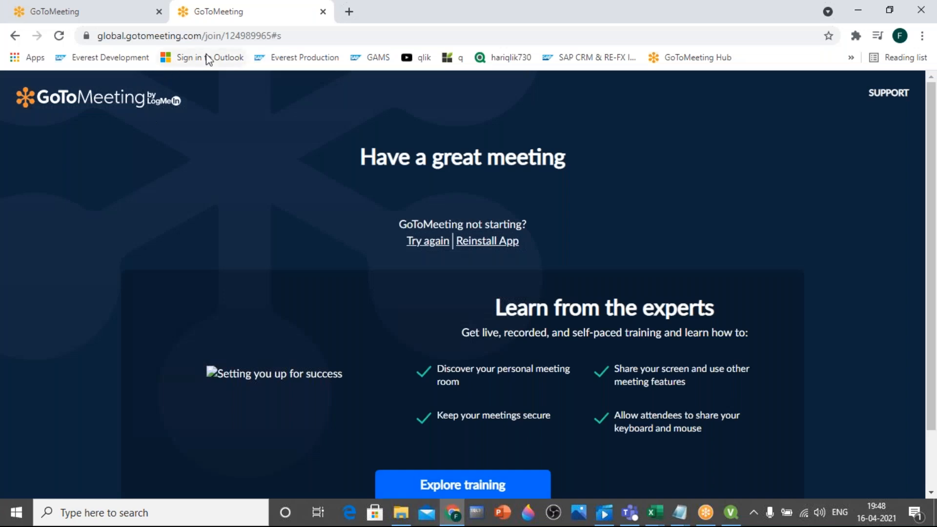
pyautogui.click(249, 36)
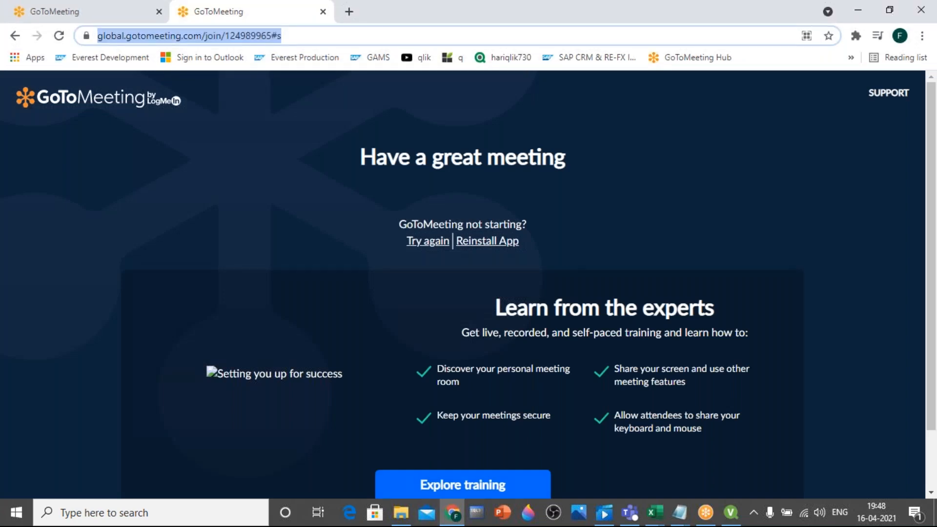
pyautogui.write('country')
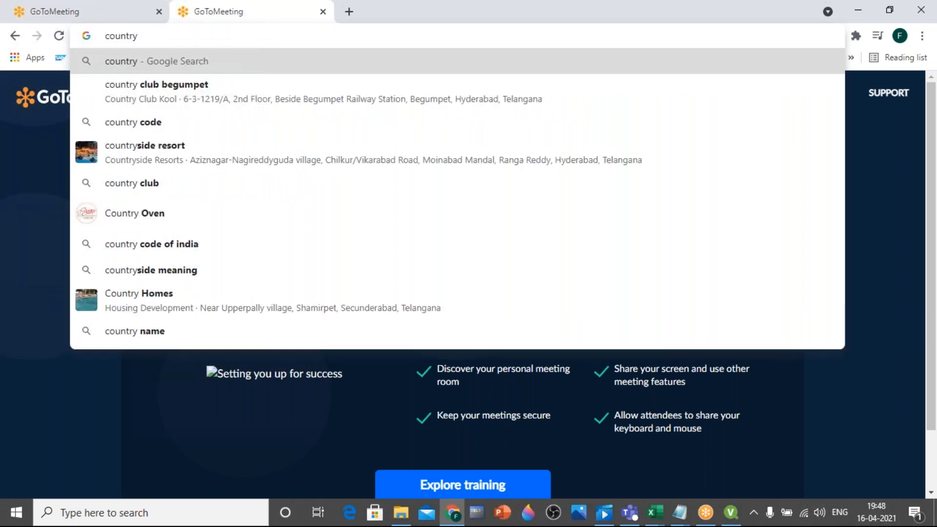
pyautogui.write(' and cap')
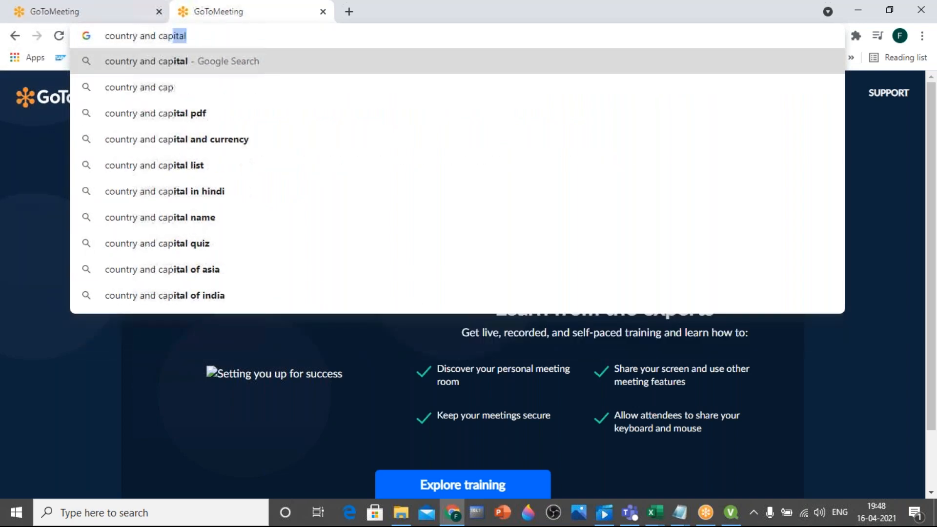
pyautogui.write('it')
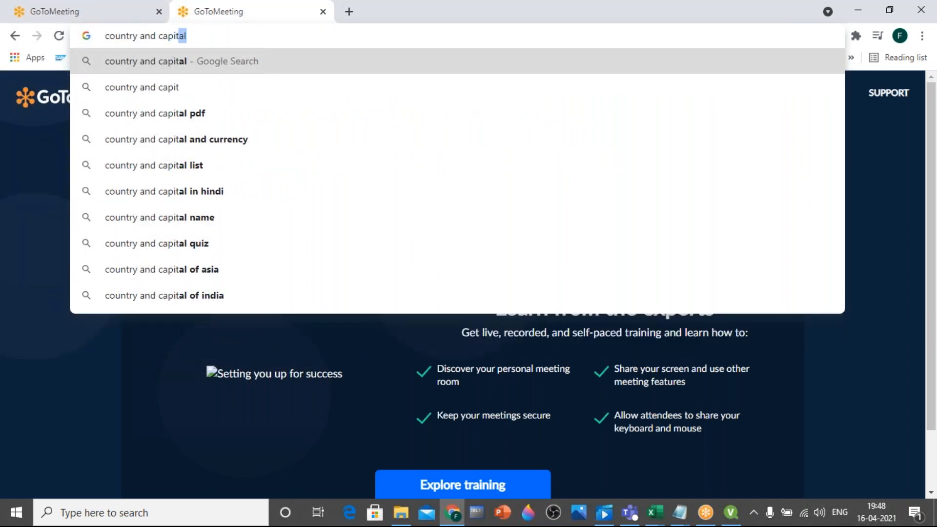
pyautogui.press('Return')
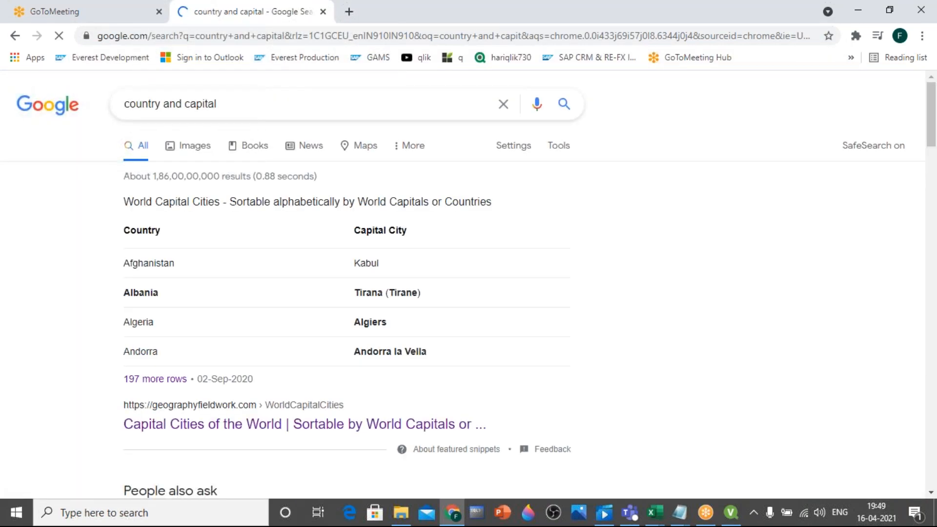
pyautogui.scroll(-4, 316, 320)
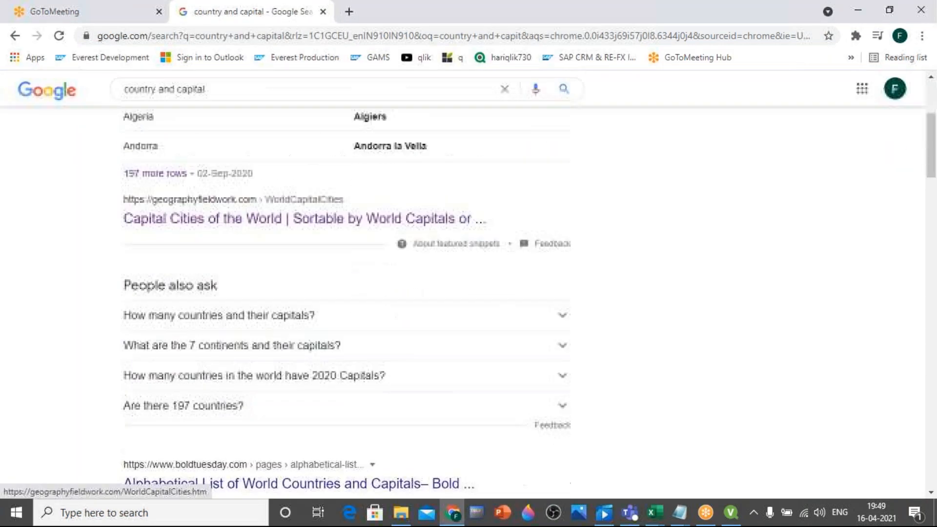
pyautogui.click(305, 223)
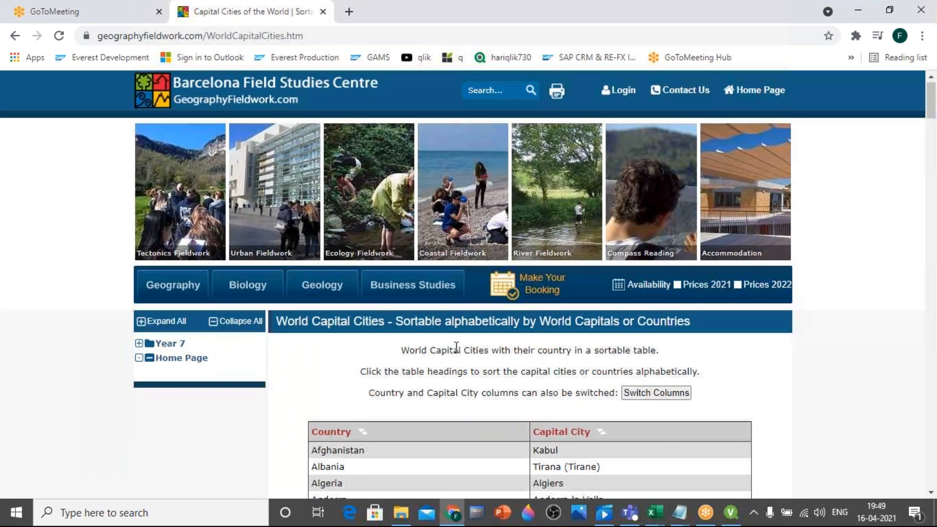
# Examine the Country and Capital City table and its footnotes on the World Capital Cities page
pyautogui.scroll(-1, 454, 351)
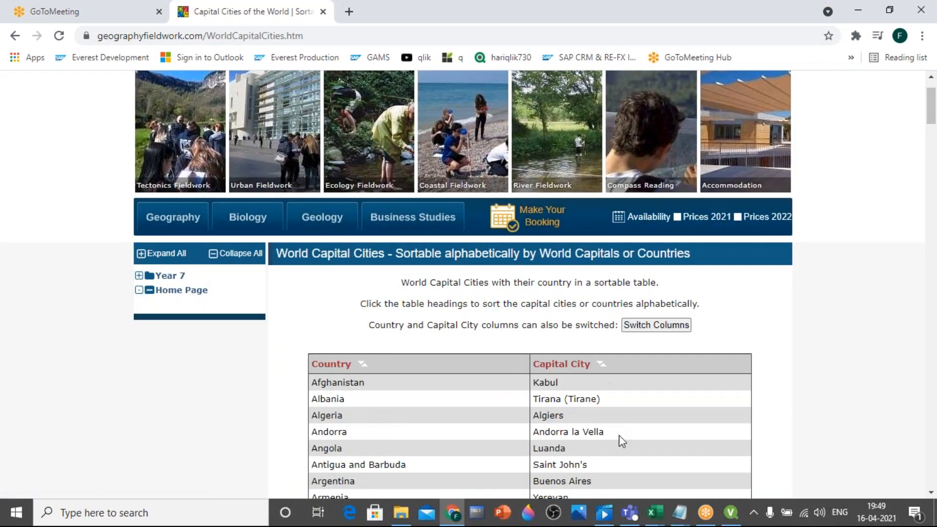
pyautogui.scroll(-1, 615, 441)
pyautogui.scroll(-10, 578, 365)
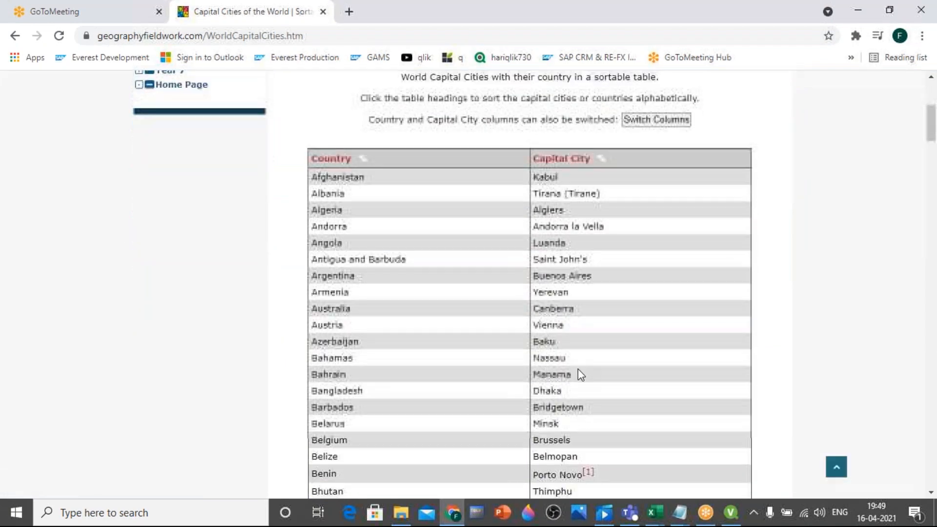
pyautogui.scroll(-20, 487, 413)
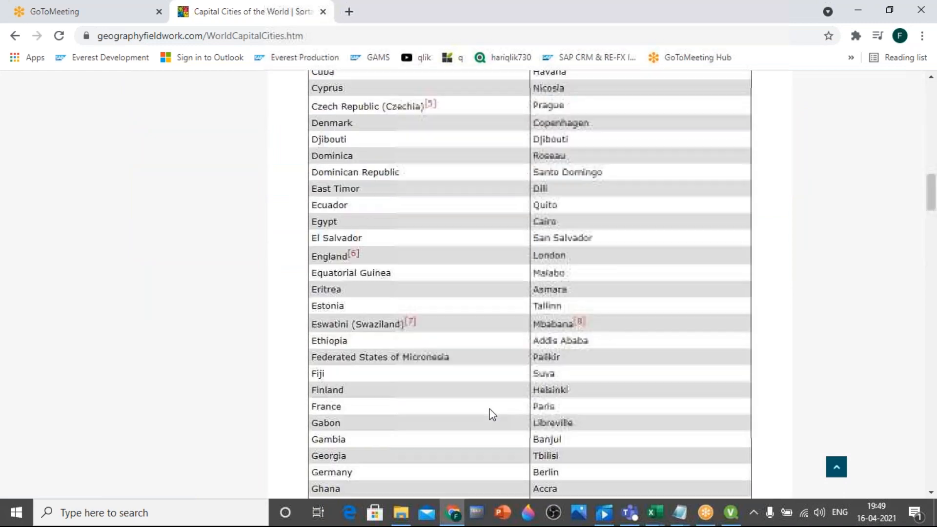
pyautogui.scroll(-20, 491, 407)
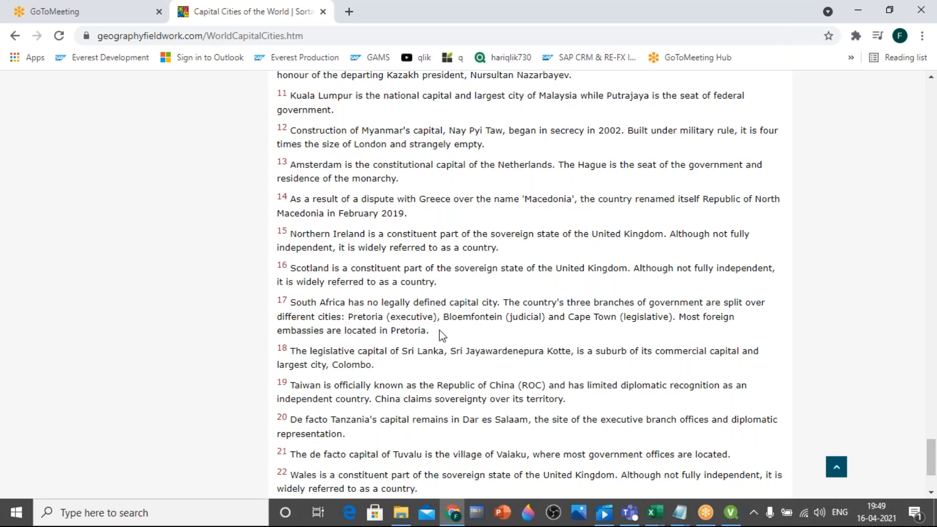
pyautogui.scroll(10, 439, 330)
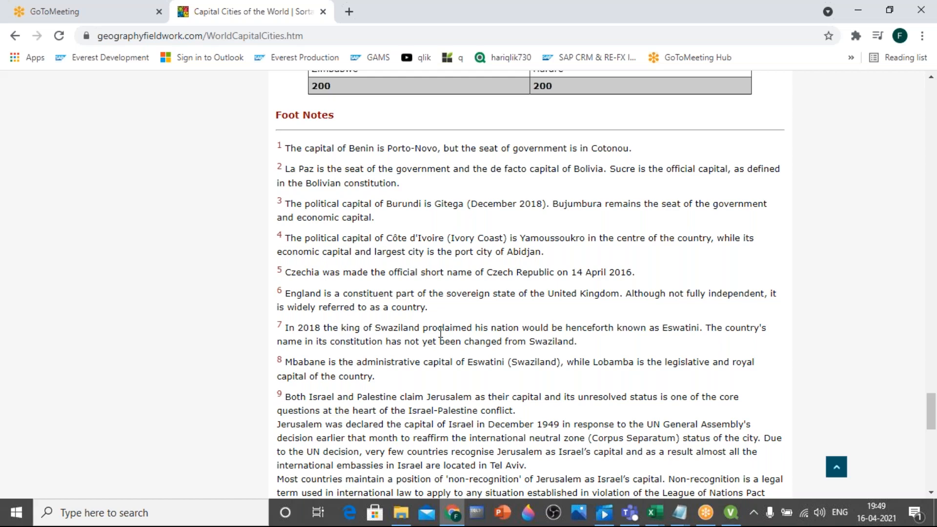
pyautogui.scroll(20, 440, 332)
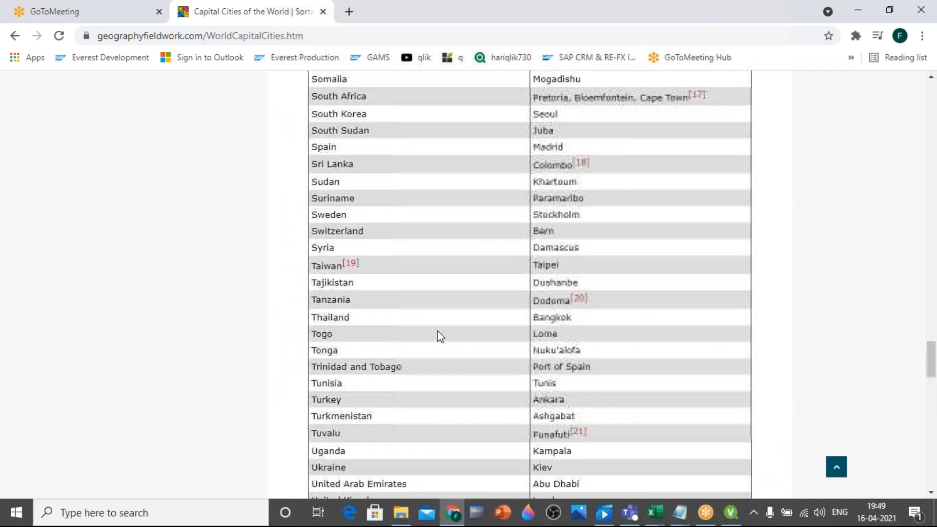
pyautogui.scroll(20, 436, 331)
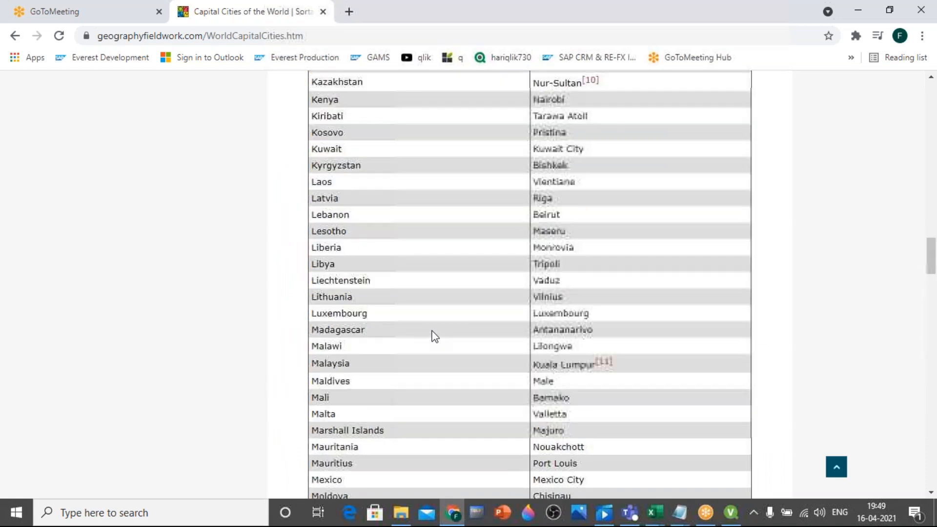
pyautogui.scroll(15, 489, 225)
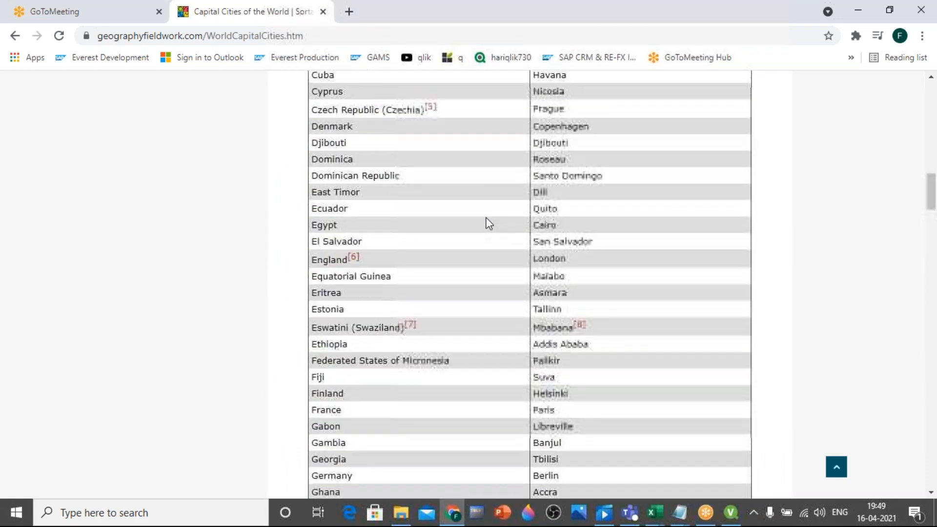
pyautogui.scroll(15, 489, 225)
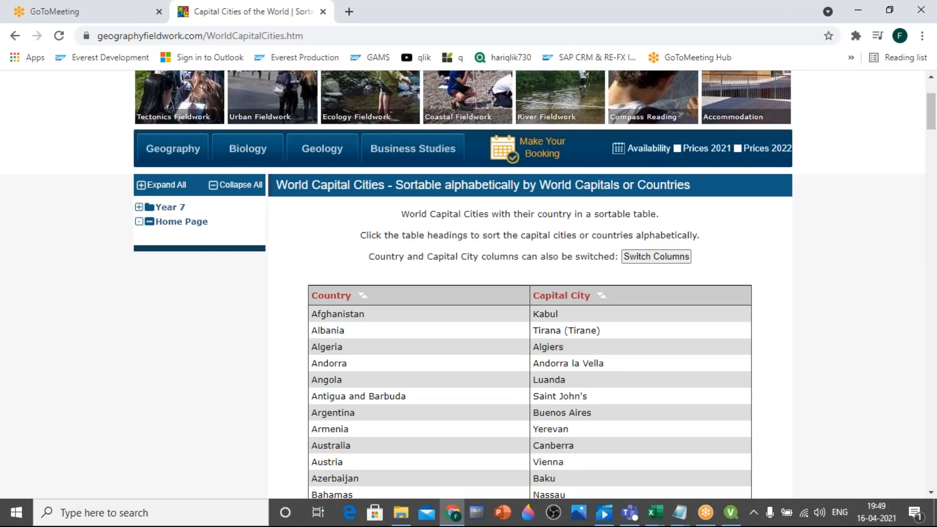
pyautogui.click(327, 38)
pyautogui.hotkey('ctrl', 'c')
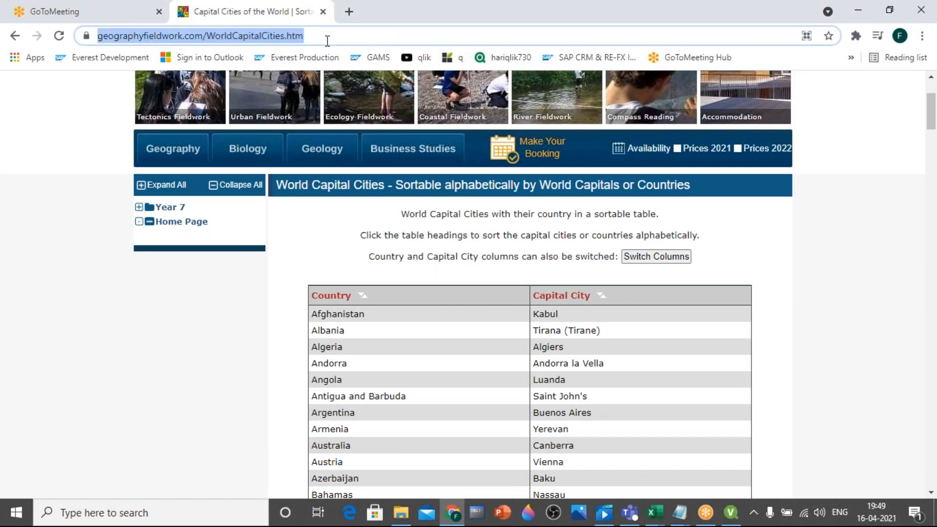
pyautogui.click(730, 512)
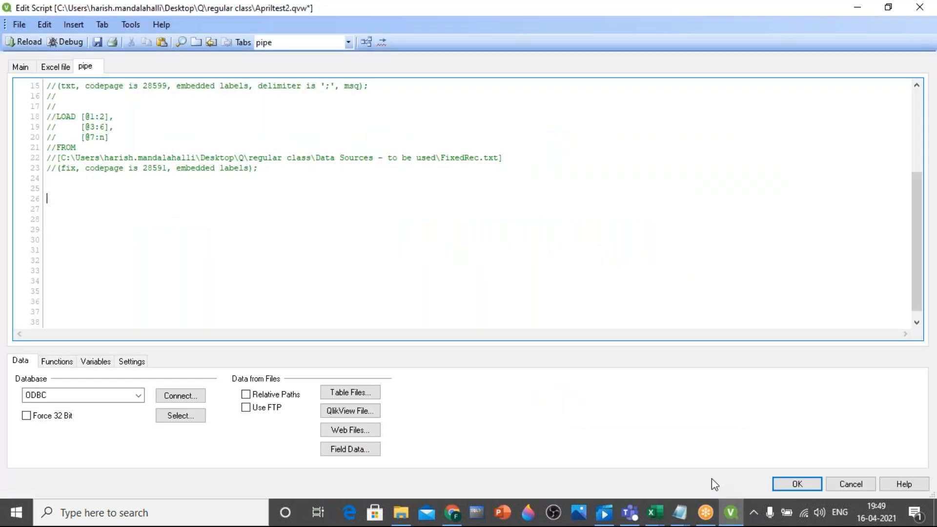
pyautogui.click(352, 430)
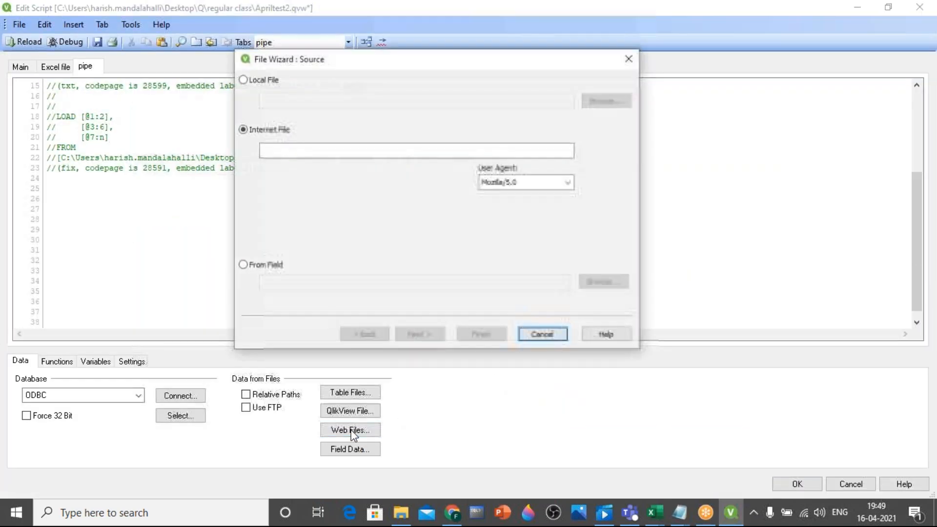
pyautogui.click(282, 150)
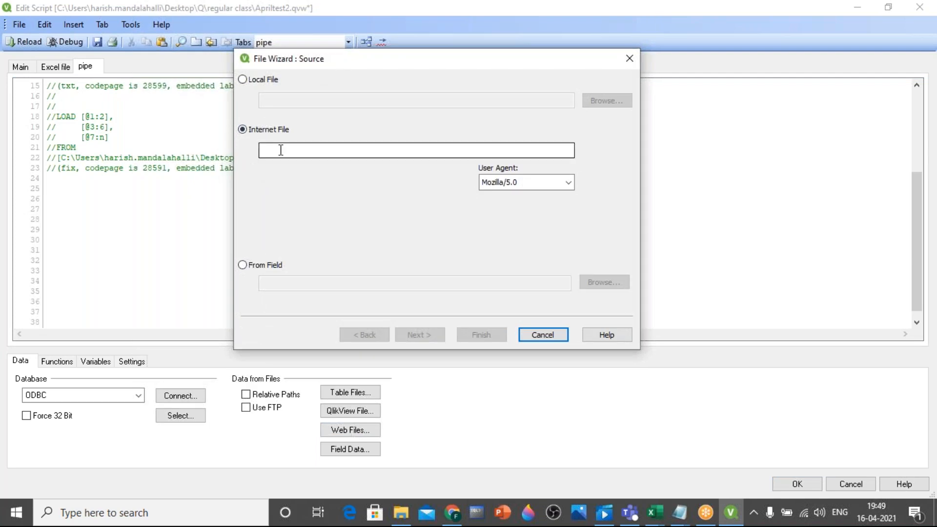
pyautogui.hotkey('ctrl', 'v')
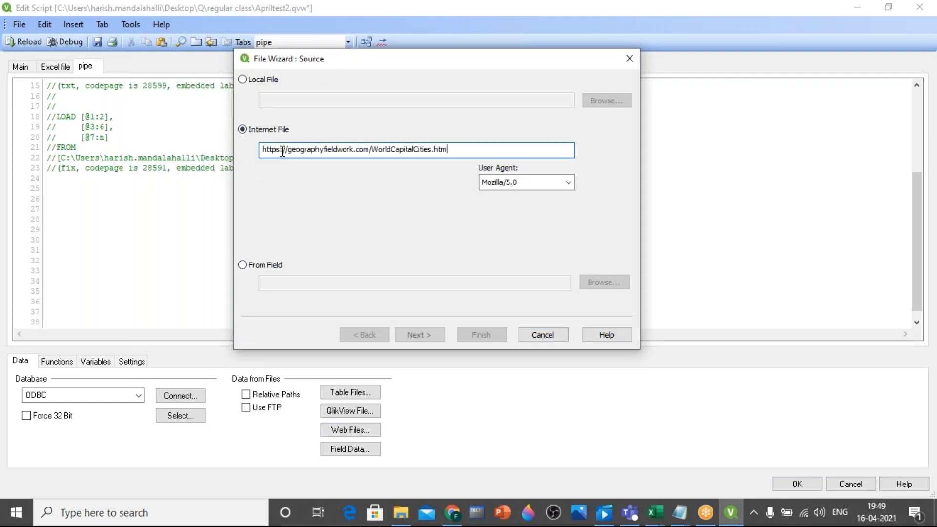
pyautogui.click(418, 337)
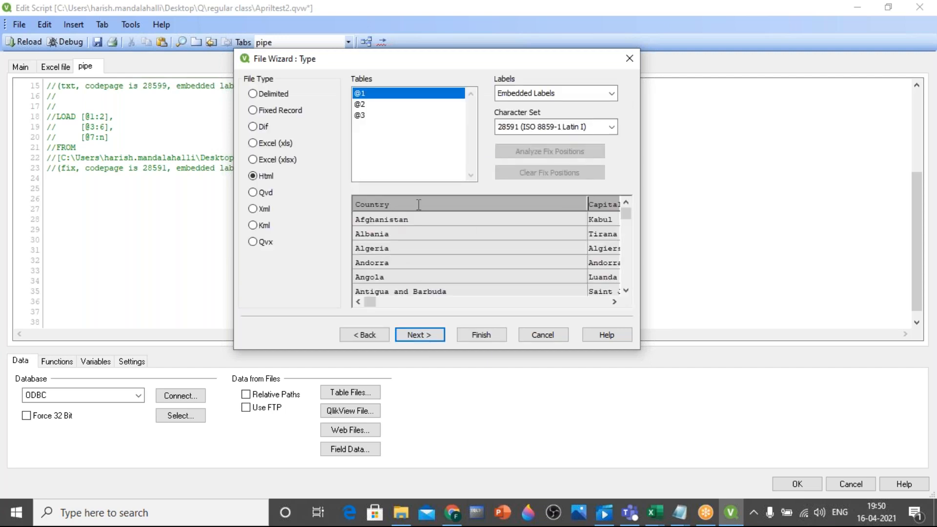
# Insert the LOAD statement for web table @1 into the script, and save and reload the document without adding listboxes
pyautogui.click(477, 339)
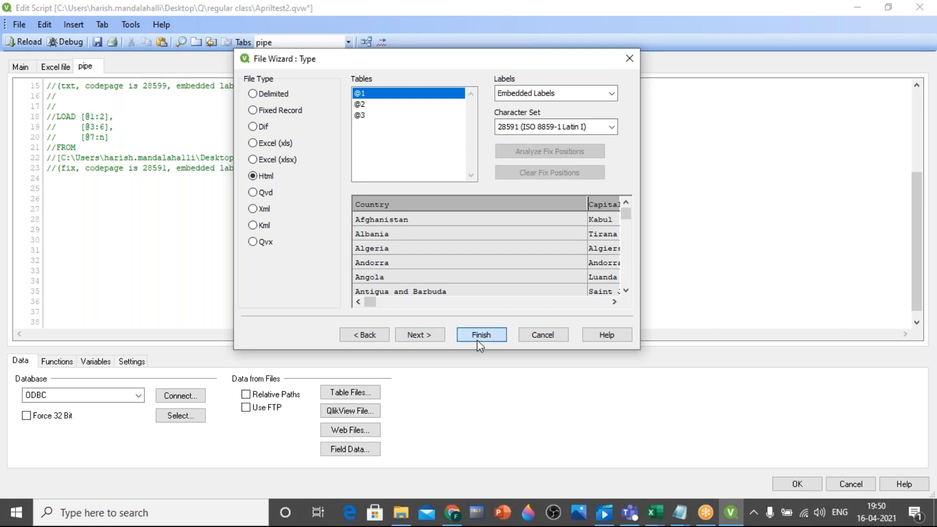
pyautogui.click(72, 199)
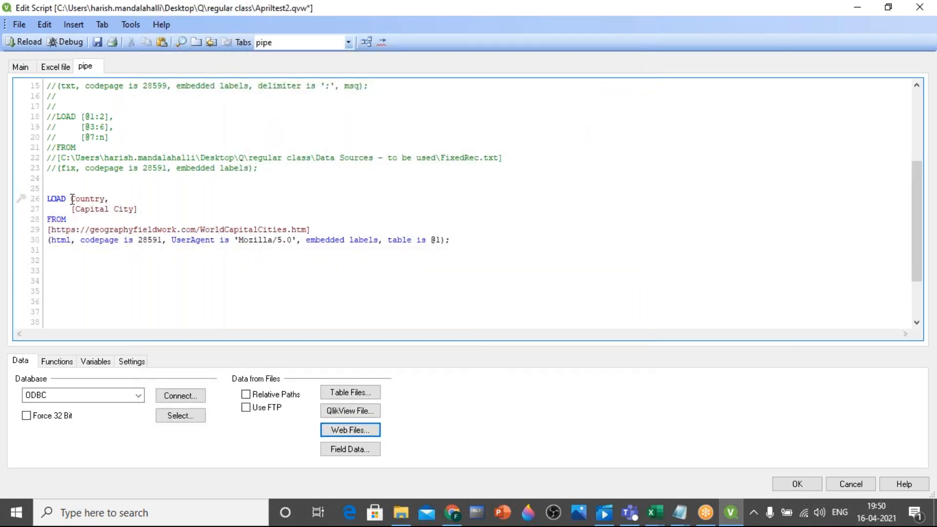
pyautogui.click(102, 42)
pyautogui.click(23, 42)
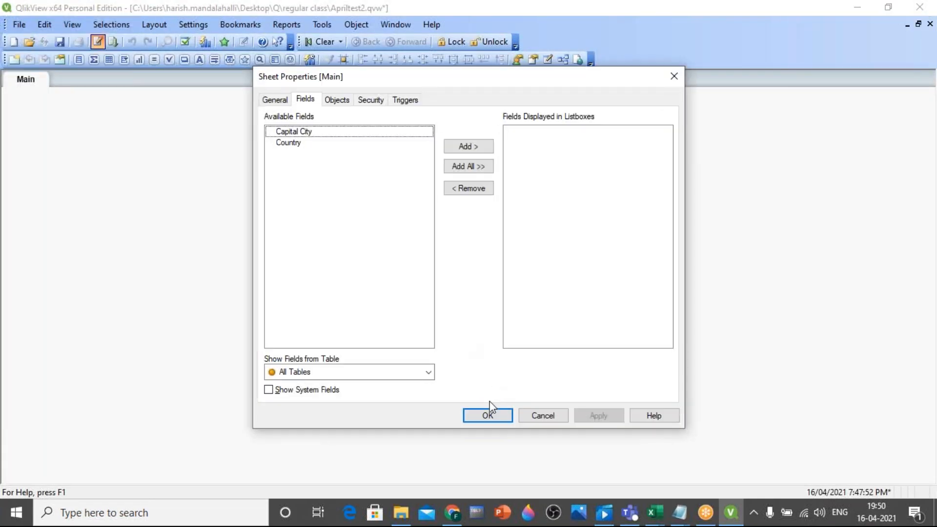
pyautogui.click(487, 415)
# Preview the Country and Capital City rows of table @1 in the table viewer and close the viewer
pyautogui.hotkey('ctrl', 't')
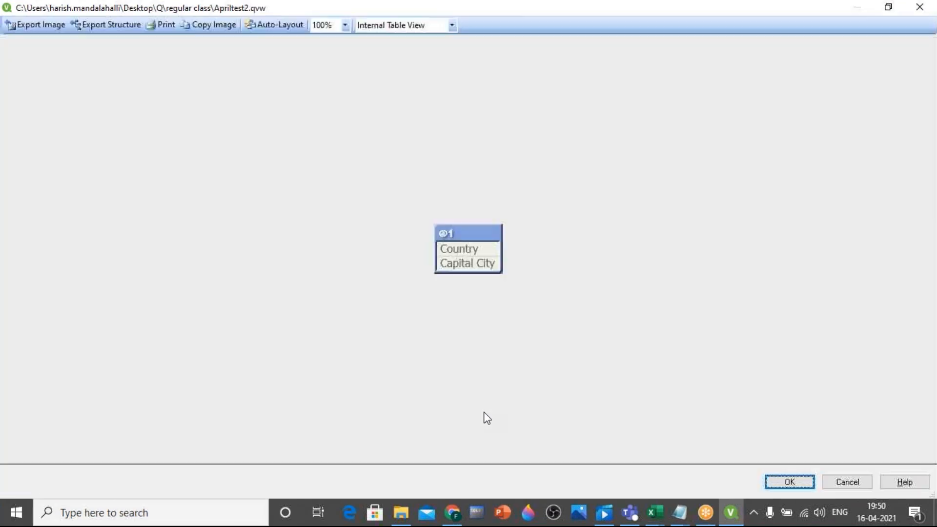
pyautogui.rightClick(468, 251)
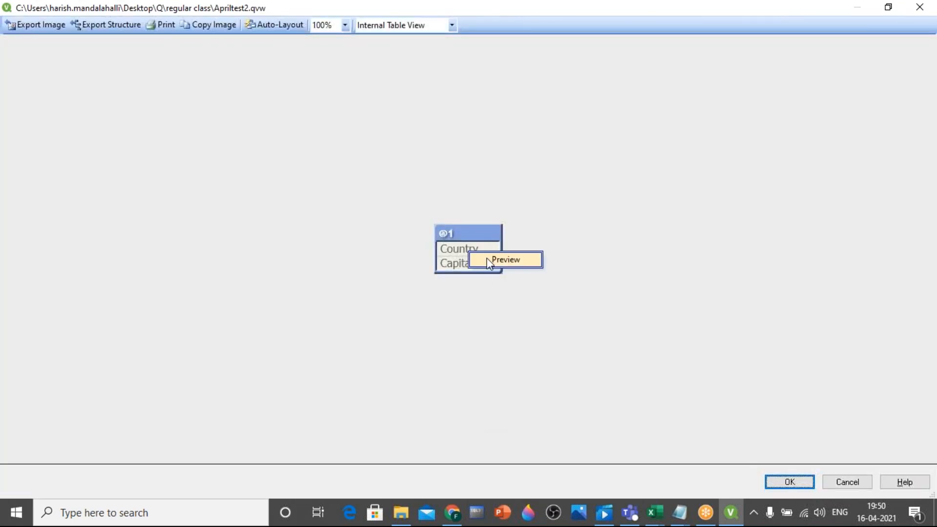
pyautogui.click(487, 258)
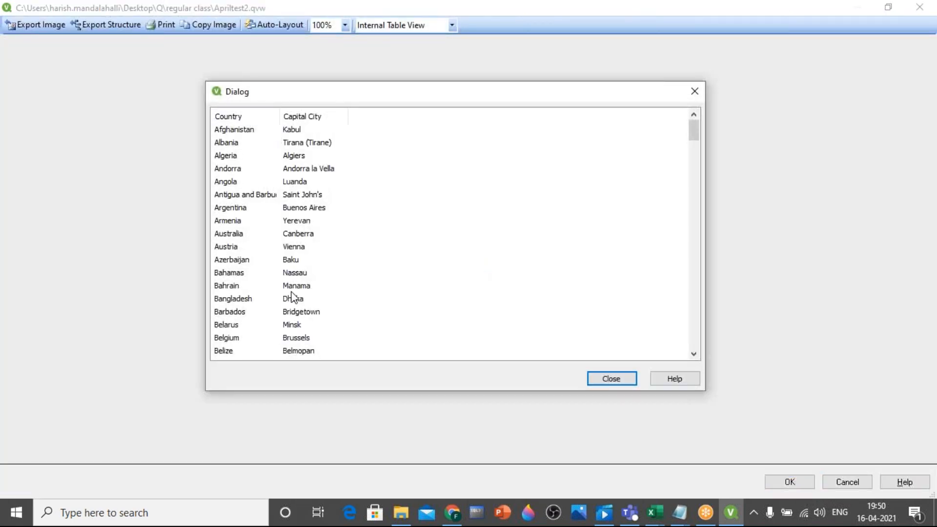
pyautogui.scroll(-20, 301, 301)
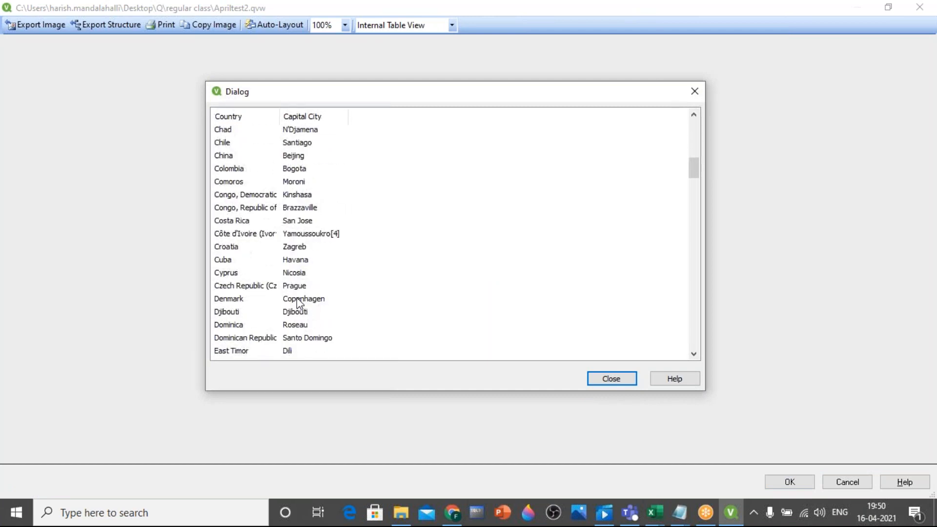
pyautogui.scroll(-20, 295, 301)
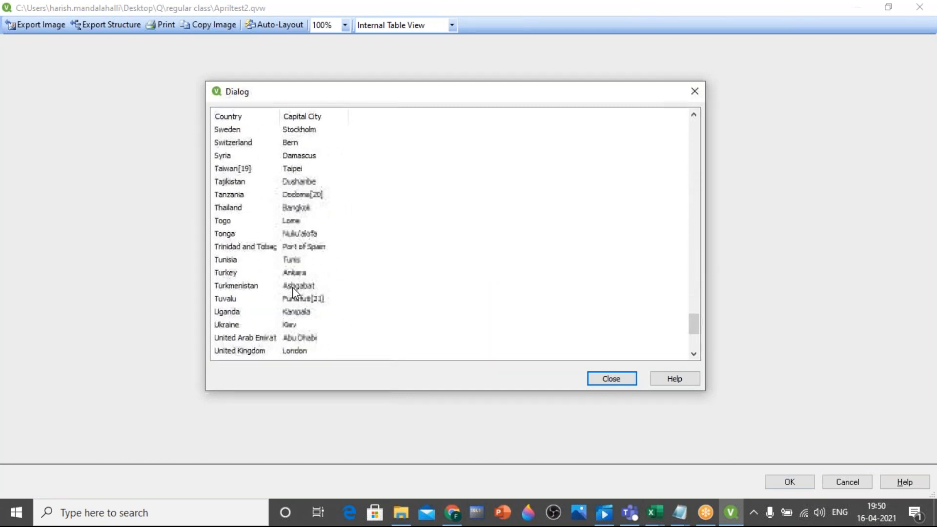
pyautogui.scroll(2, 292, 287)
pyautogui.scroll(20, 292, 283)
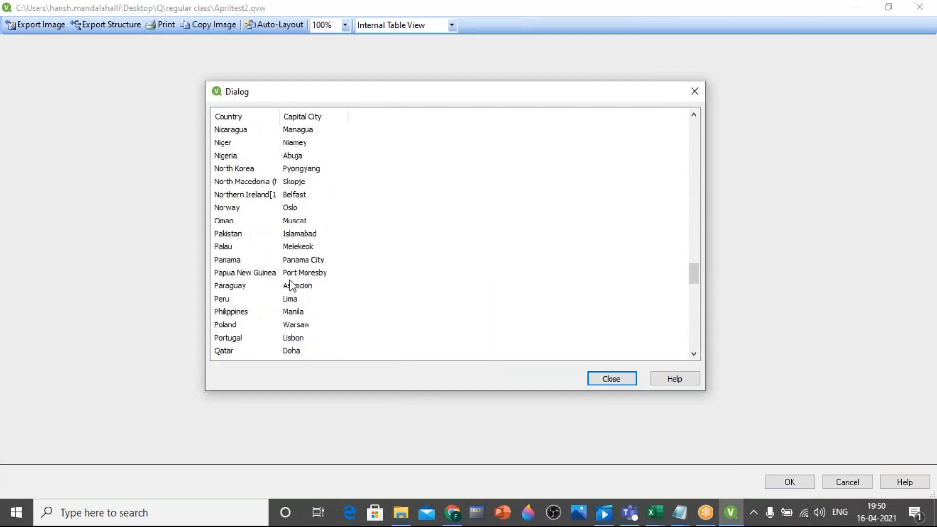
pyautogui.scroll(20, 293, 283)
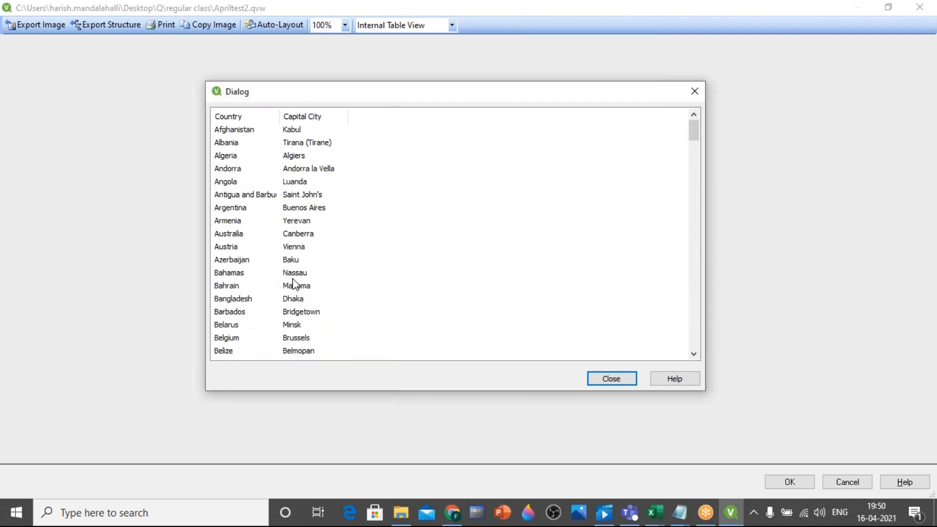
pyautogui.click(606, 380)
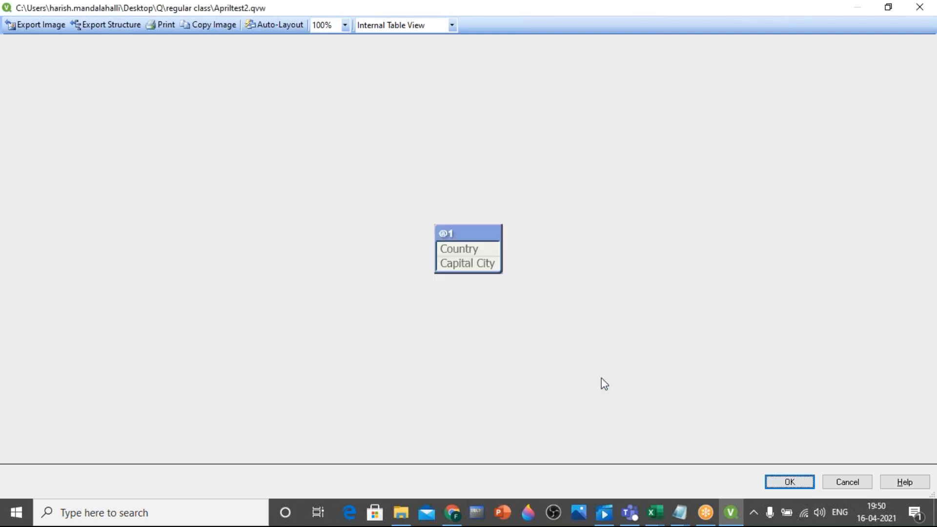
pyautogui.click(922, 9)
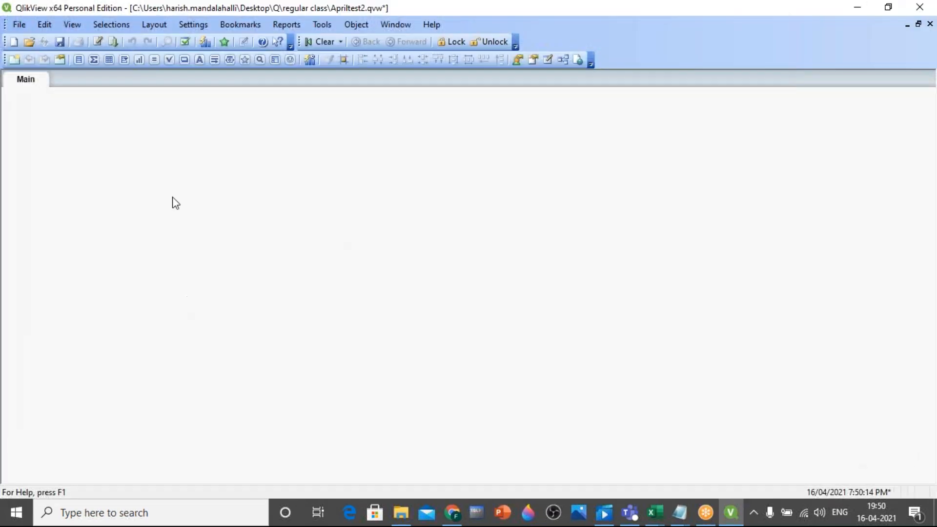
# Reopen the script editor and add the table label Countryandcapitals: on a new line above the web page LOAD statement
pyautogui.click(99, 40)
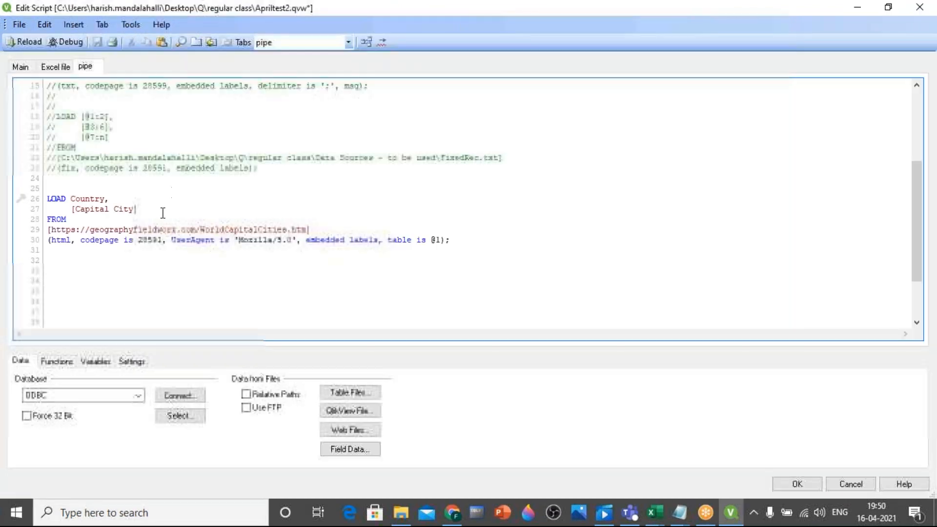
pyautogui.click(360, 434)
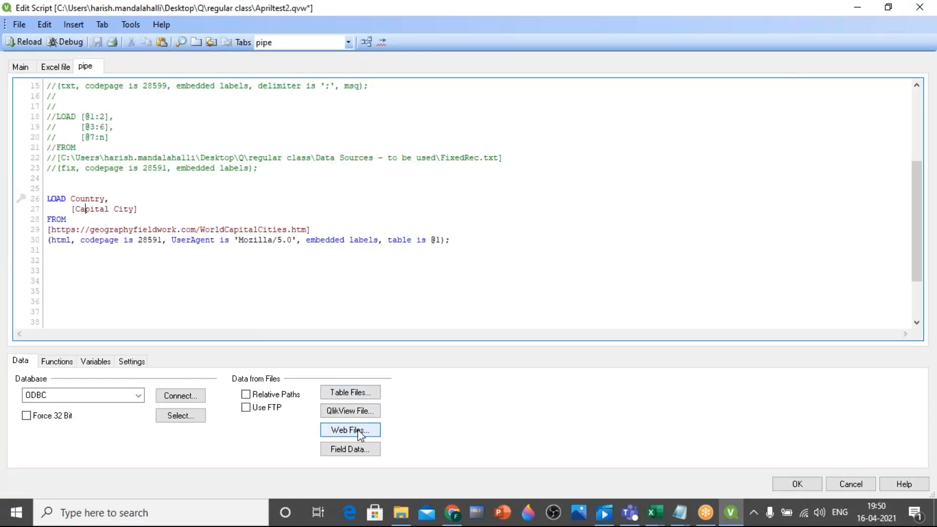
pyautogui.click(50, 188)
pyautogui.press('Return')
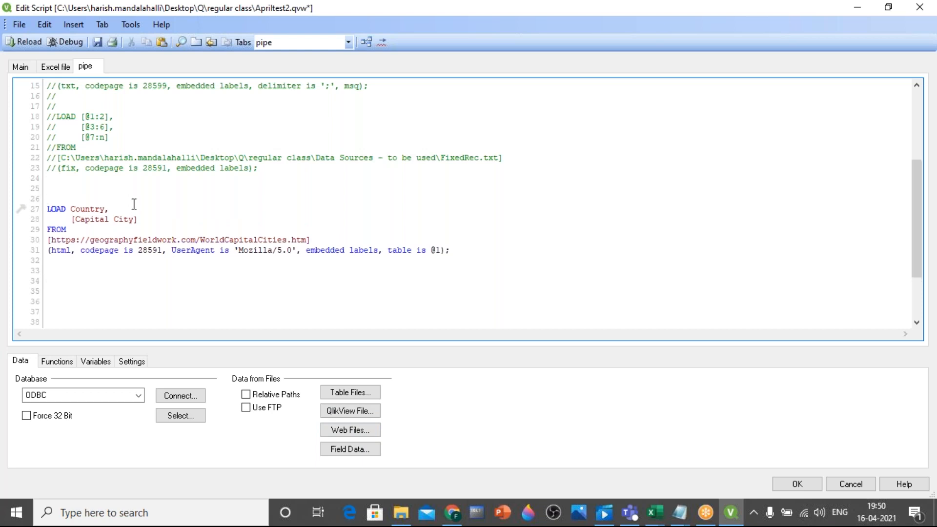
pyautogui.write('Co')
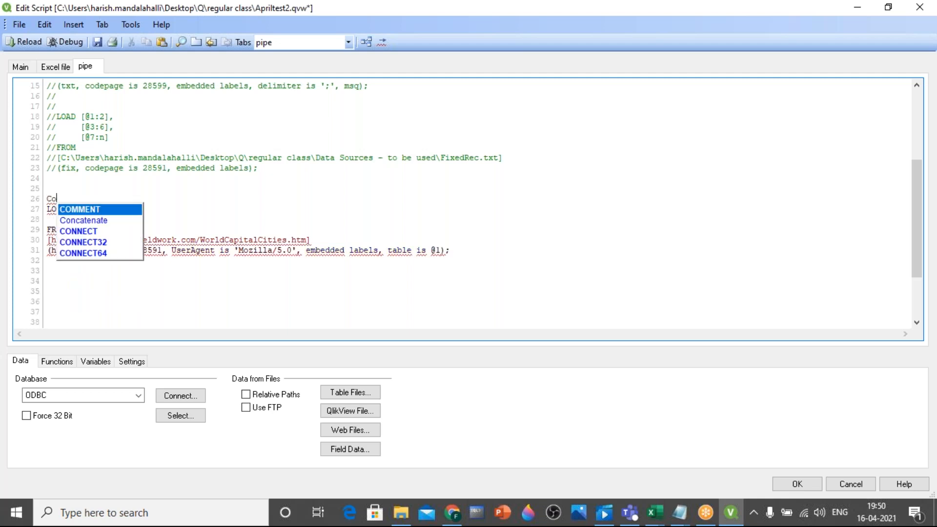
pyautogui.write('untry')
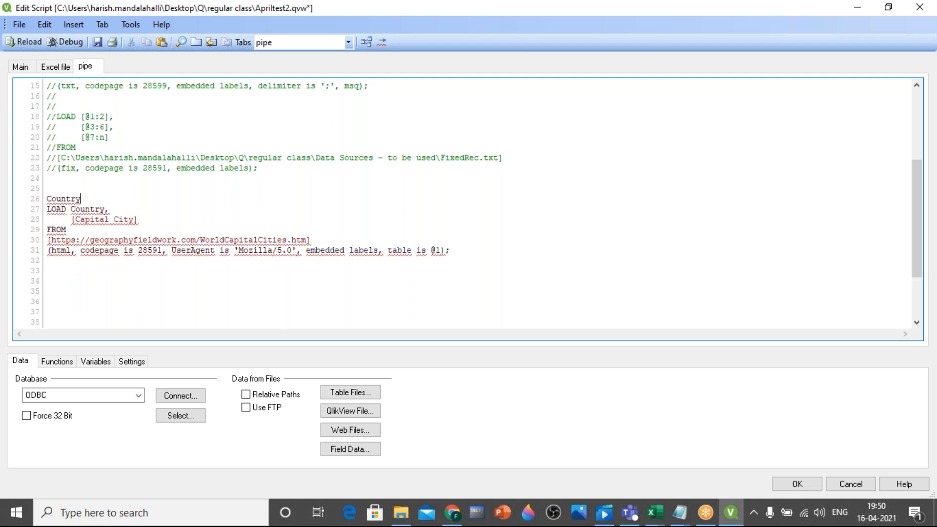
pyautogui.write('andcapitals:')
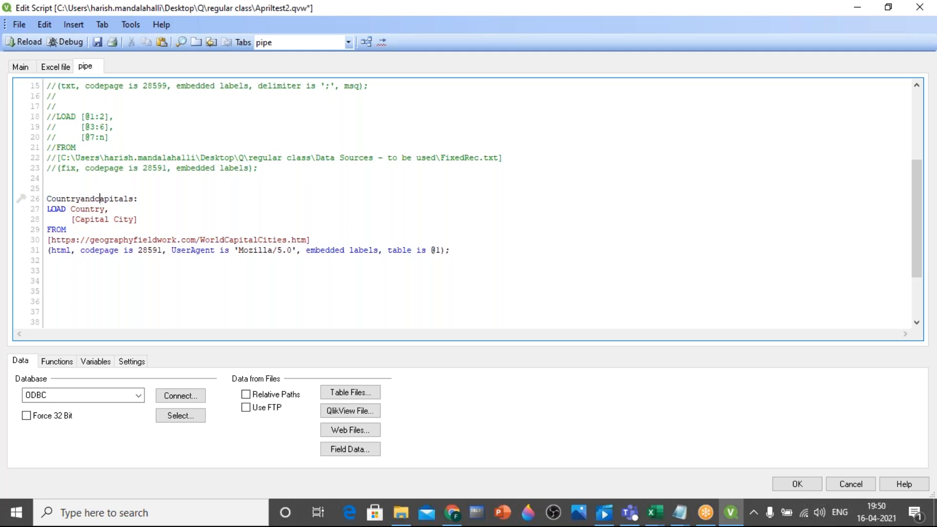
# Change the table label above the web page LOAD statement to Country_capitals:
pyautogui.press('BackSpace')
pyautogui.press('BackSpace')
pyautogui.press('BackSpace')
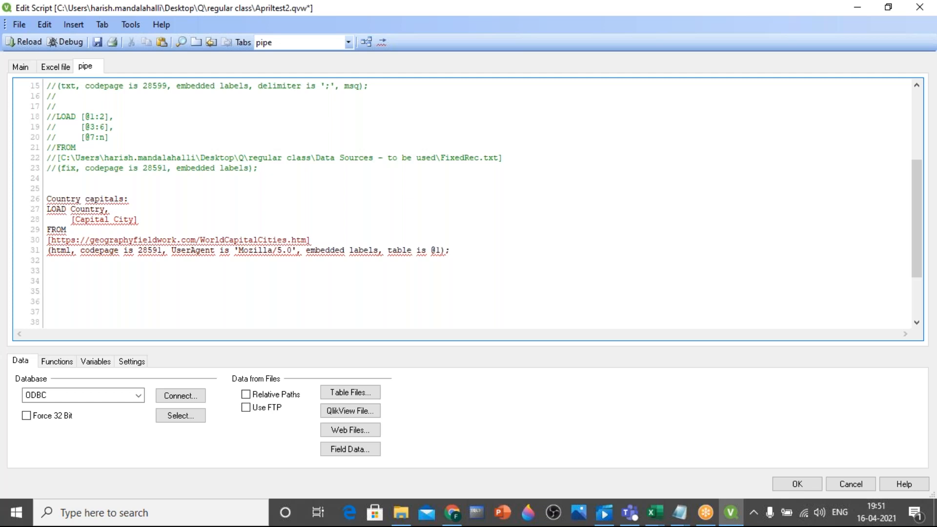
pyautogui.press('BackSpace')
pyautogui.write('_')
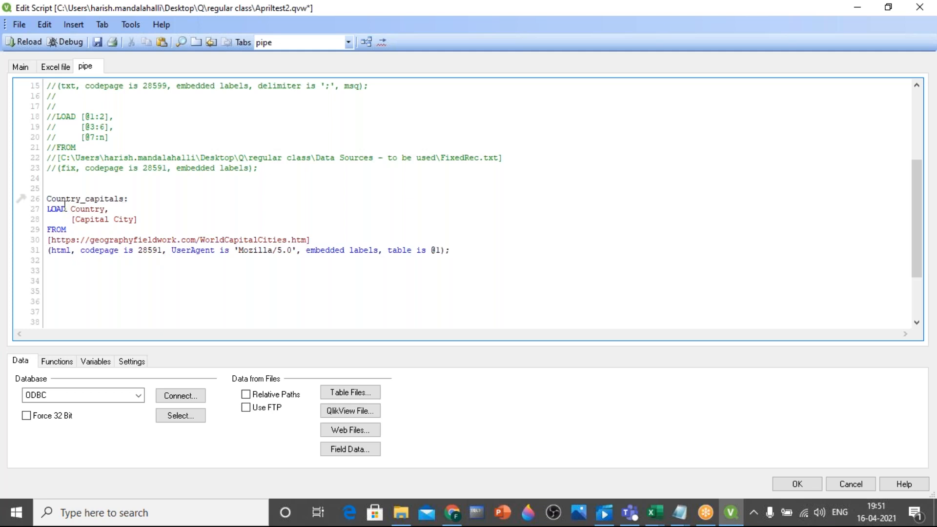
# Check the field names of table @1 in the table viewer and return to the script
pyautogui.press('Down')
pyautogui.moveTo(77, 220); pyautogui.dragTo(119, 233)
pyautogui.click(137, 220)
pyautogui.hotkey('ctrl', 't')
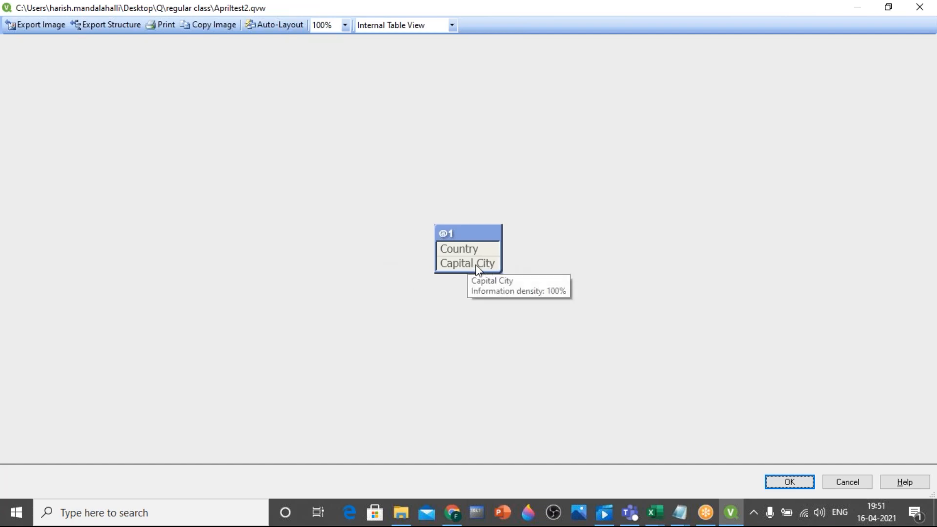
pyautogui.click(918, 7)
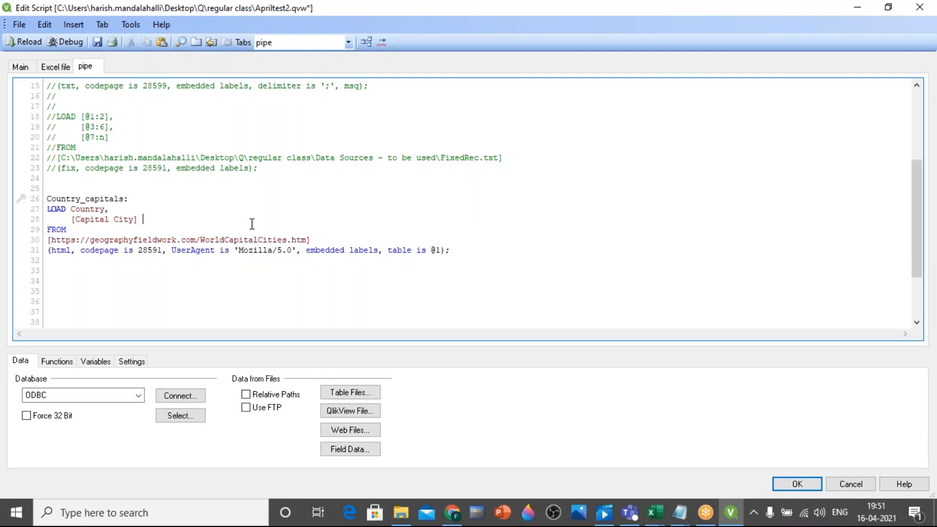
# Rename the [Capital City] field with the alias as Capital in the LOAD statement
pyautogui.write('as')
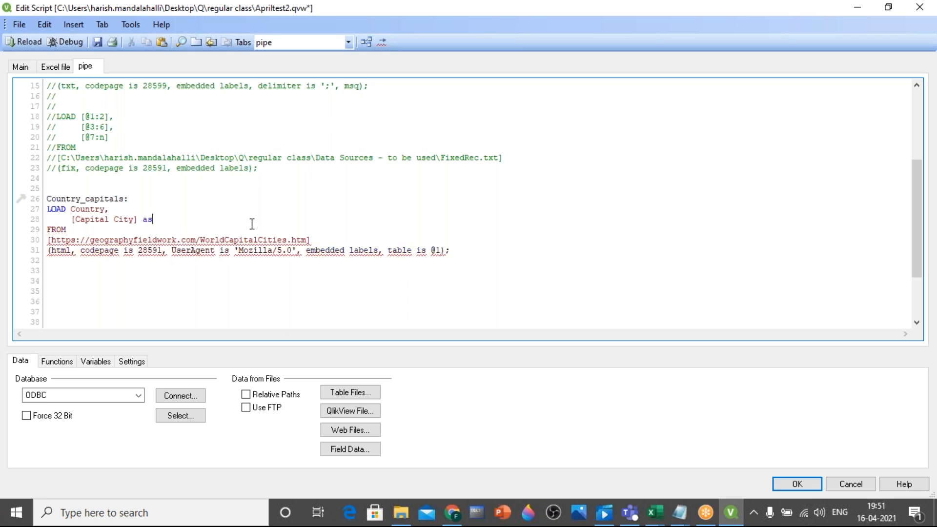
pyautogui.write(' Capital')
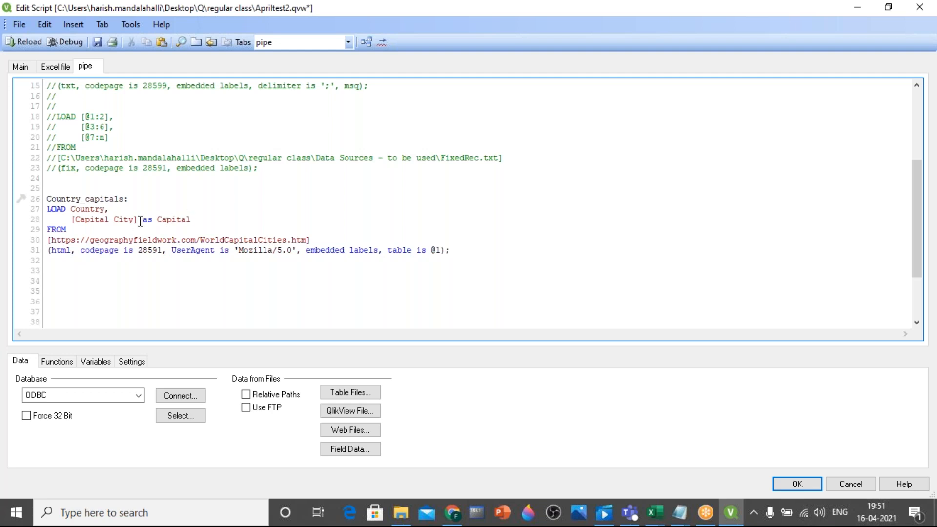
pyautogui.moveTo(143, 221); pyautogui.dragTo(150, 228)
pyautogui.click(153, 219)
pyautogui.moveTo(72, 220)
pyautogui.mouseDown()
pyautogui.moveTo(98, 224)
pyautogui.moveTo(68, 229)
pyautogui.mouseUp()
pyautogui.click(158, 218)
pyautogui.moveTo(158, 217); pyautogui.dragTo(190, 222)
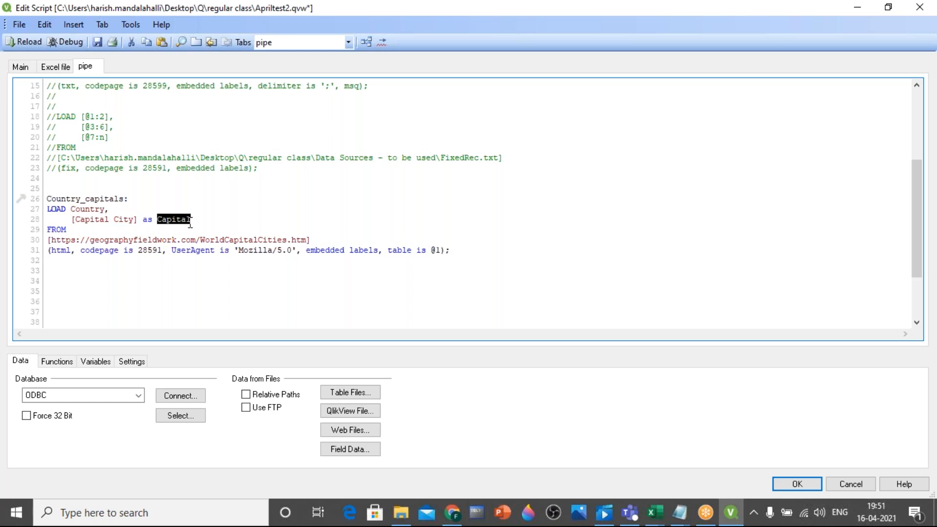
# Save the script and reload the data, closing the sheet's field selection without adding listboxes
pyautogui.click(98, 43)
pyautogui.click(22, 41)
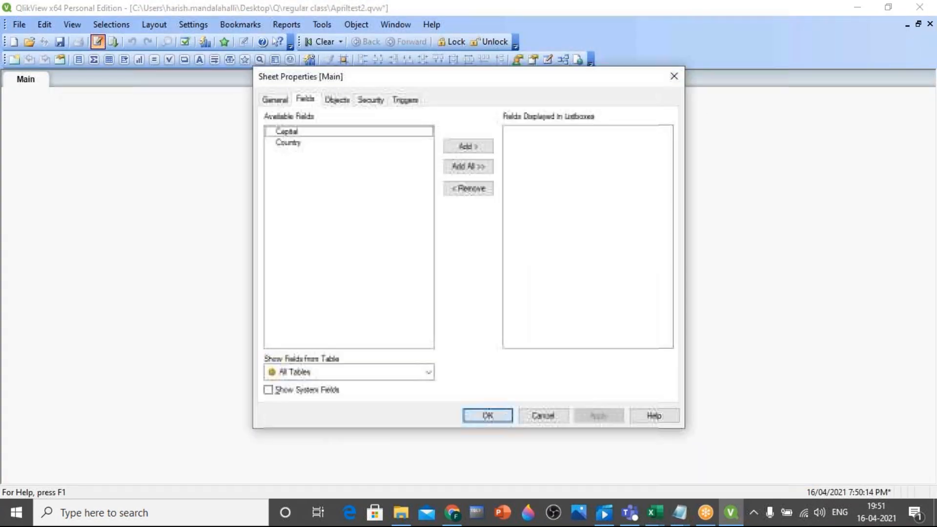
pyautogui.click(303, 132)
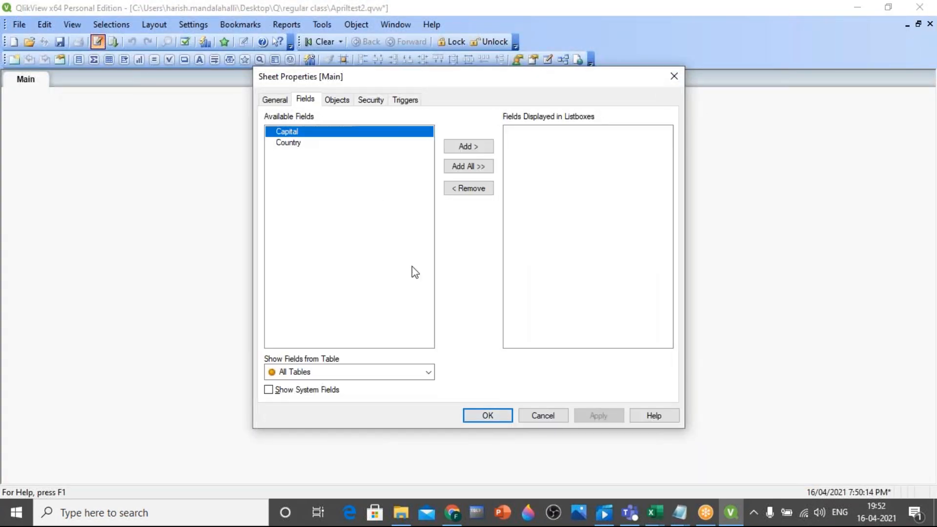
pyautogui.click(469, 416)
# Preview the Country_capitals table with its Country and Capital fields in the table viewer and close the viewer
pyautogui.hotkey('ctrl', 't')
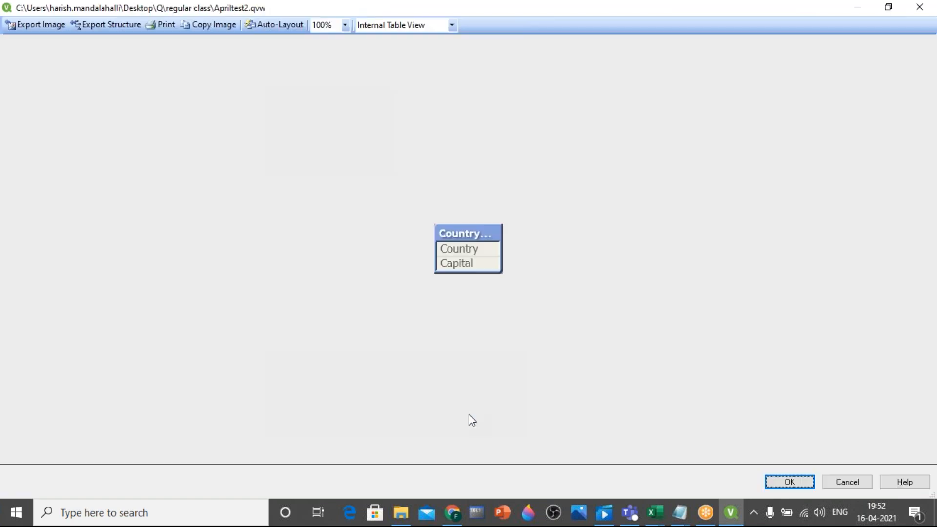
pyautogui.rightClick(470, 264)
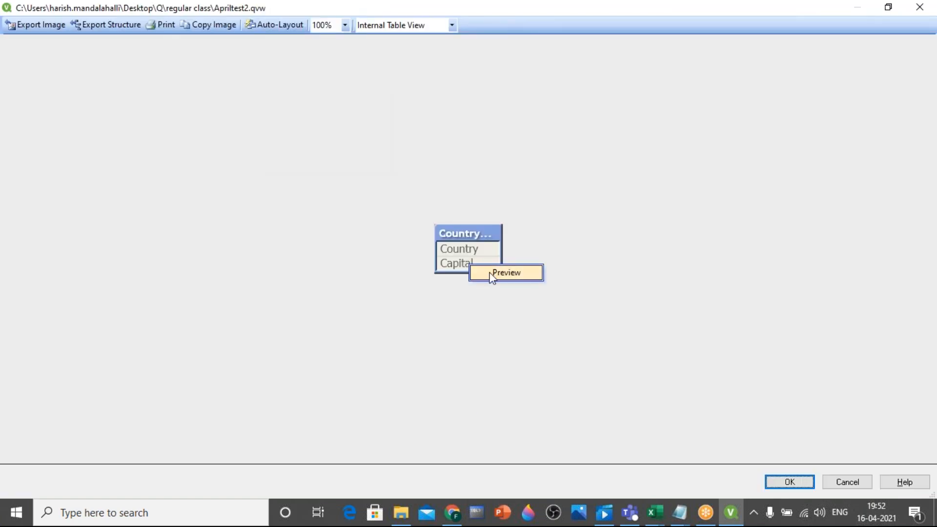
pyautogui.click(490, 274)
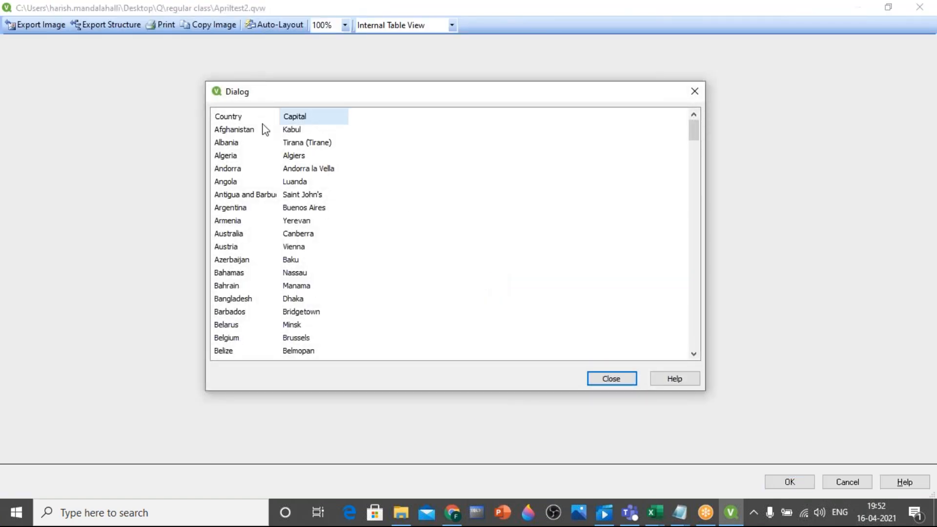
pyautogui.click(602, 378)
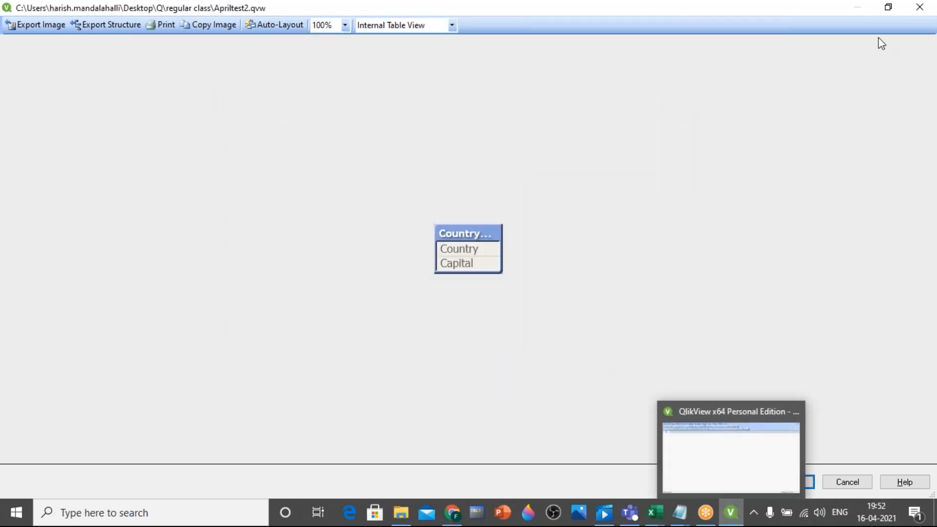
pyautogui.click(921, 8)
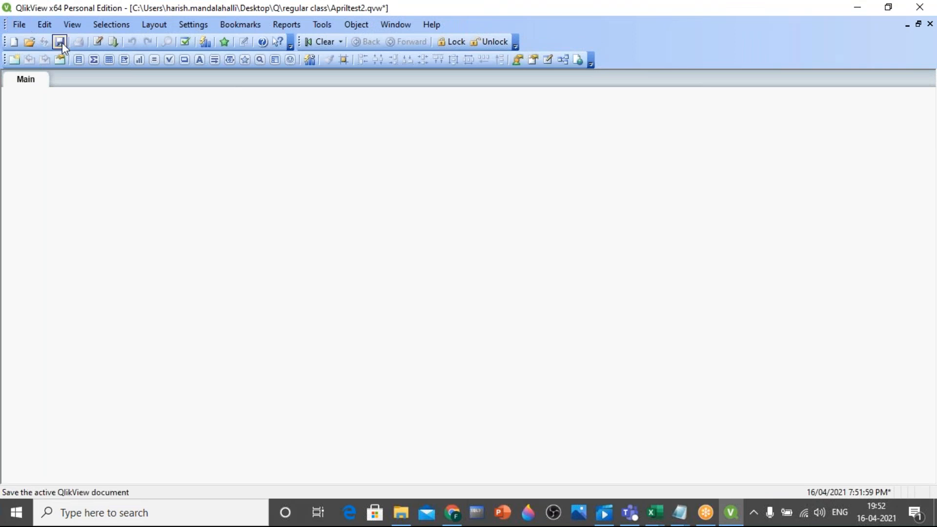
# Reopen the script editor and comment out the whole Country_capitals LOAD statement in the pipe section
pyautogui.click(93, 42)
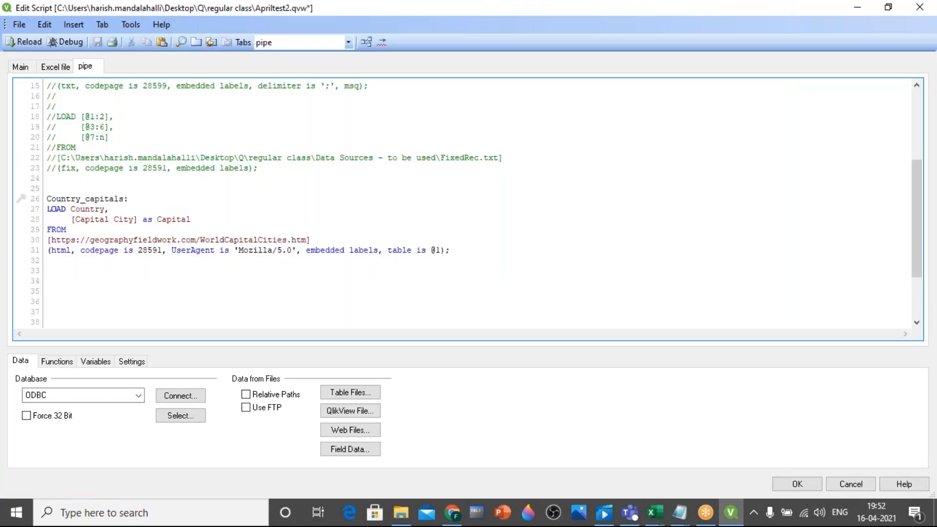
pyautogui.click(180, 299)
pyautogui.moveTo(46, 198); pyautogui.dragTo(466, 258)
pyautogui.rightClick(238, 249)
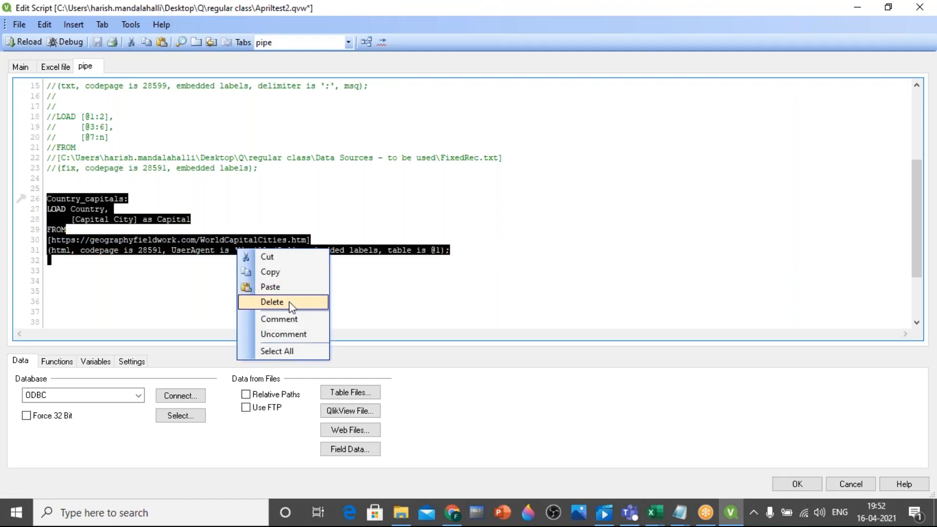
pyautogui.click(295, 319)
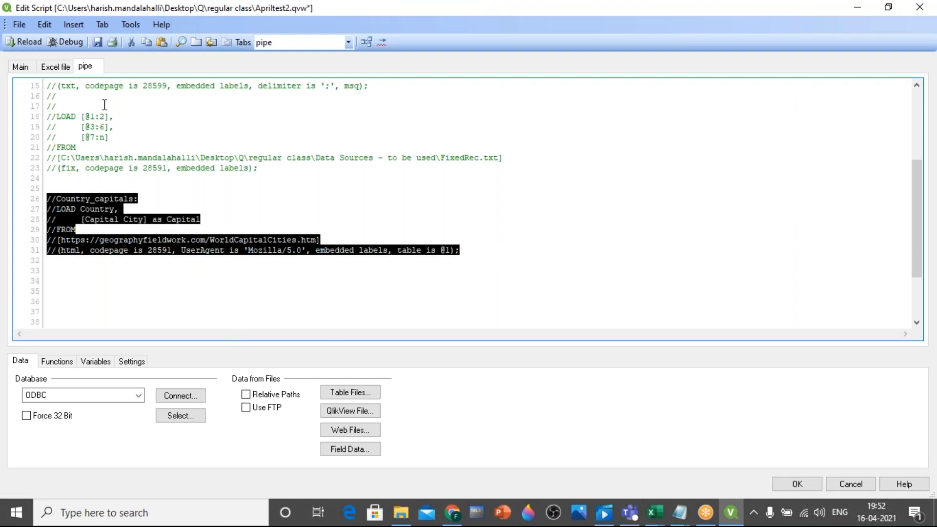
# Clear the whole script in the Excel file section
pyautogui.click(58, 67)
pyautogui.hotkey('ctrl', 'a')
pyautogui.press('Delete')
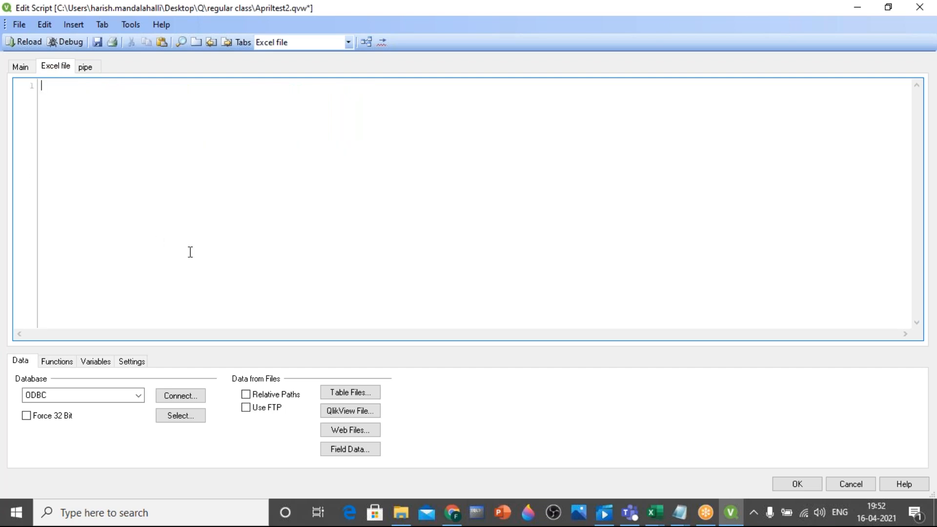
# Switch to Excel and examine the column headers of the Transact sheet, from Transaction ID and Year through Sales and Gross Margin
pyautogui.click(654, 512)
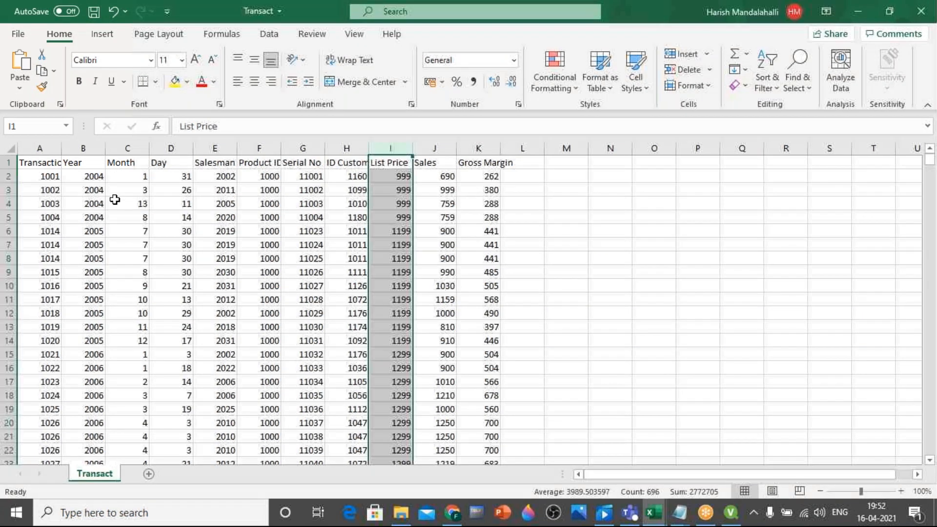
pyautogui.click(41, 162)
pyautogui.moveTo(50, 159); pyautogui.dragTo(493, 161)
pyautogui.click(549, 203)
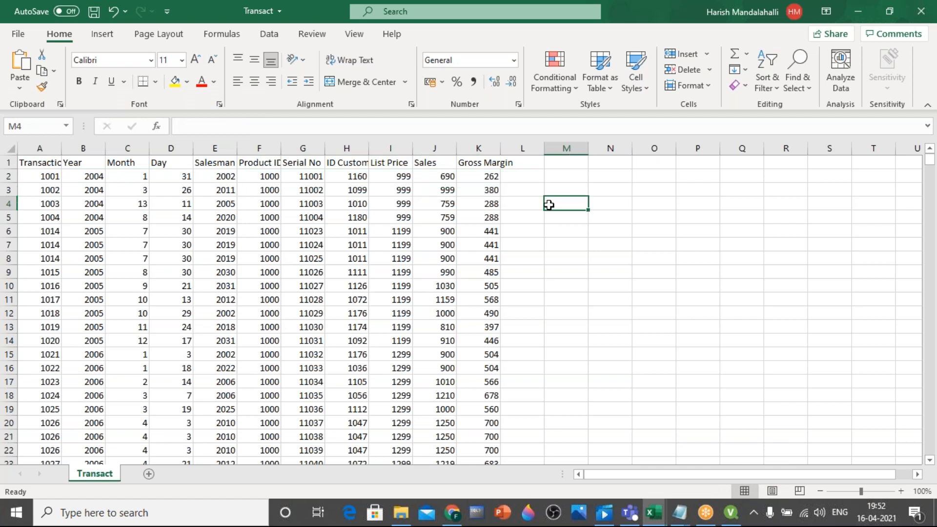
pyautogui.click(41, 165)
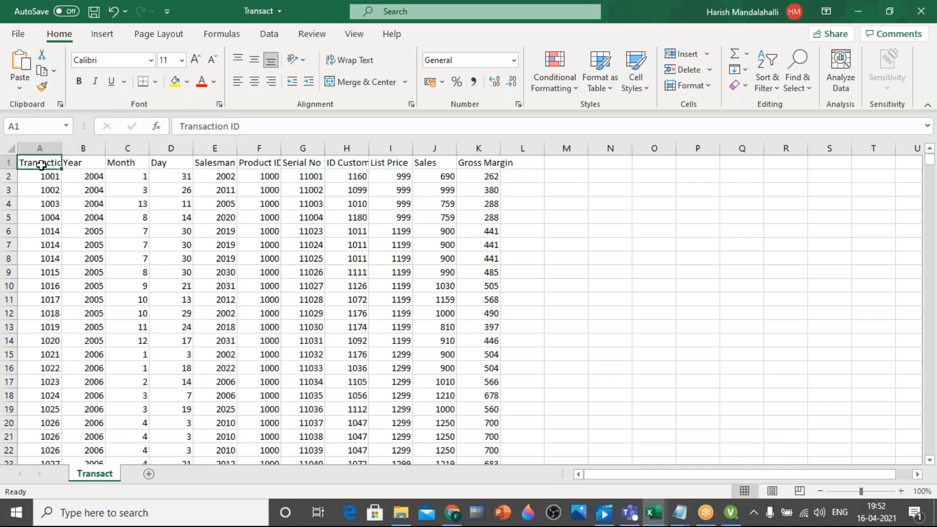
pyautogui.click(76, 162)
pyautogui.click(432, 164)
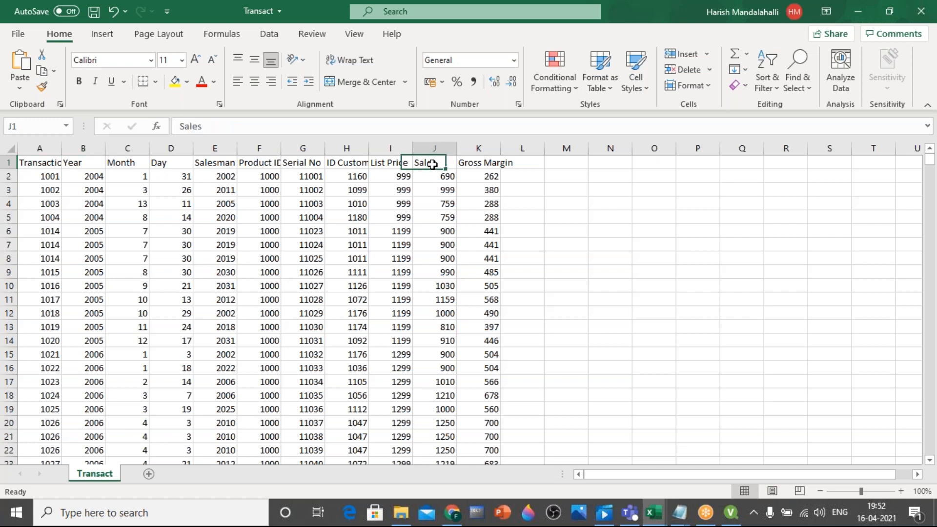
# Switch back to the QlikView script editor and open the Transact.csv table file from the Data Sources folder in the file wizard
pyautogui.click(734, 513)
pyautogui.click(351, 394)
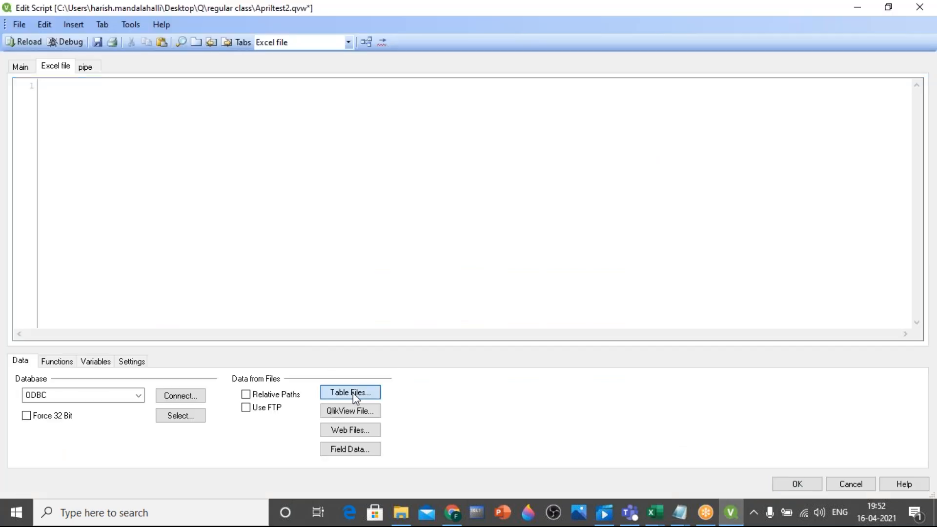
pyautogui.click(380, 243)
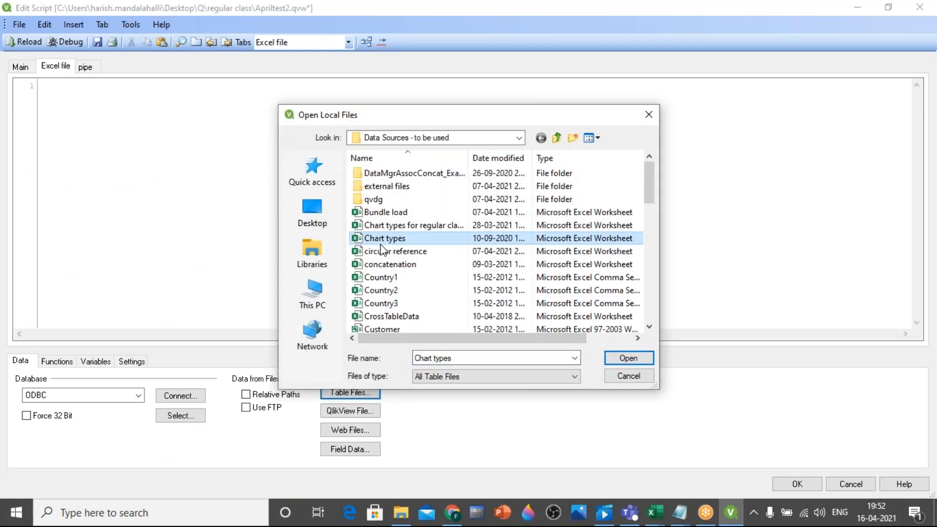
pyautogui.press('t')
pyautogui.doubleClick(386, 293)
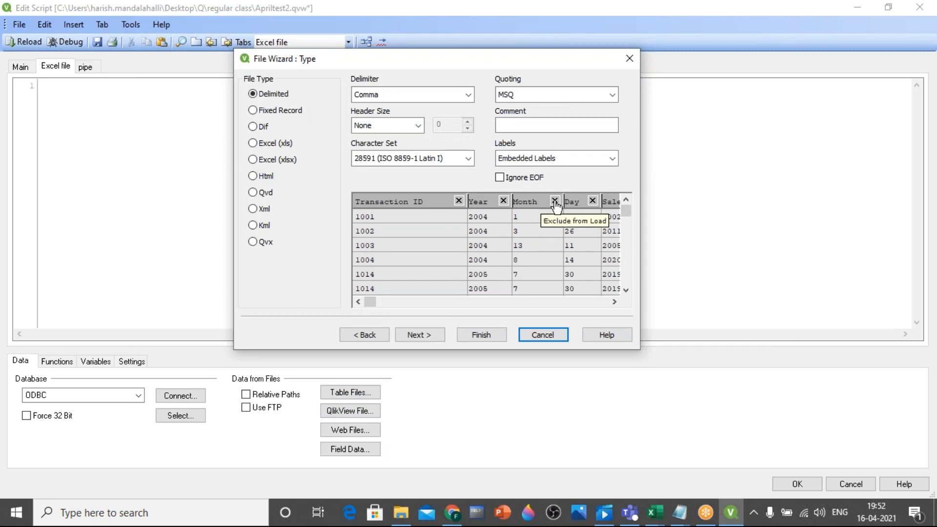
# Exclude the Month, Day, Salesman, Serial No, ID Customer, List Price and Gross Margin fields from the load
pyautogui.click(556, 205)
pyautogui.click(554, 204)
pyautogui.click(617, 200)
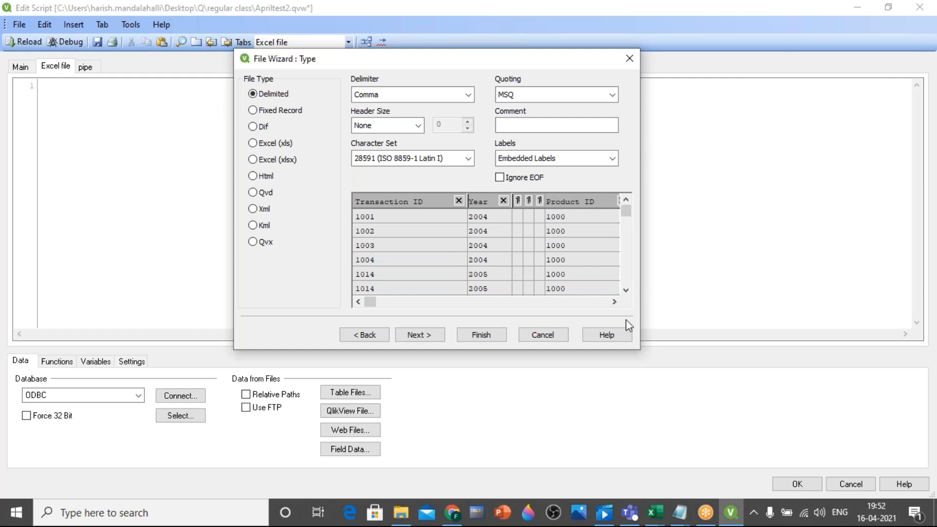
pyautogui.click(613, 302)
pyautogui.click(613, 302)
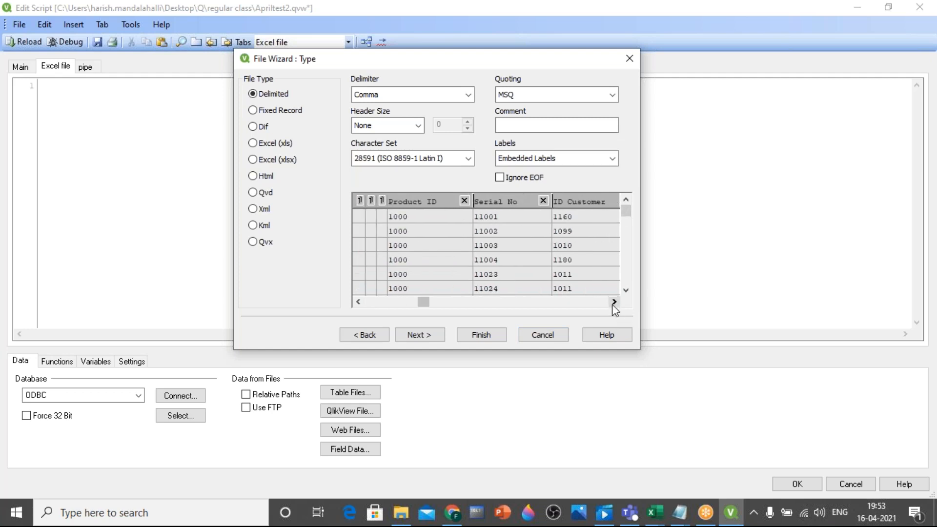
pyautogui.click(543, 200)
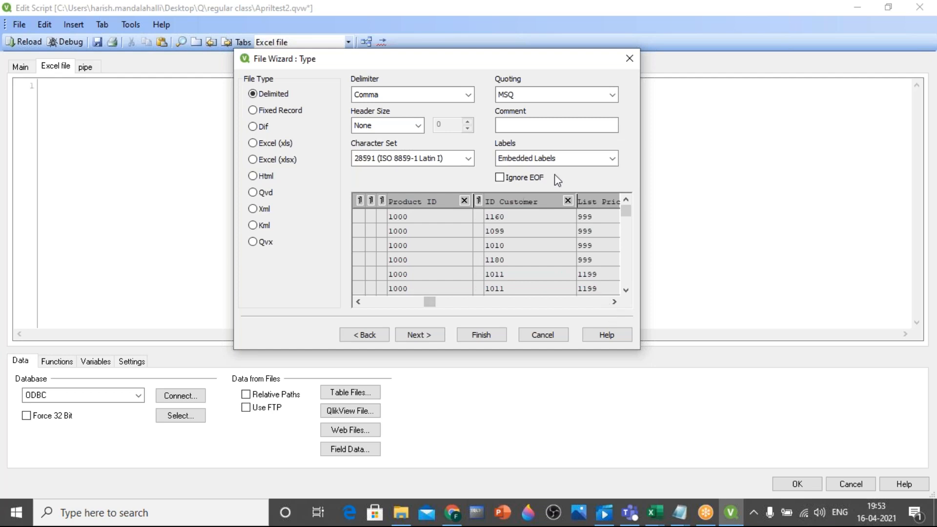
pyautogui.click(568, 201)
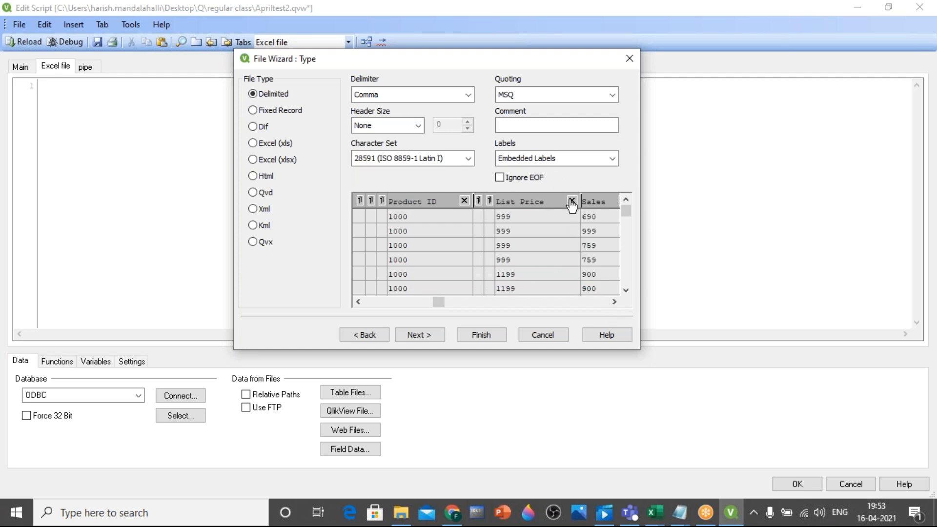
pyautogui.click(568, 201)
pyautogui.click(614, 302)
pyautogui.click(614, 301)
pyautogui.click(614, 301)
pyautogui.click(614, 301)
pyautogui.click(614, 302)
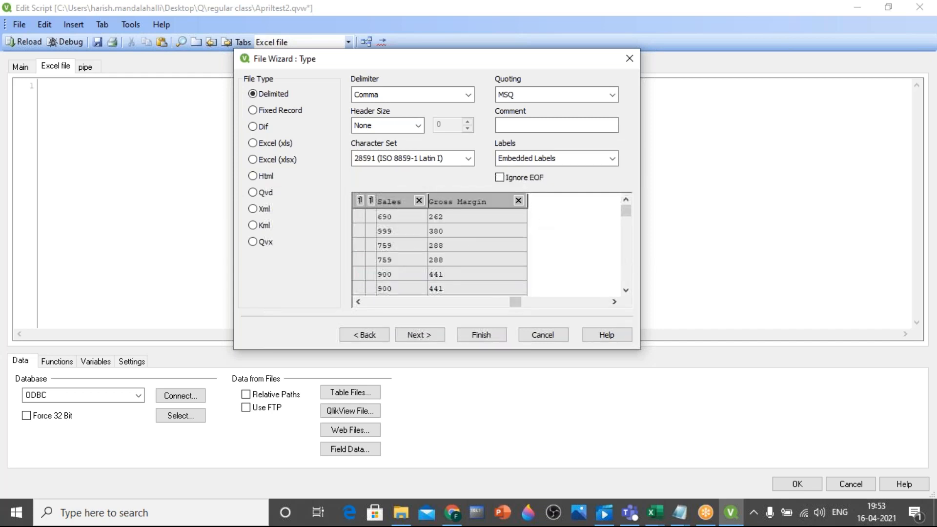
pyautogui.click(519, 200)
# Rename the Transaction ID field as ID and finish the wizard to insert the Transact.csv LOAD statement into the script
pyautogui.moveTo(556, 304); pyautogui.dragTo(367, 314)
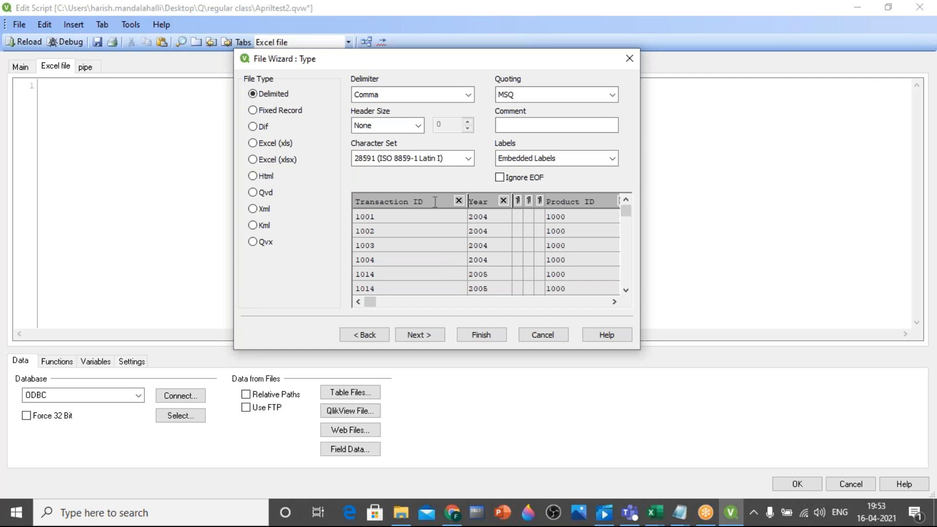
pyautogui.click(416, 202)
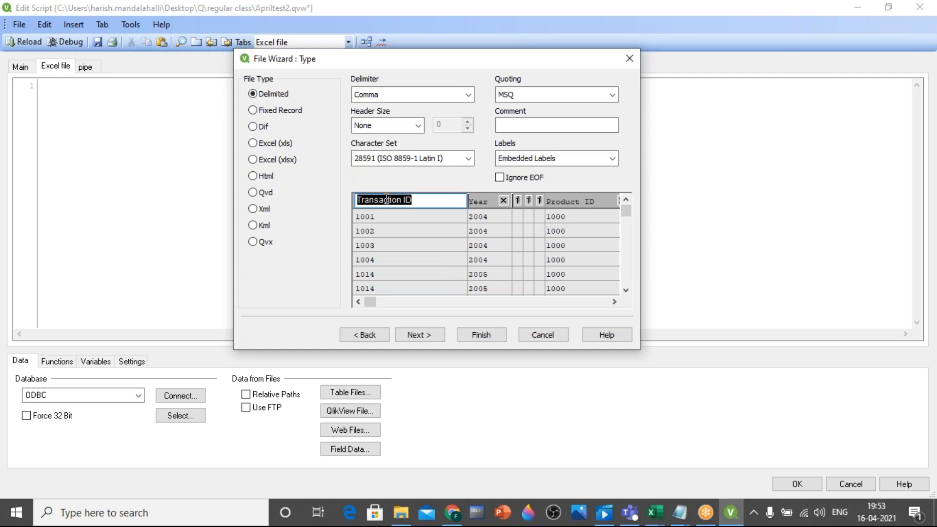
pyautogui.press('BackSpace')
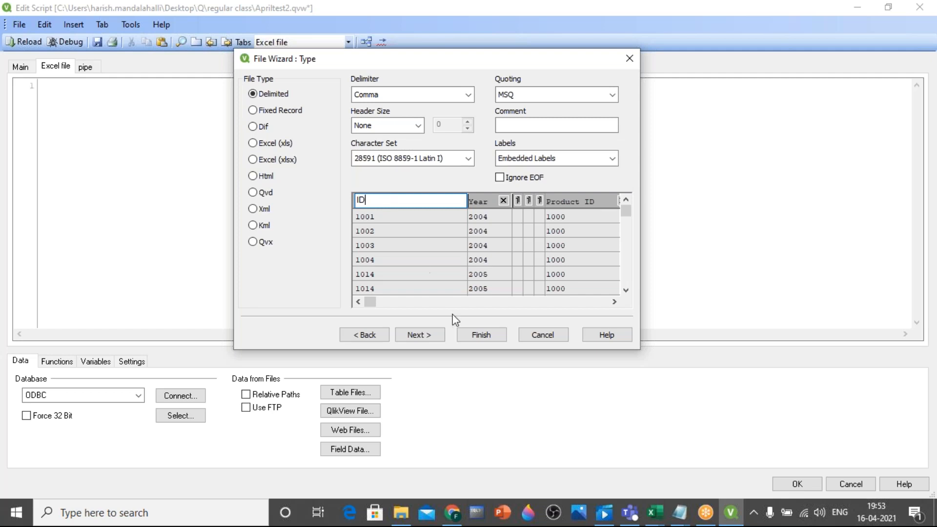
pyautogui.click(479, 337)
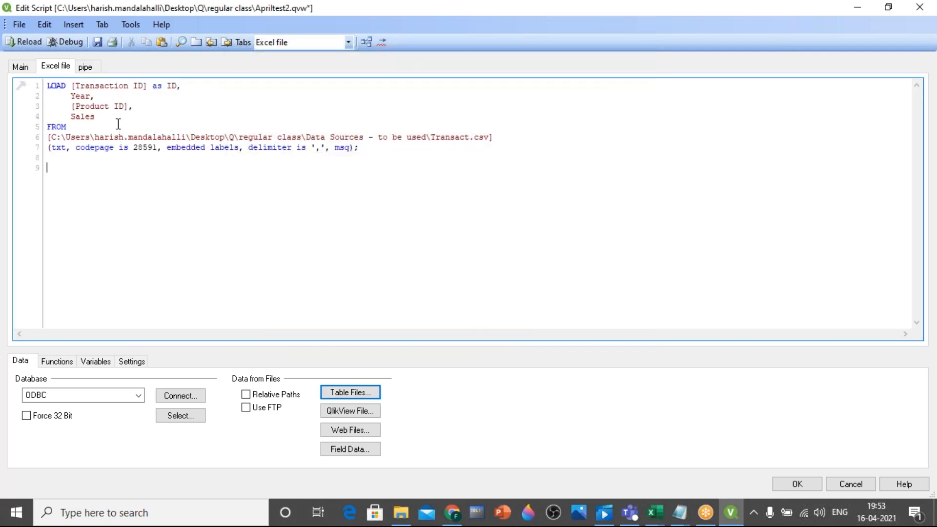
pyautogui.doubleClick(157, 86)
pyautogui.click(177, 87)
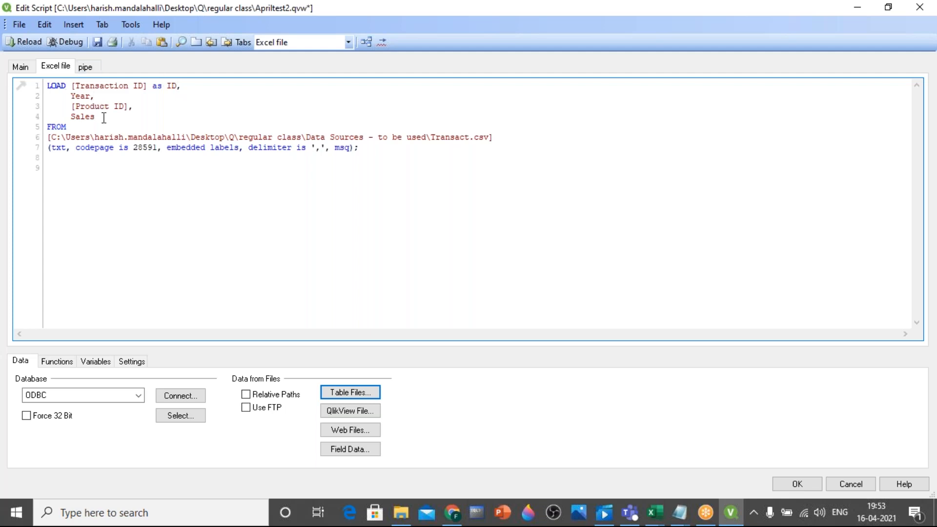
# Save the document, reload the script with the Transact.csv load, and dismiss the sheet properties without adding any fields
pyautogui.click(97, 42)
pyautogui.click(41, 43)
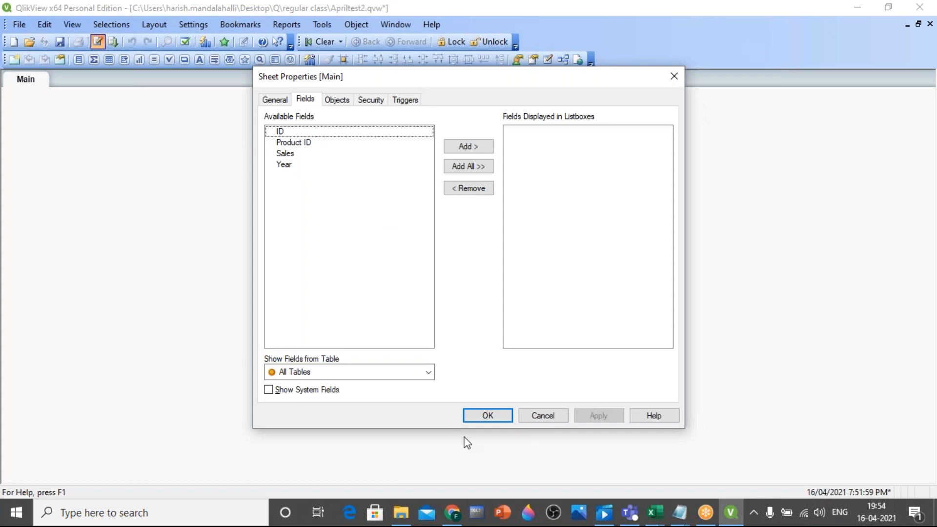
pyautogui.click(482, 418)
# Preview the Transact table's records in the table viewer, close the viewer and return to the script editor
pyautogui.hotkey('ctrl', 't')
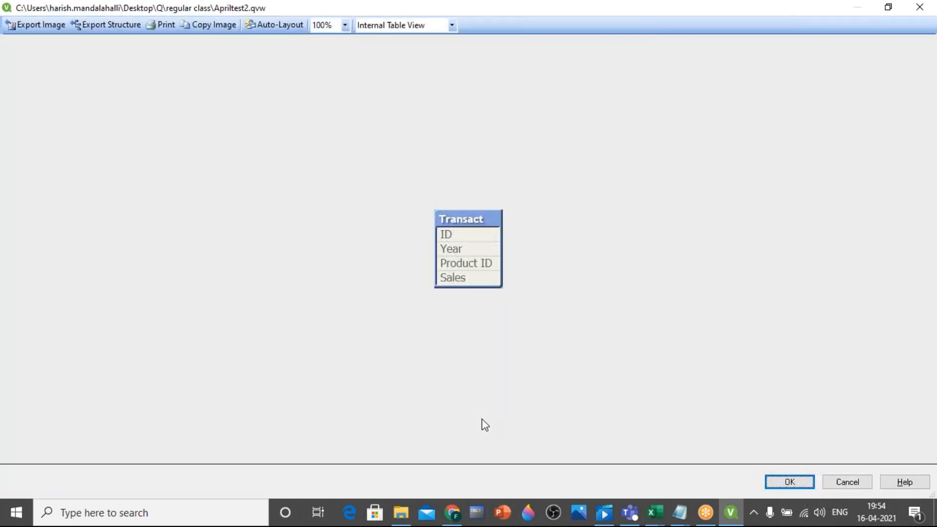
pyautogui.rightClick(470, 234)
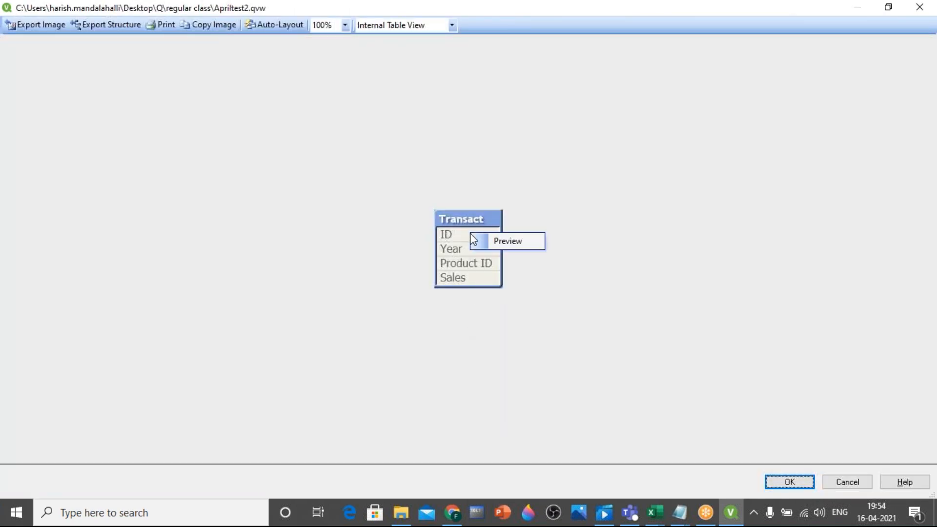
pyautogui.click(486, 242)
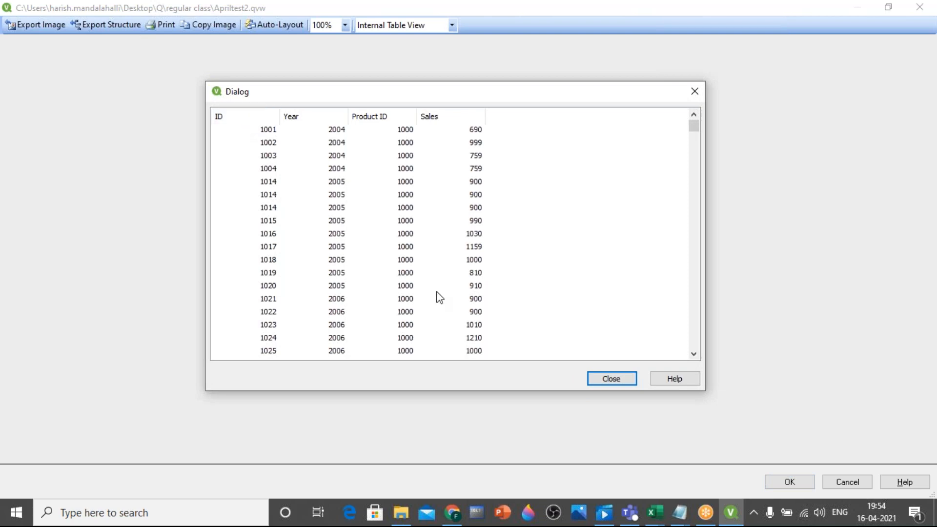
pyautogui.click(616, 381)
pyautogui.click(931, 10)
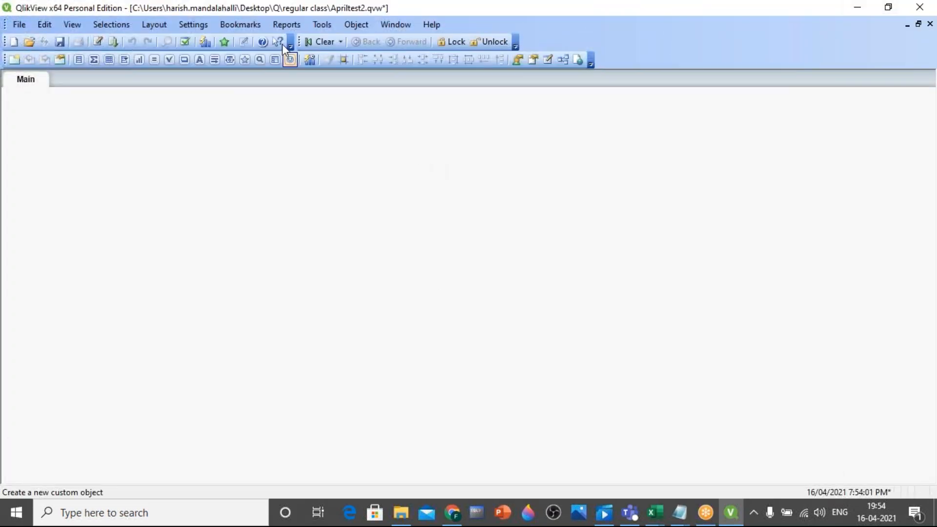
pyautogui.click(98, 42)
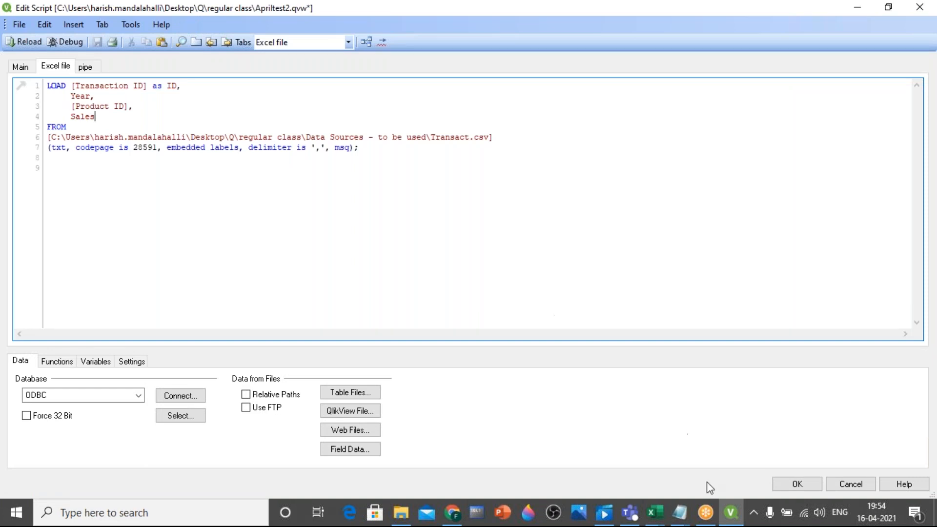
# Switch to the open Notepad file and delete all of the existing notes
pyautogui.moveTo(679, 513)
pyautogui.click(664, 466)
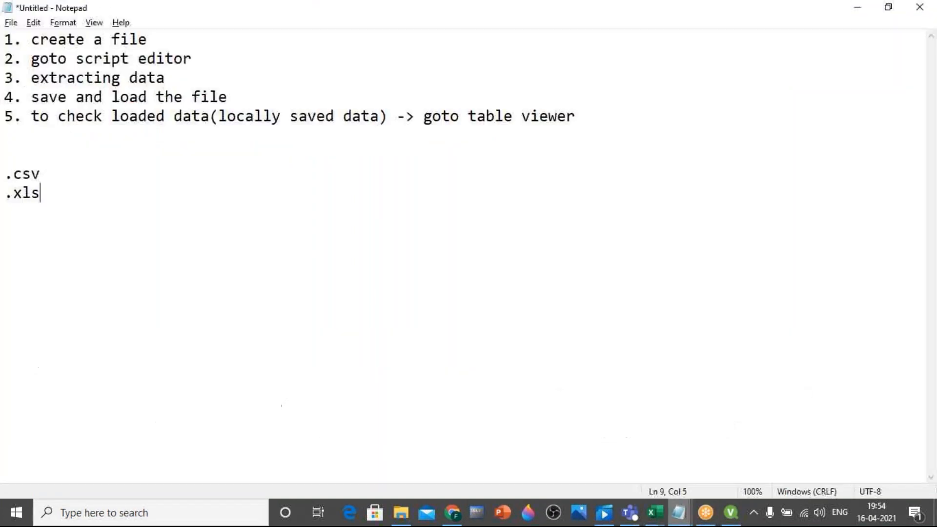
pyautogui.hotkey('ctrl', 'a')
pyautogui.press('BackSpace')
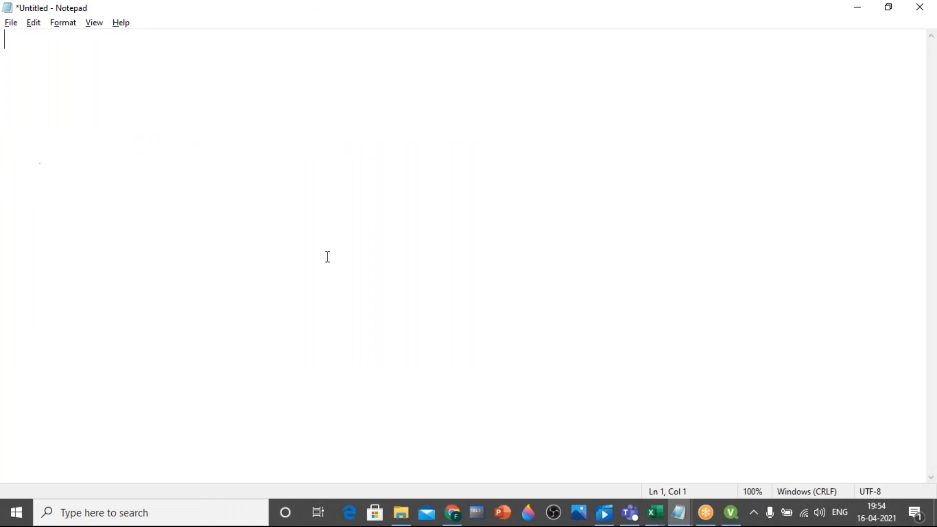
# Write the heading "Loading types" with "1. normal load" as the first list item below it
pyautogui.write('Loading type')
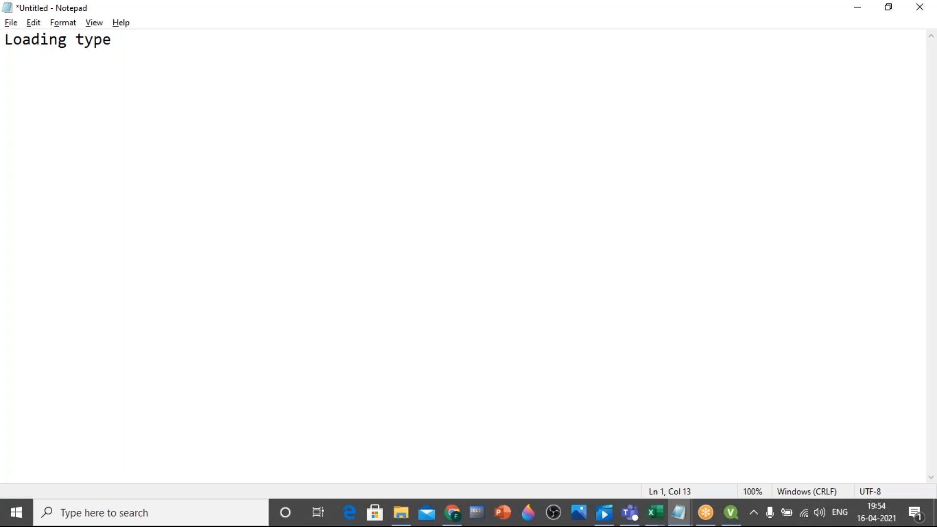
pyautogui.write('s')
pyautogui.press('Return')
pyautogui.write('1. normal load')
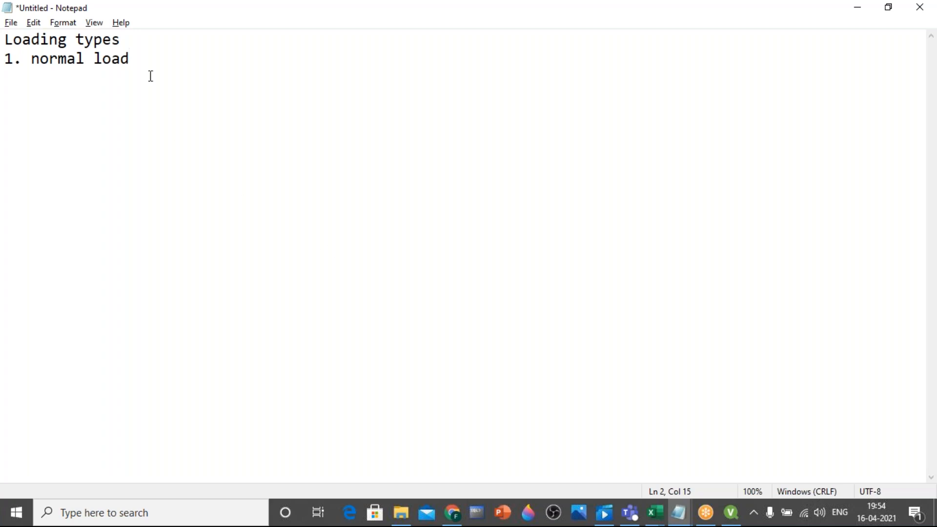
pyautogui.moveTo(131, 41); pyautogui.dragTo(15, 46)
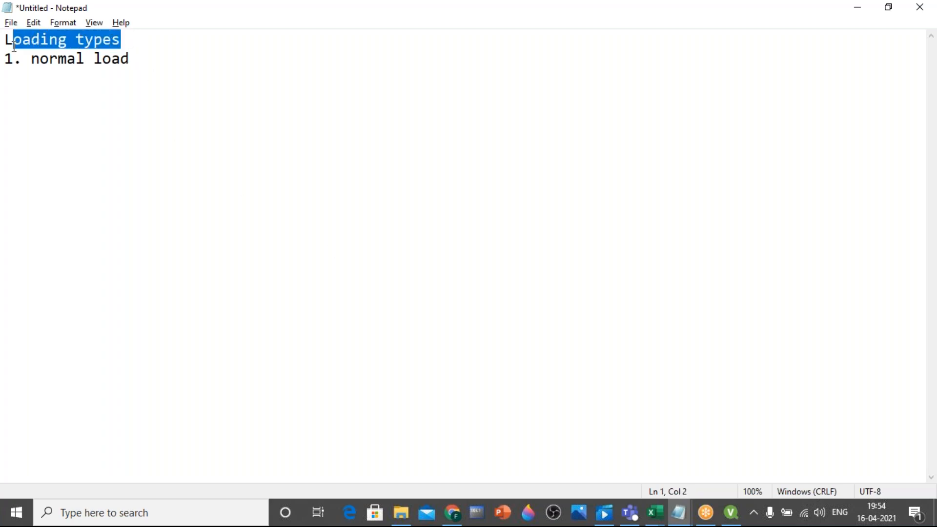
pyautogui.click(58, 60)
pyautogui.click(121, 44)
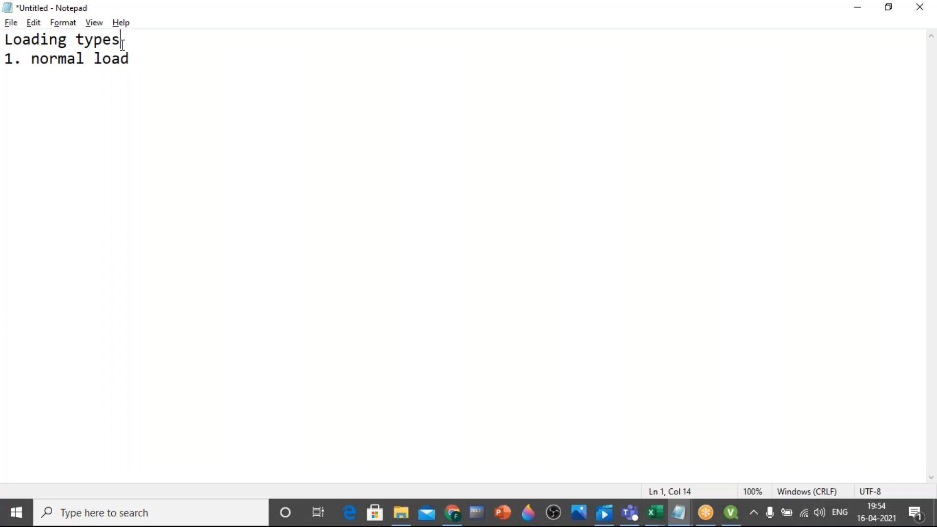
# Add "2. resident load" and "3. preceding load" on new lines below the normal load item
pyautogui.click(142, 59)
pyautogui.press('Return')
pyautogui.write('2. resident load')
pyautogui.press('Return')
pyautogui.write('3. preceding load')
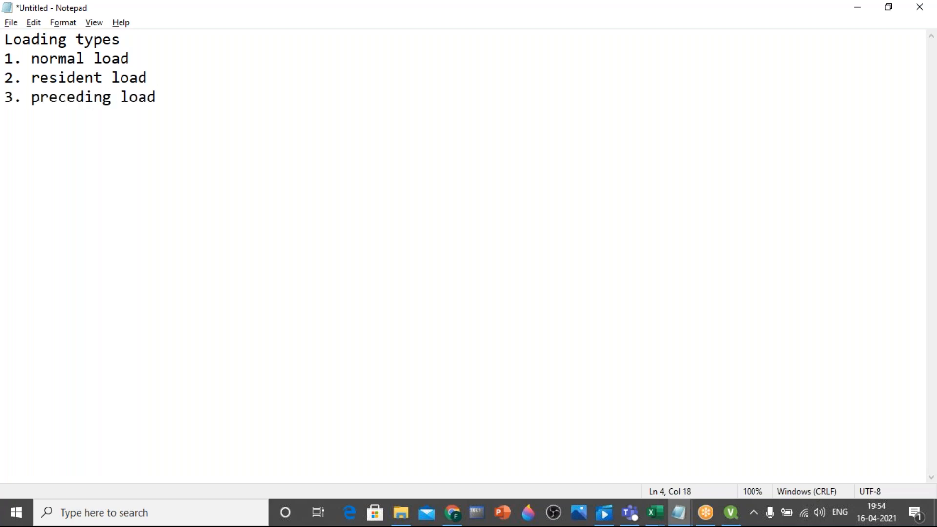
# Continue the loading types list with "4. bundle load" and "5. buffer load" on separate lines
pyautogui.press('Return')
pyautogui.write('4. bundle load')
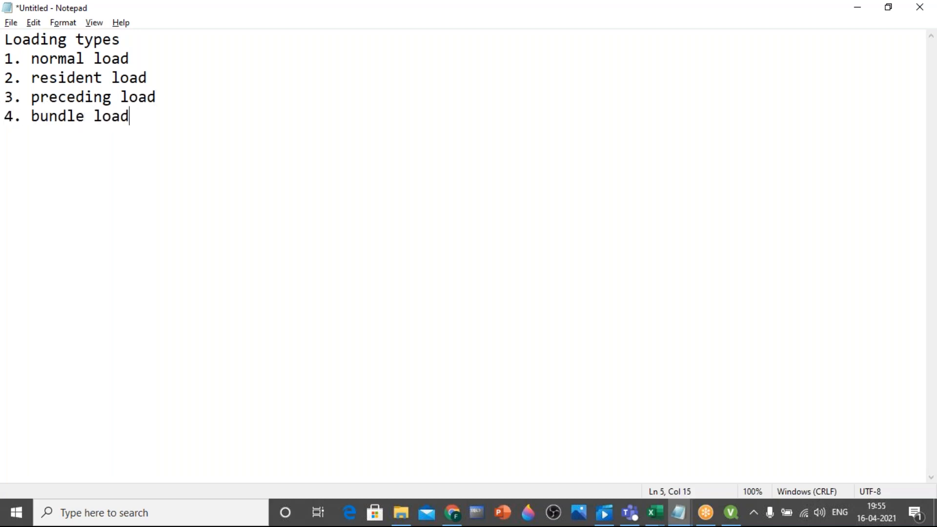
pyautogui.press('Return')
pyautogui.write('5. buffer load')
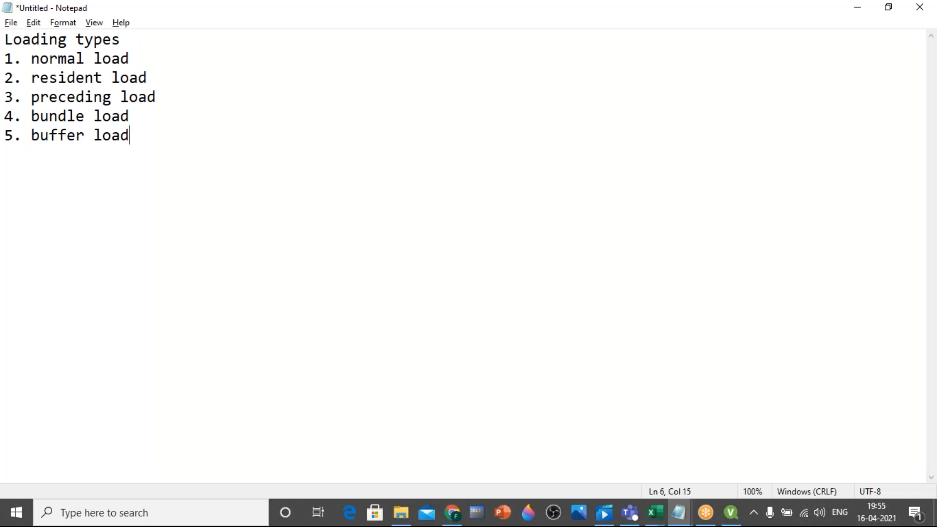
# Add "6. binary load" and "7. partial load" as the next two lines of the list
pyautogui.press('Return')
pyautogui.write('6. binary load')
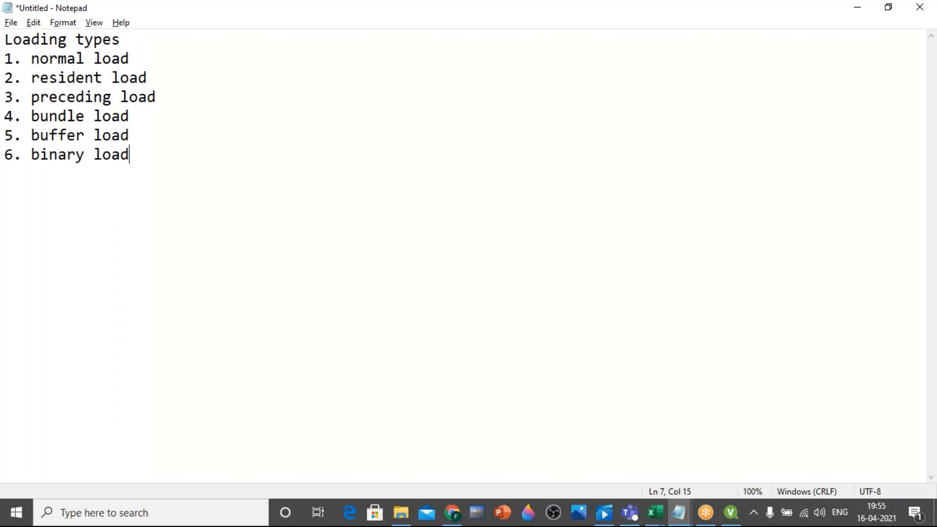
pyautogui.press('Return')
pyautogui.write('7. partial load')
# Extend the list with "8. incremental load" and "9. mapping load" on separate lines
pyautogui.press('Return')
pyautogui.write('8. incremental load')
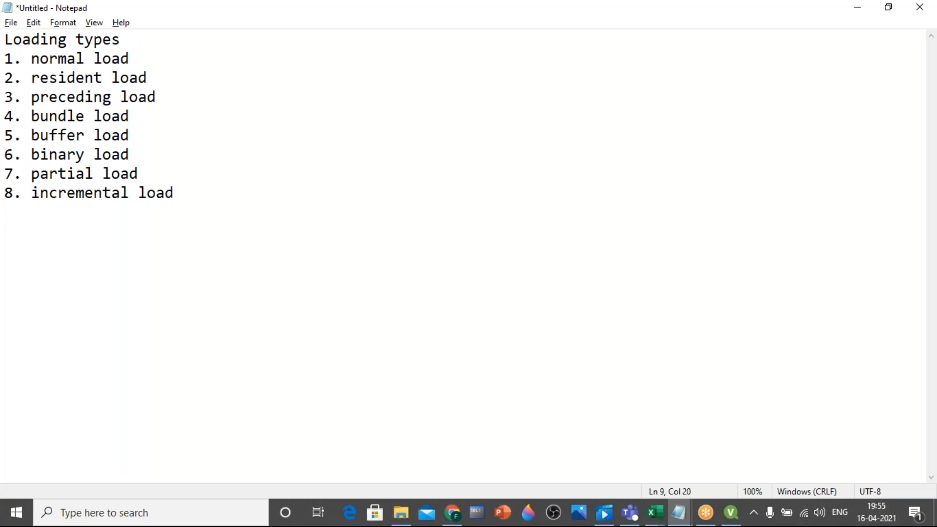
pyautogui.press('Return')
pyautogui.write('9. mappin')
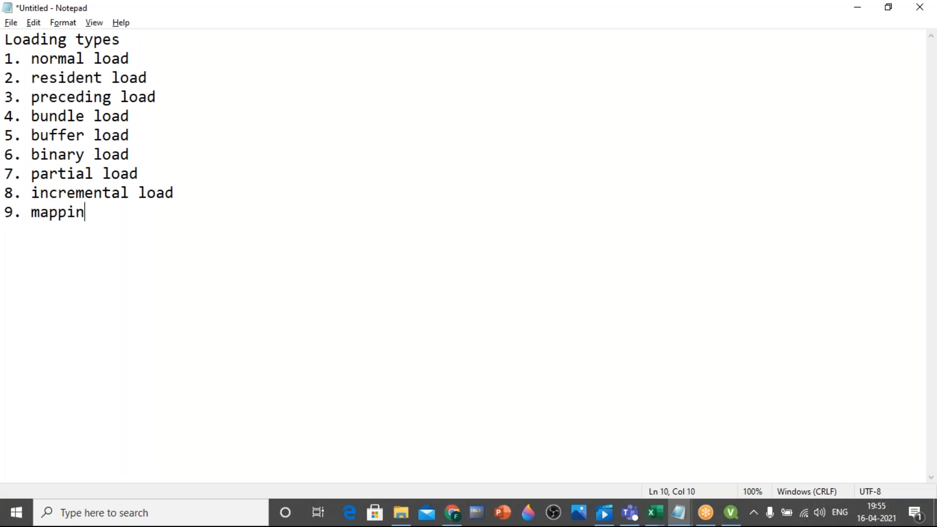
pyautogui.write('g load')
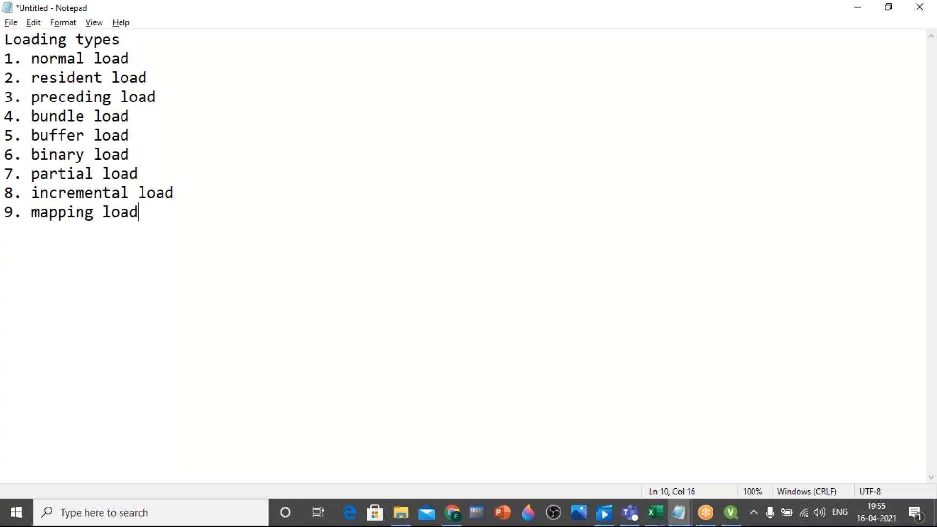